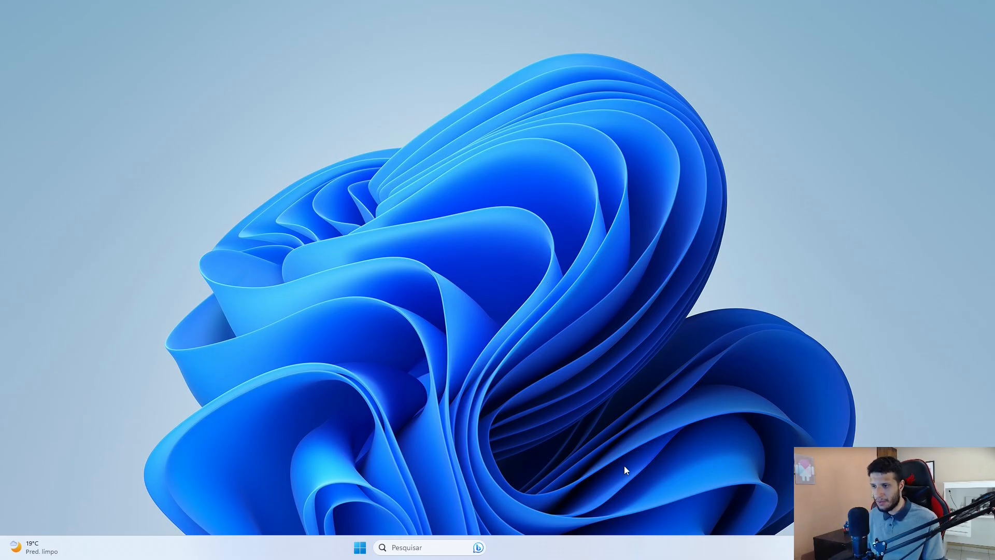
# Open the web browser, search Google for "android studi" and open the official Android Studio download page on Android Developers.
pyautogui.click(632, 543)
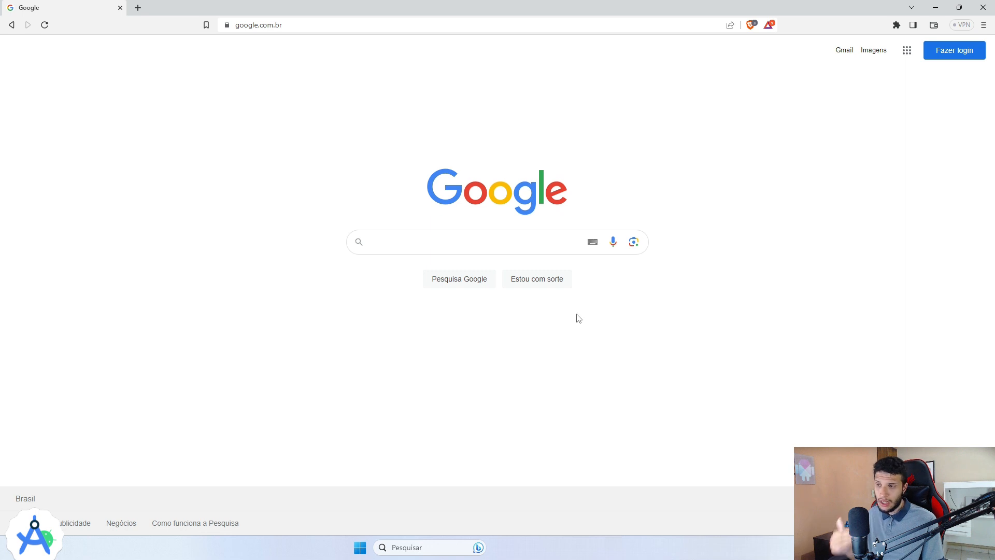
pyautogui.click(476, 247)
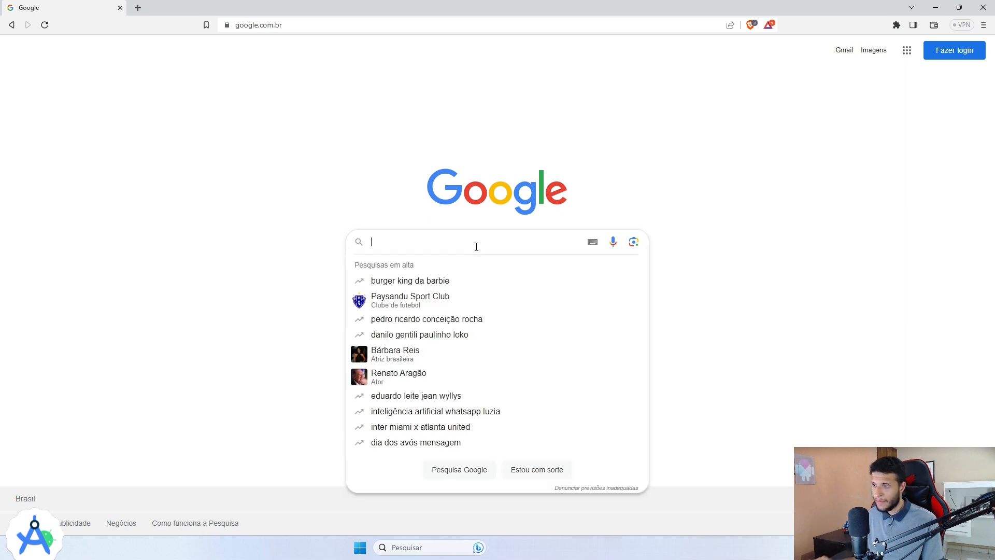
pyautogui.write('an')
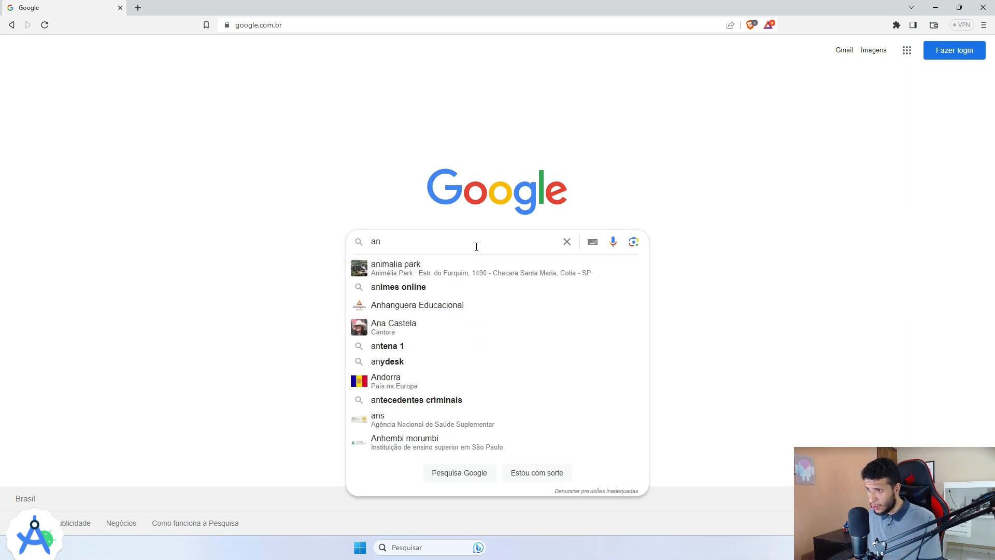
pyautogui.write('droid studi')
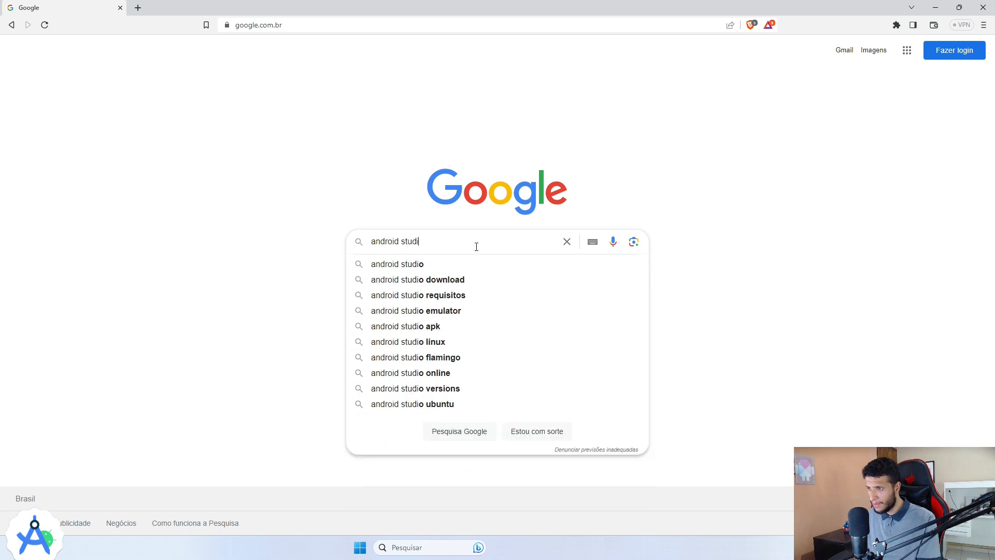
pyautogui.press('Return')
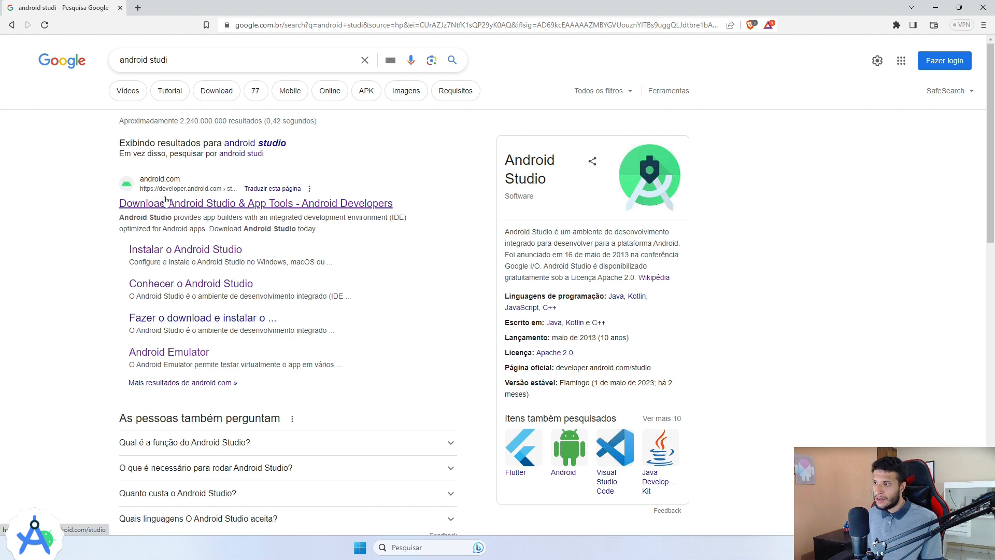
pyautogui.click(204, 207)
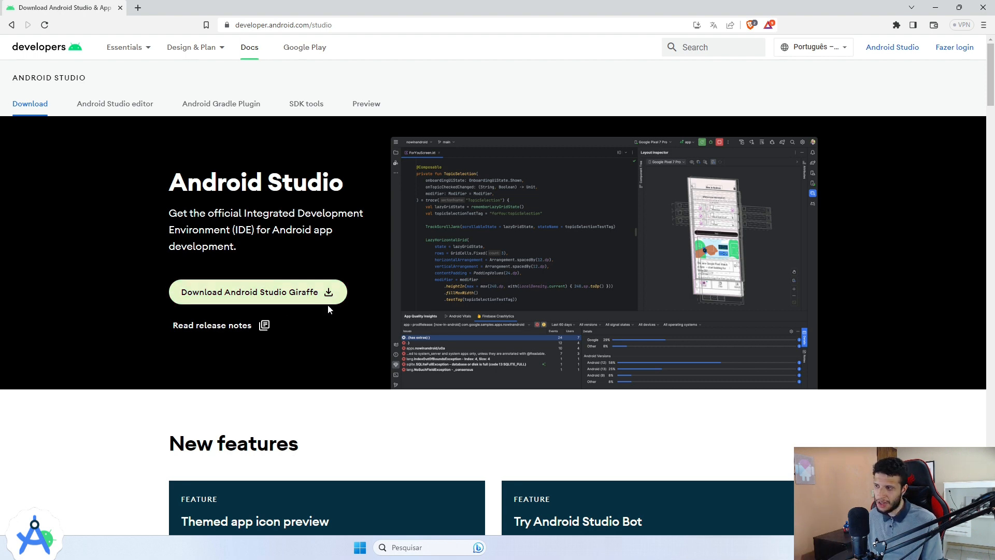
# Look through the new features, code editor, emulator and App Bundle sections of the Android Studio page.
pyautogui.scroll(-7, 511, 285)
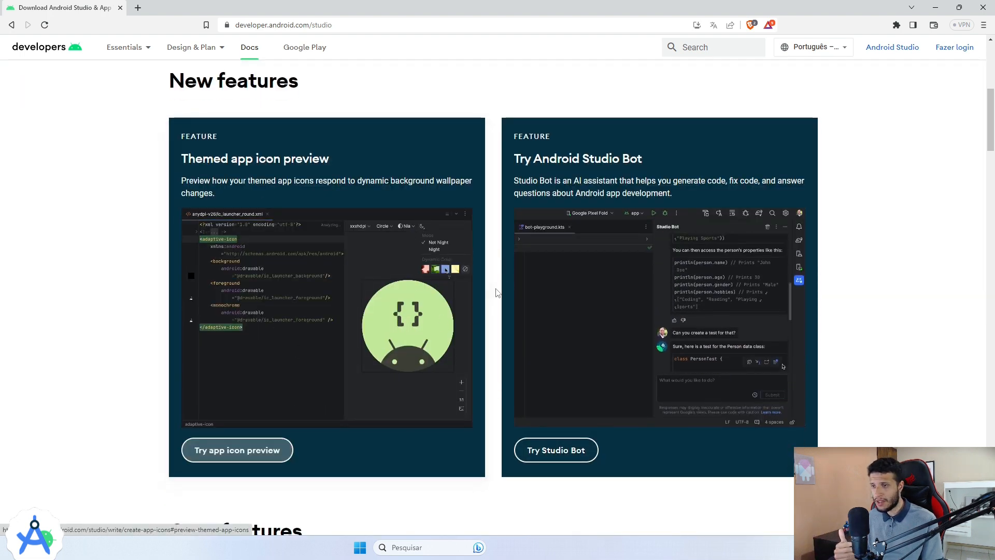
pyautogui.scroll(-10, 511, 318)
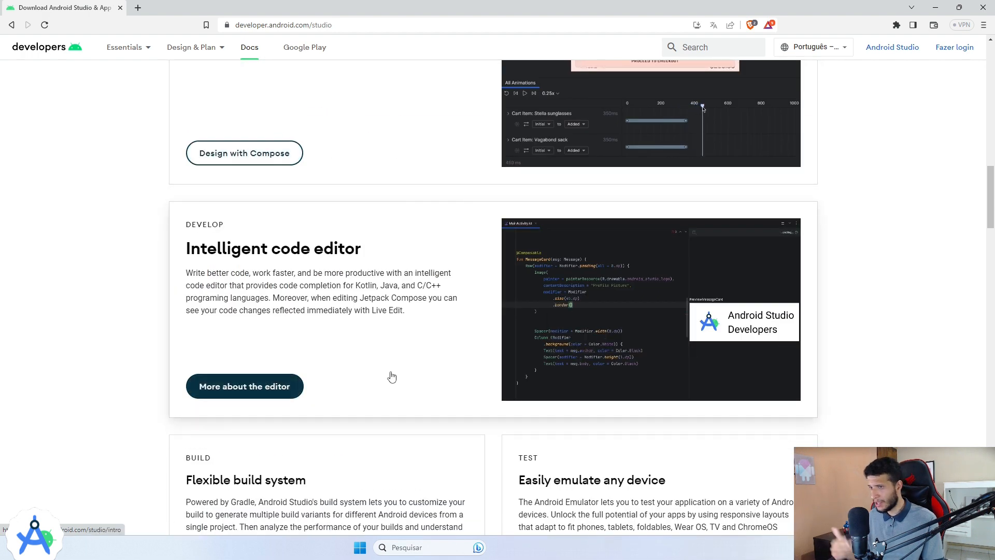
pyautogui.scroll(2, 397, 377)
pyautogui.scroll(8, 398, 377)
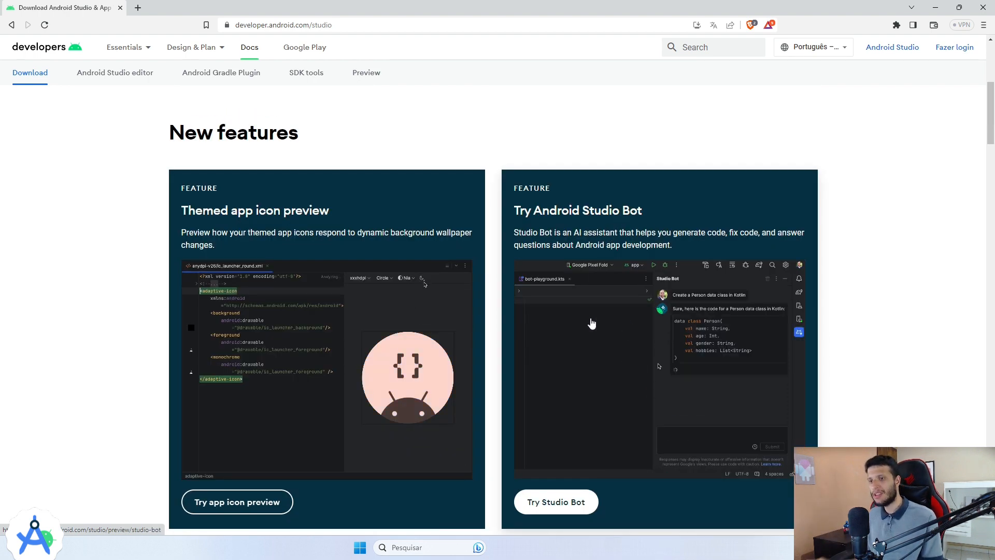
pyautogui.scroll(-8, 537, 340)
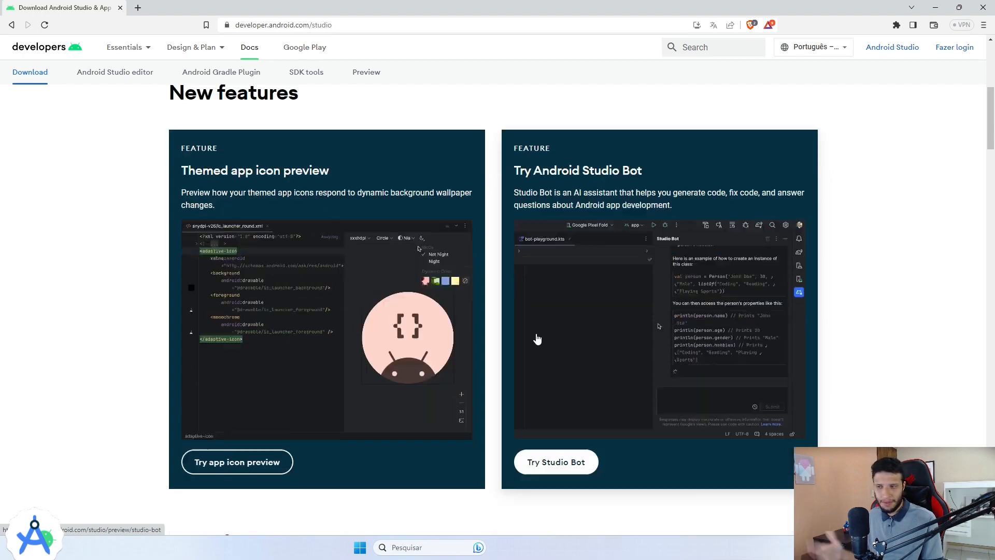
pyautogui.scroll(-12, 537, 339)
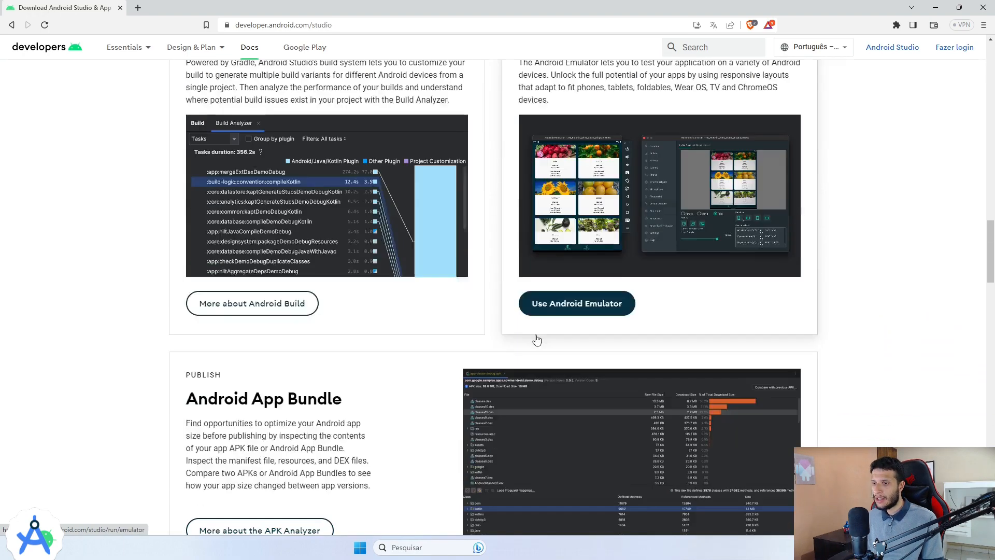
pyautogui.scroll(-6, 501, 345)
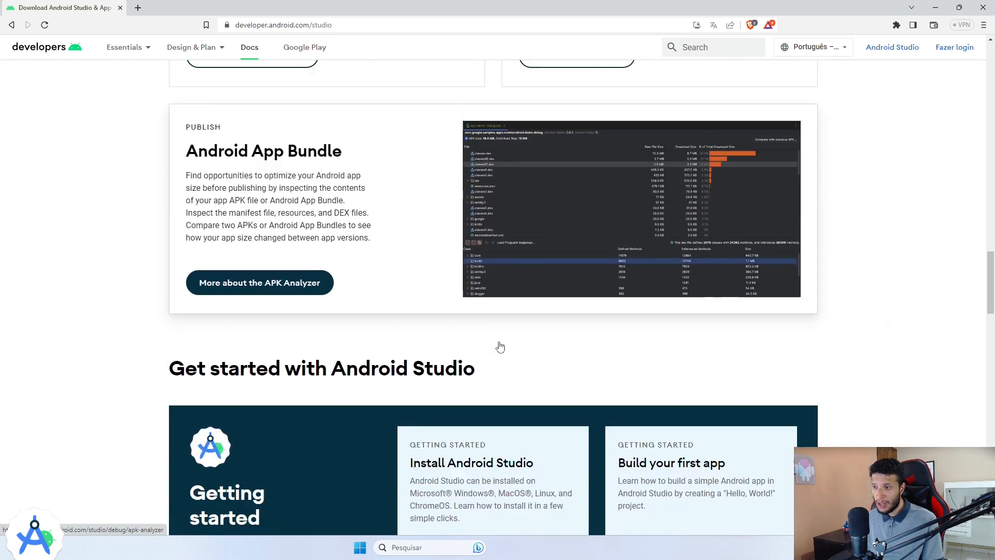
pyautogui.scroll(7, 505, 349)
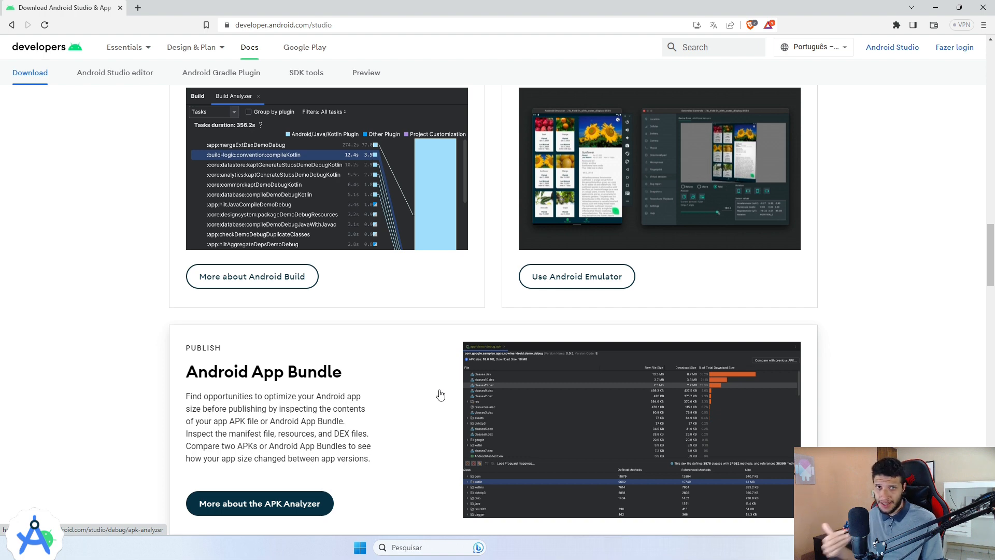
pyautogui.scroll(-5, 440, 395)
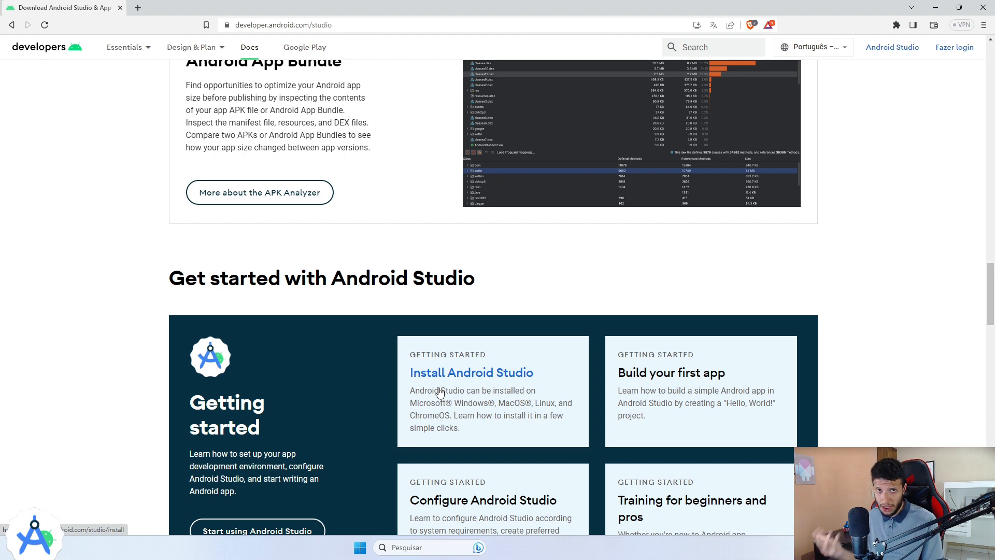
pyautogui.scroll(3, 440, 394)
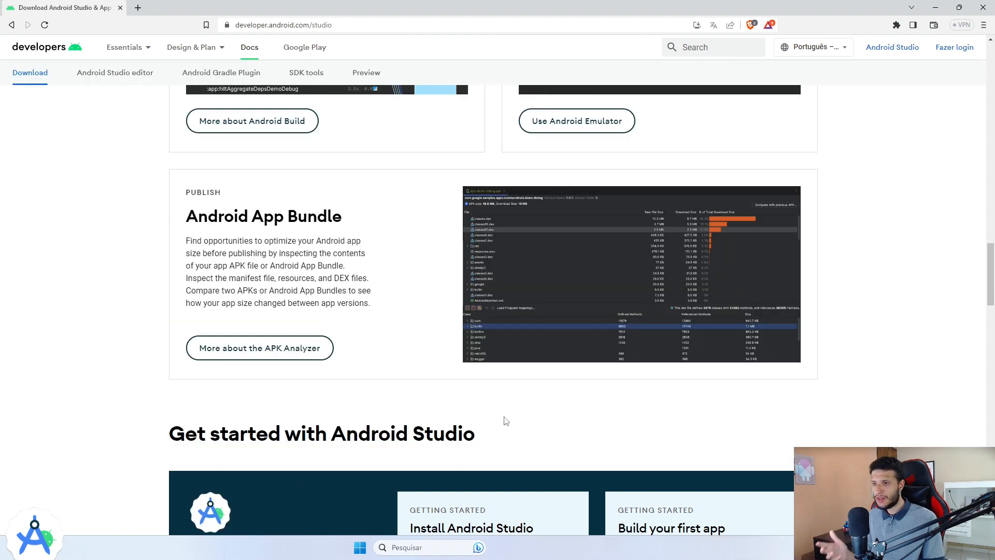
# Review the Android Studio download packages for each platform and the command line tools packages.
pyautogui.scroll(-6, 502, 418)
pyautogui.scroll(-6, 506, 411)
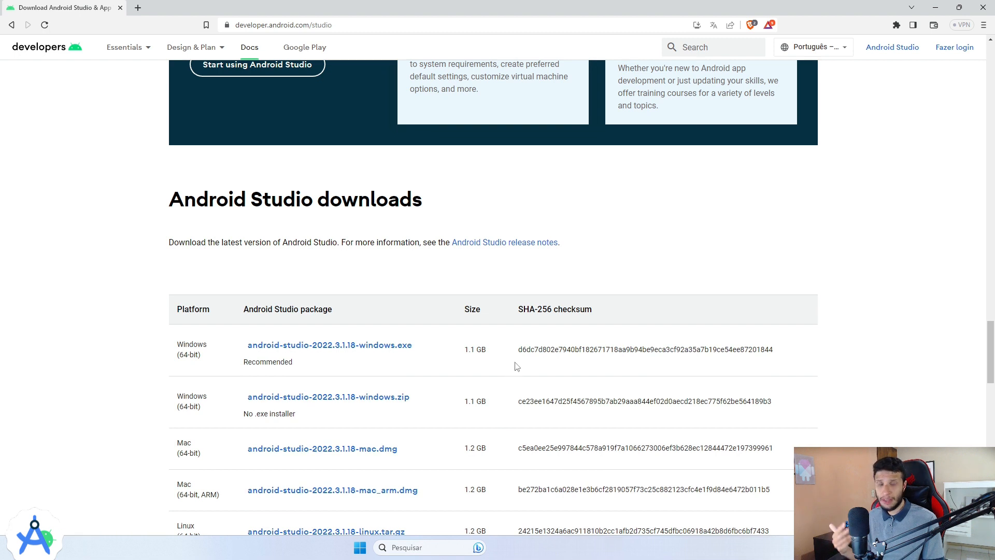
pyautogui.scroll(-4, 517, 367)
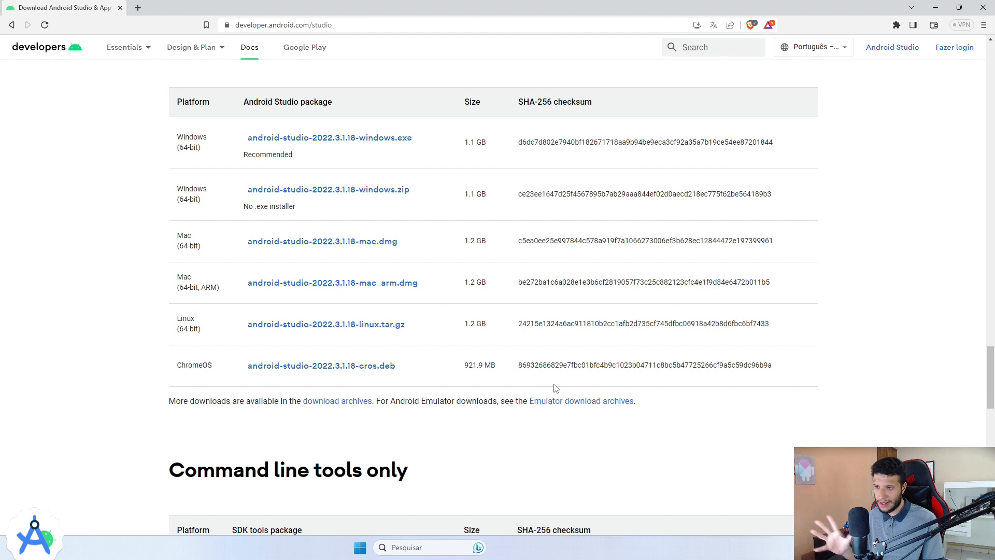
pyautogui.scroll(-7, 555, 388)
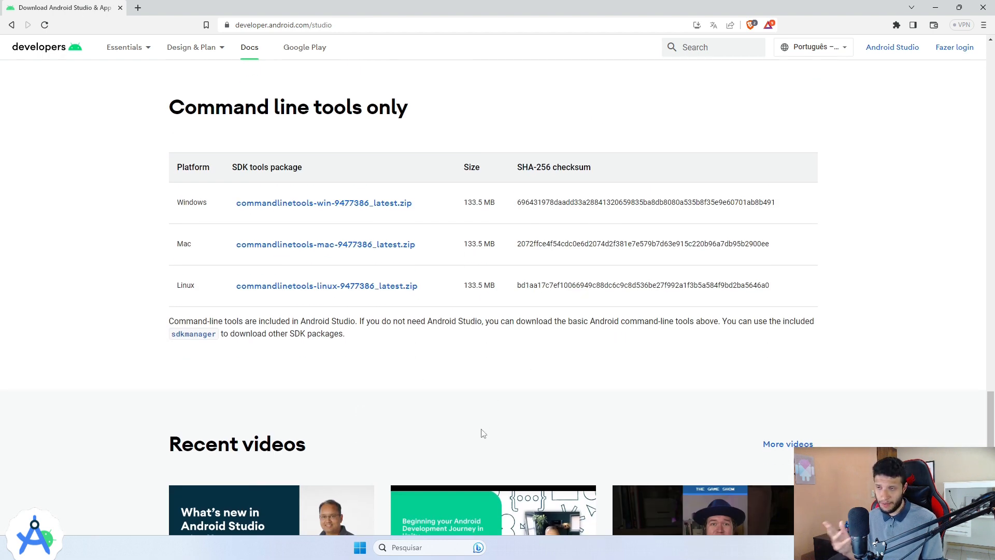
pyautogui.scroll(8, 482, 433)
pyautogui.scroll(9, 468, 474)
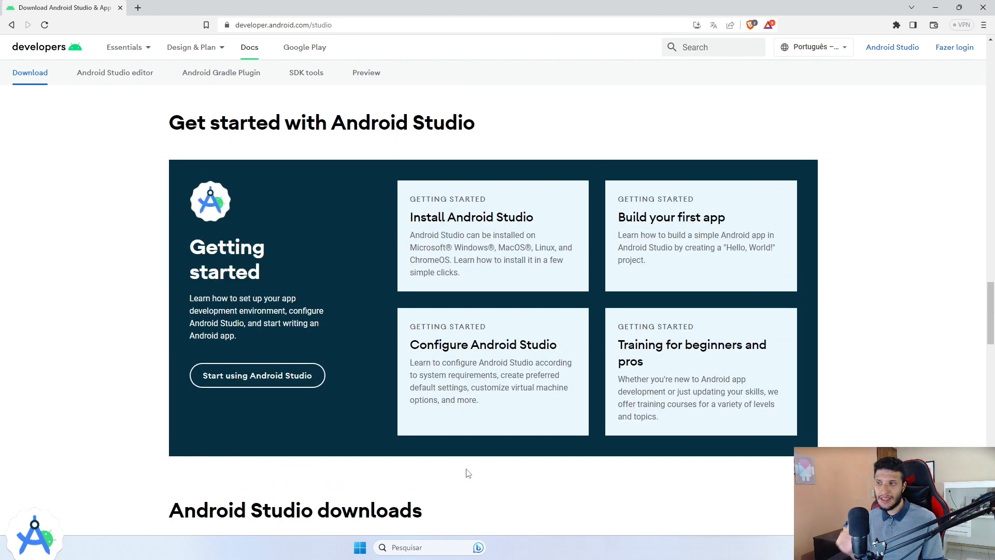
# Open the Install Android Studio guide from the Get started with Android Studio section.
pyautogui.scroll(6, 468, 474)
pyautogui.scroll(-3, 327, 409)
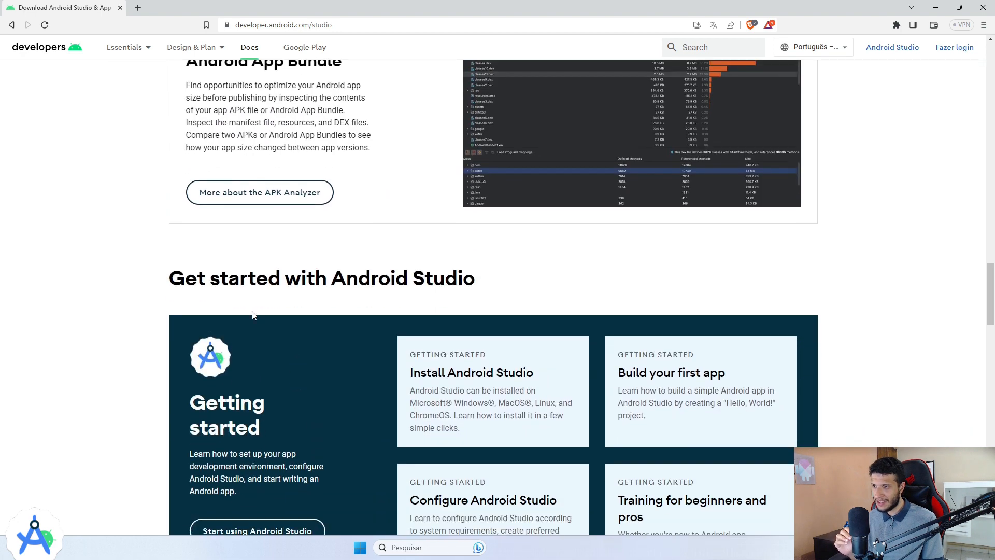
pyautogui.scroll(-2, 231, 316)
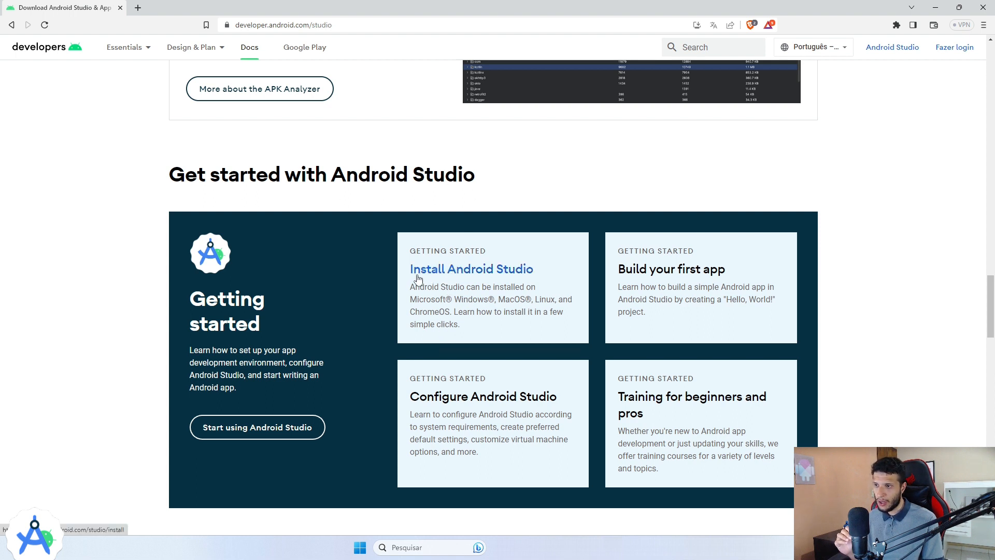
pyautogui.click(489, 270)
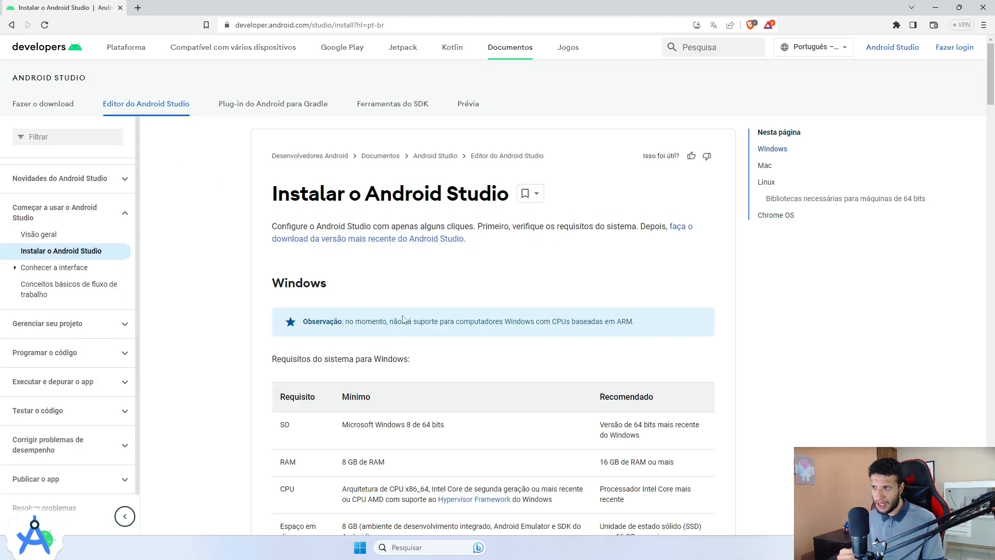
# Look over the installation guide's system requirements and setup instructions for Windows, Mac and the other platforms.
pyautogui.scroll(-2, 405, 318)
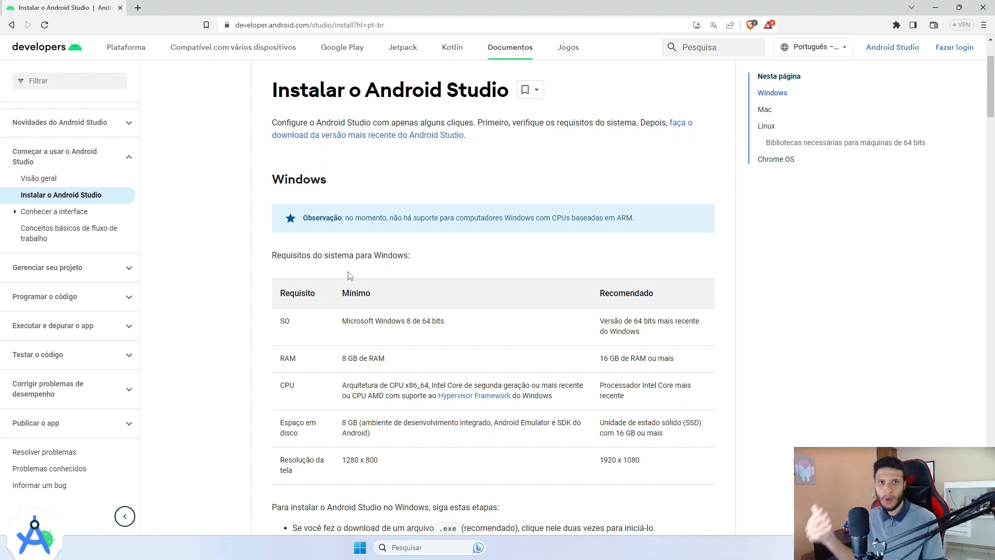
pyautogui.scroll(-2, 366, 276)
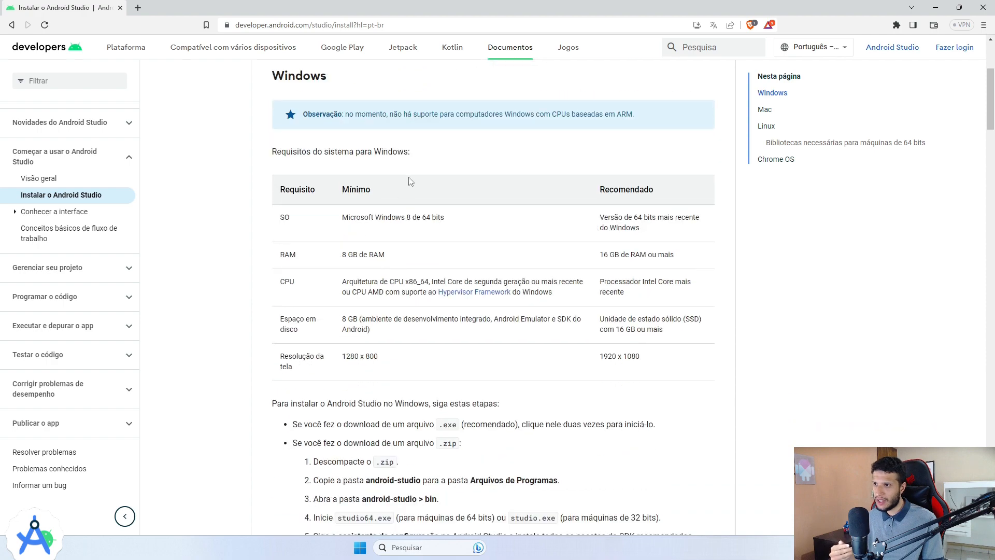
pyautogui.moveTo(409, 151); pyautogui.dragTo(373, 151)
pyautogui.scroll(-10, 377, 335)
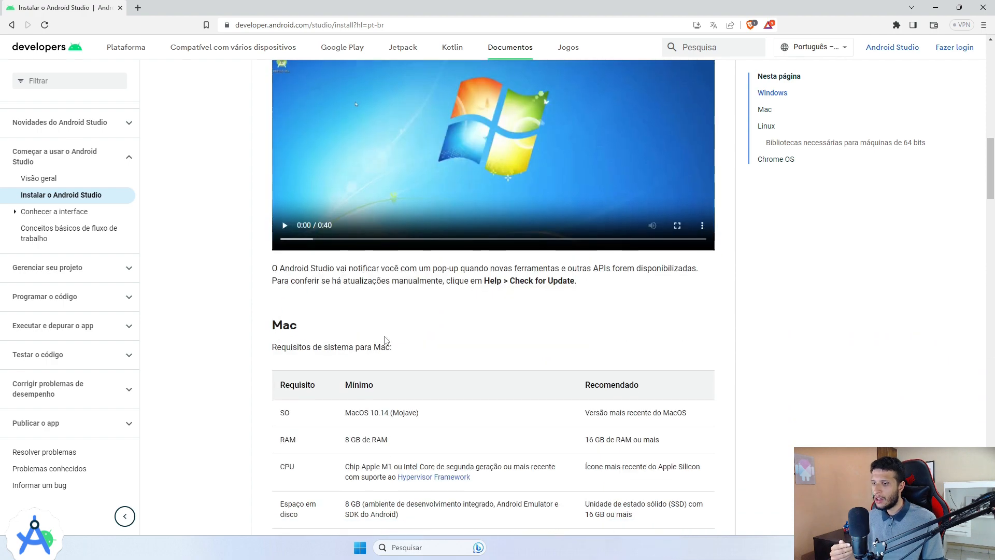
pyautogui.scroll(-2, 385, 341)
pyautogui.moveTo(392, 244); pyautogui.dragTo(338, 208)
pyautogui.scroll(-10, 400, 357)
pyautogui.scroll(-5, 399, 356)
pyautogui.scroll(-5, 298, 271)
pyautogui.scroll(-10, 393, 377)
pyautogui.scroll(15, 411, 418)
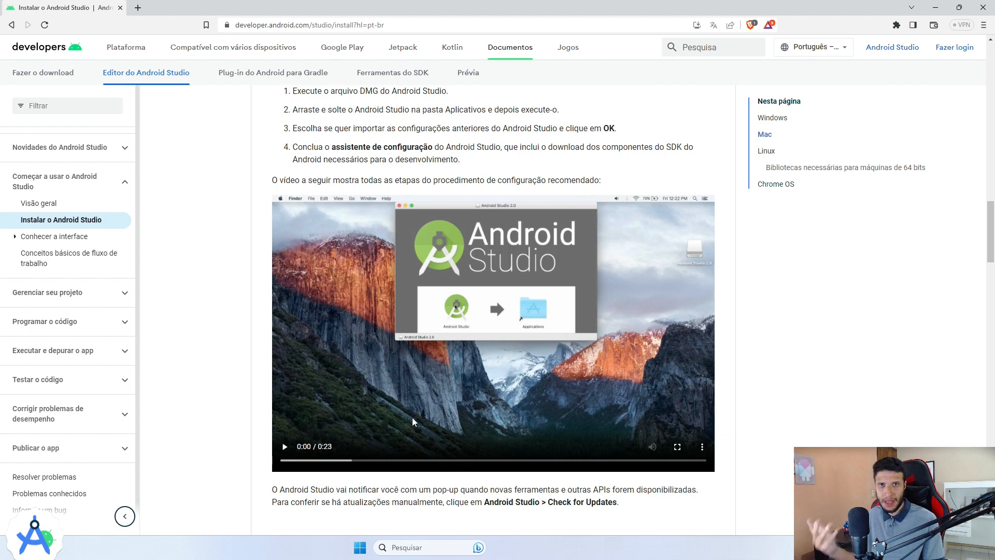
pyautogui.scroll(20, 428, 415)
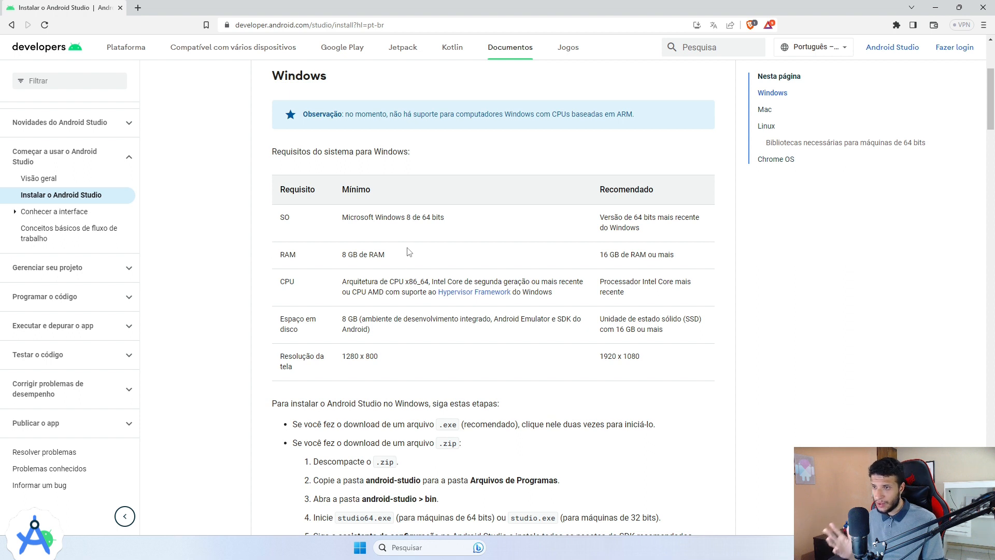
# Examine the minimum Windows requirements in the table, highlighting the operating system and RAM entries and the column down to screen resolution.
pyautogui.moveTo(409, 152); pyautogui.dragTo(371, 149)
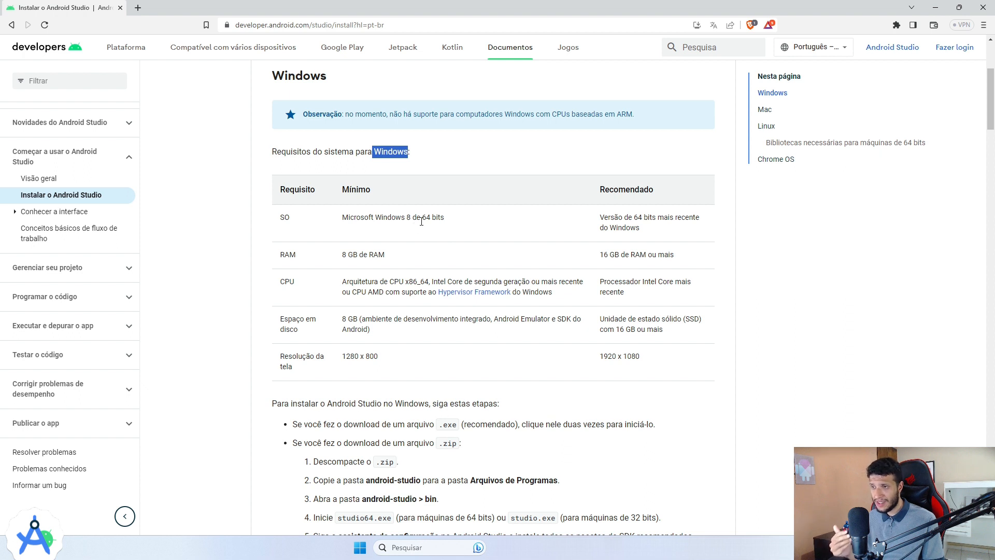
pyautogui.moveTo(447, 219); pyautogui.dragTo(342, 218)
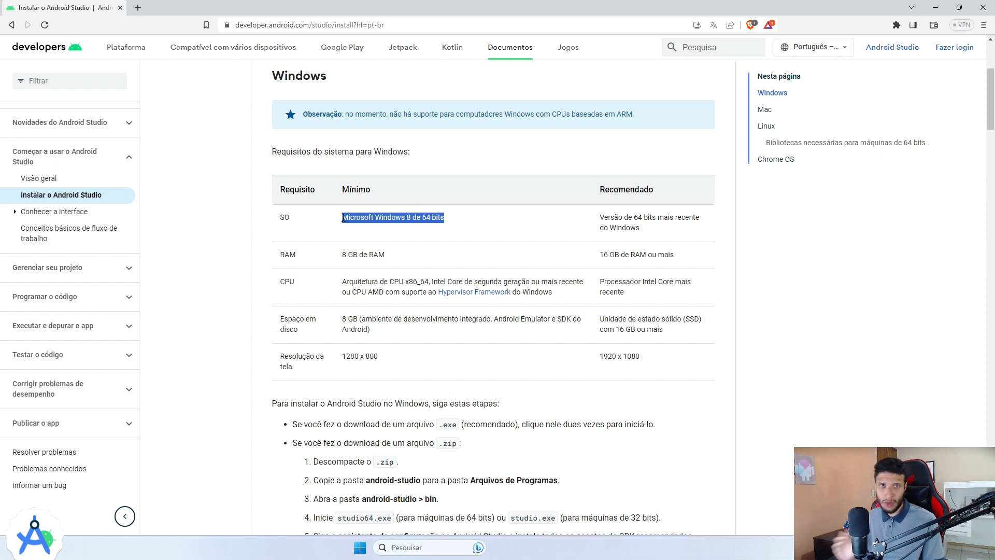
pyautogui.click(423, 227)
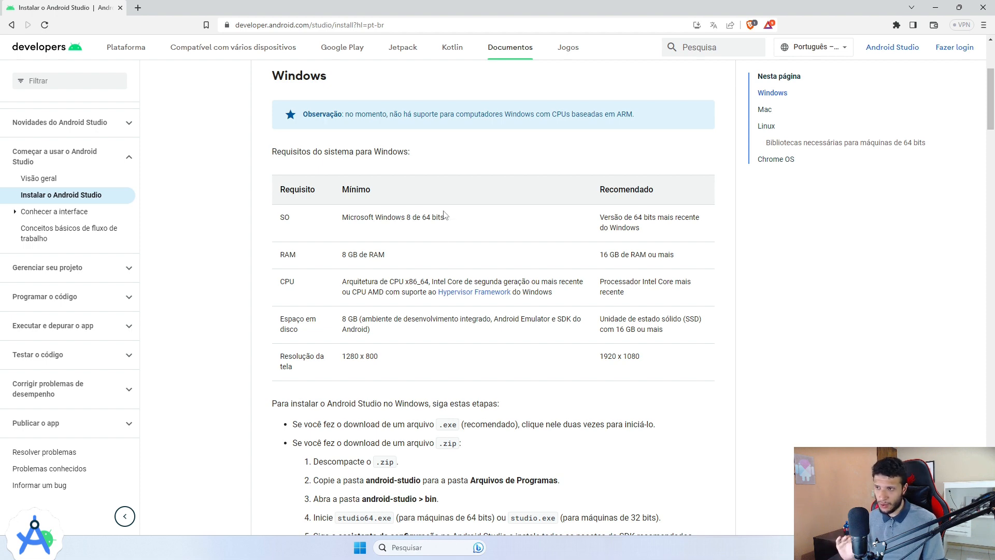
pyautogui.moveTo(441, 218); pyautogui.dragTo(336, 231)
pyautogui.scroll(-1, 337, 229)
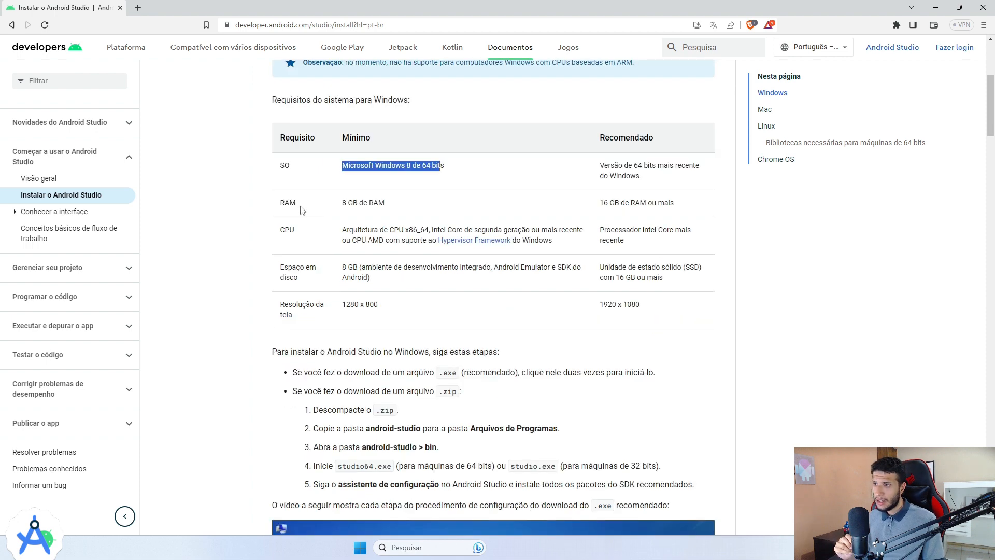
pyautogui.moveTo(341, 203); pyautogui.dragTo(399, 208)
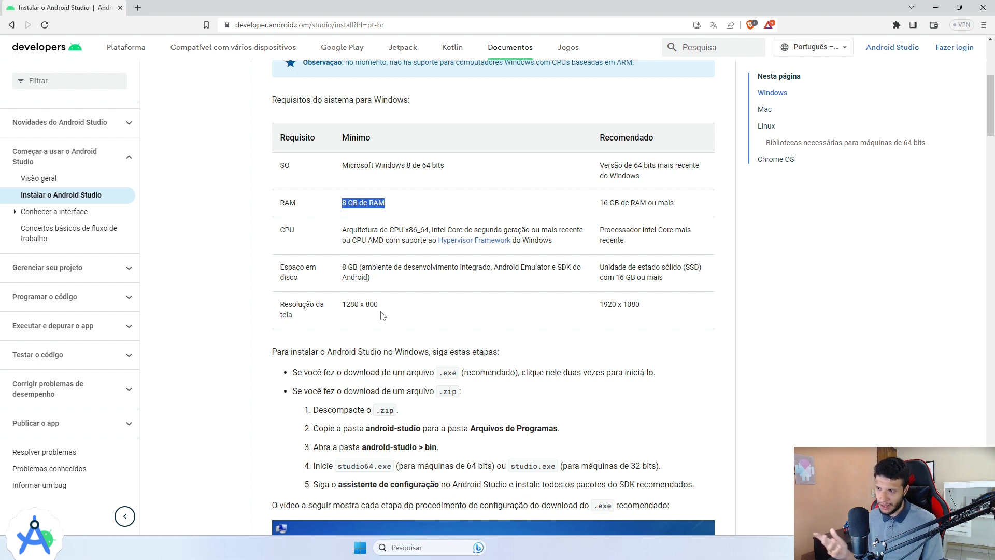
pyautogui.moveTo(382, 310); pyautogui.dragTo(336, 187)
pyautogui.click(336, 168)
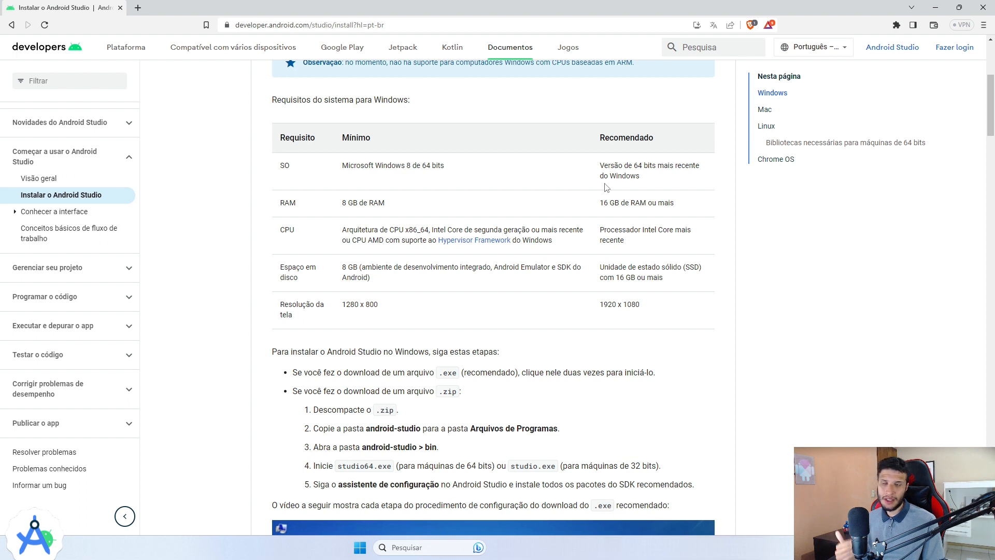
# Examine the recommended Windows requirements, highlighting the operating system version and the RAM amount.
pyautogui.moveTo(600, 165); pyautogui.dragTo(645, 178)
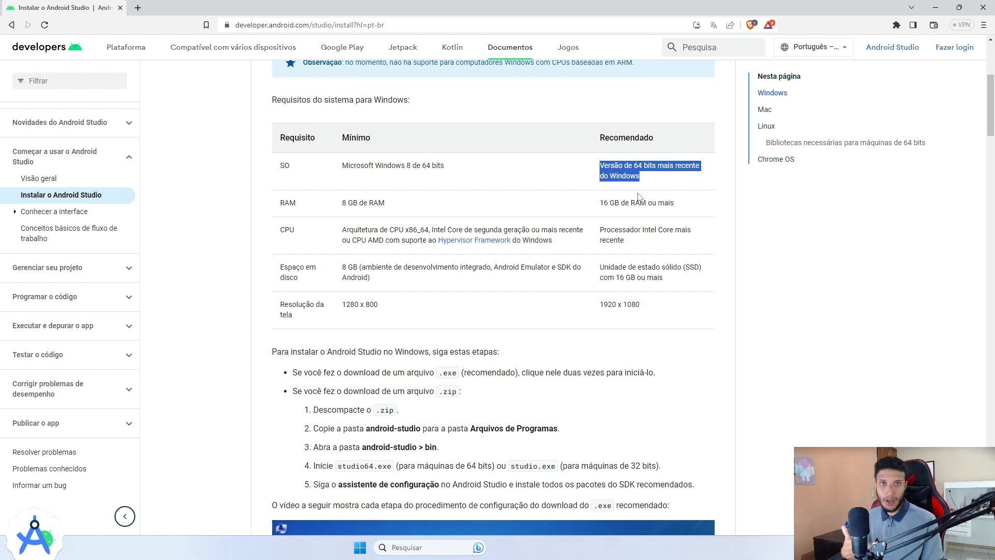
pyautogui.moveTo(603, 207); pyautogui.dragTo(674, 203)
pyautogui.moveTo(597, 204); pyautogui.dragTo(626, 204)
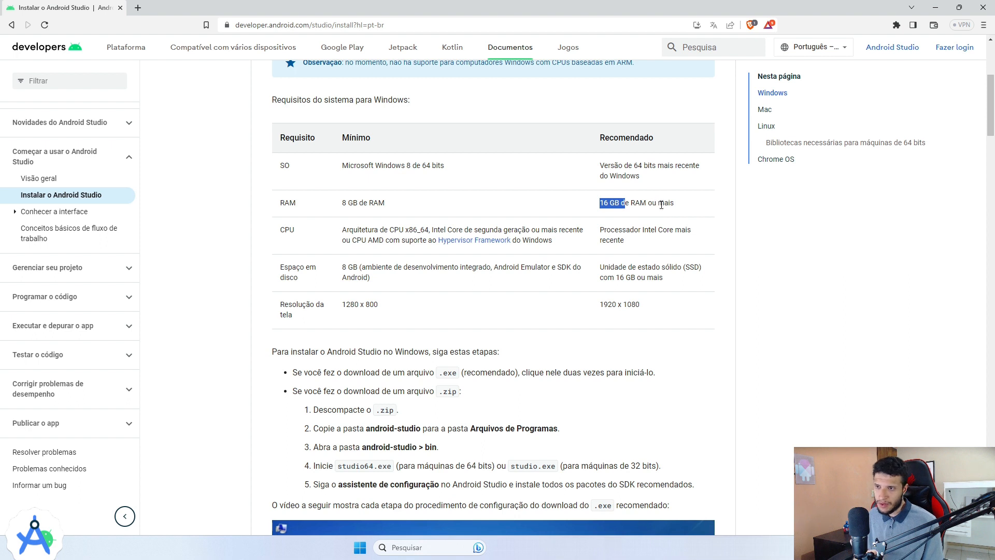
# Examine the recommended RAM and disk space entries in the Windows requirements table, highlighting each one.
pyautogui.moveTo(675, 204); pyautogui.dragTo(643, 204)
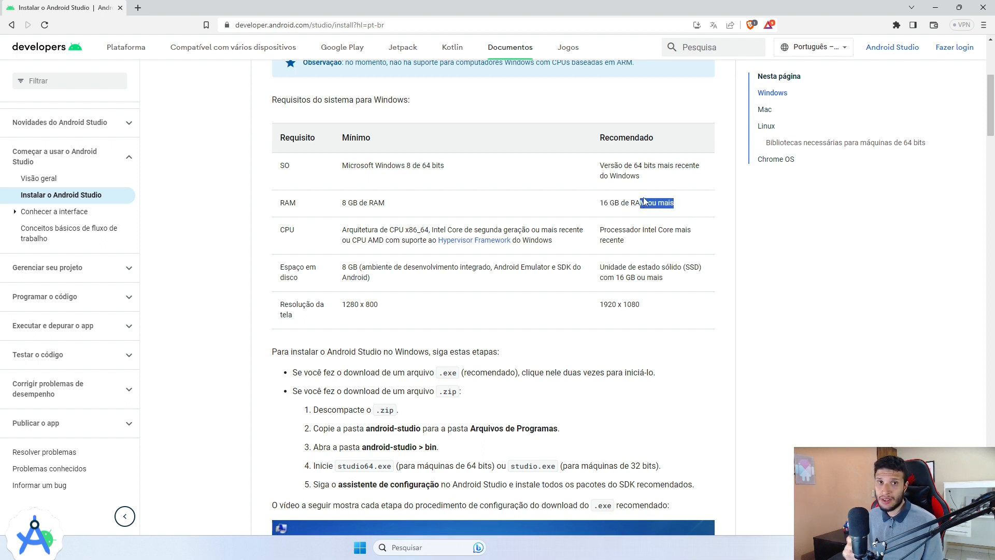
pyautogui.click(688, 207)
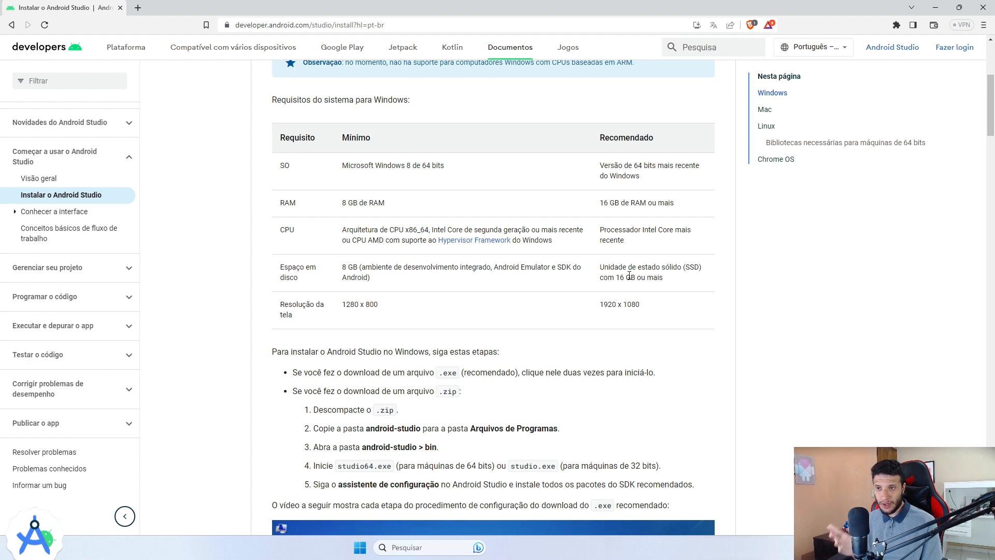
pyautogui.moveTo(600, 266); pyautogui.dragTo(677, 281)
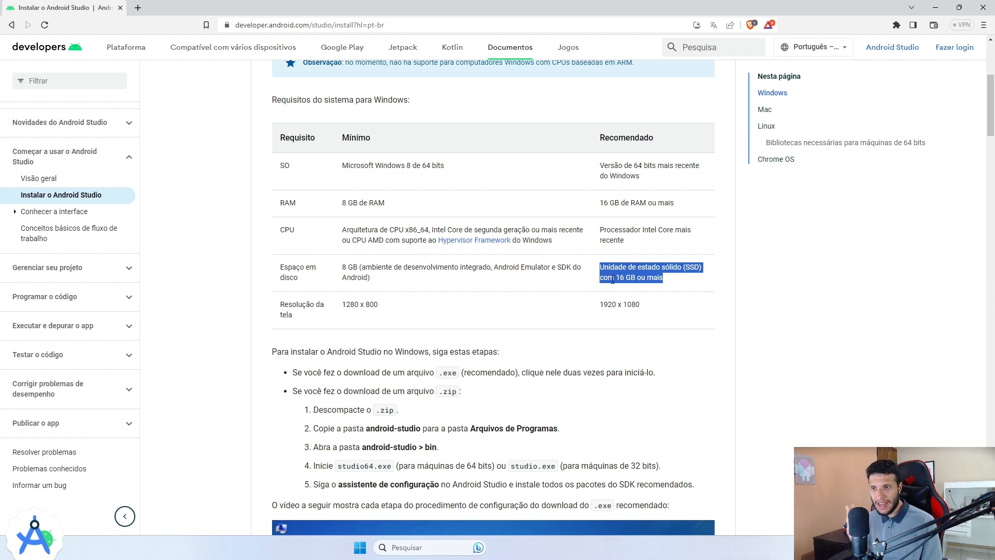
pyautogui.click(672, 281)
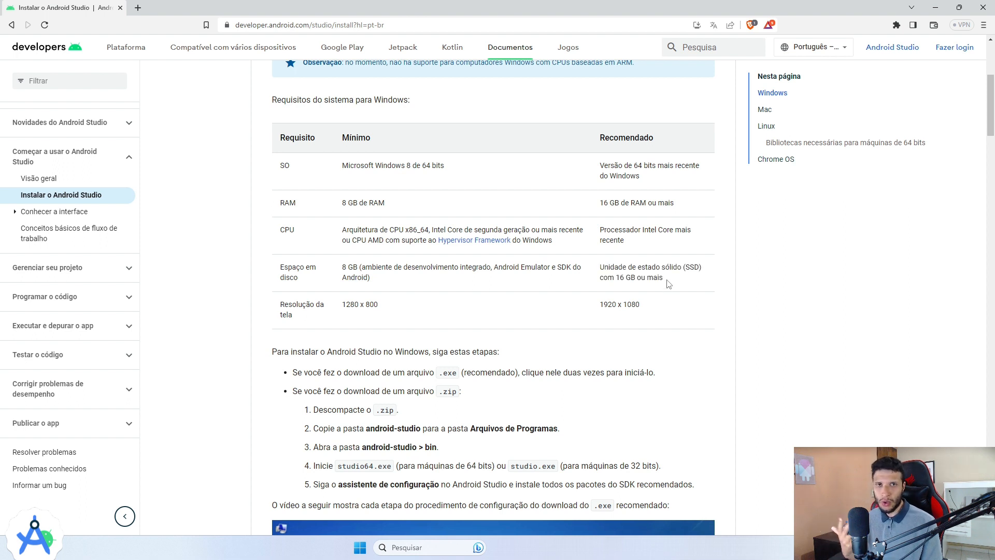
pyautogui.moveTo(668, 281); pyautogui.dragTo(600, 272)
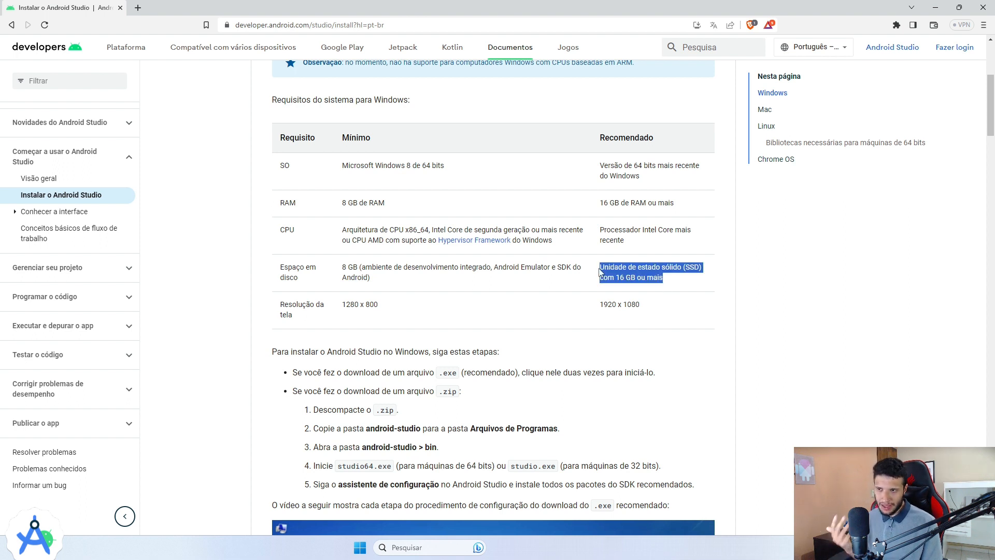
pyautogui.click(674, 282)
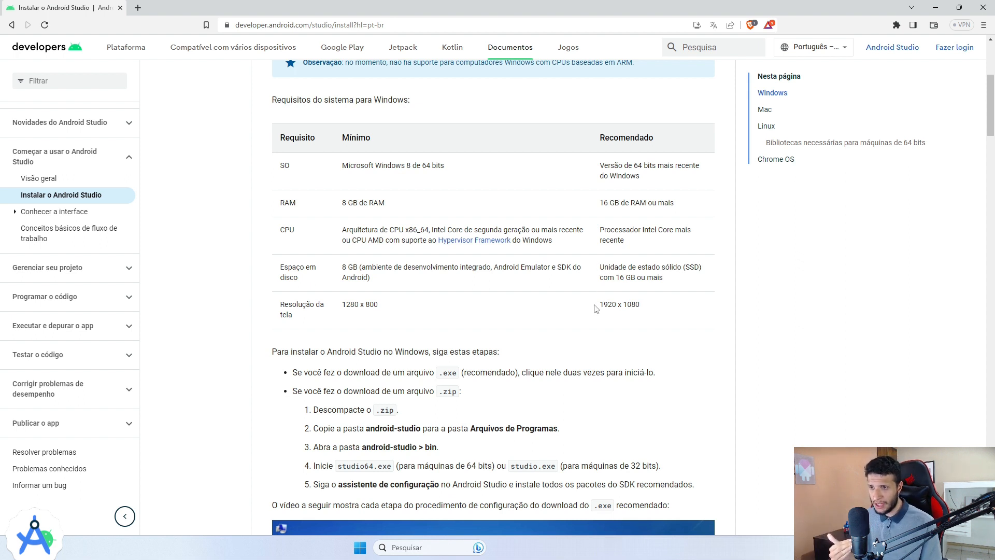
# Examine the recommended screen resolution and processor entries in the Windows requirements table.
pyautogui.moveTo(596, 309)
pyautogui.mouseDown()
pyautogui.moveTo(653, 312)
pyautogui.moveTo(599, 309)
pyautogui.mouseUp()
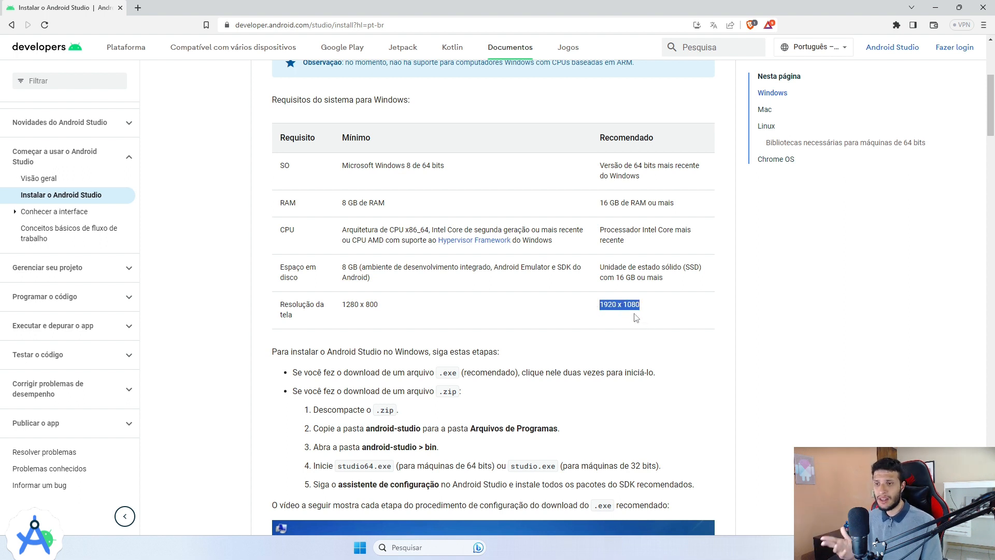
pyautogui.moveTo(602, 309); pyautogui.dragTo(644, 310)
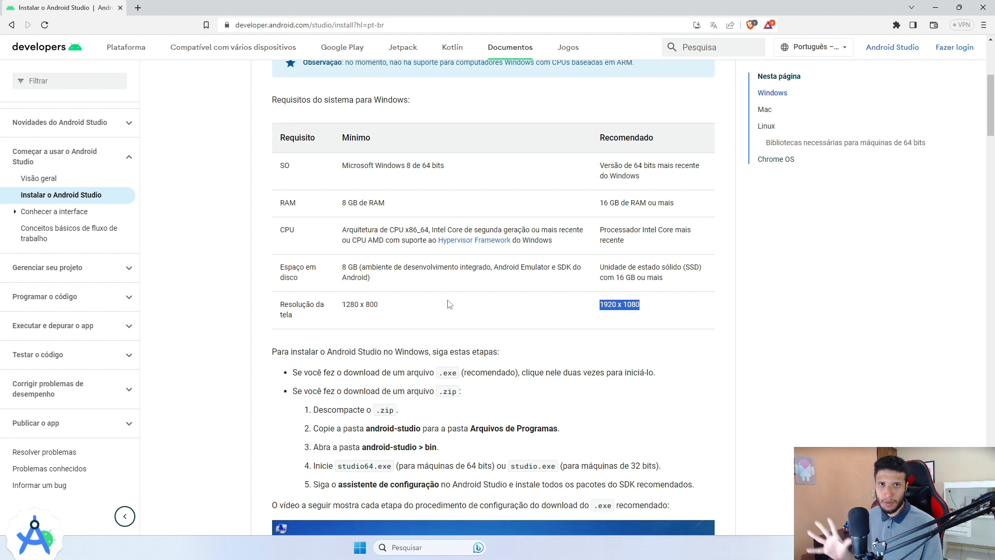
pyautogui.click(660, 311)
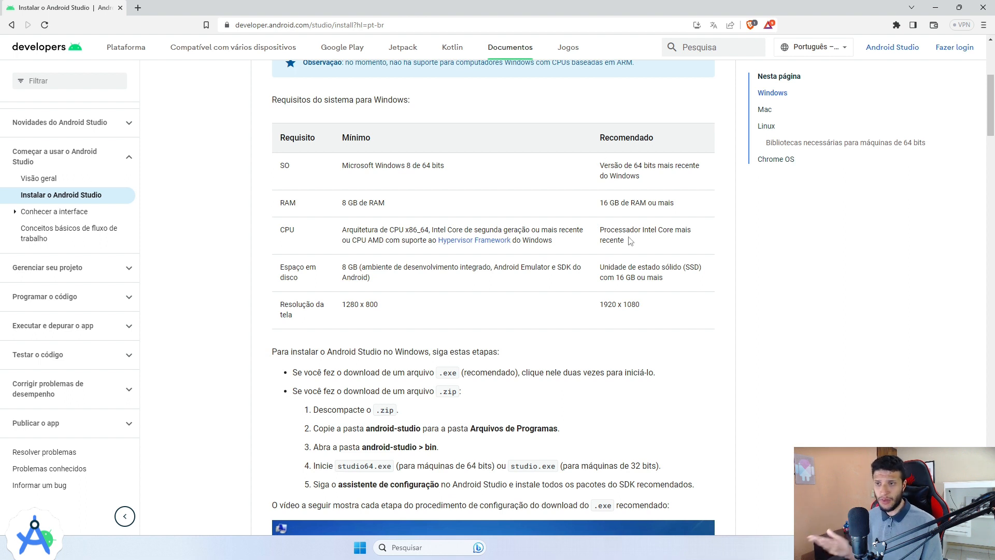
pyautogui.moveTo(645, 237); pyautogui.dragTo(592, 226)
pyautogui.click(567, 267)
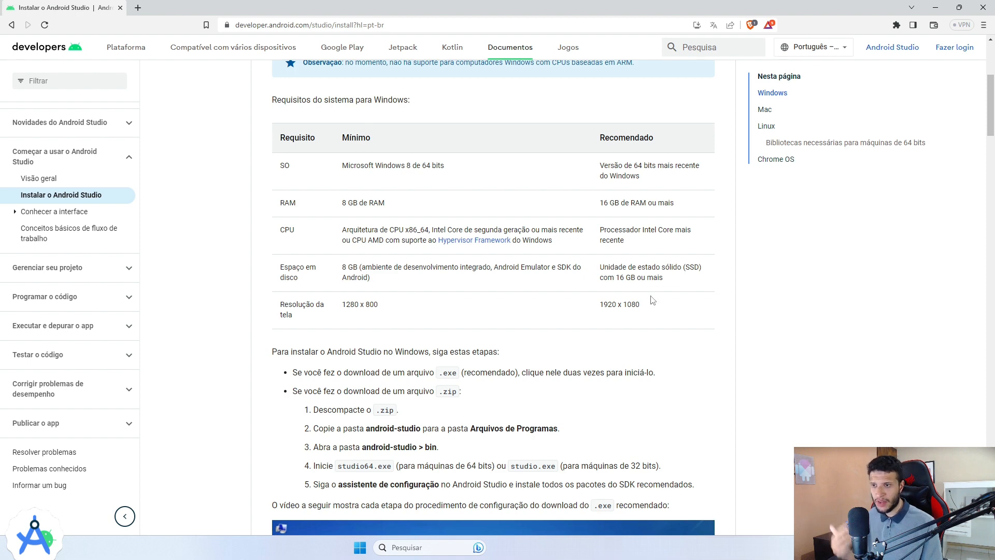
# Examine the Mac requirements table, highlighting the minimum and recommended RAM, disk space and screen resolution entries and the minimum macOS version.
pyautogui.scroll(-10, 589, 311)
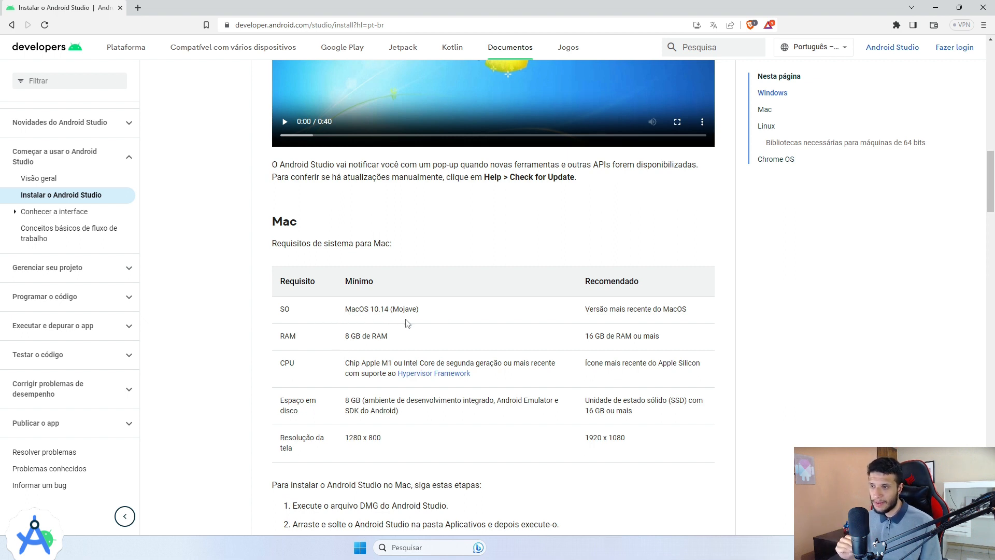
pyautogui.moveTo(421, 314); pyautogui.dragTo(390, 311)
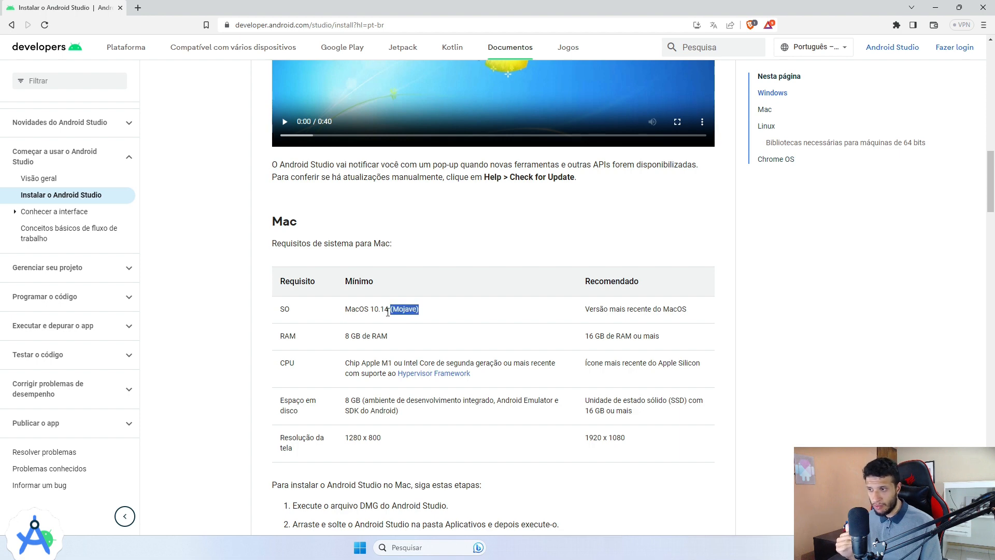
pyautogui.moveTo(346, 336); pyautogui.dragTo(401, 340)
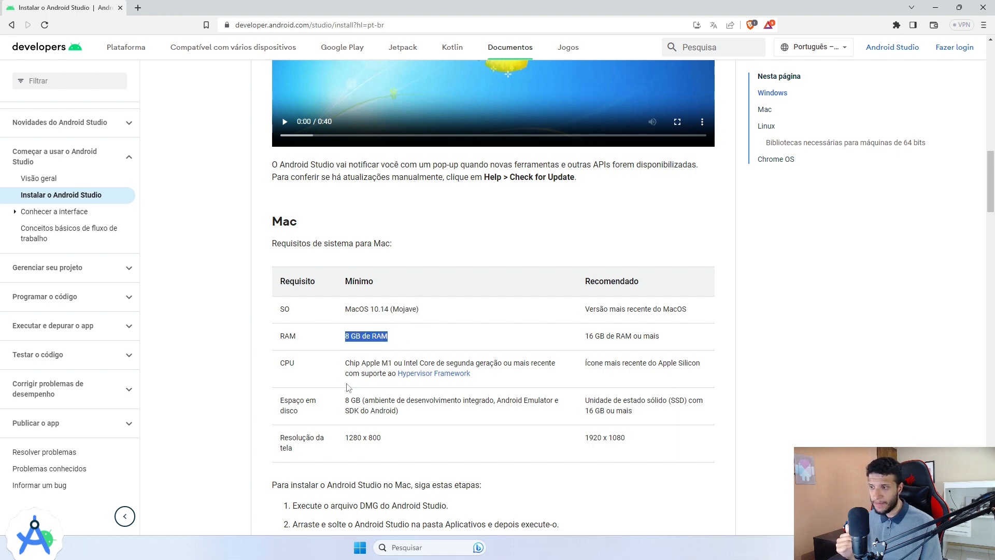
pyautogui.scroll(-2, 329, 363)
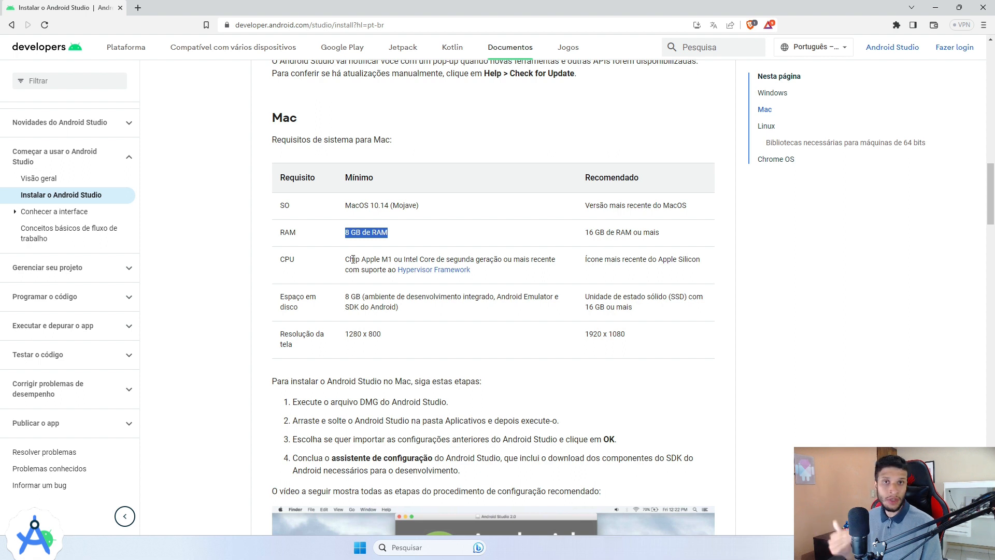
pyautogui.moveTo(344, 298); pyautogui.dragTo(403, 315)
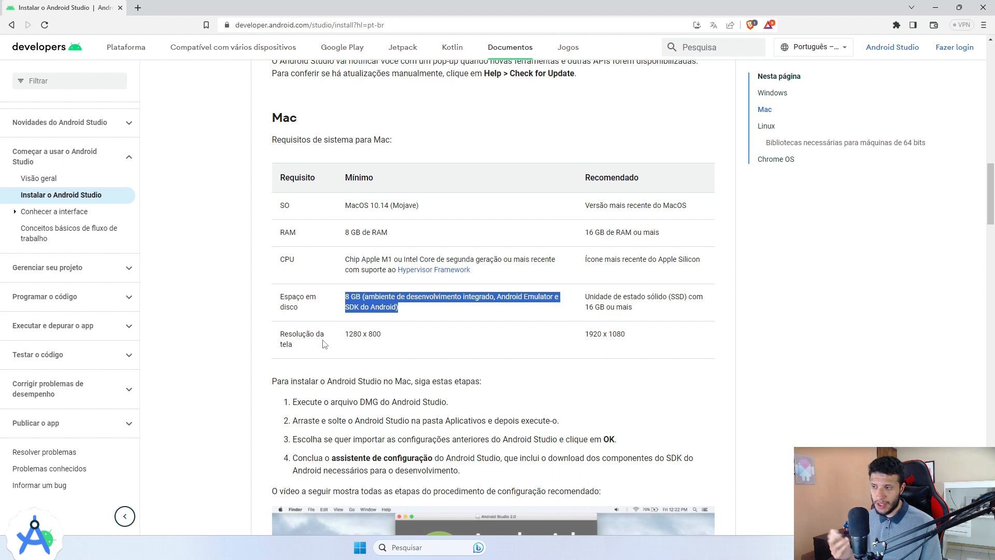
pyautogui.moveTo(346, 335); pyautogui.dragTo(397, 337)
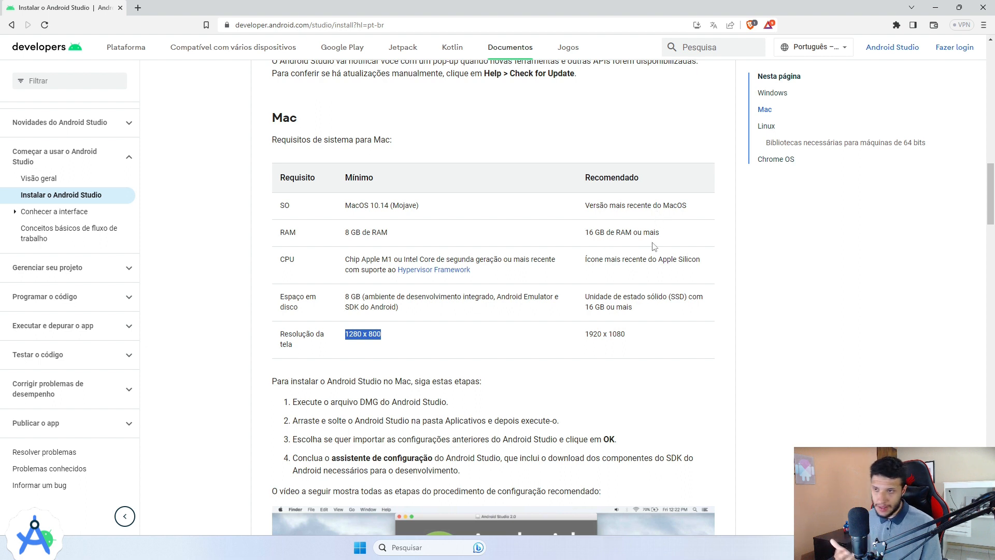
pyautogui.moveTo(586, 232); pyautogui.dragTo(669, 232)
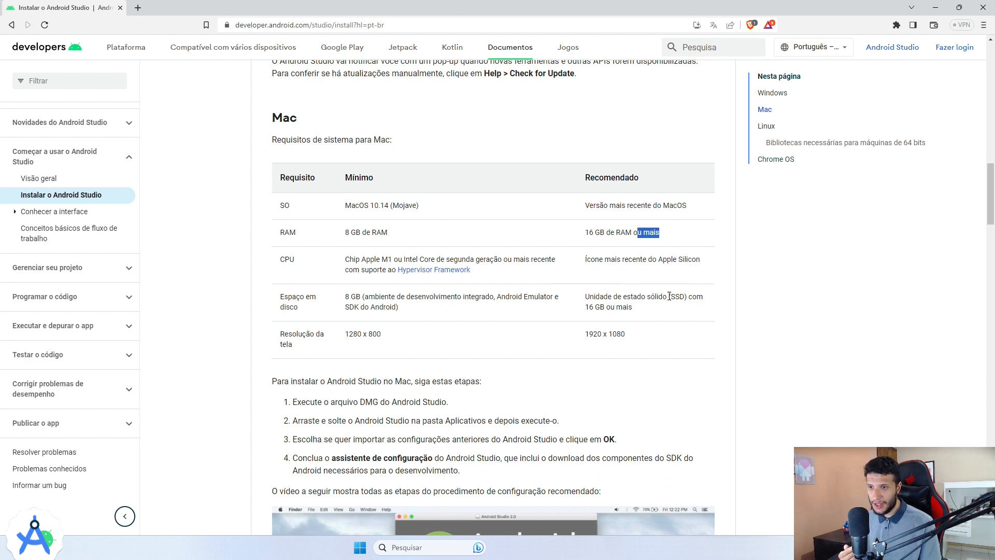
pyautogui.moveTo(669, 296); pyautogui.dragTo(696, 294)
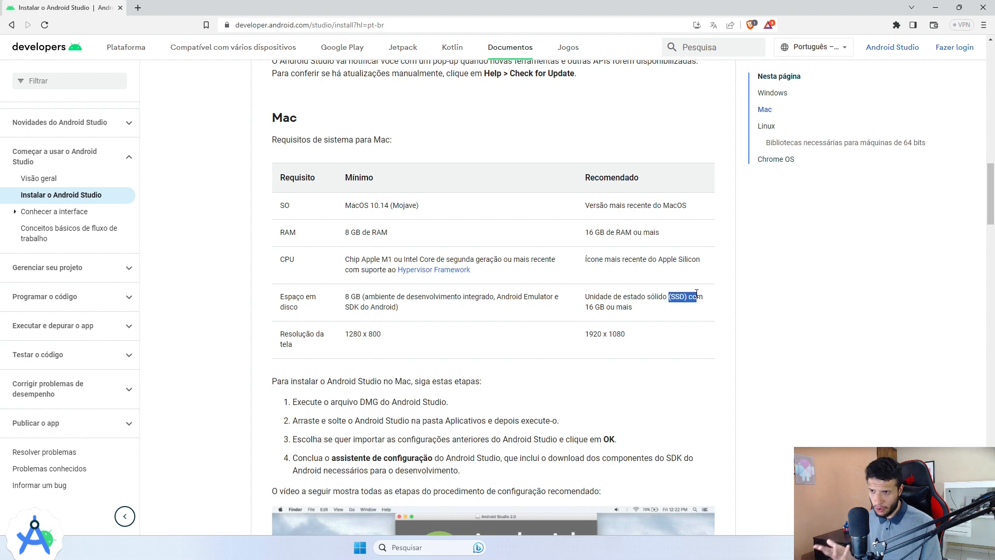
pyautogui.moveTo(630, 336); pyautogui.dragTo(584, 335)
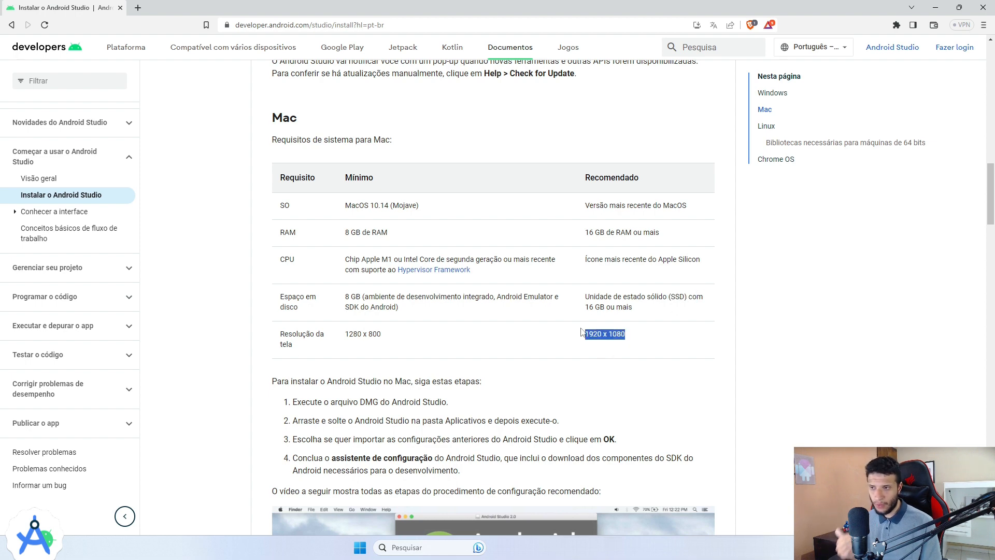
# Examine the recommended disk space and processor entries in the Linux requirements table.
pyautogui.scroll(-12, 581, 332)
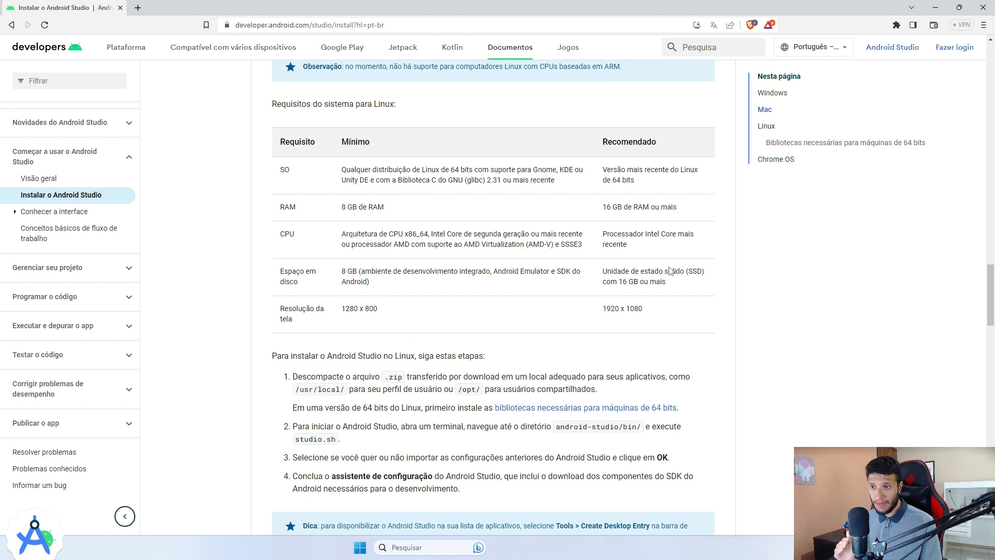
pyautogui.moveTo(704, 272); pyautogui.dragTo(680, 270)
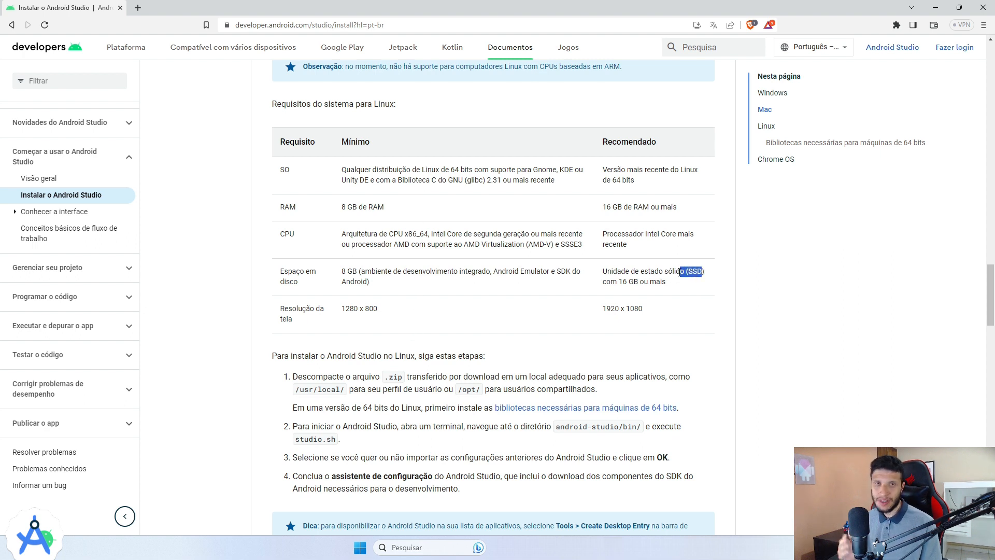
pyautogui.click(633, 251)
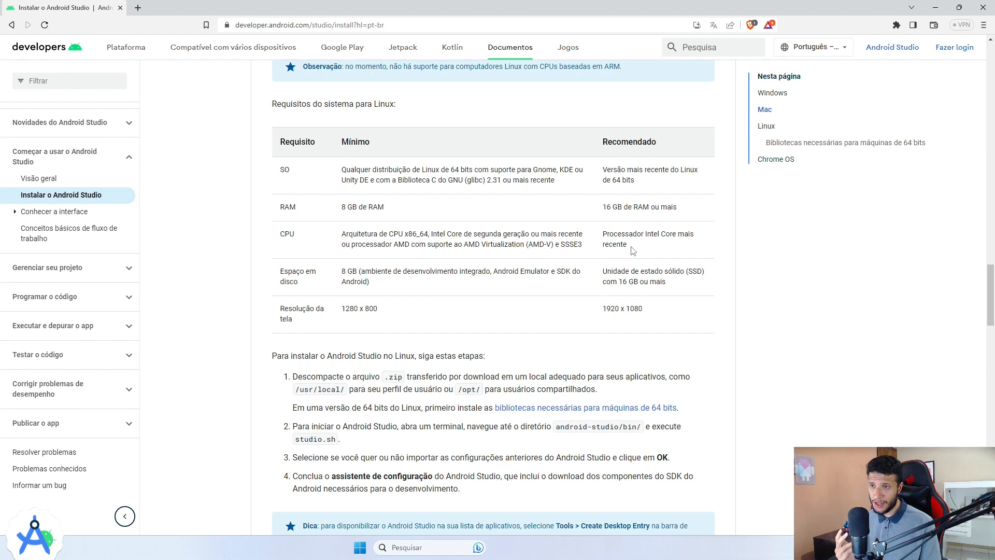
pyautogui.moveTo(634, 251); pyautogui.dragTo(599, 238)
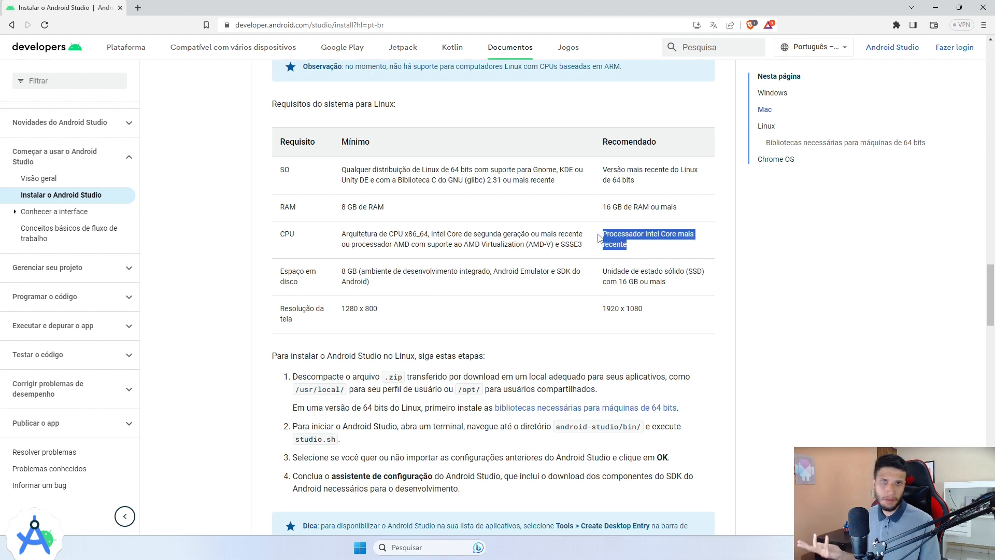
# Review the Windows requirements table again, highlighting the recommended processor and the minimum requirements from screen resolution up to operating system.
pyautogui.scroll(2, 598, 239)
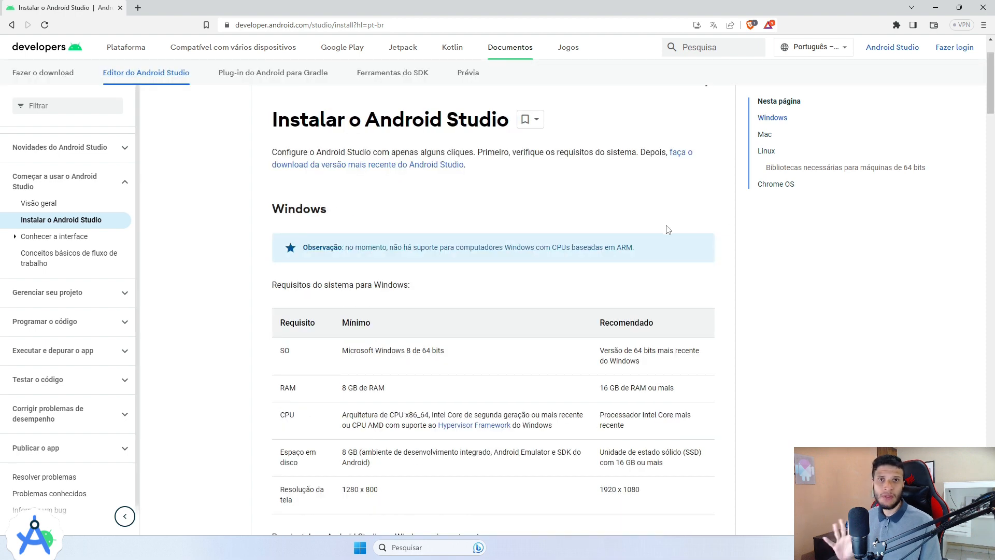
pyautogui.moveTo(639, 426); pyautogui.dragTo(600, 413)
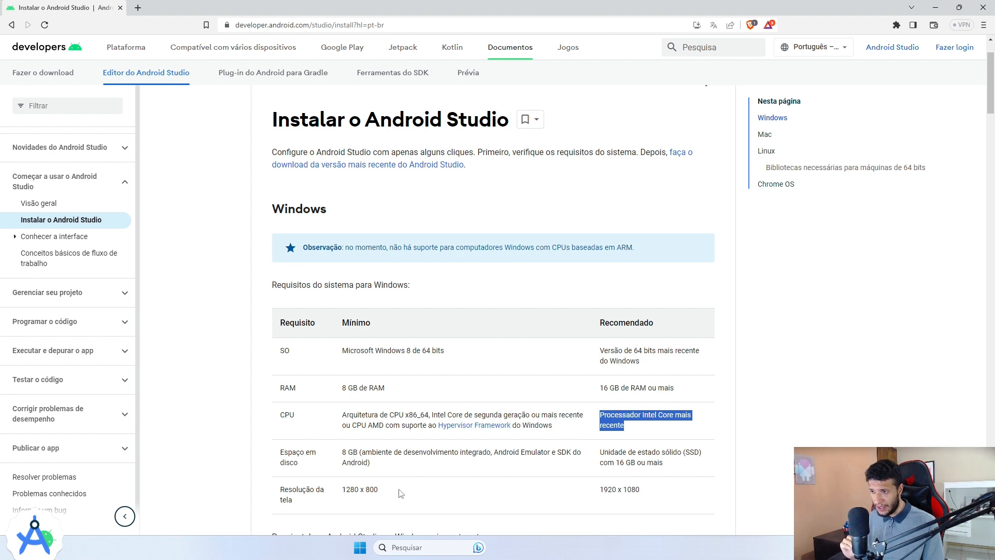
pyautogui.moveTo(398, 489); pyautogui.dragTo(340, 353)
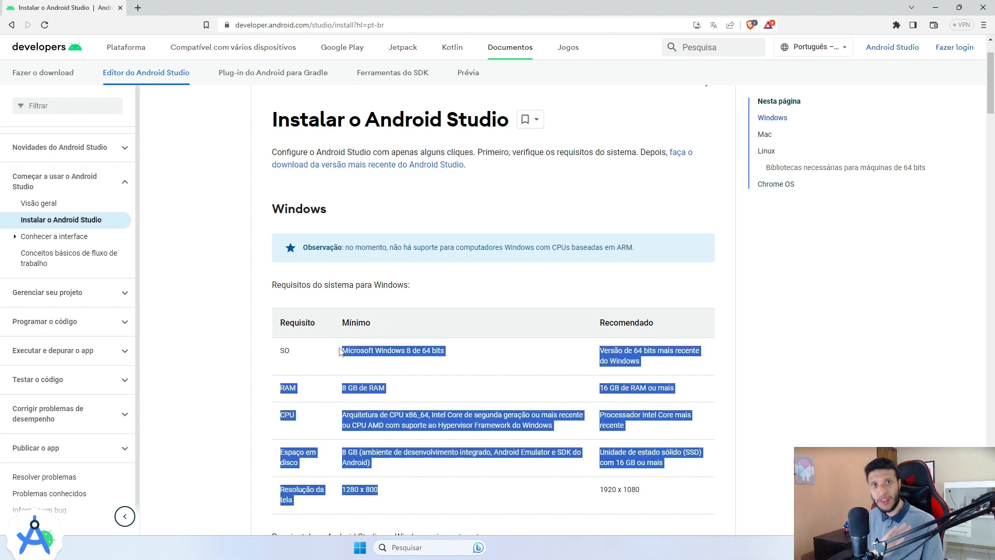
pyautogui.click(453, 373)
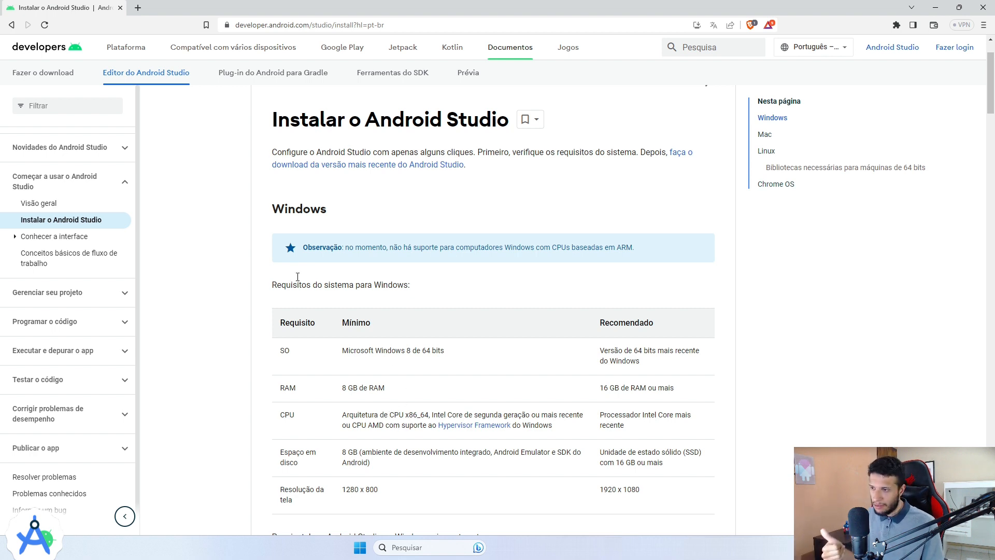
# Return to the Android Studio download page, dismiss the translation prompt and open the Android Studio Giraffe license agreement.
pyautogui.click(11, 25)
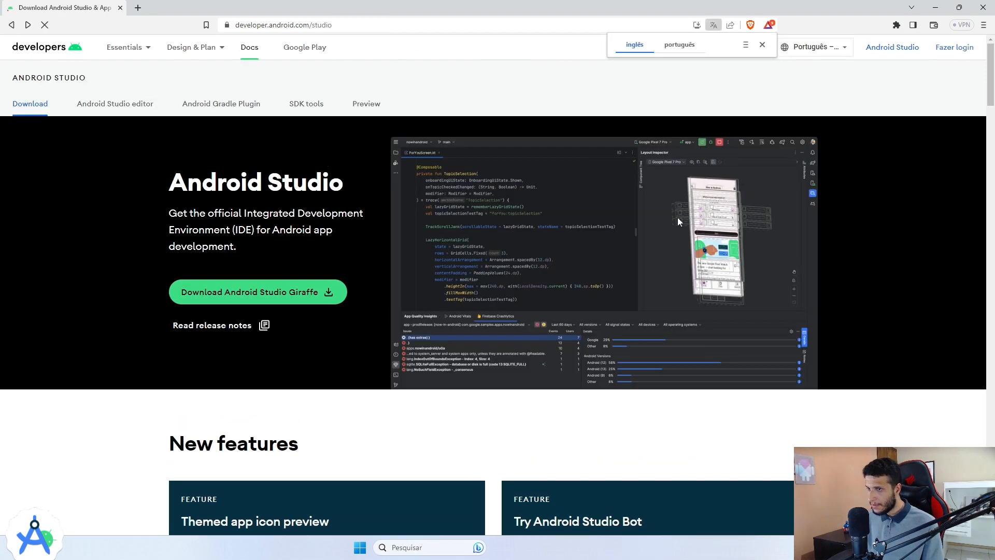
pyautogui.click(763, 45)
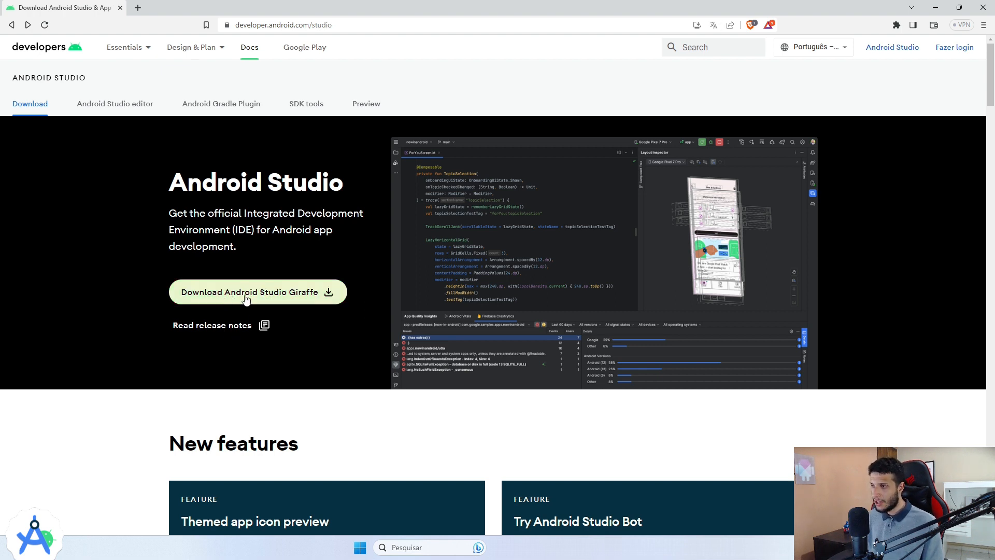
pyautogui.click(278, 301)
pyautogui.click(276, 303)
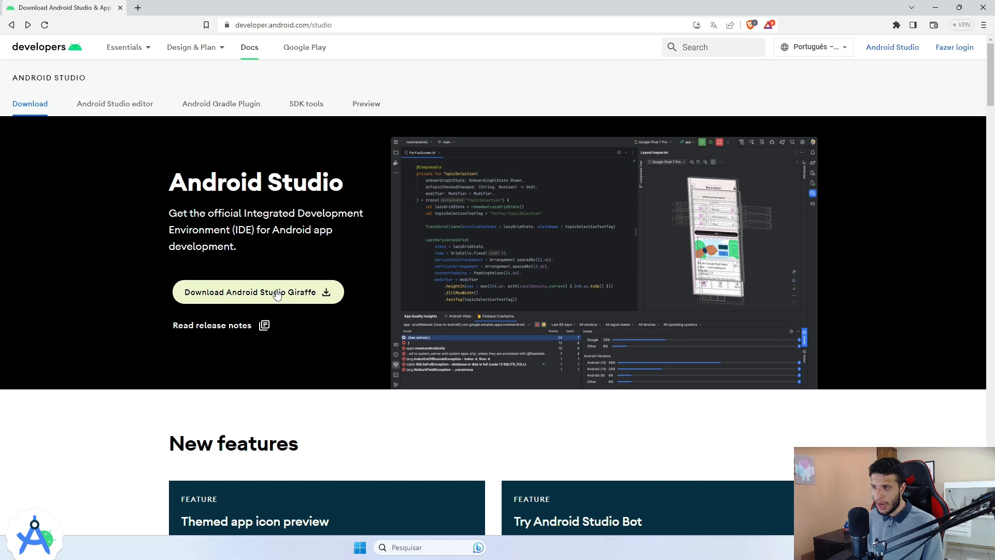
# Accept the terms at the end of the license agreement and request the Android Studio Giraffe 2022.3.1 download for Windows.
pyautogui.moveTo(893, 132); pyautogui.dragTo(700, 428)
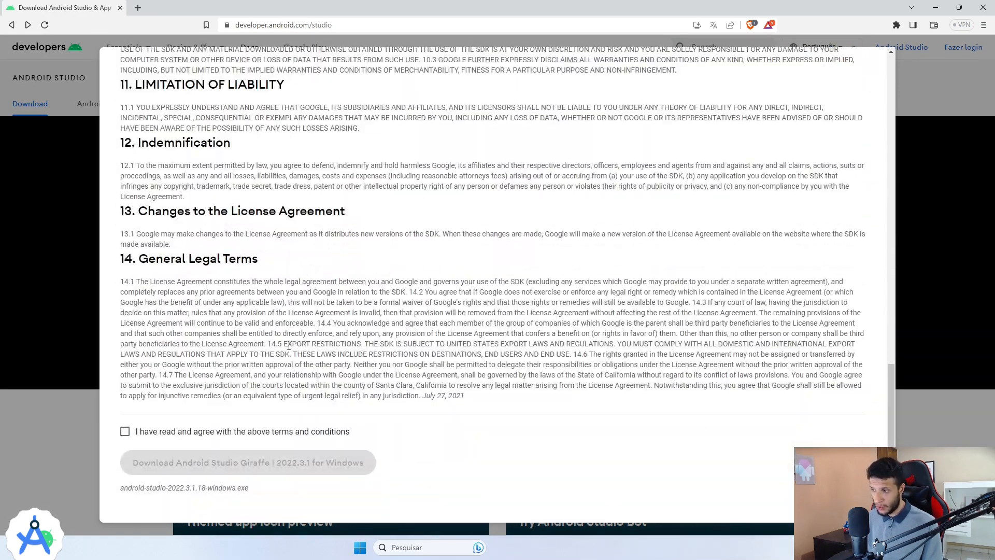
pyautogui.click(125, 432)
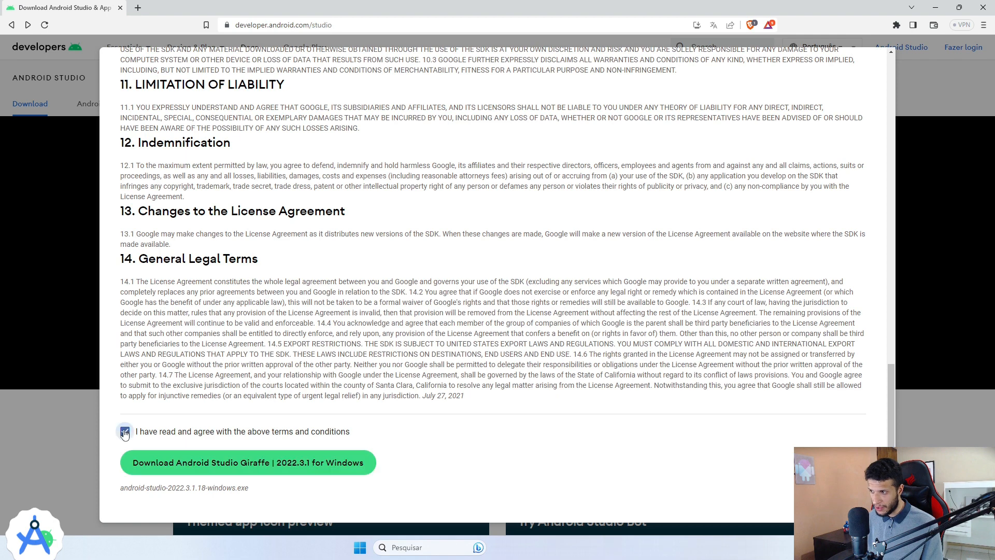
pyautogui.click(182, 462)
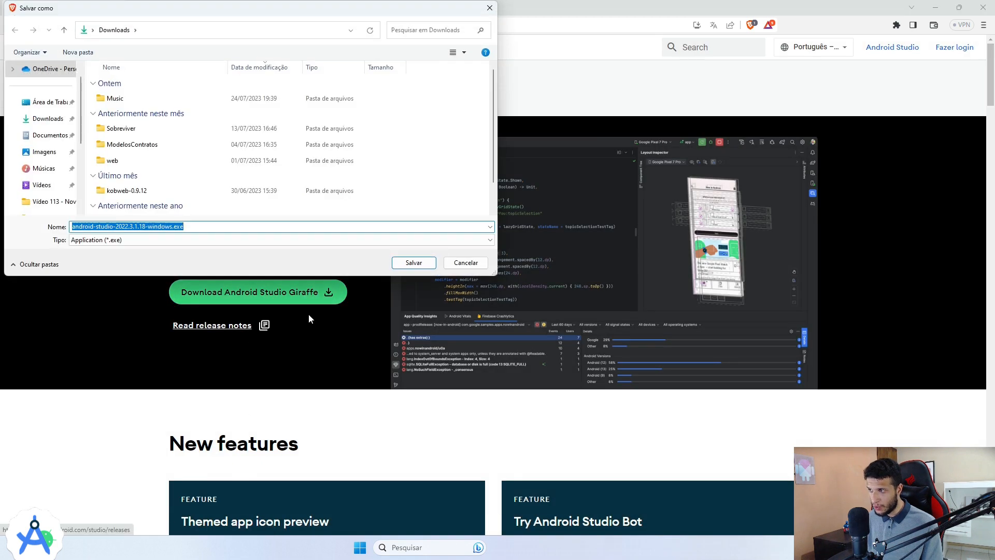
# Save android-studio-2022.3.1.18-windows.exe in the Downloads folder and check the browser's download list.
pyautogui.click(52, 124)
pyautogui.click(414, 263)
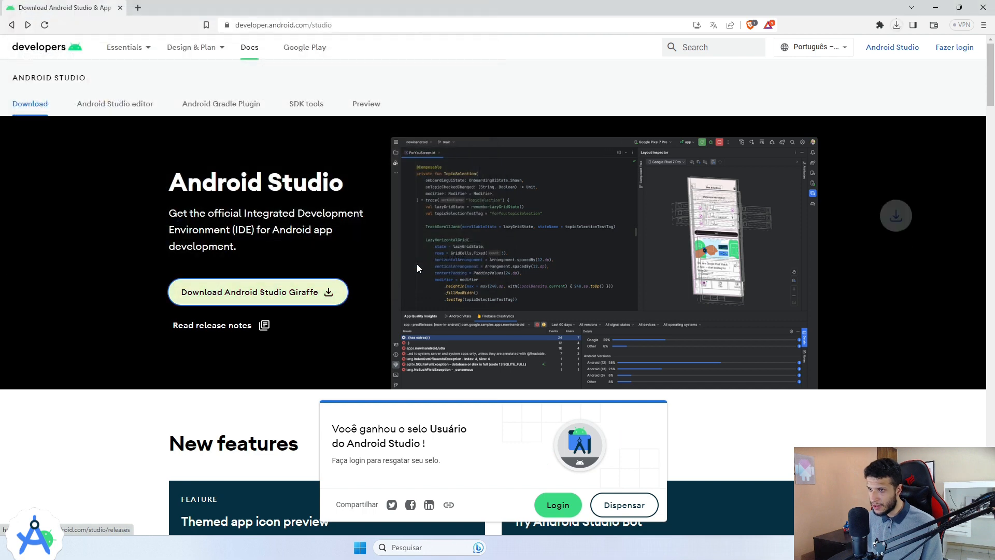
pyautogui.click(897, 25)
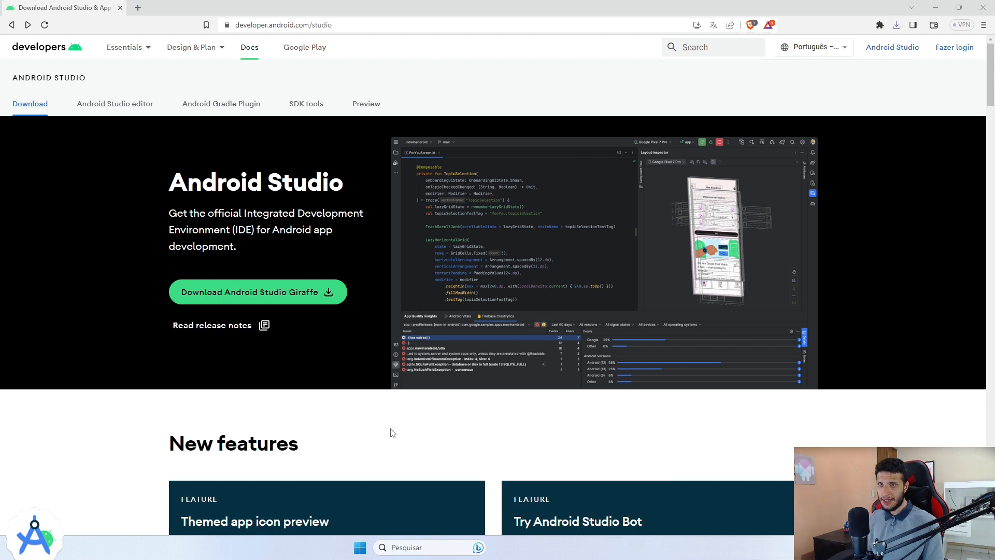
# Show the downloaded android-studio-2022.3.1.18-windows.exe in its folder and run it as administrator.
pyautogui.click(896, 25)
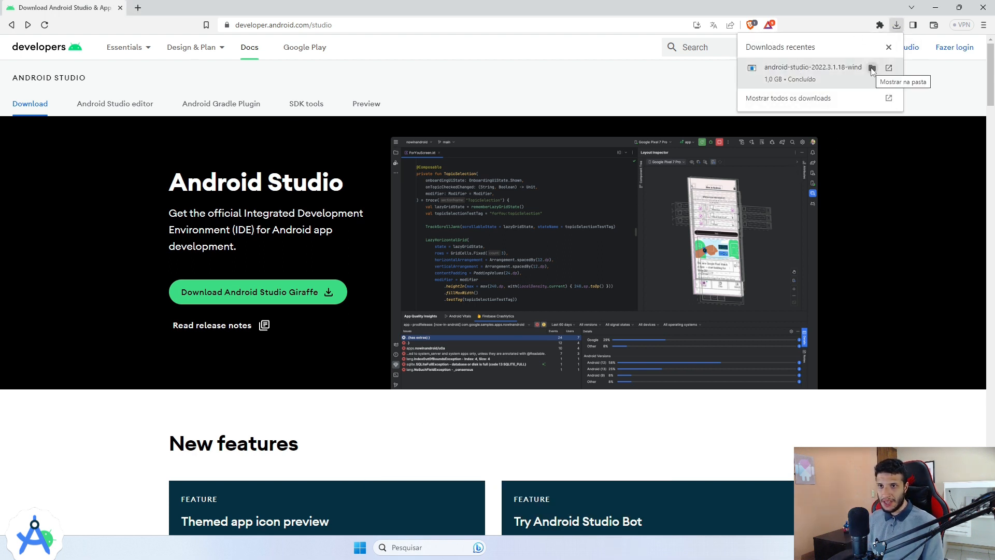
pyautogui.click(874, 69)
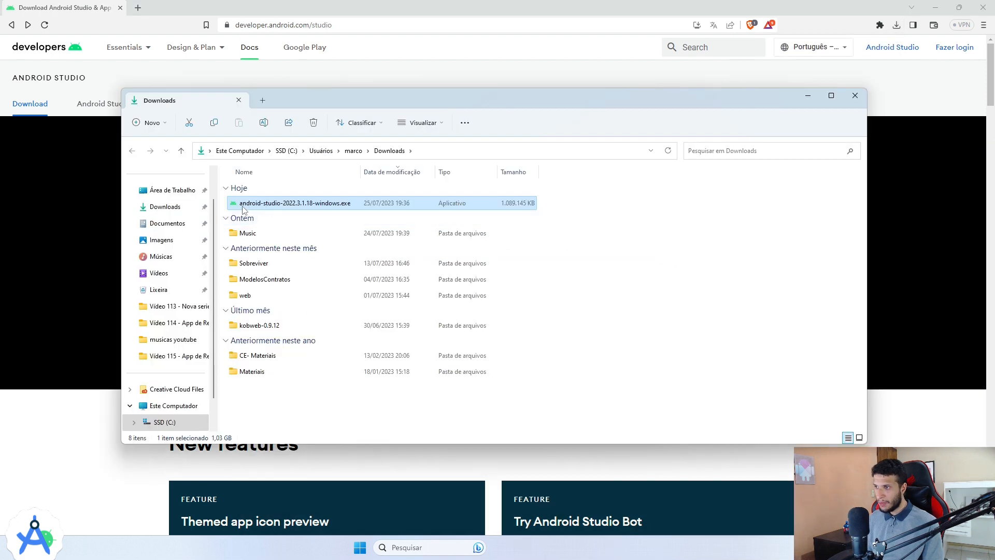
pyautogui.rightClick(302, 205)
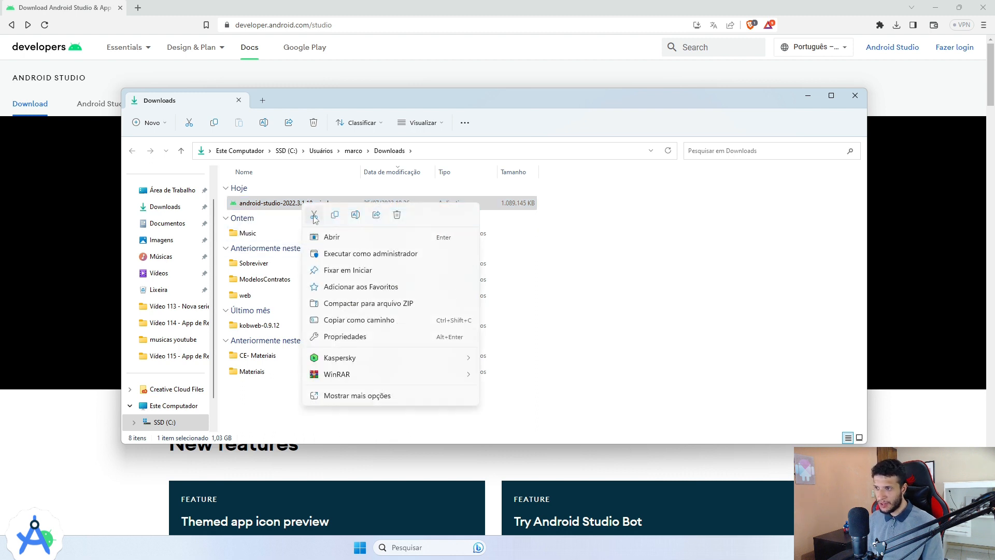
pyautogui.click(346, 256)
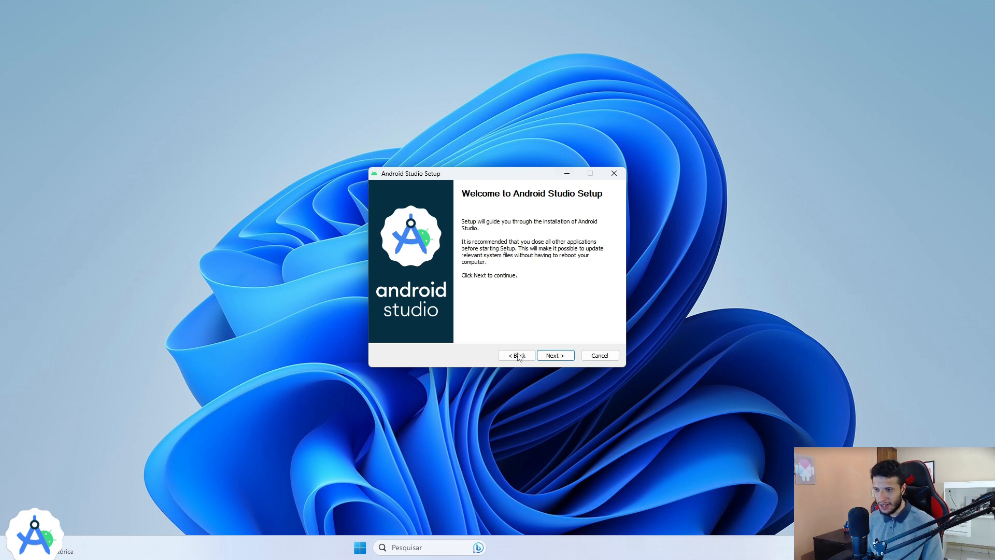
# Proceed through the setup welcome and component selection with both Android Studio and Android Virtual Device included.
pyautogui.click(555, 356)
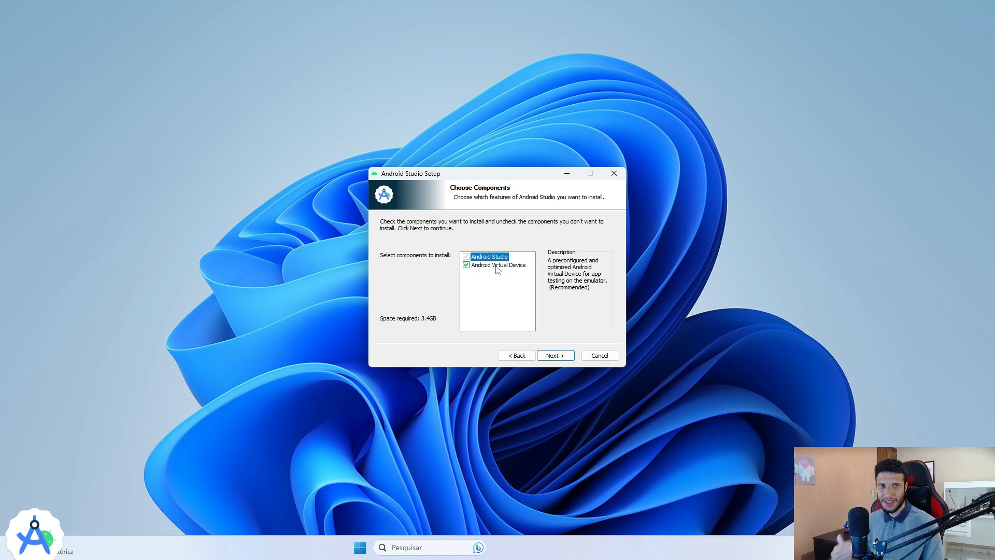
pyautogui.click(468, 266)
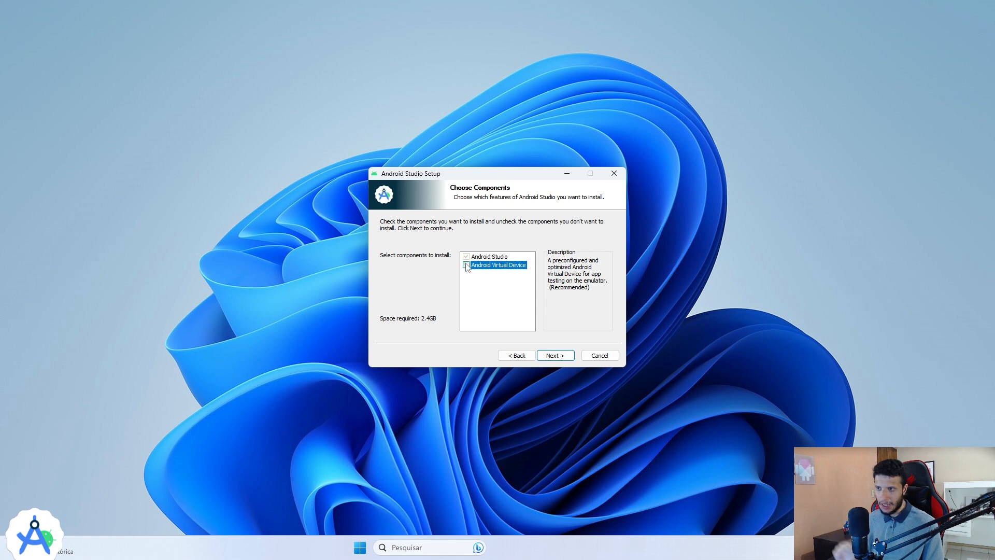
pyautogui.click(466, 265)
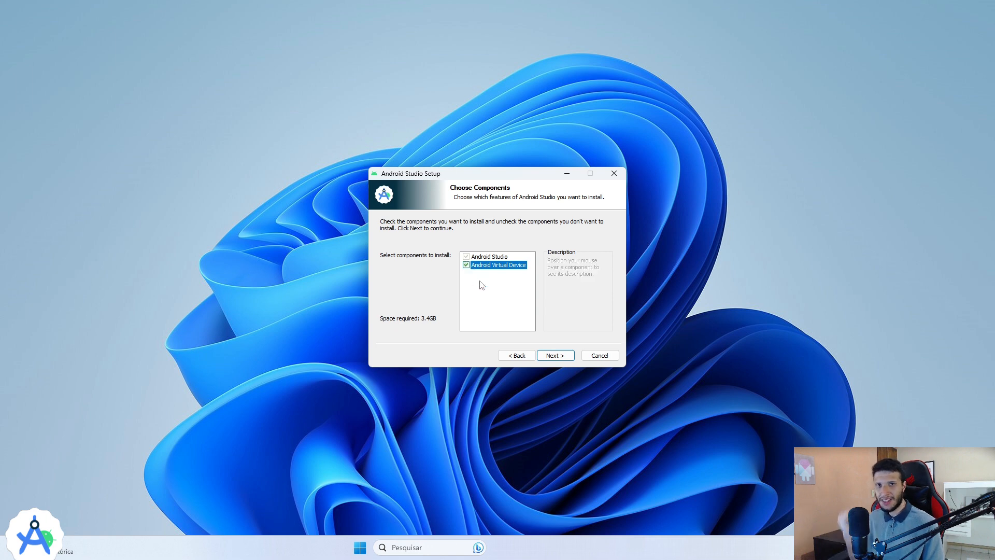
pyautogui.moveTo(481, 270)
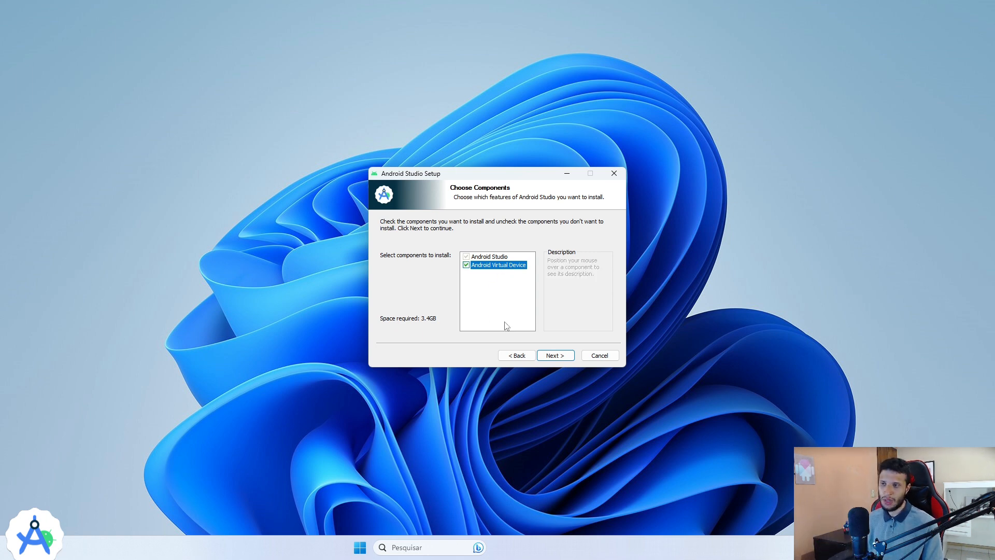
pyautogui.click(558, 357)
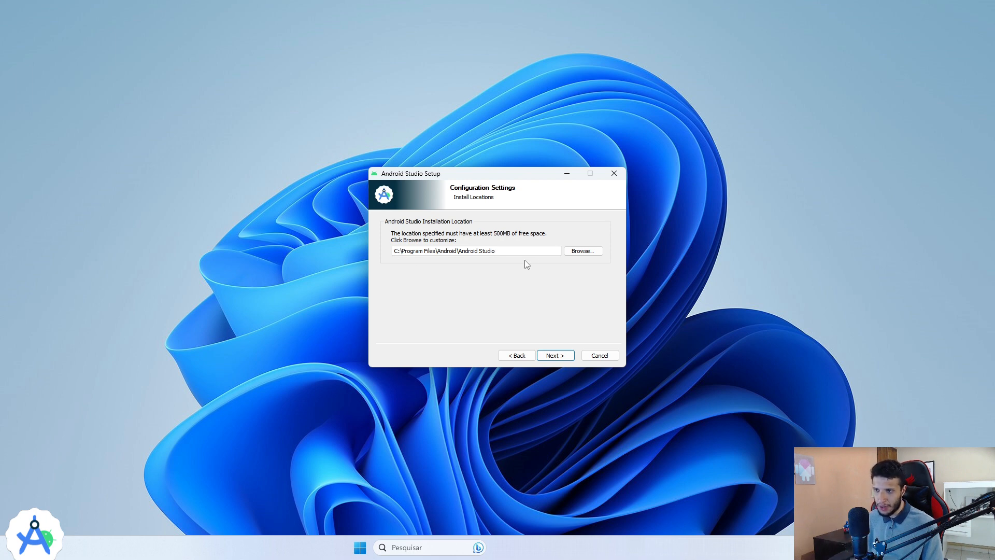
pyautogui.click(583, 251)
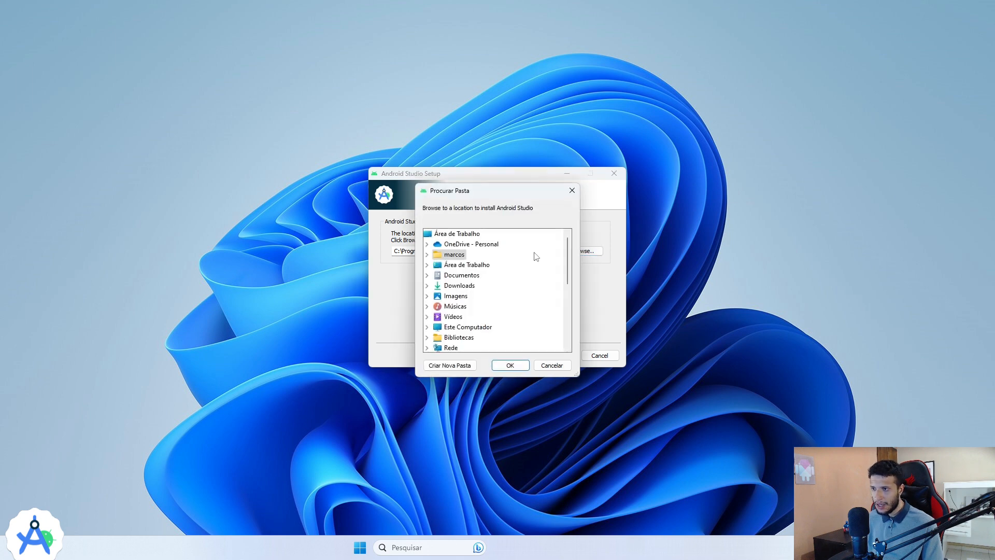
pyautogui.moveTo(568, 250); pyautogui.dragTo(567, 279)
pyautogui.doubleClick(463, 266)
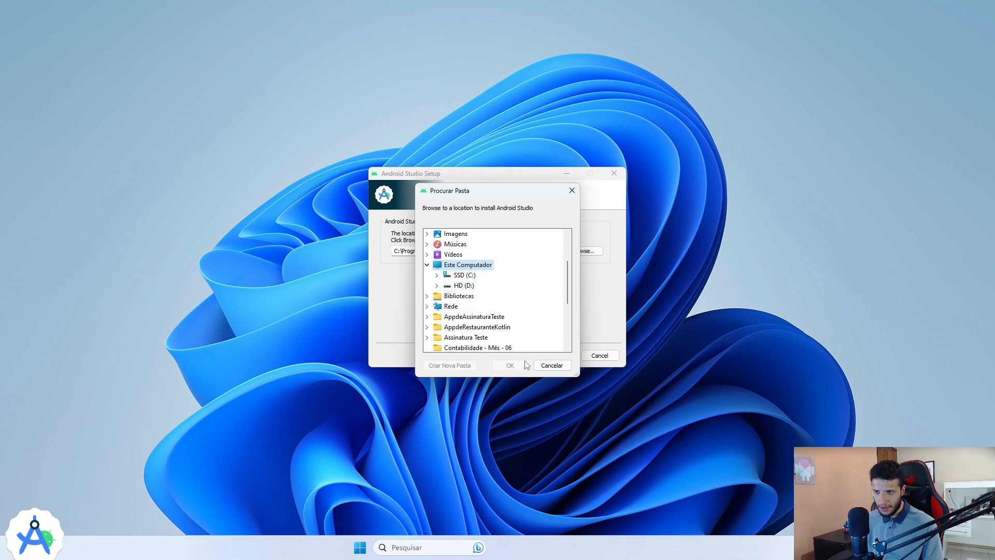
pyautogui.click(572, 190)
# Install to C:\Program Files\Android\Android Studio with the Android Studio Start Menu folder, and finish setup with Start Android Studio enabled.
pyautogui.click(549, 356)
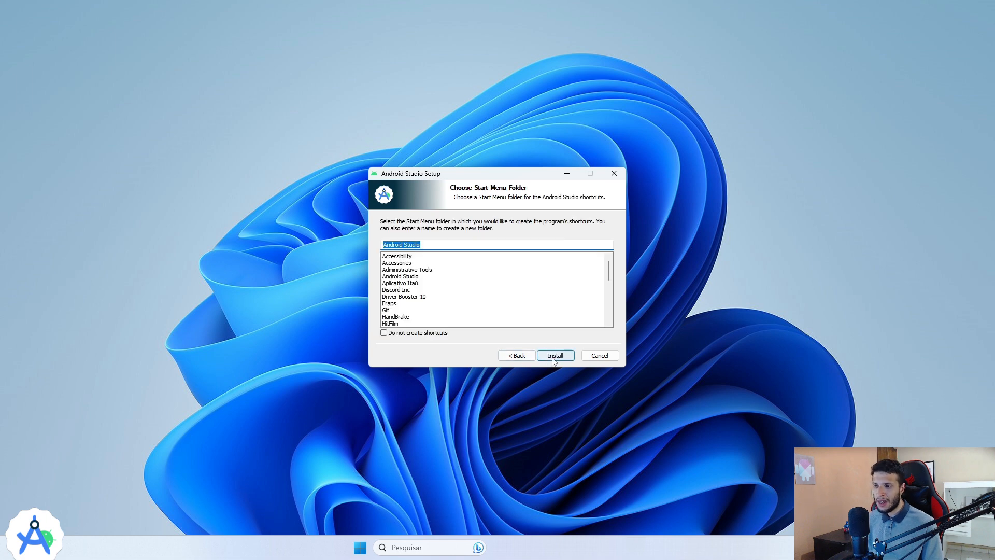
pyautogui.click(553, 360)
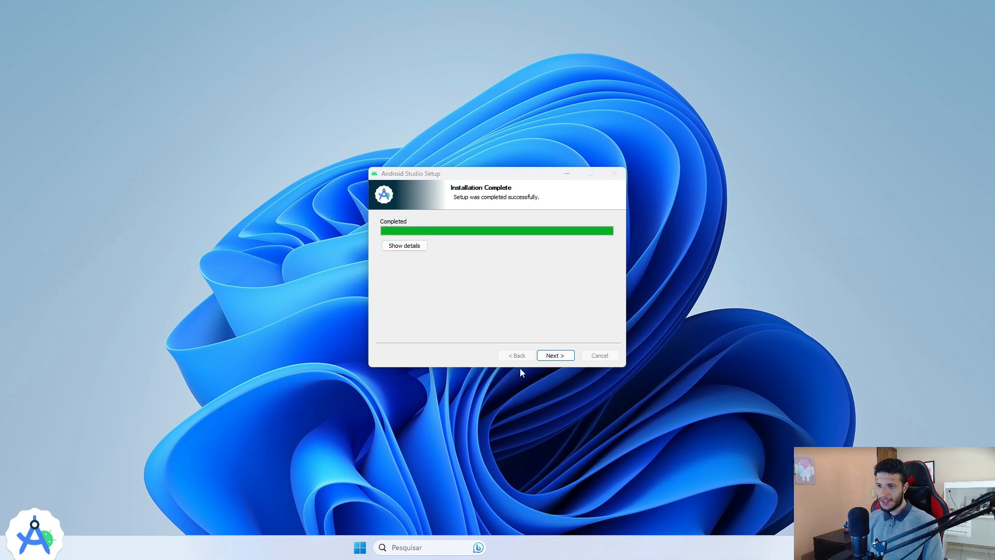
pyautogui.click(553, 356)
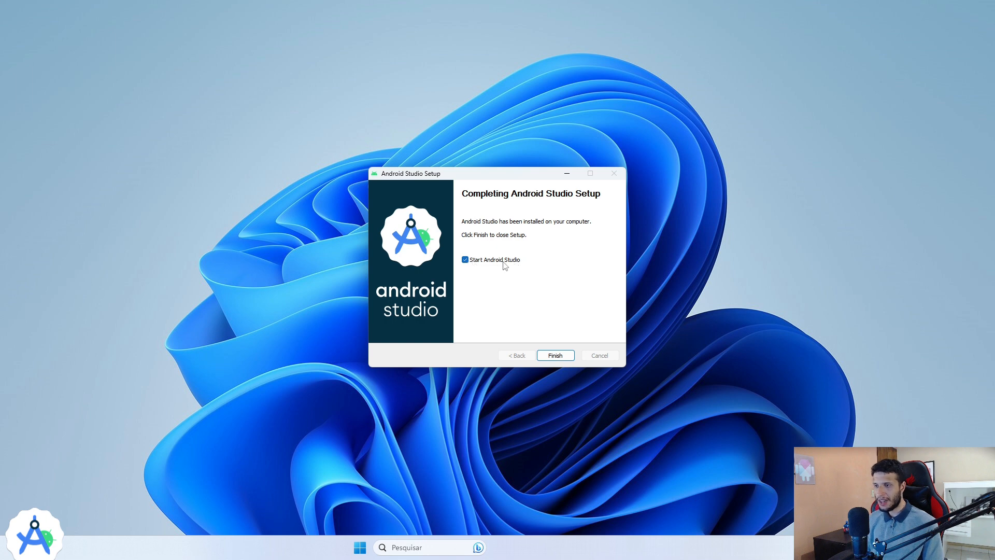
pyautogui.click(553, 356)
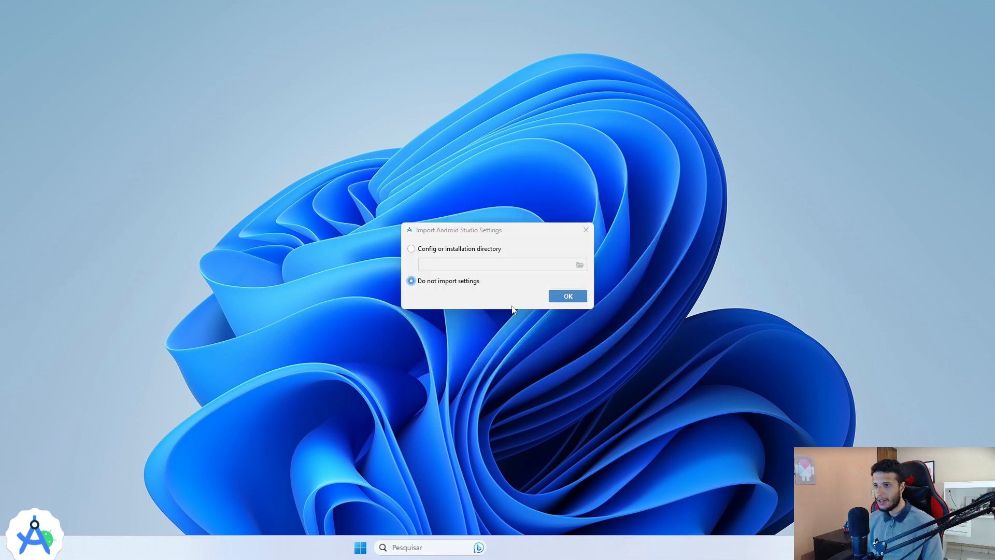
# Start Android Studio without importing settings and decline sending usage statistics to Google.
pyautogui.click(495, 232)
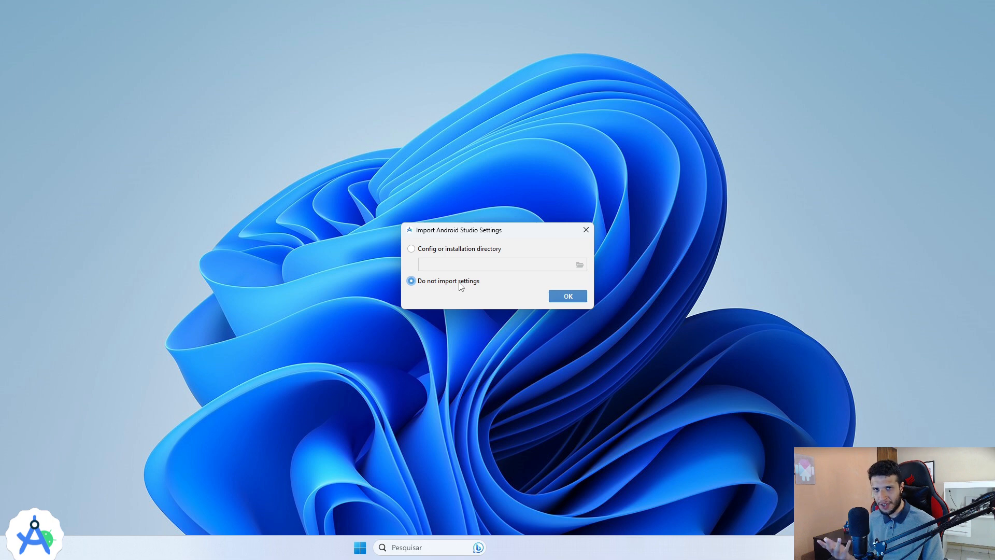
pyautogui.click(568, 296)
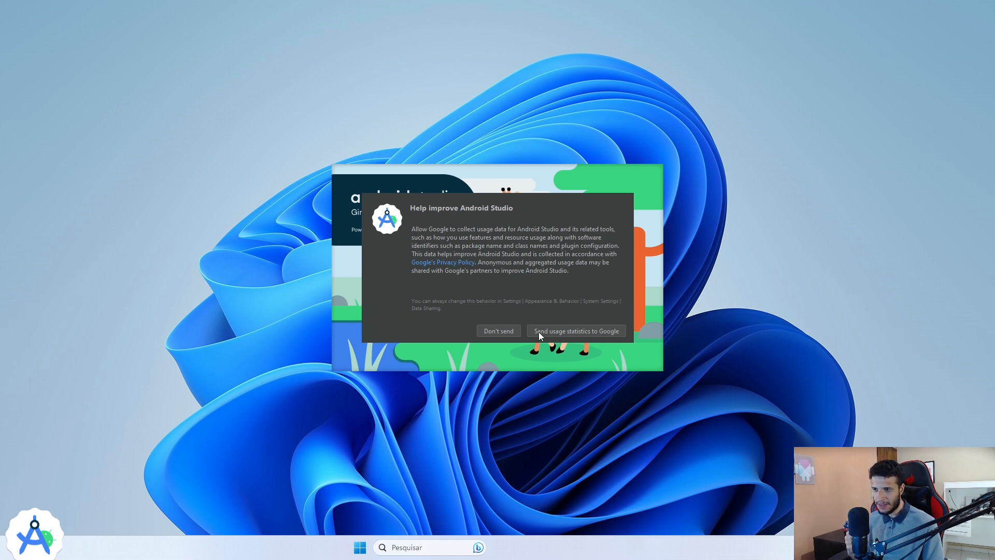
pyautogui.click(497, 331)
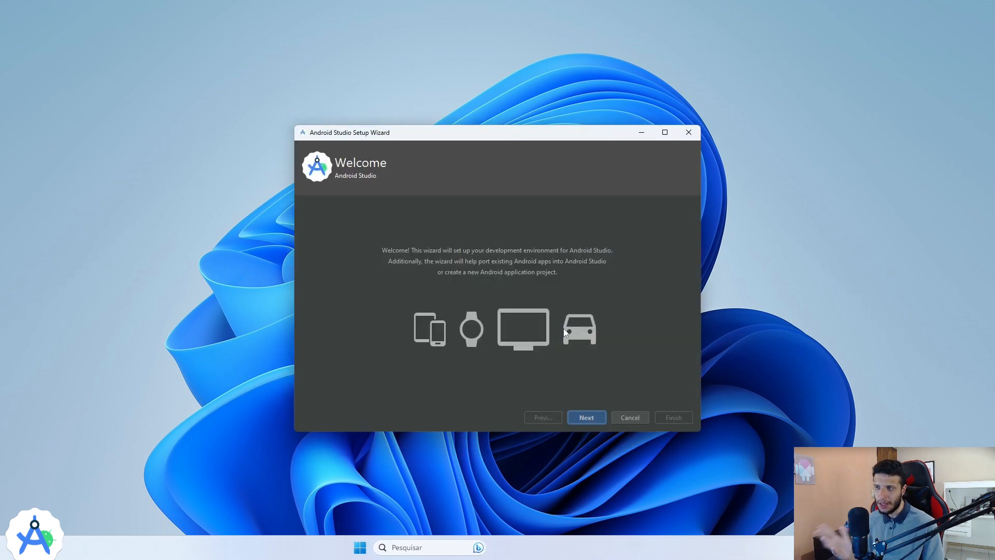
# Proceed past the Setup Wizard's welcome page and choose the Standard install type.
pyautogui.click(587, 418)
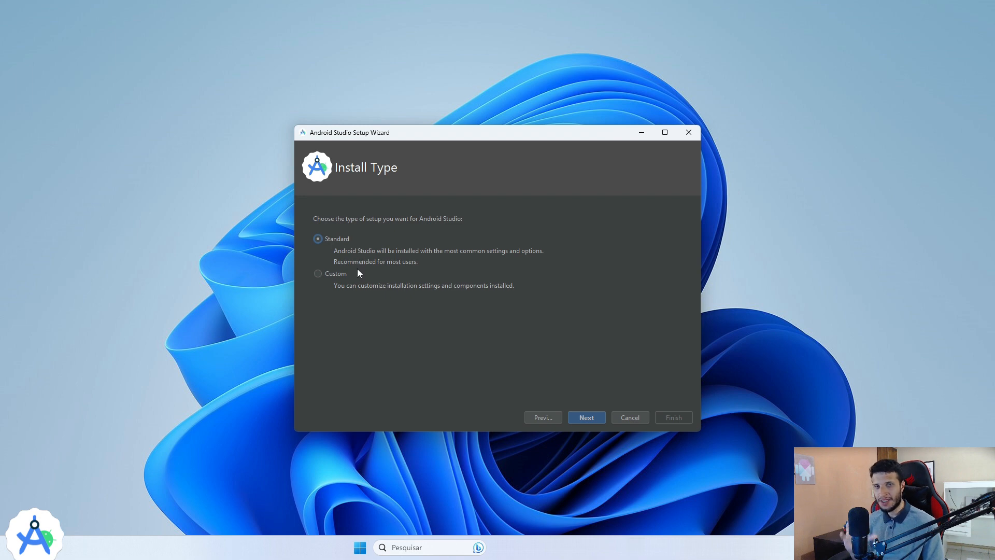
pyautogui.click(318, 274)
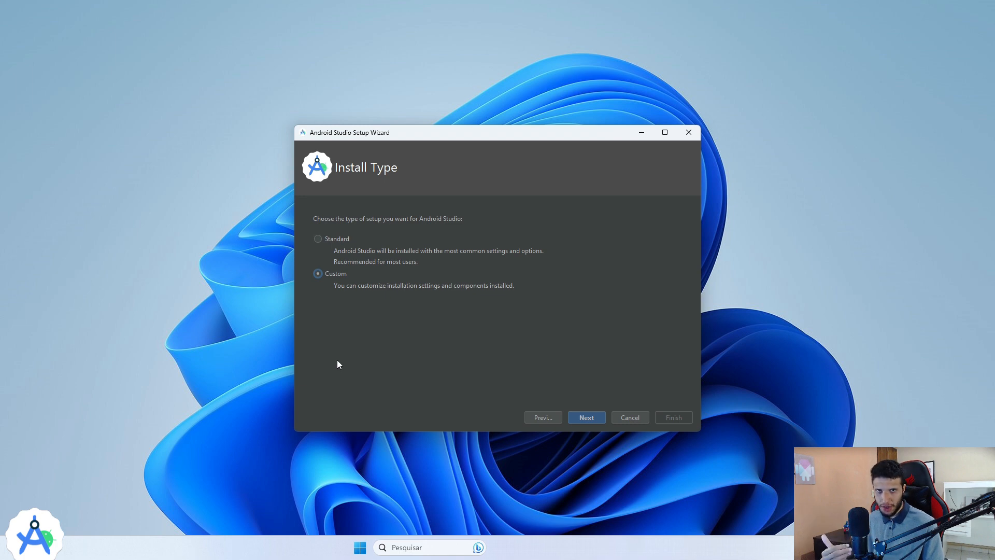
pyautogui.click(318, 240)
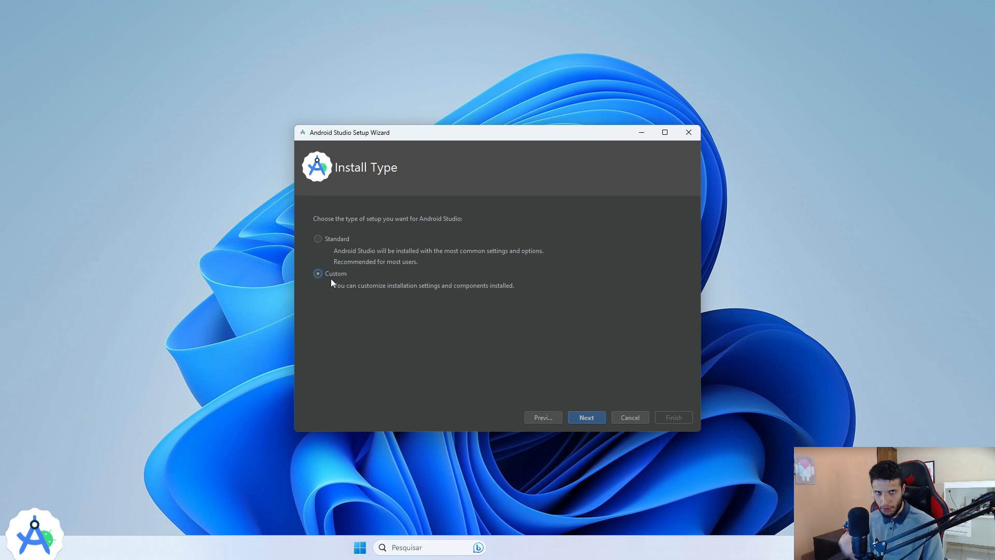
pyautogui.click(317, 243)
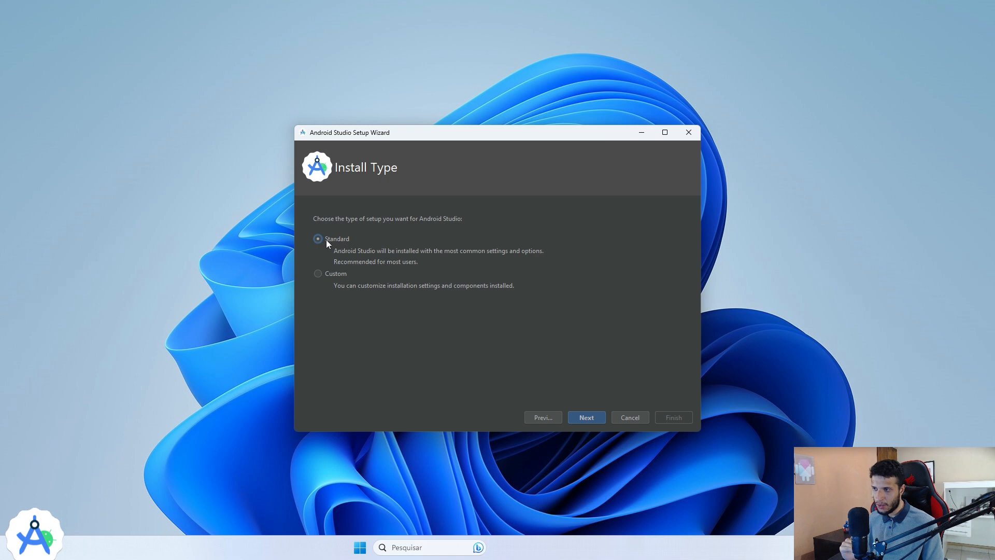
pyautogui.click(583, 418)
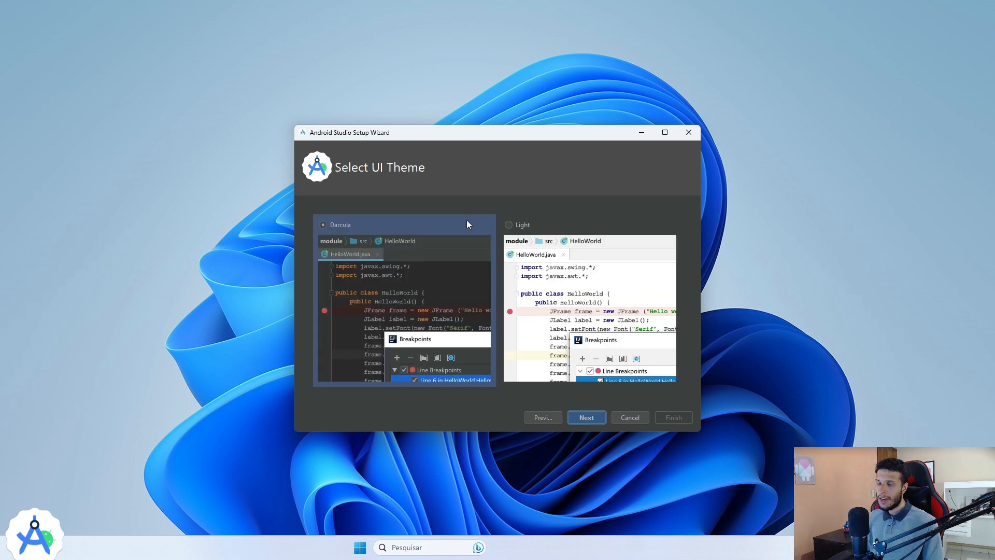
# Compare the Darcula and Light UI themes, choose Light and continue to the settings verification.
pyautogui.click(508, 226)
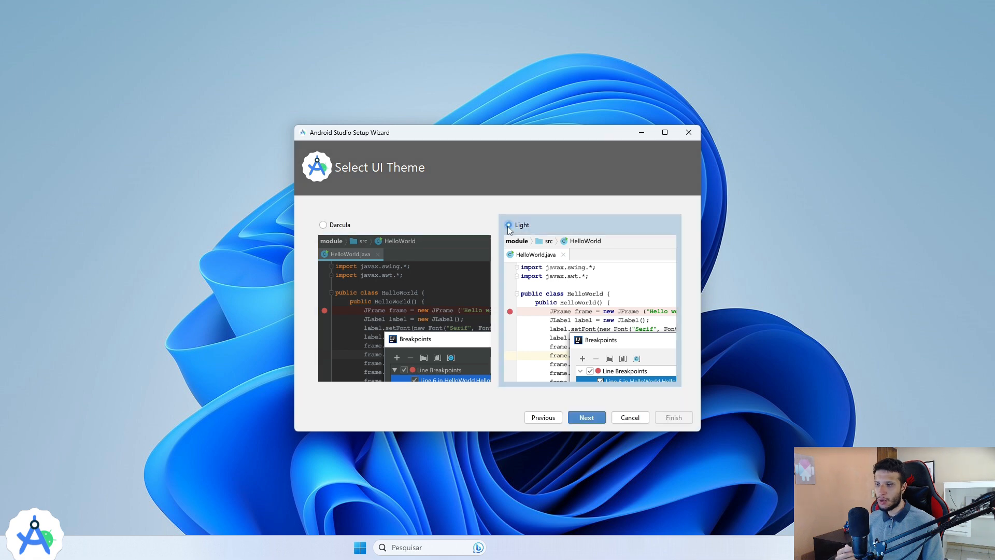
pyautogui.click(323, 226)
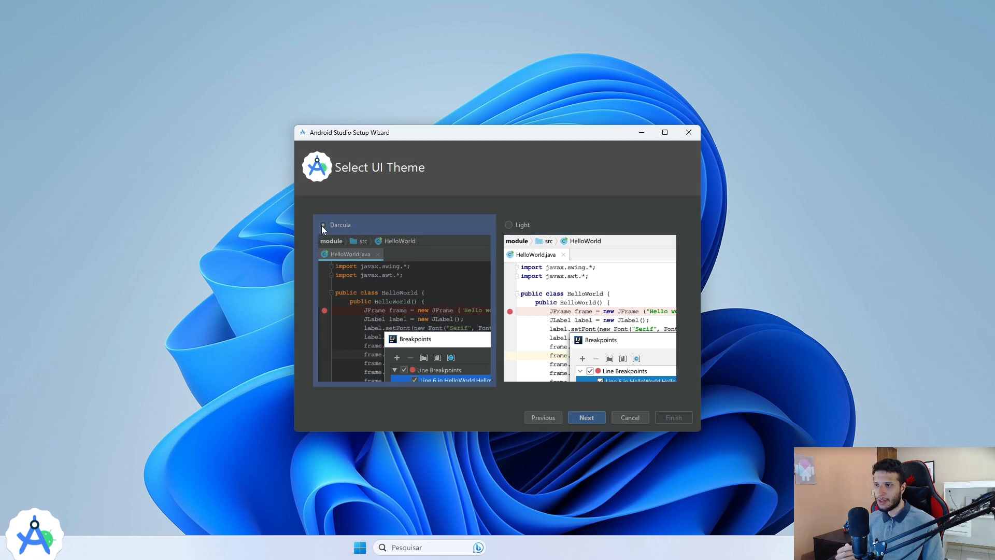
pyautogui.click(508, 227)
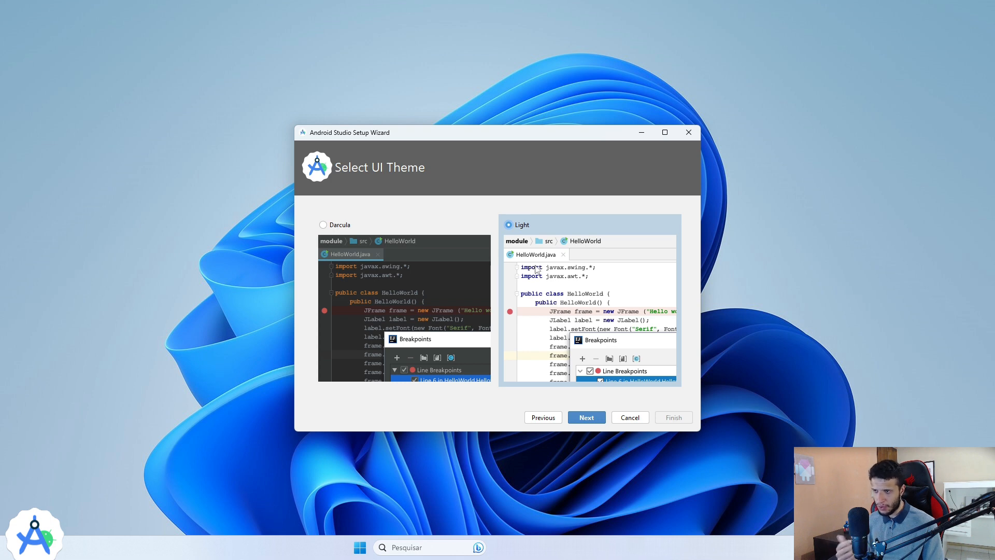
pyautogui.click(323, 226)
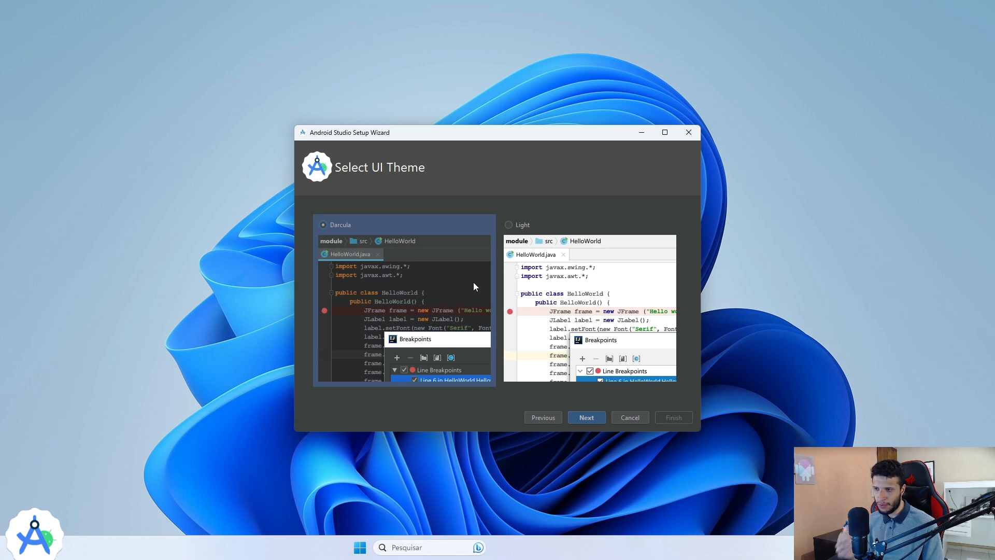
pyautogui.click(509, 226)
pyautogui.click(324, 226)
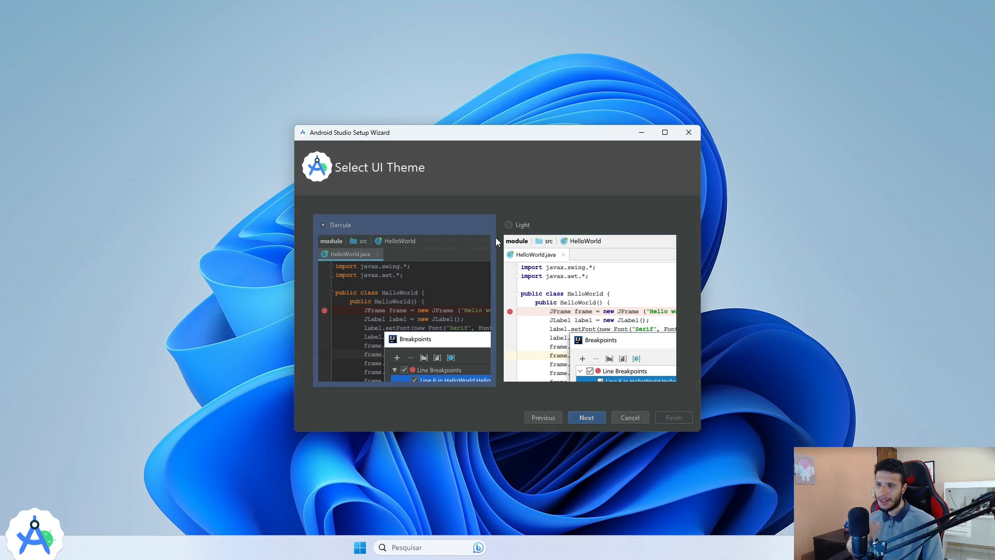
pyautogui.click(510, 225)
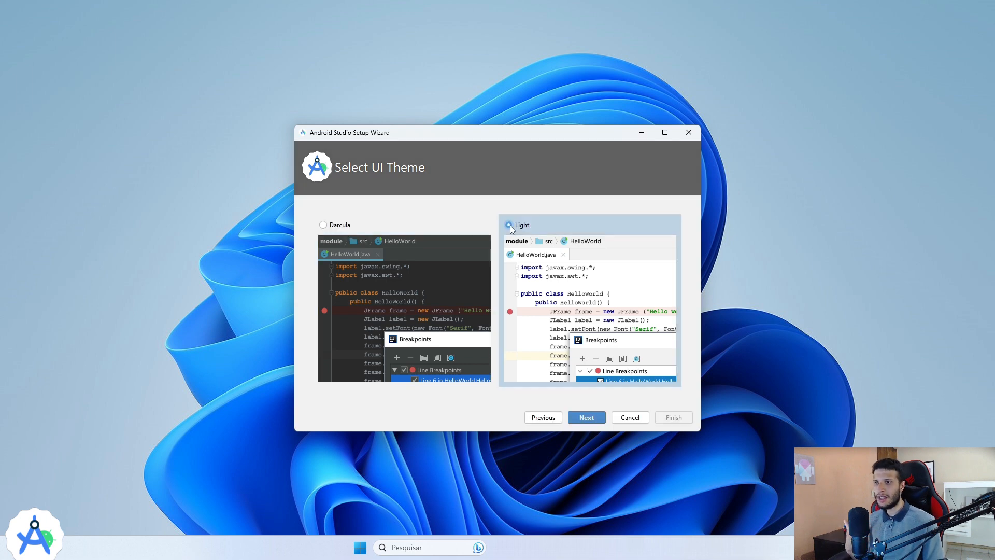
pyautogui.click(348, 228)
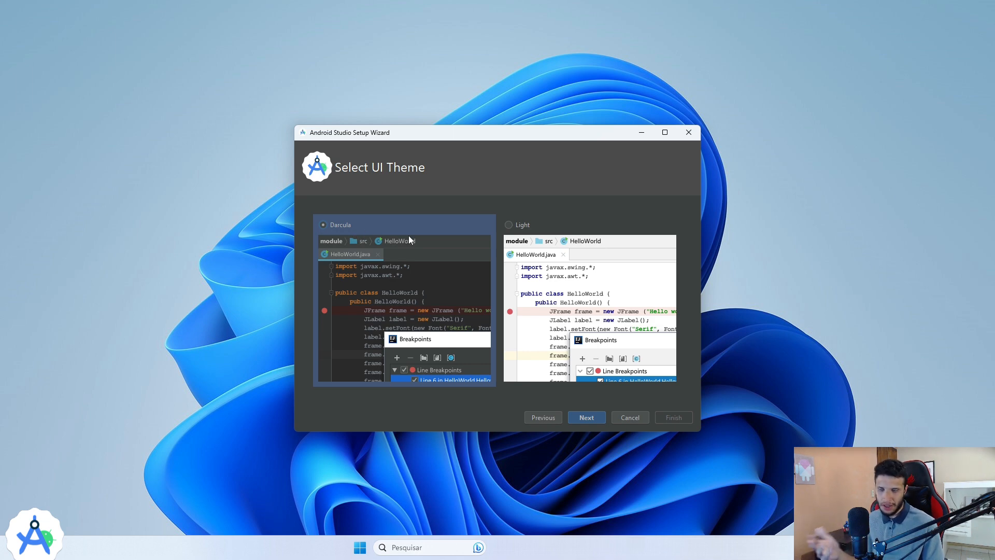
pyautogui.click(509, 225)
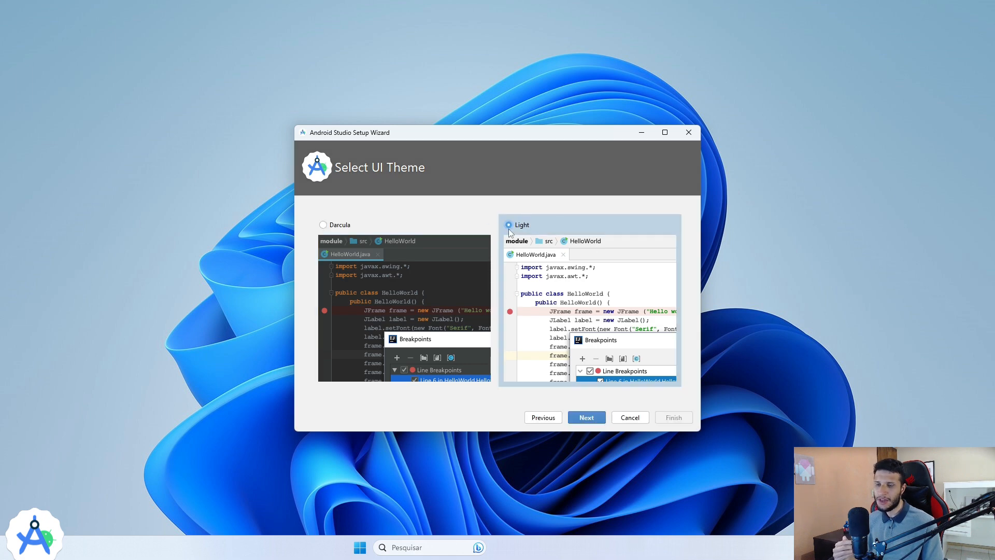
pyautogui.click(590, 418)
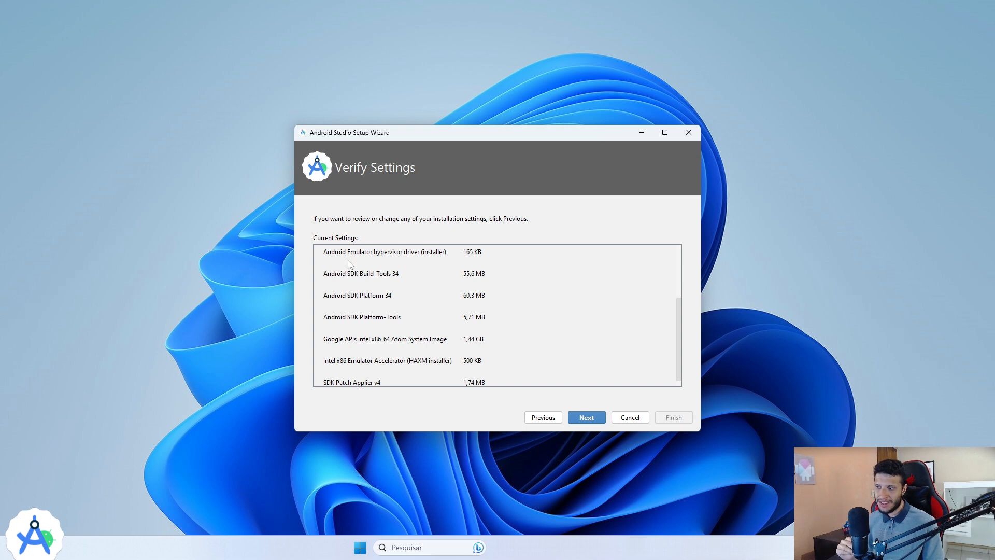
# Review the SDK folder, total download size and SDK components to download in the current settings list.
pyautogui.moveTo(680, 309); pyautogui.dragTo(676, 248)
pyautogui.scroll(-2, 363, 311)
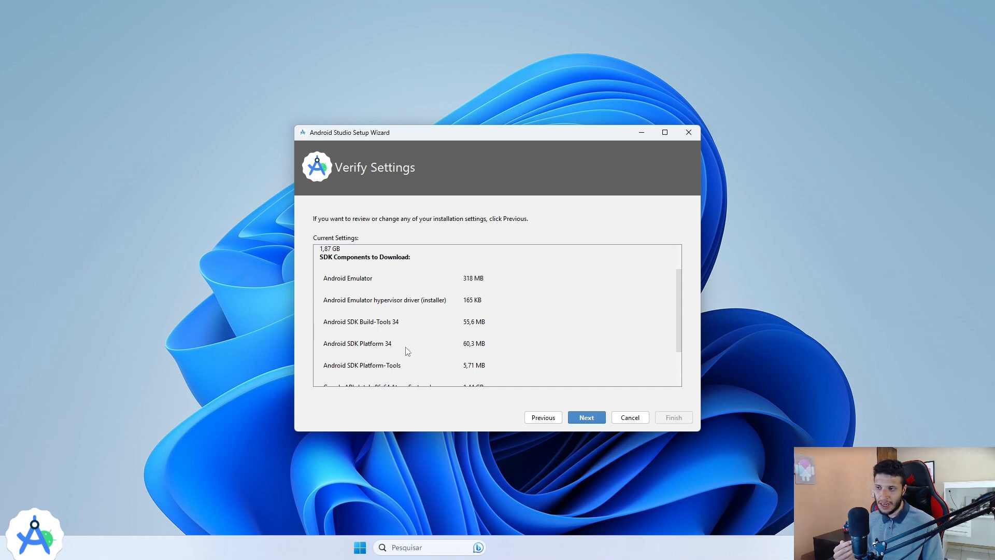
pyautogui.scroll(-2, 681, 330)
pyautogui.scroll(-1, 680, 330)
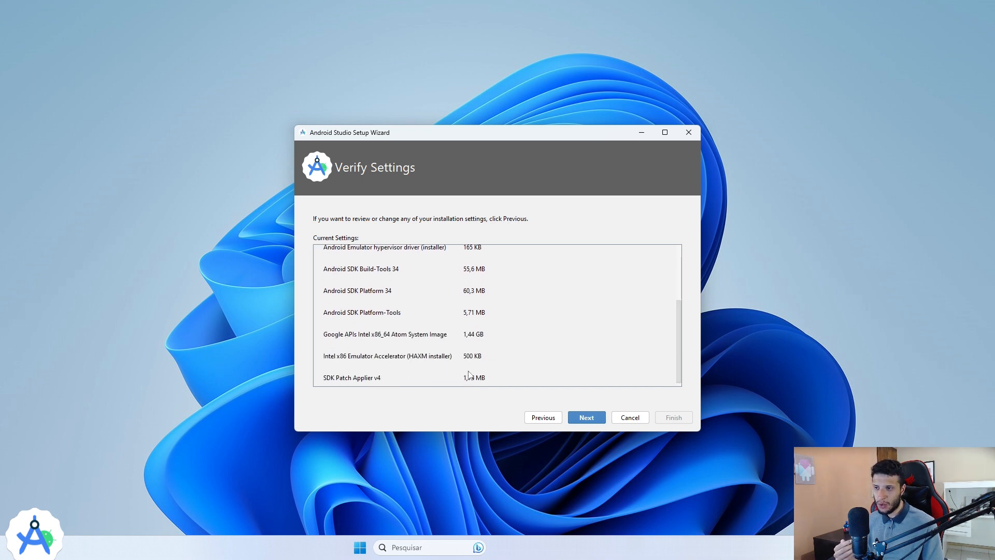
pyautogui.scroll(4, 679, 337)
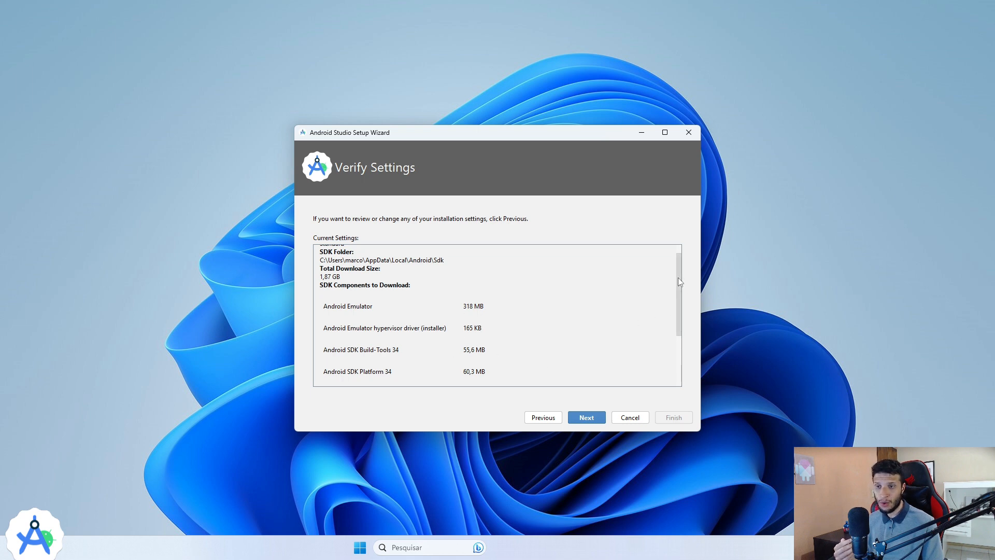
# Check the remaining SDK components in the current settings list and continue to the license agreement.
pyautogui.moveTo(680, 280); pyautogui.dragTo(679, 331)
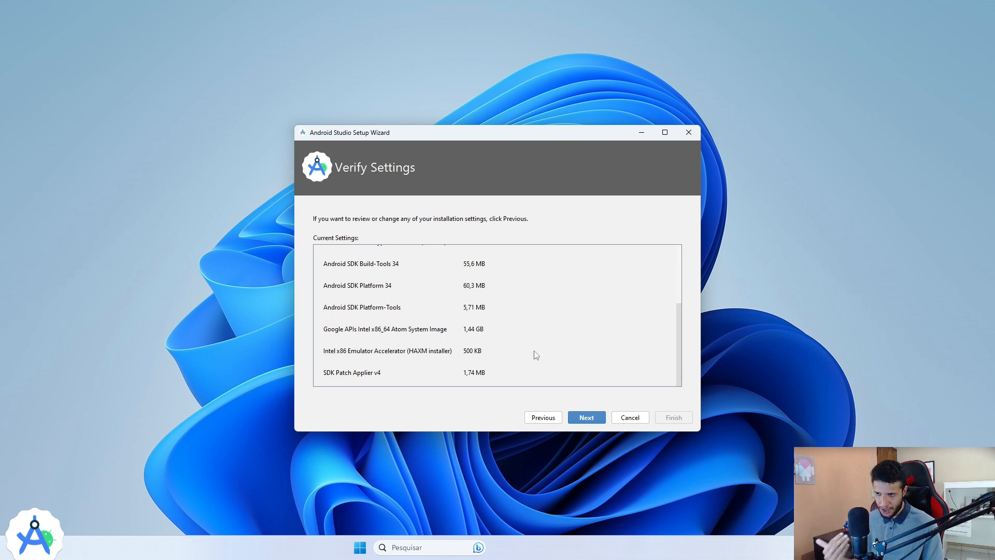
pyautogui.click(587, 418)
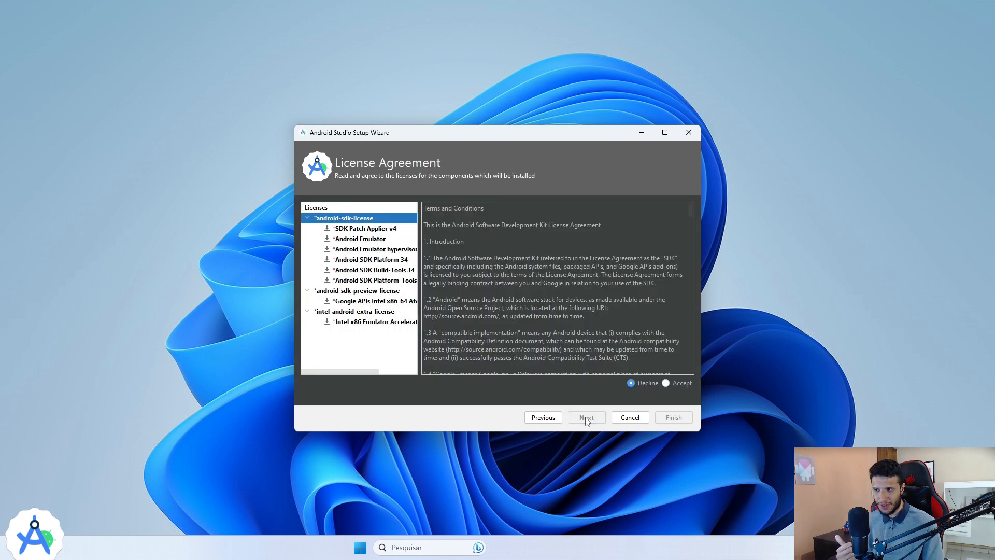
# Examine the components grouped under android-sdk-license, from SDK Patch Applier v4 through Android SDK Platform-Tools.
pyautogui.click(352, 230)
pyautogui.click(348, 239)
pyautogui.click(348, 248)
pyautogui.click(348, 240)
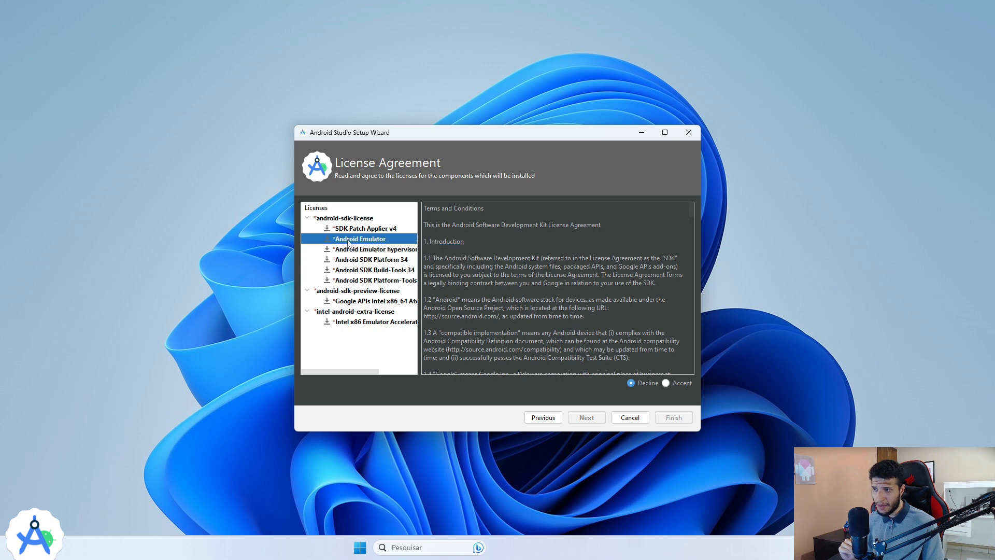
pyautogui.click(351, 232)
pyautogui.click(352, 240)
pyautogui.click(352, 250)
pyautogui.click(352, 261)
pyautogui.click(351, 272)
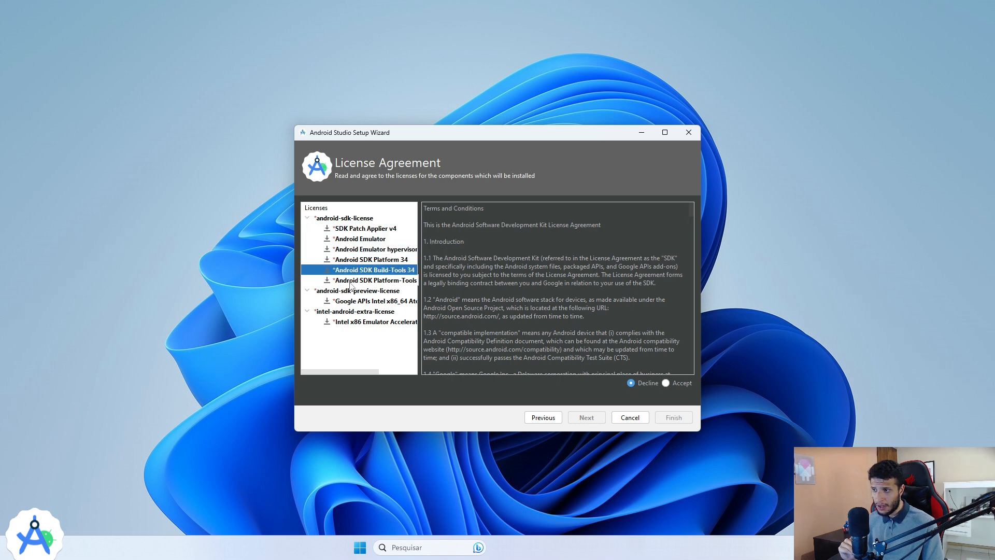
pyautogui.click(354, 281)
pyautogui.click(343, 241)
# Skim the android-sdk-license terms to the end, accept them, and go over the components they cover.
pyautogui.click(346, 219)
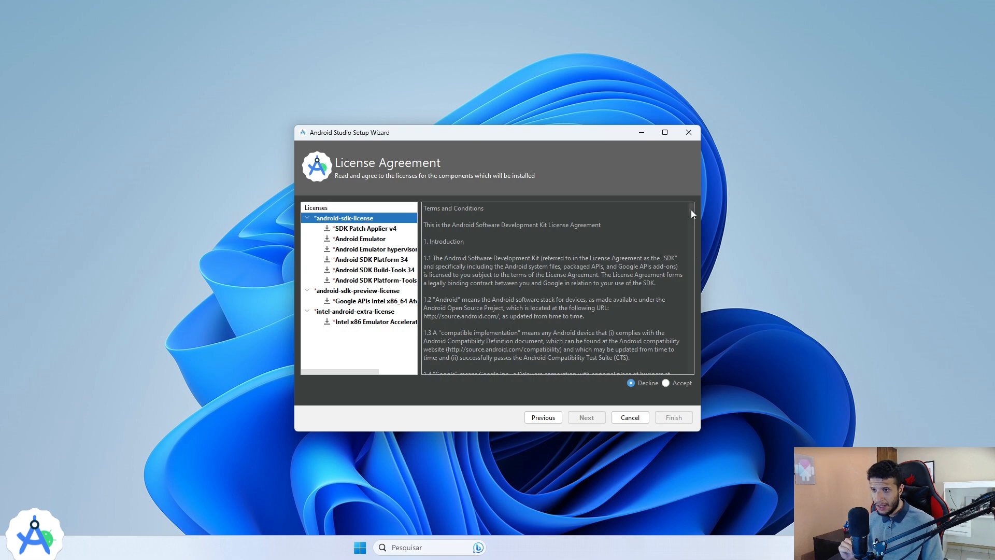
pyautogui.moveTo(691, 210); pyautogui.dragTo(687, 366)
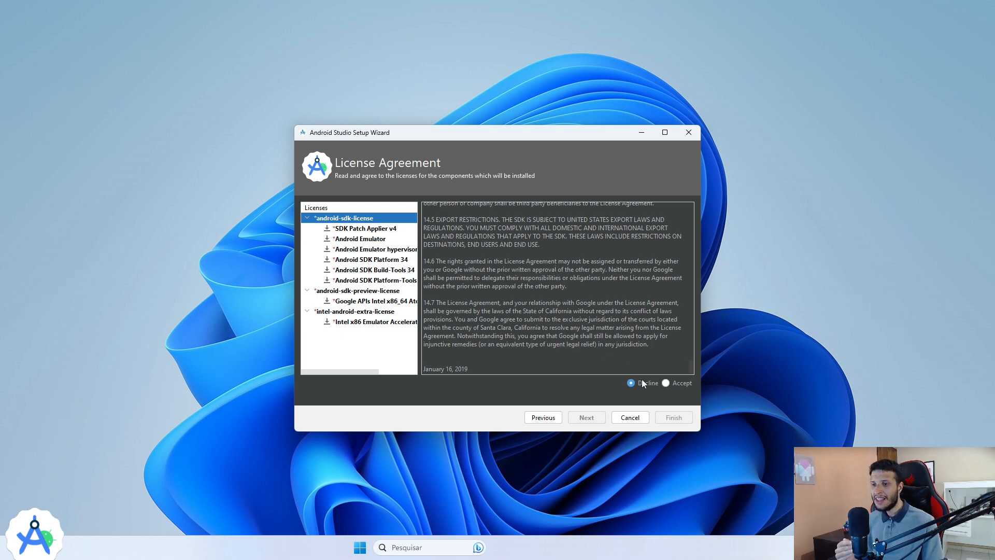
pyautogui.click(666, 384)
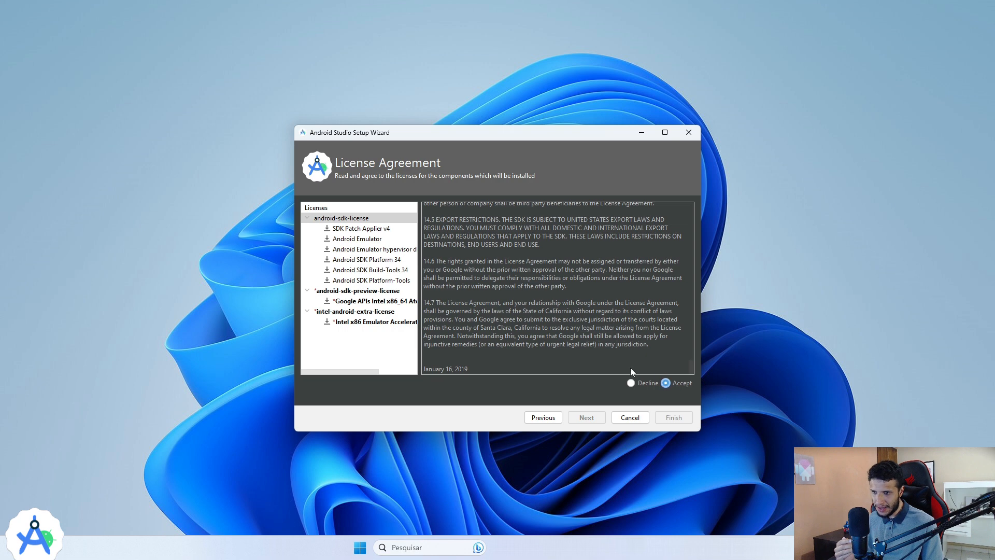
pyautogui.click(358, 218)
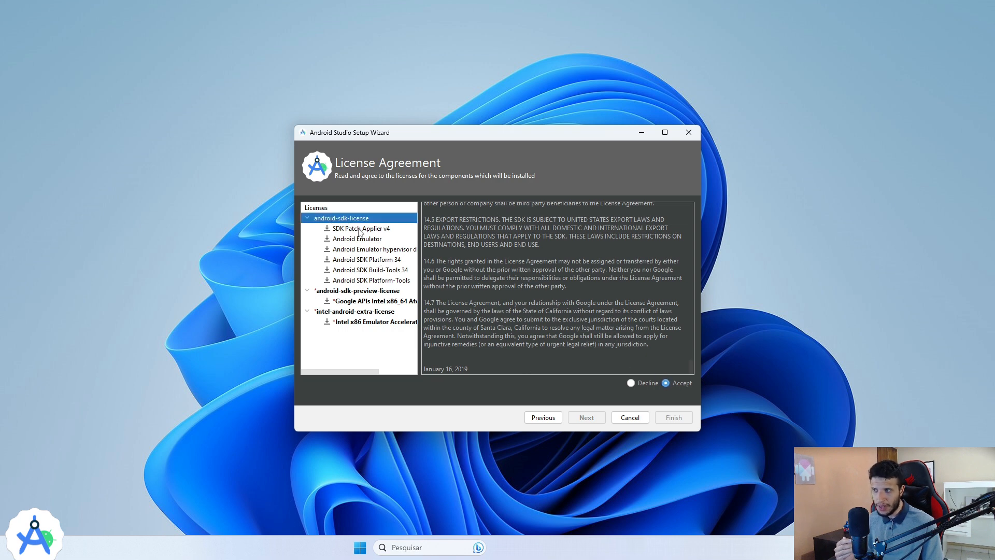
pyautogui.click(359, 228)
pyautogui.click(353, 241)
pyautogui.click(358, 251)
pyautogui.click(360, 267)
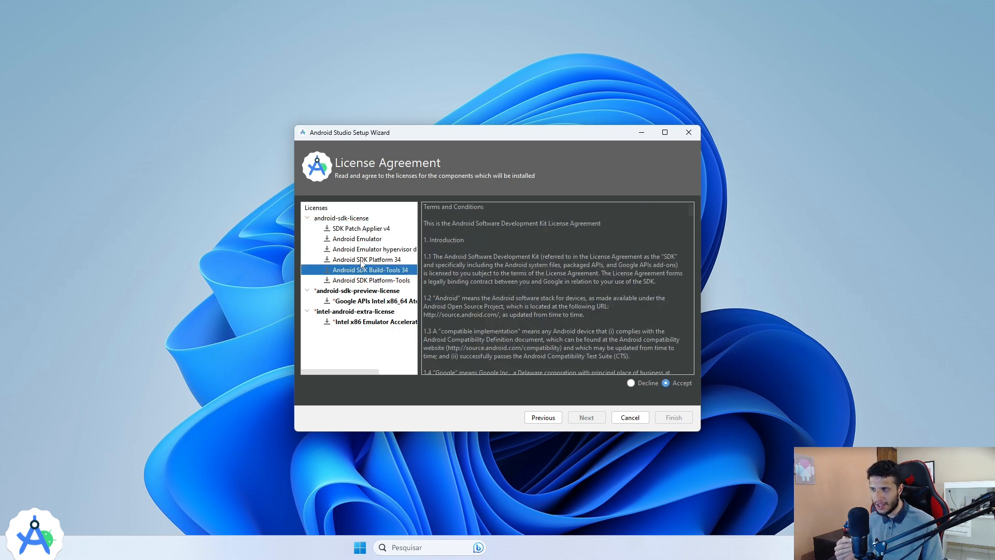
pyautogui.click(364, 280)
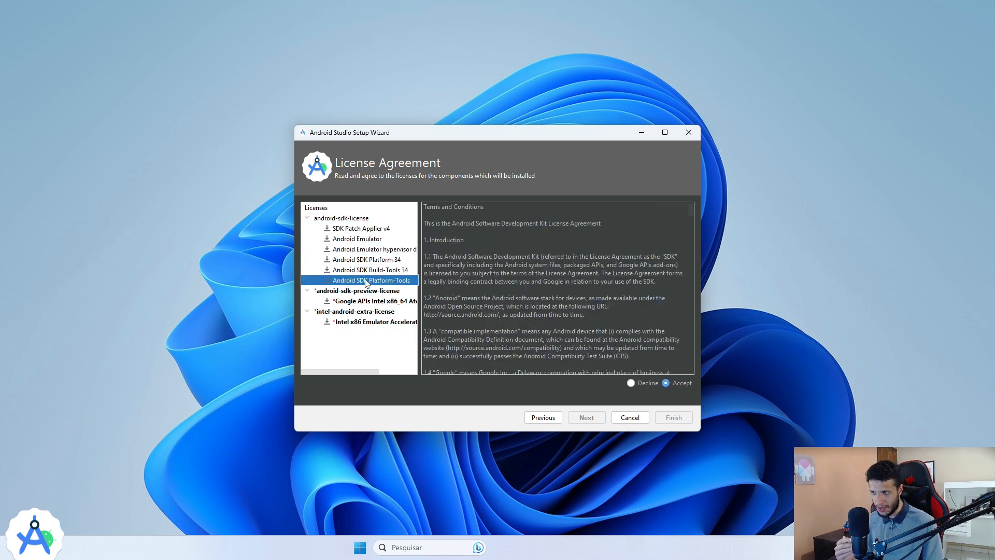
# Accept the android-sdk-preview-license and the intel-android-extra-license, checking the component listed under each.
pyautogui.click(343, 294)
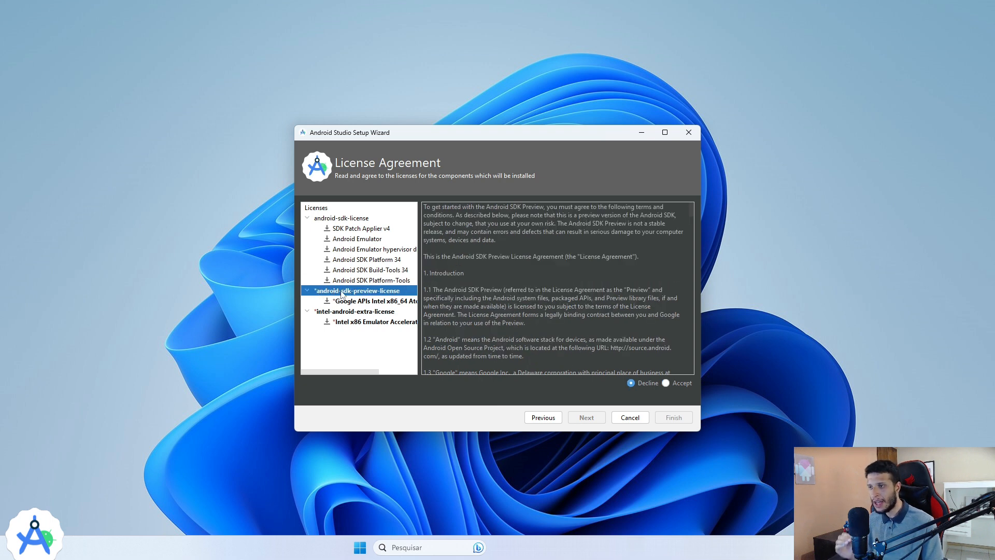
pyautogui.click(667, 384)
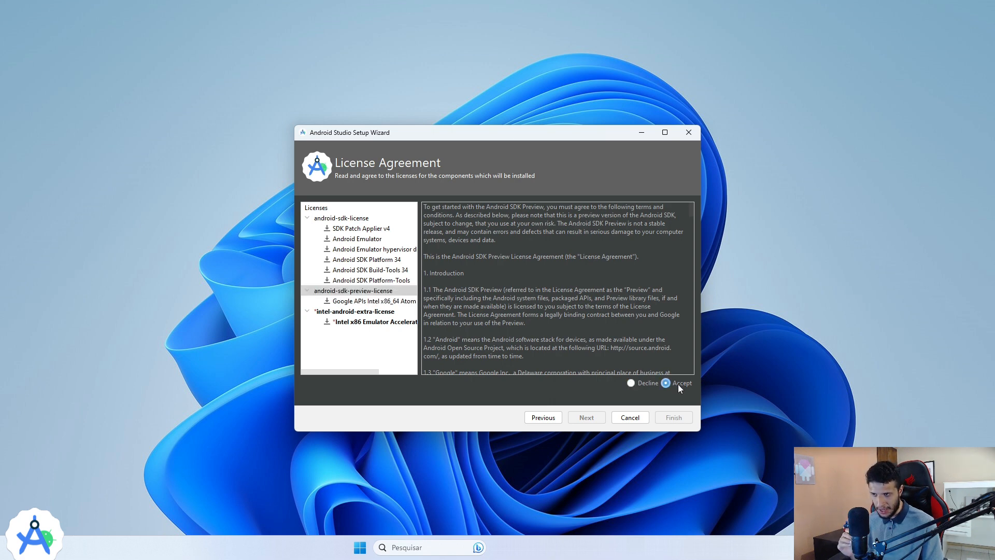
pyautogui.click(332, 291)
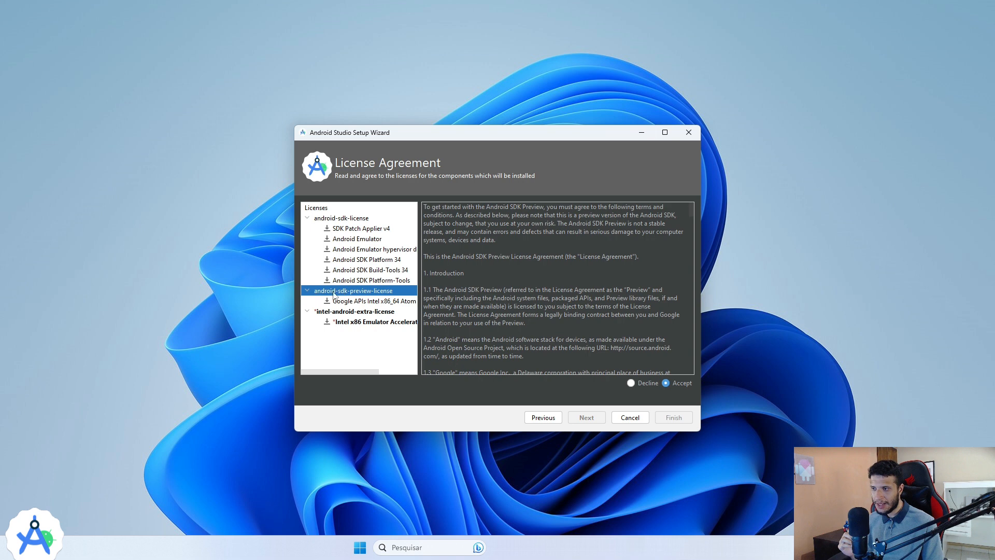
pyautogui.click(355, 302)
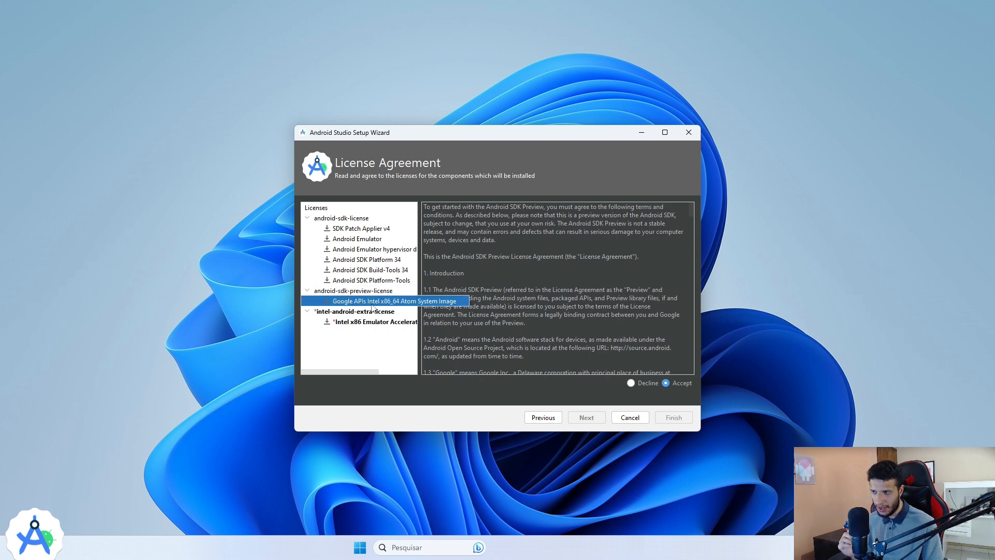
pyautogui.click(350, 313)
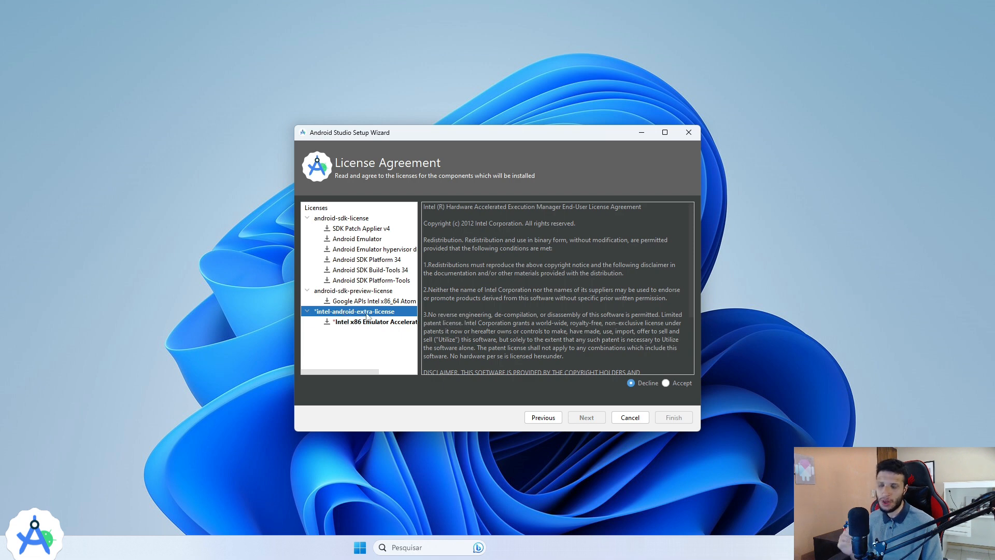
pyautogui.click(666, 383)
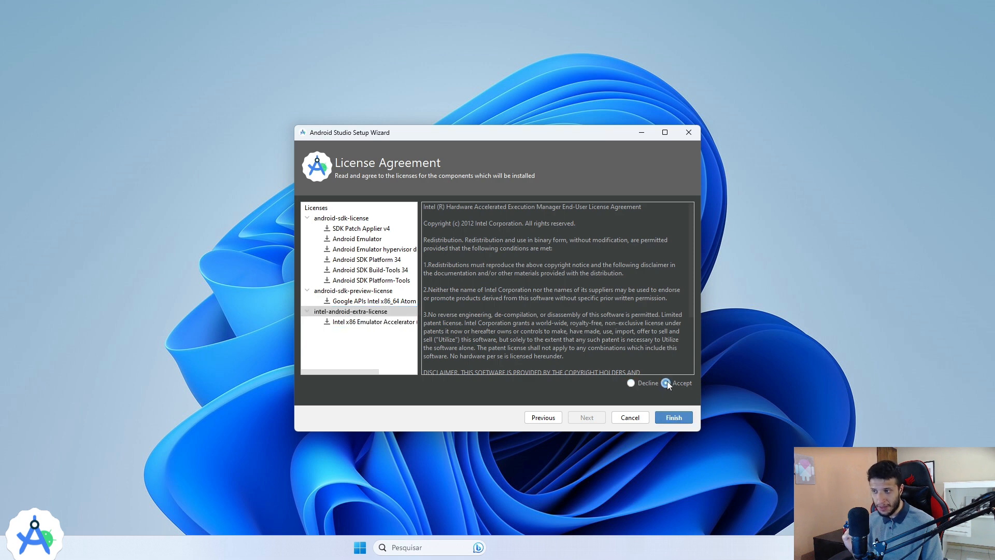
pyautogui.click(355, 322)
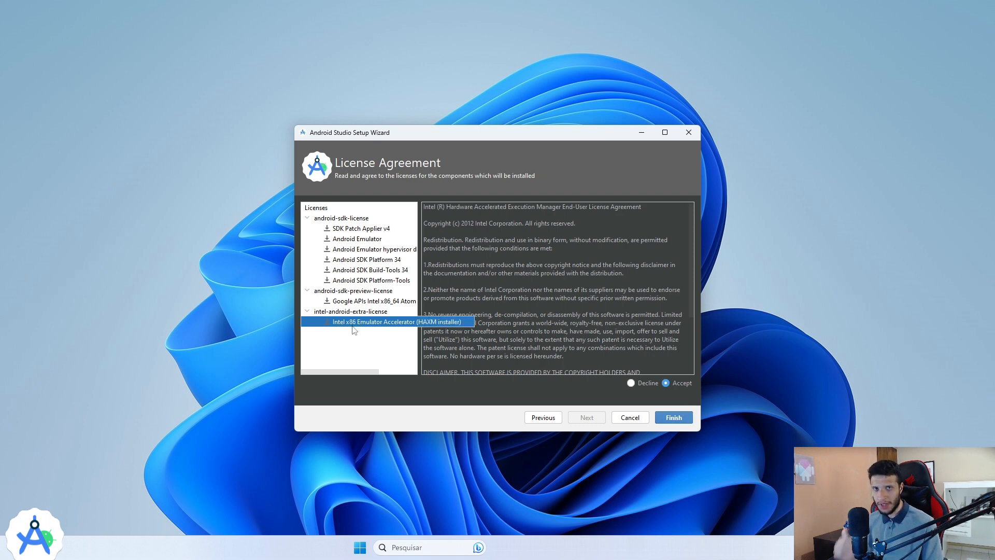
# Download the SDK components and finish the Setup Wizard, maximizing the Android Studio welcome window.
pyautogui.click(674, 418)
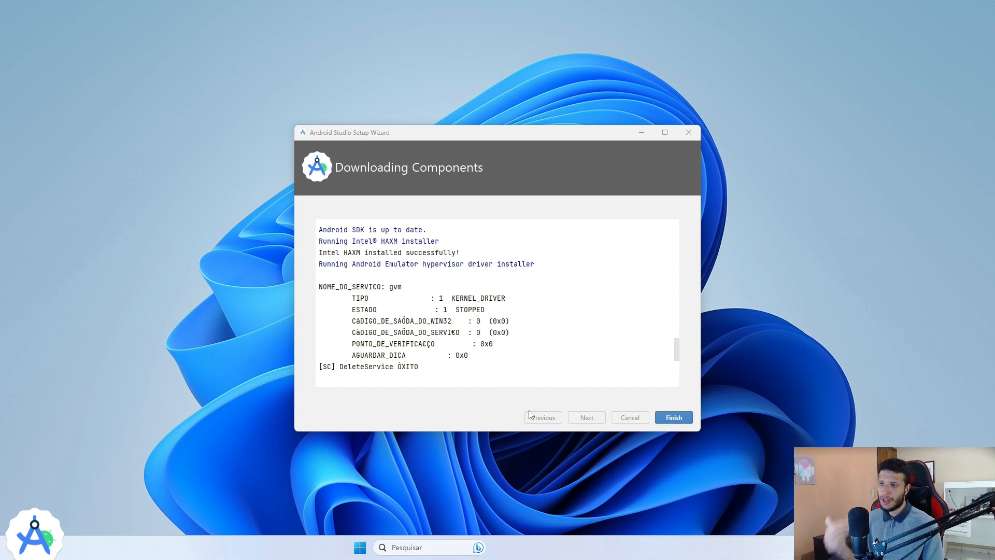
pyautogui.click(674, 416)
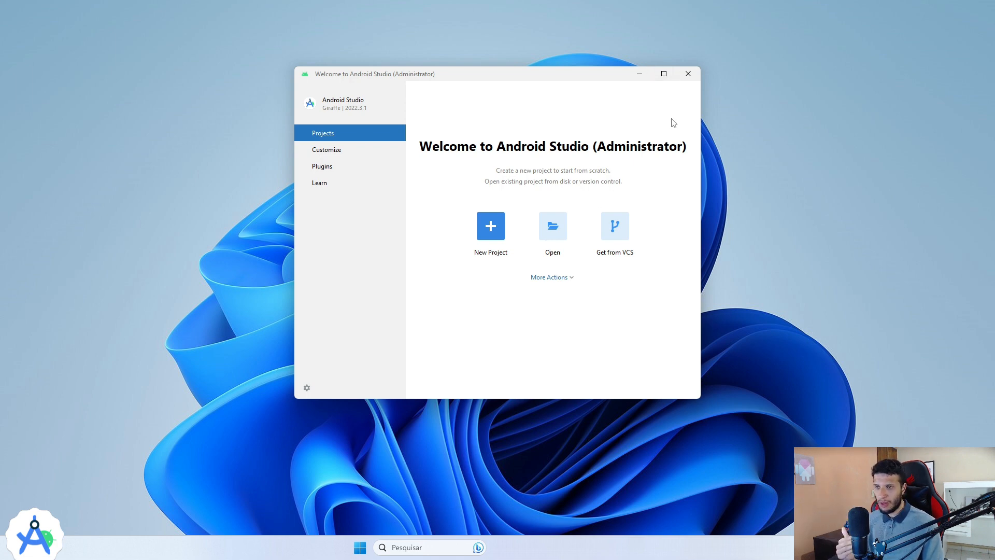
pyautogui.click(664, 75)
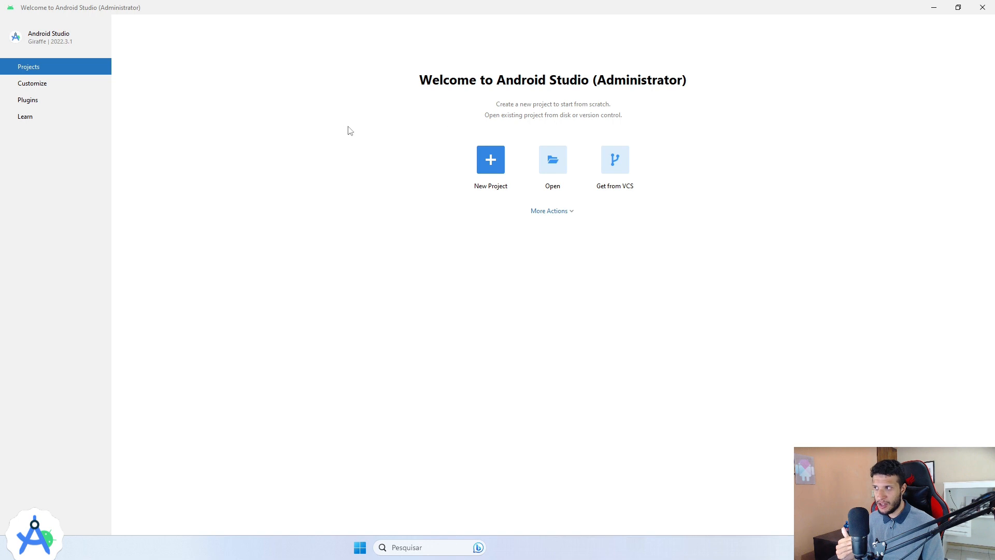
# Try the Windows 10 Light, Darcula and High contrast color themes in the Customize settings, and return to IntelliJ Light.
pyautogui.click(35, 88)
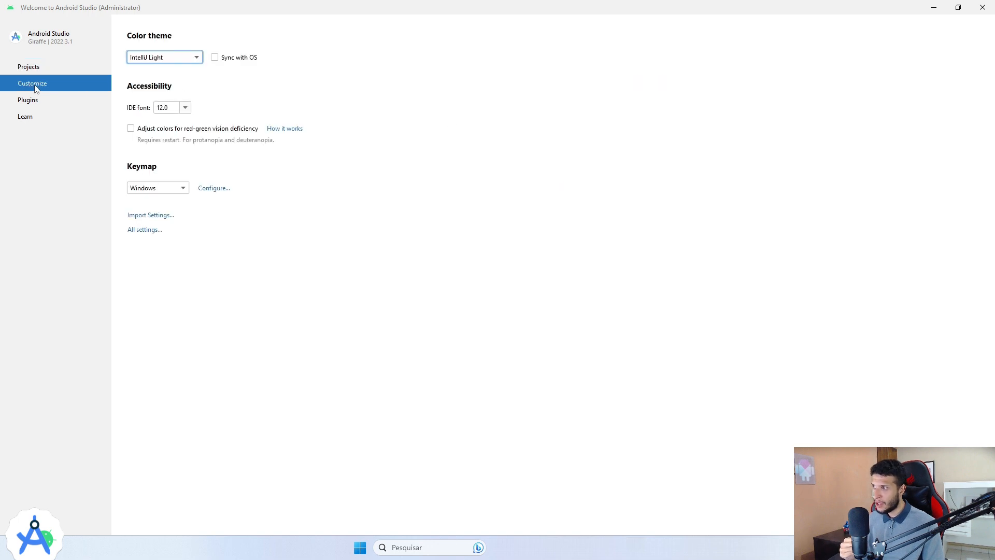
pyautogui.click(193, 58)
pyautogui.click(166, 82)
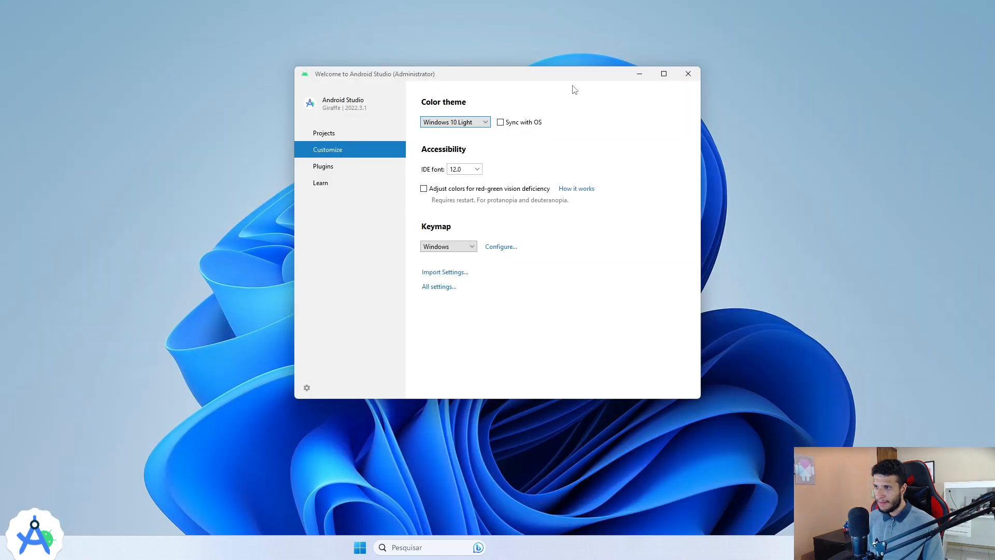
pyautogui.click(664, 73)
pyautogui.click(193, 56)
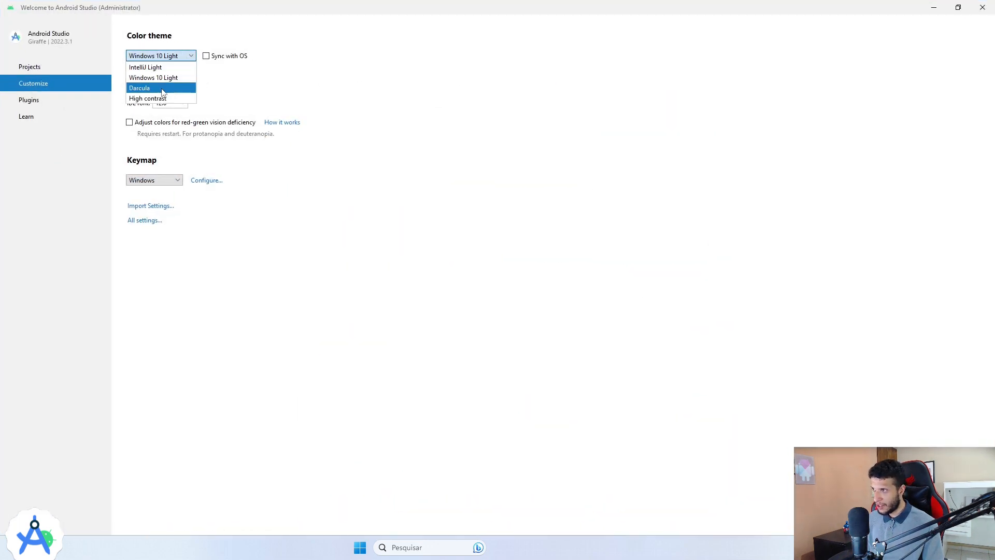
pyautogui.click(156, 87)
pyautogui.click(664, 74)
pyautogui.click(195, 58)
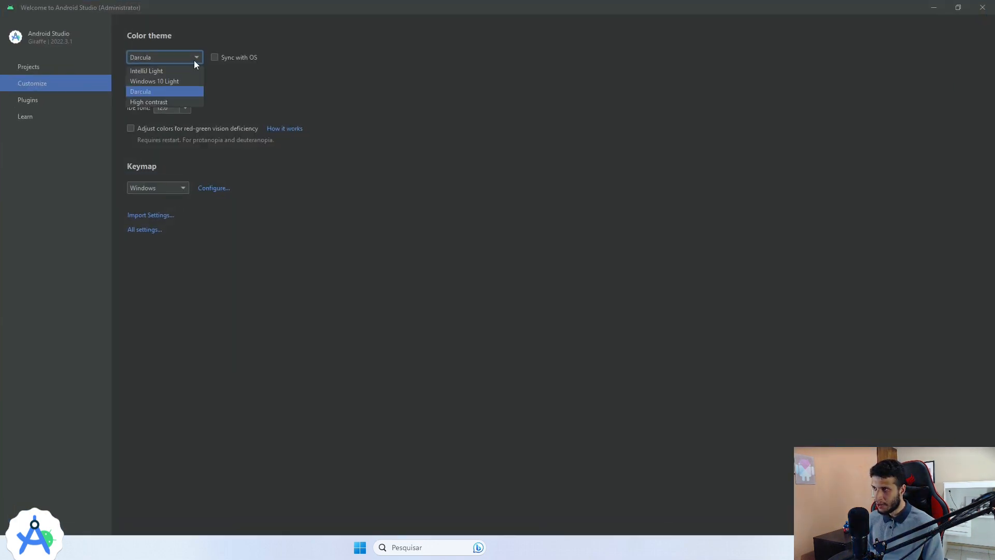
pyautogui.click(168, 102)
pyautogui.click(664, 73)
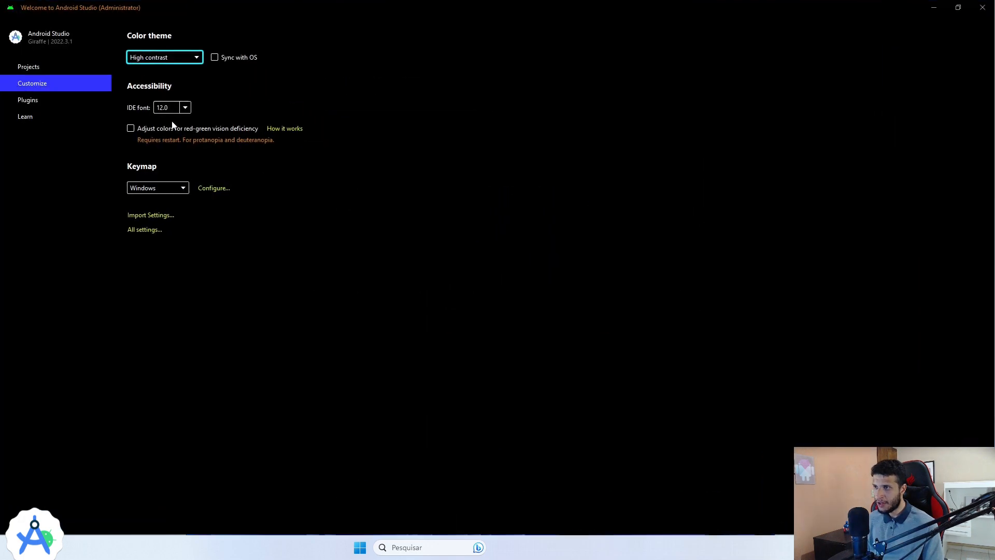
pyautogui.click(173, 58)
pyautogui.click(153, 72)
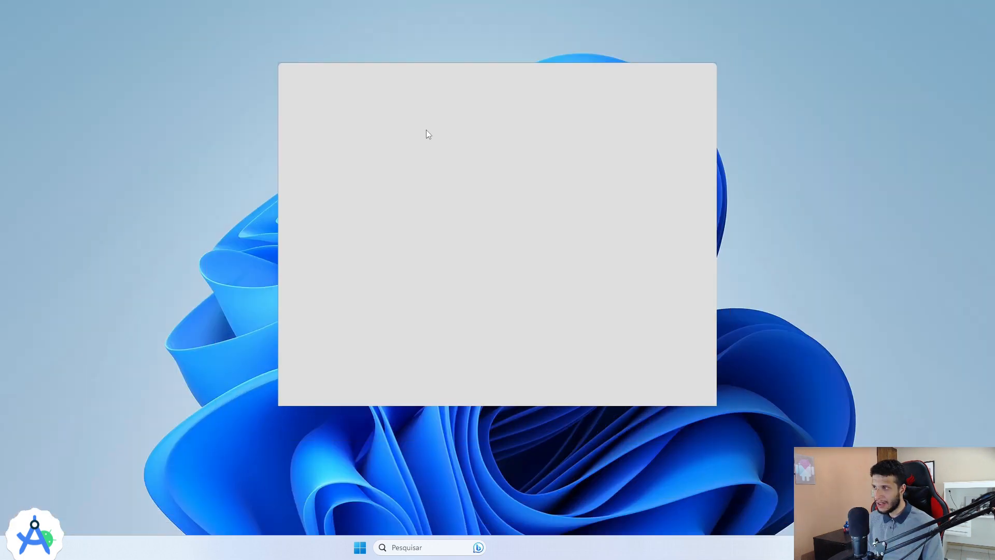
pyautogui.click(664, 73)
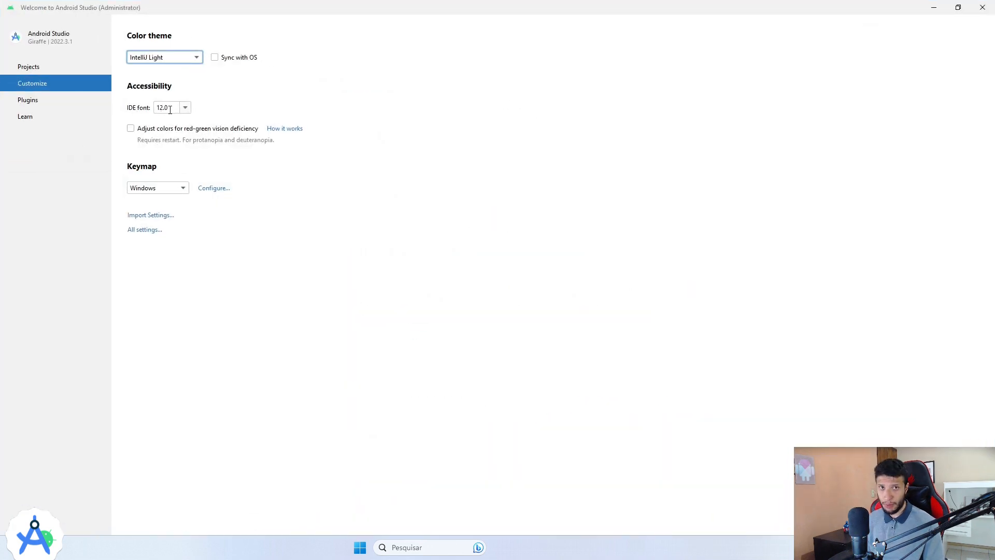
# Set the IDE font size to 16.0 and check the new size on the Projects and Customize pages.
pyautogui.click(170, 109)
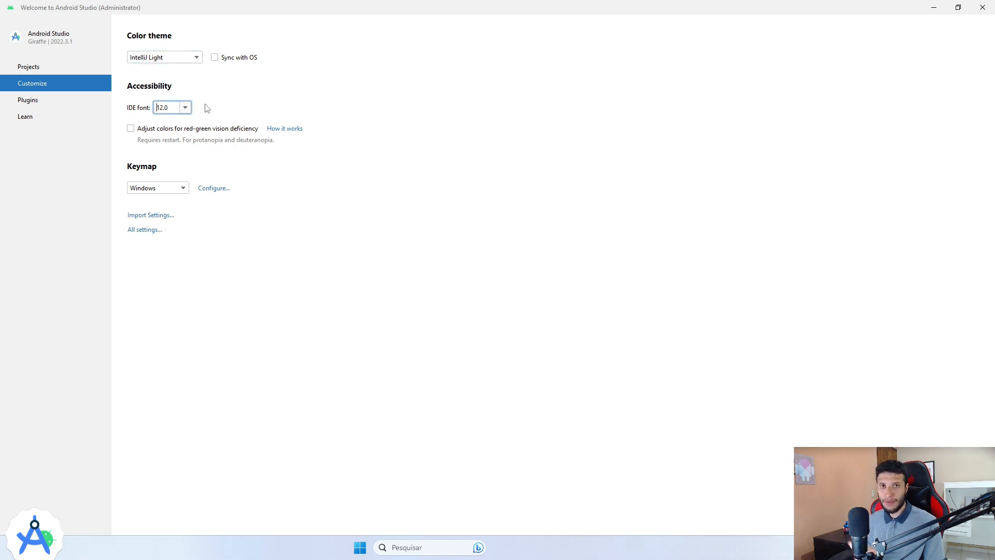
pyautogui.click(185, 109)
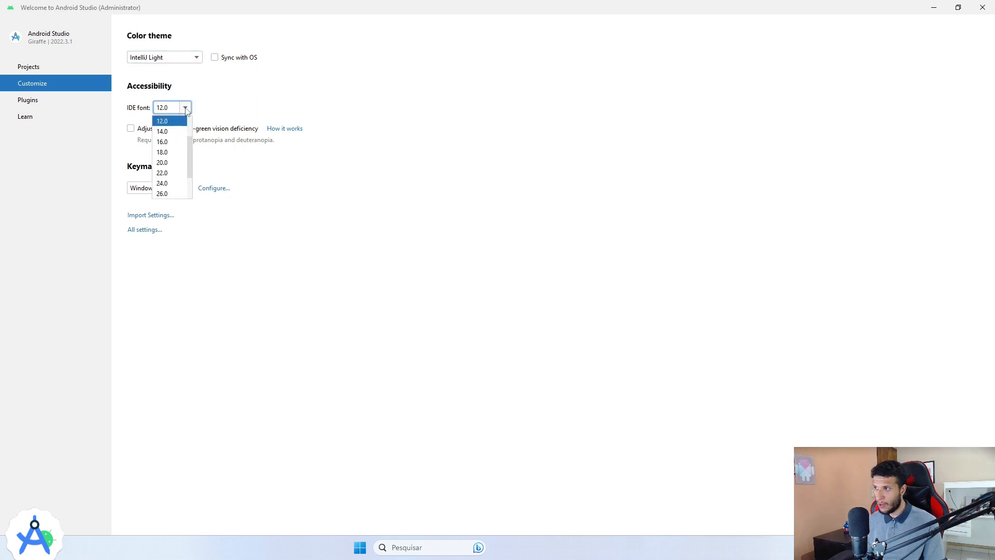
pyautogui.click(168, 141)
pyautogui.click(716, 45)
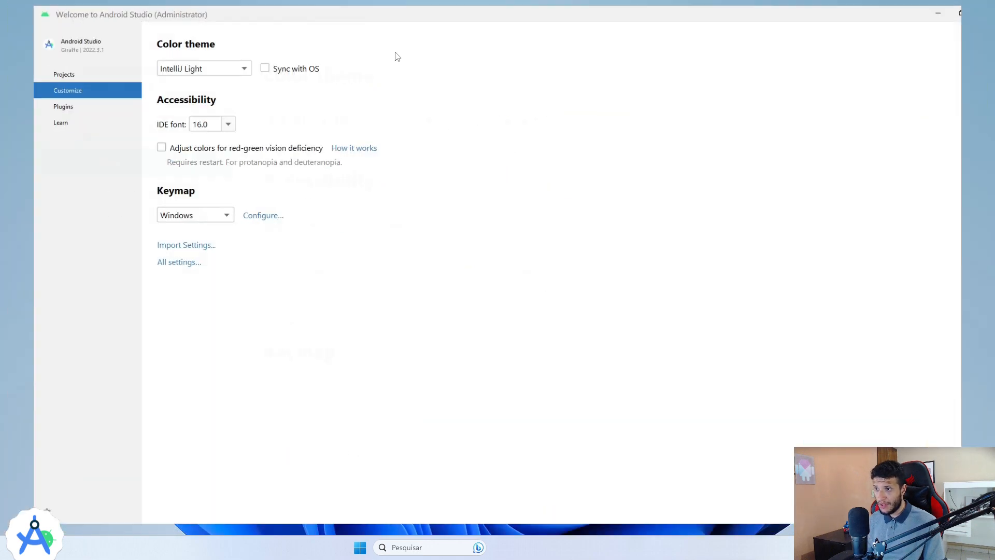
pyautogui.click(59, 72)
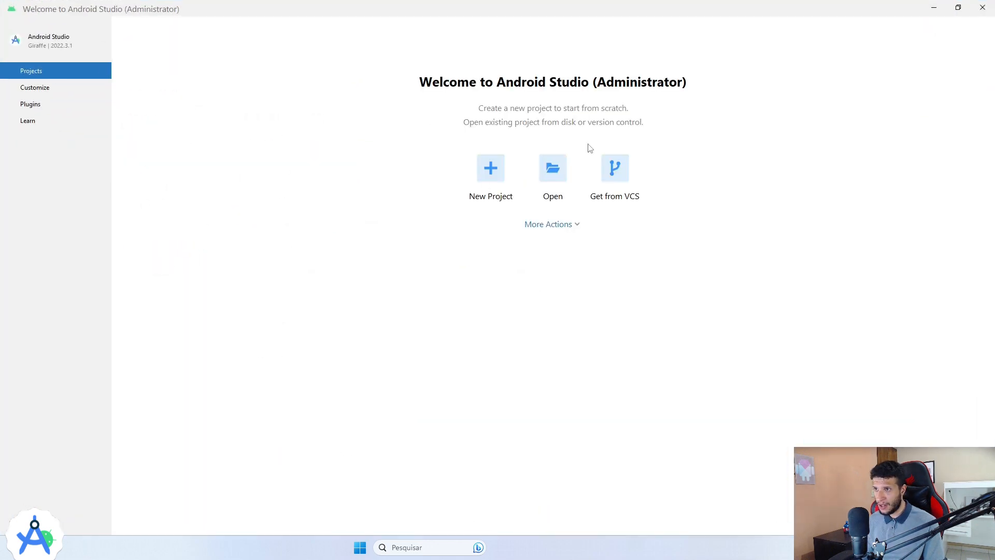
pyautogui.click(61, 89)
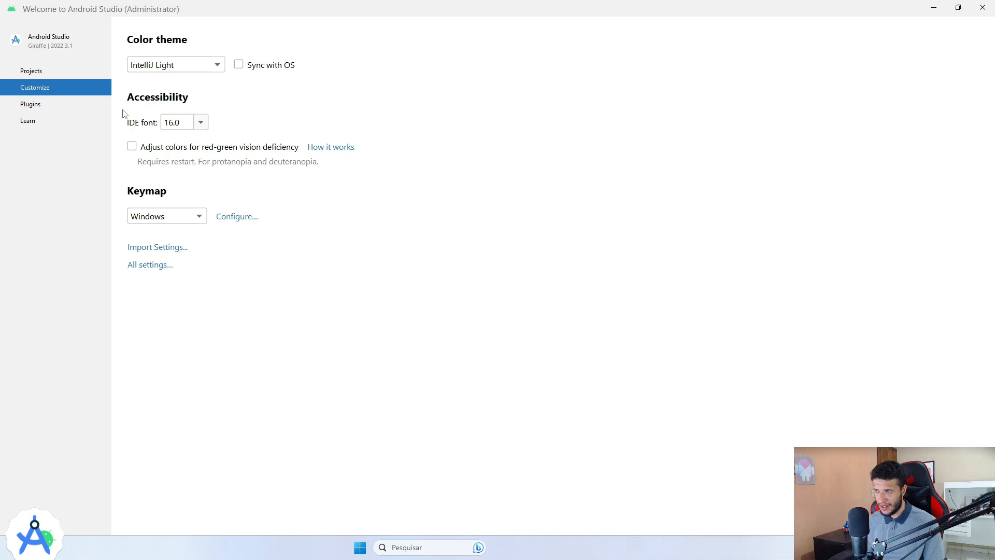
# Return to the Projects page and open the SDK Manager.
pyautogui.click(62, 71)
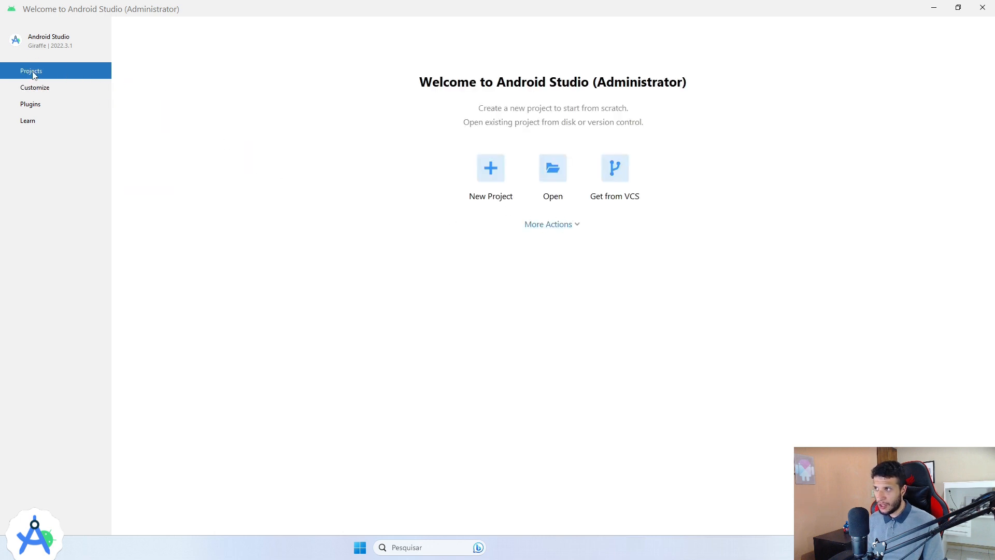
pyautogui.click(577, 228)
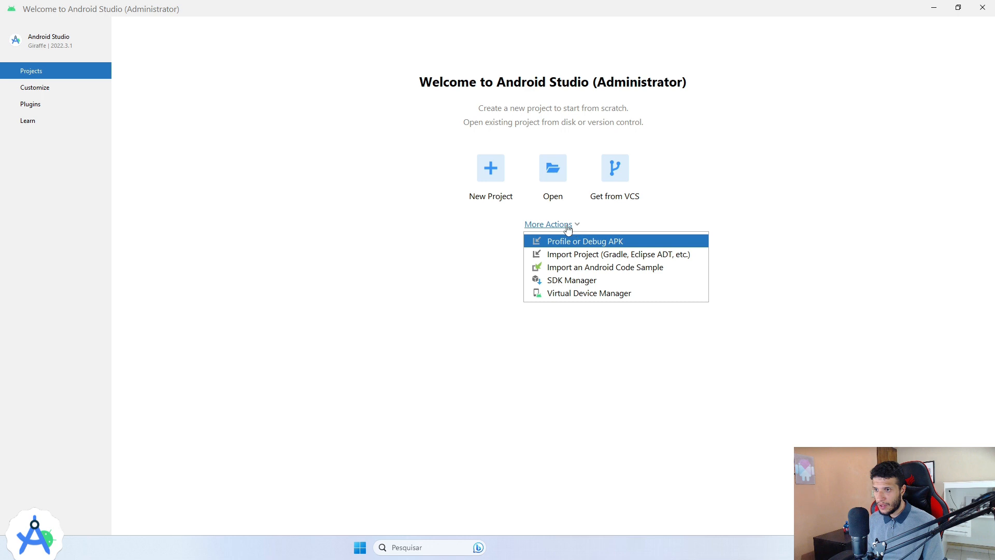
pyautogui.click(572, 282)
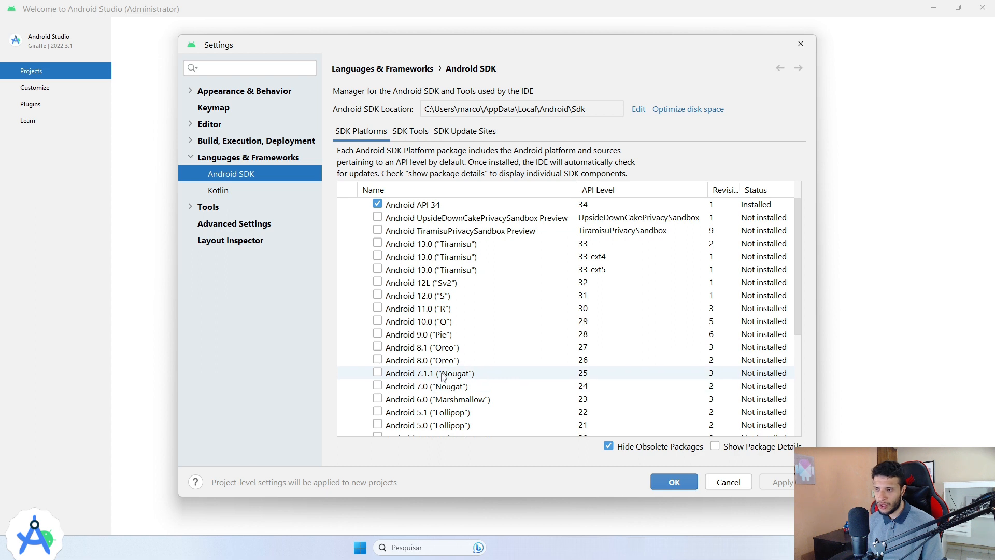
# Install the Android 13.0 (API 33), Android 12L (API 32) and Android 11.0 (API 30) SDK platforms and finish the component installer.
pyautogui.scroll(-5, 442, 377)
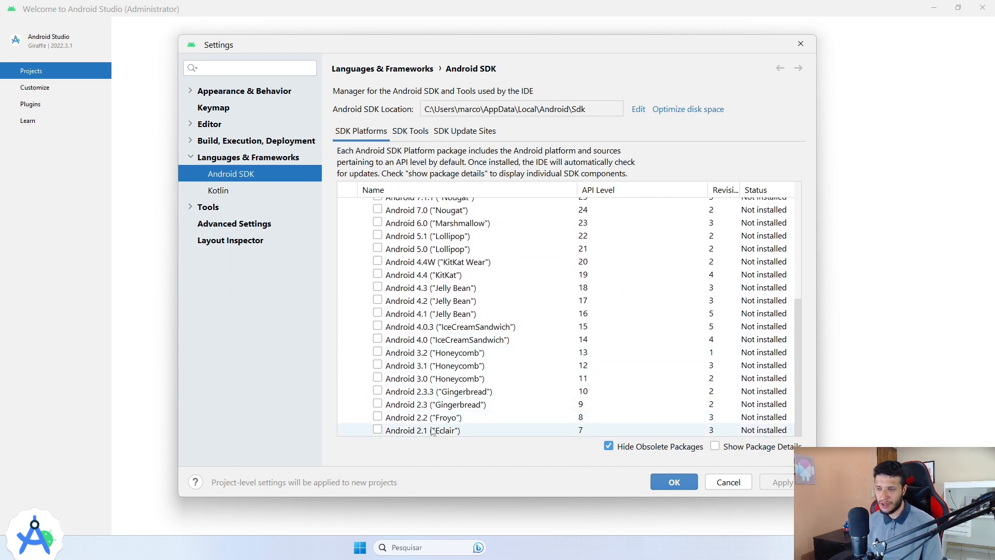
pyautogui.scroll(5, 444, 433)
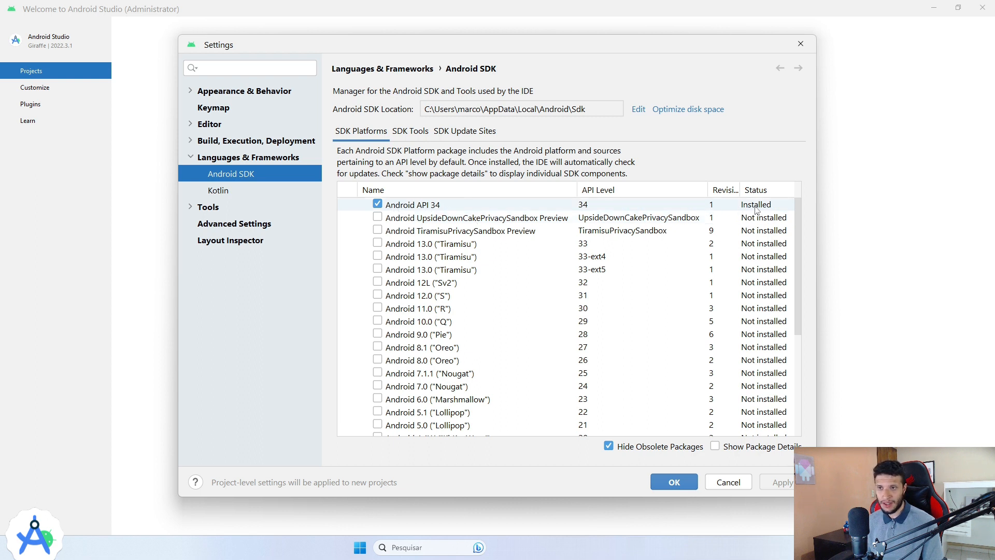
pyautogui.click(377, 244)
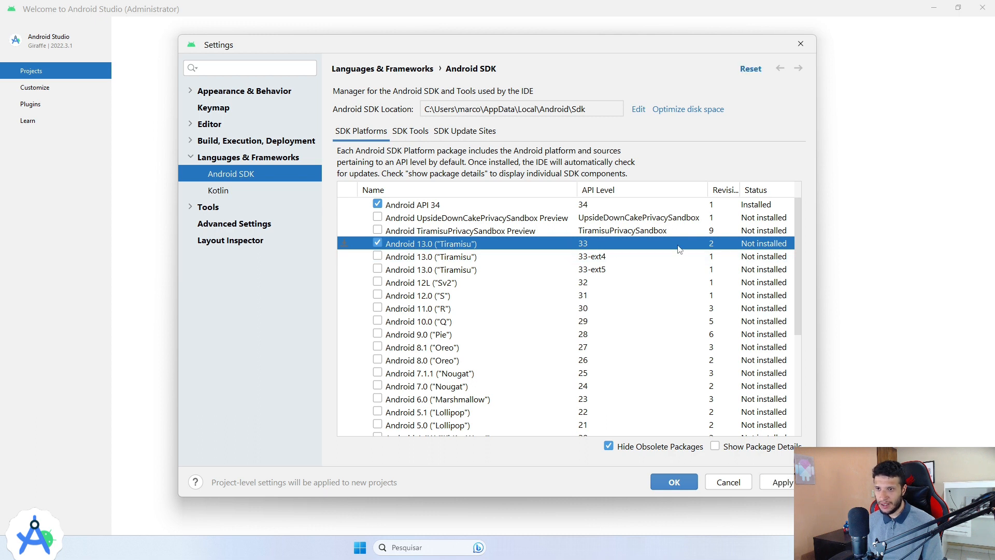
pyautogui.click(378, 282)
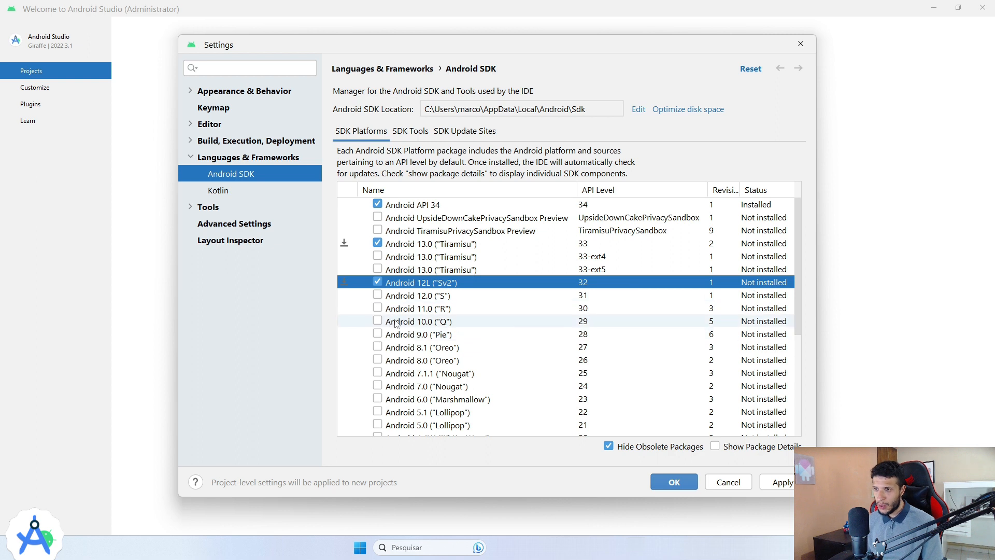
pyautogui.click(378, 309)
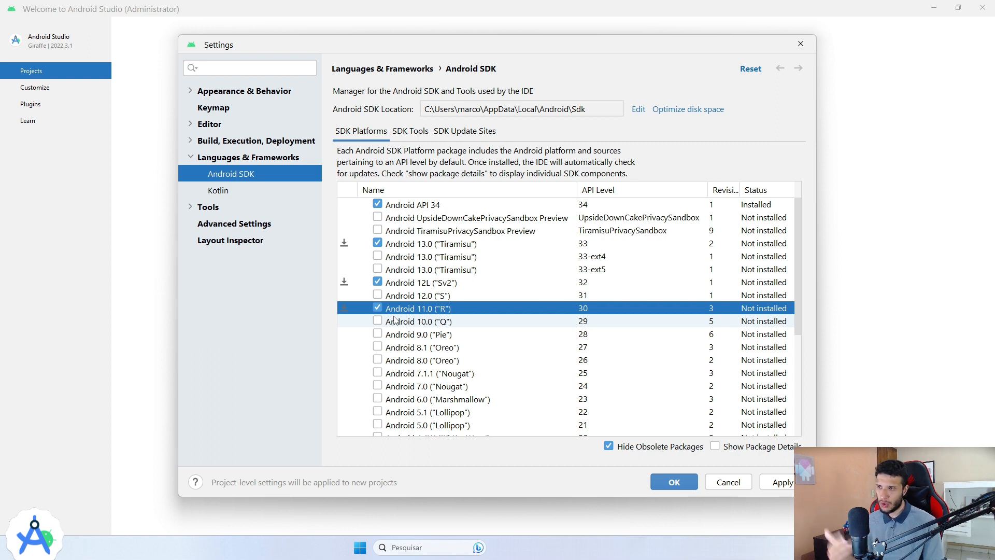
pyautogui.click(782, 483)
pyautogui.click(597, 352)
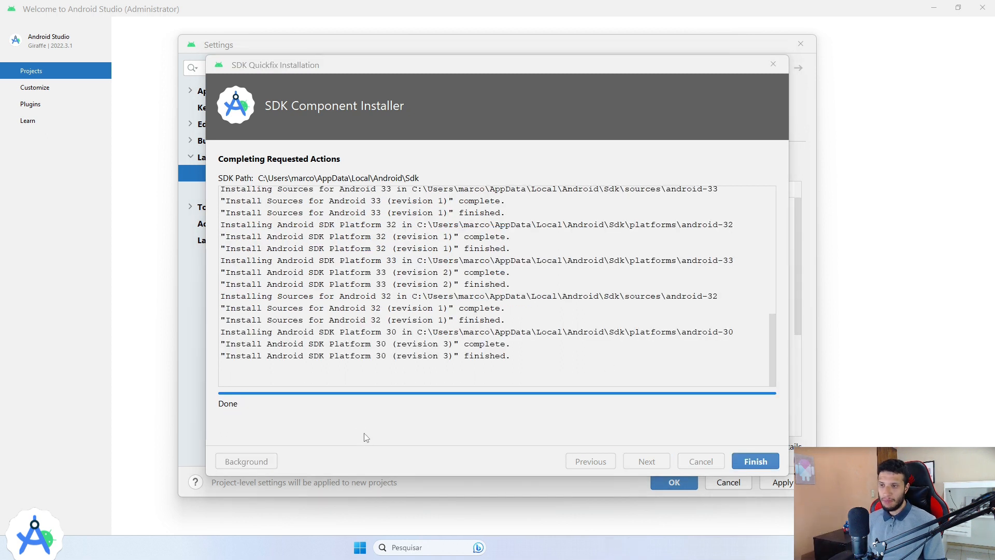
pyautogui.click(756, 461)
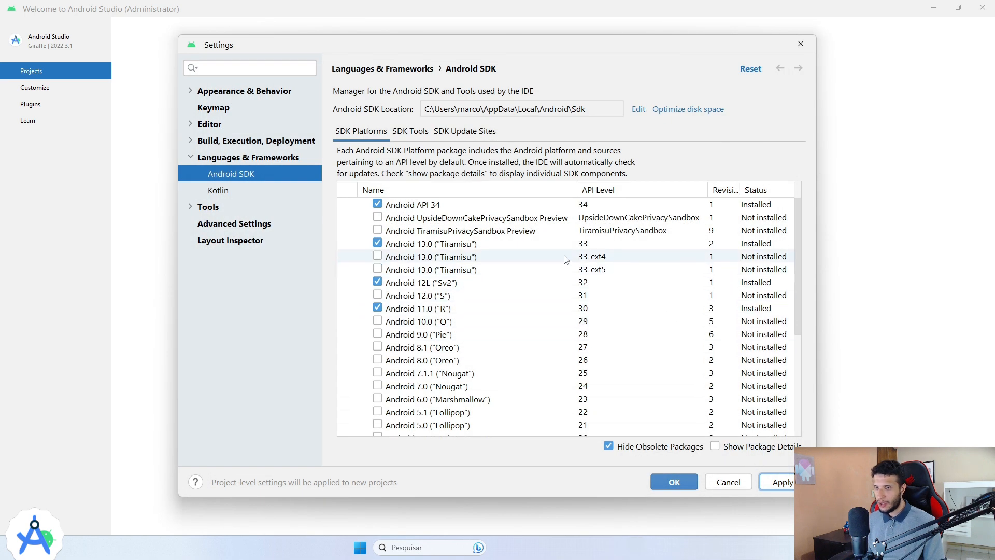
# Check the installation status of the Android 13.0, 12L and 11.0 platforms in the SDK Platforms list.
pyautogui.click(415, 244)
pyautogui.click(415, 282)
pyautogui.click(413, 308)
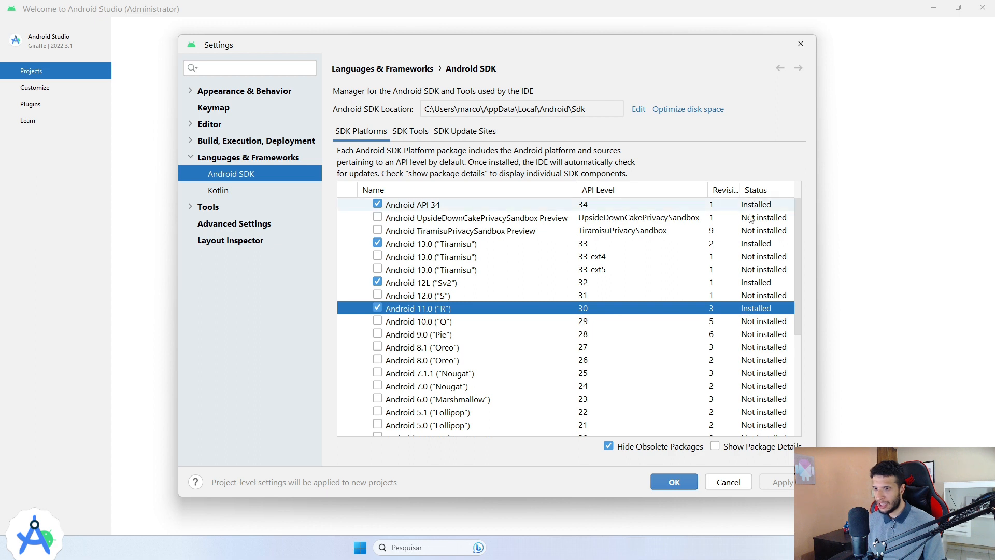
pyautogui.click(758, 282)
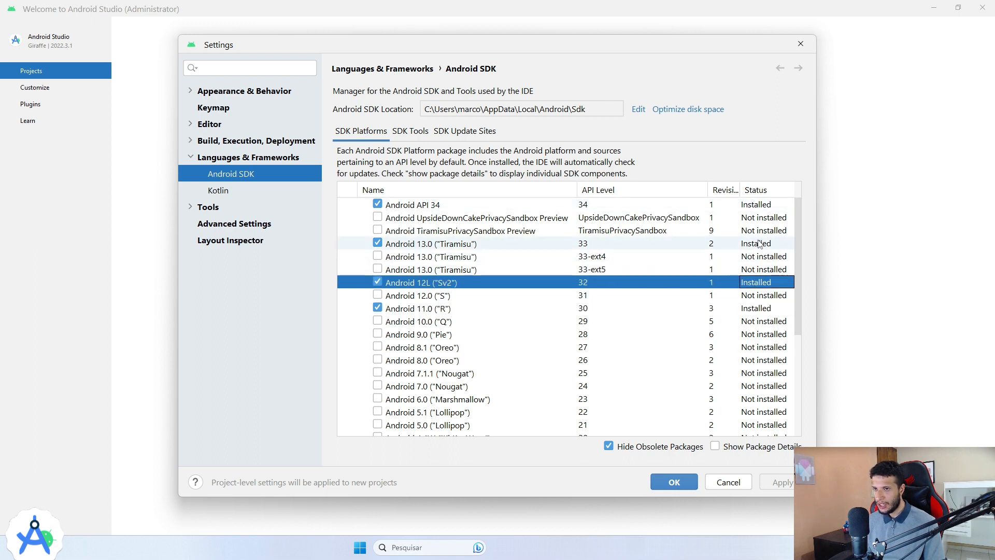
pyautogui.click(758, 244)
pyautogui.click(756, 283)
pyautogui.click(754, 308)
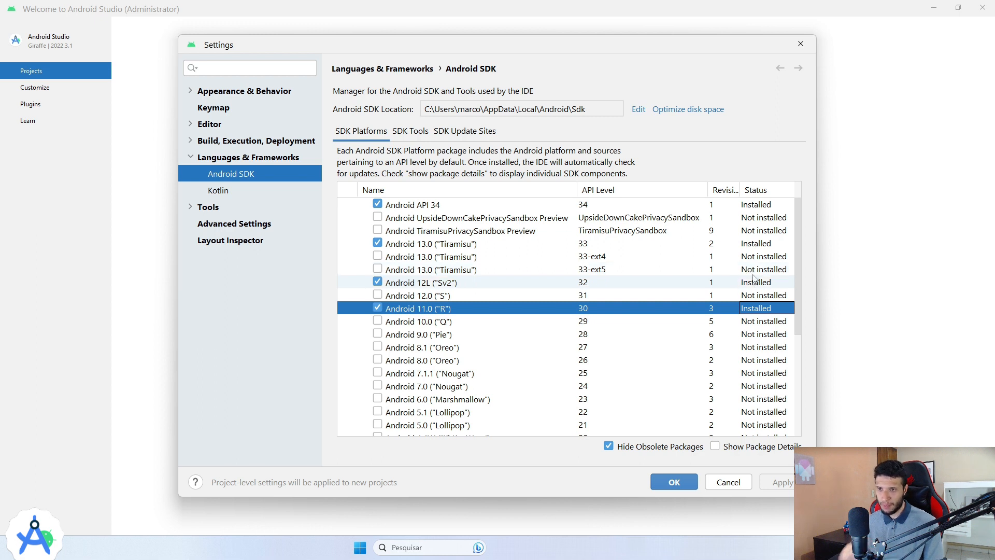
# Review the SDK Tools list, examining Build-Tools 34, Android Emulator, its hypervisor driver, Platform-Tools and the Intel x86 Emulator Accelerator.
pyautogui.click(410, 134)
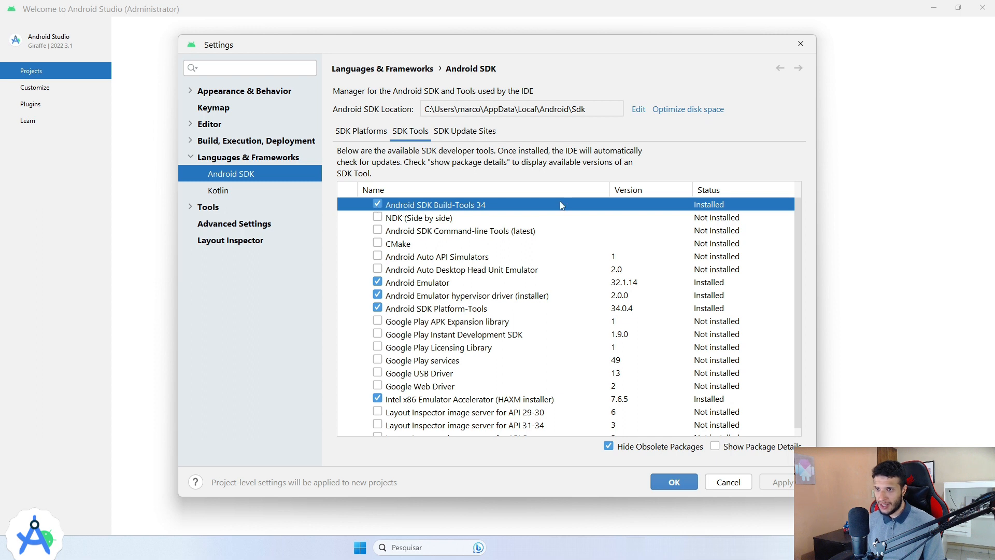
pyautogui.click(406, 295)
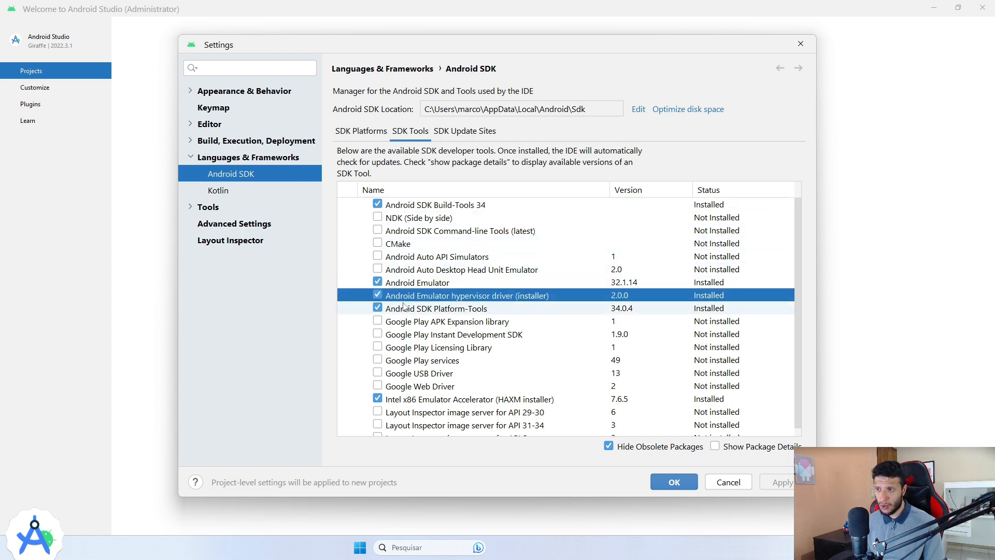
pyautogui.click(405, 307)
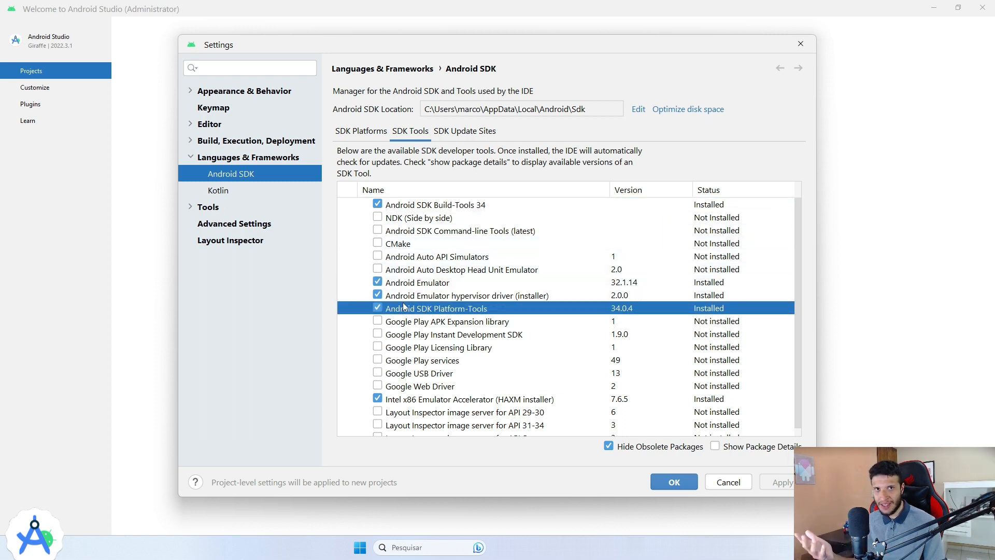
pyautogui.click(392, 284)
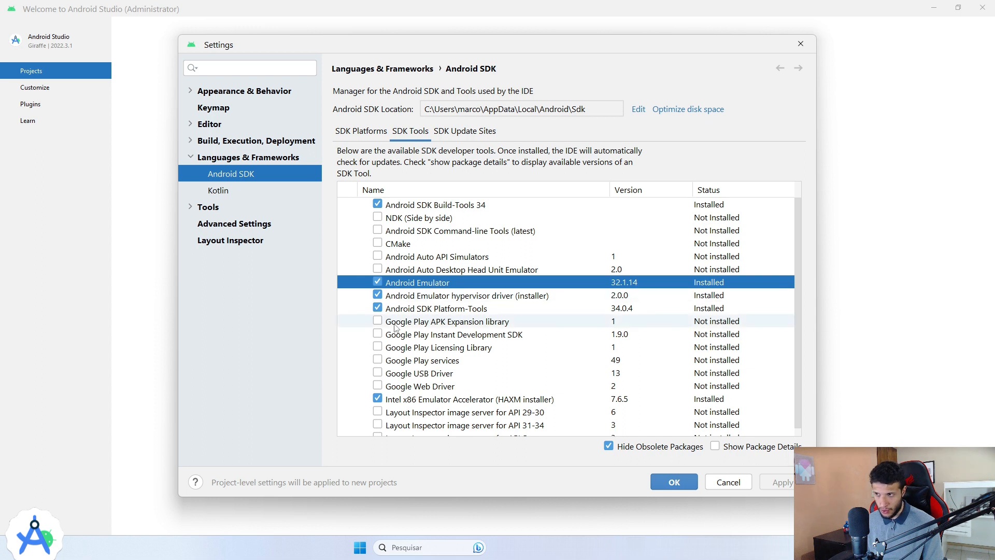
pyautogui.click(390, 299)
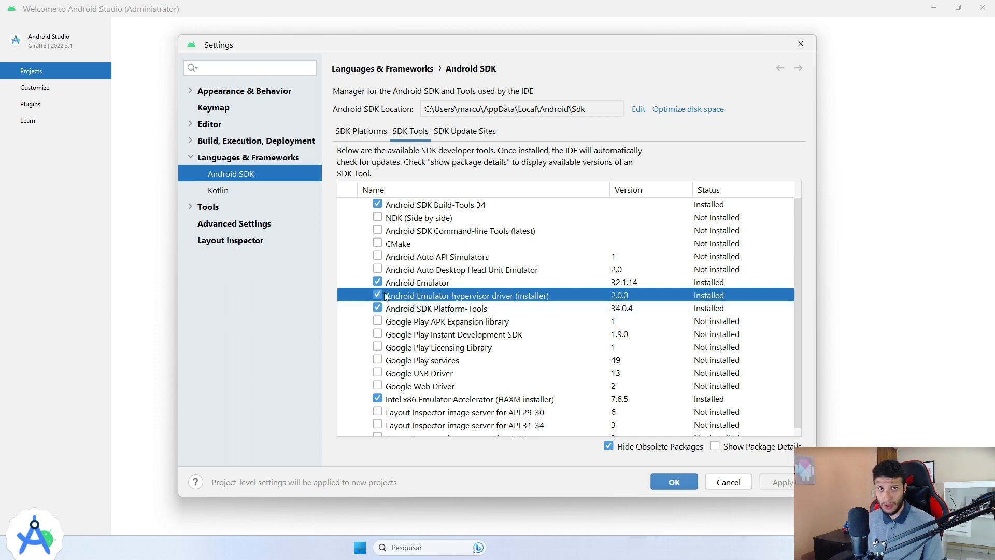
pyautogui.click(429, 284)
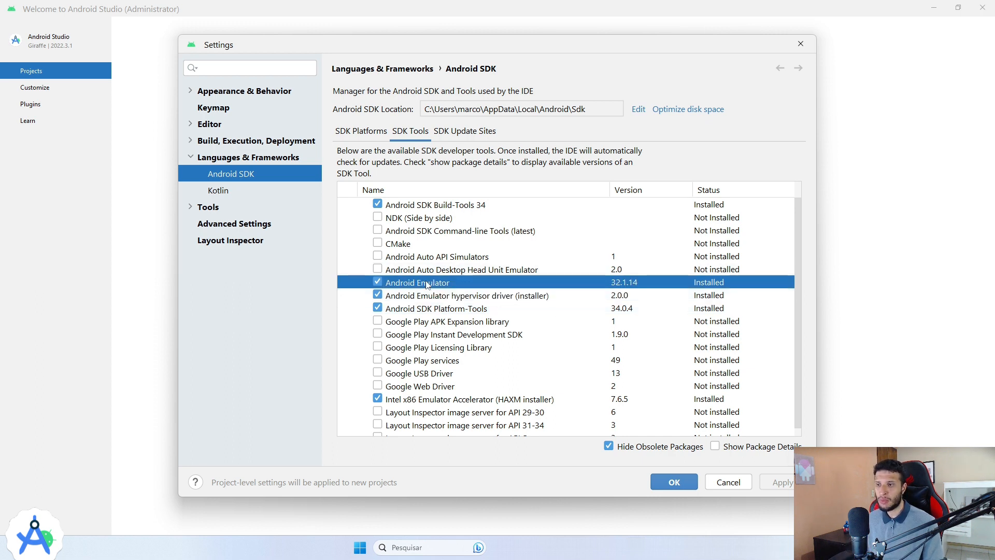
pyautogui.click(430, 296)
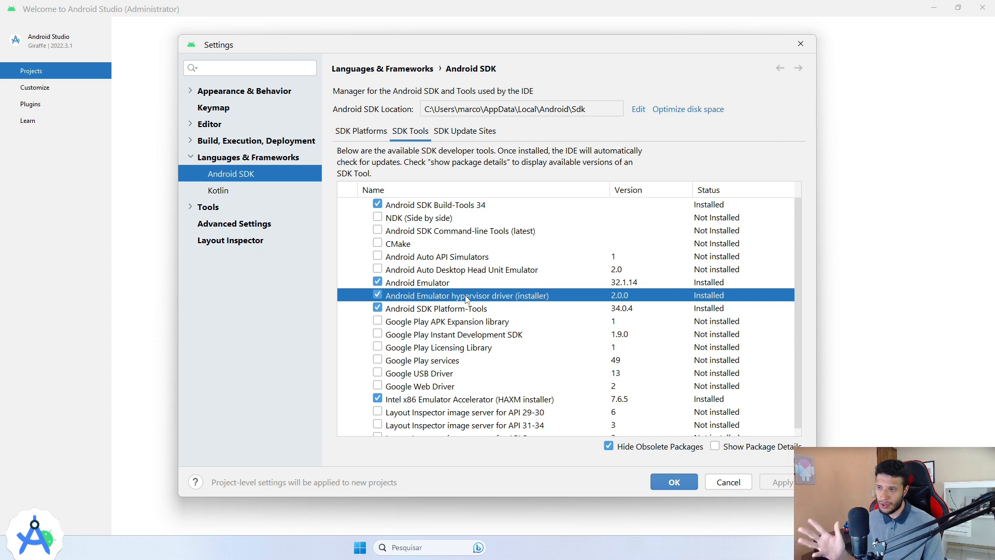
pyautogui.click(425, 310)
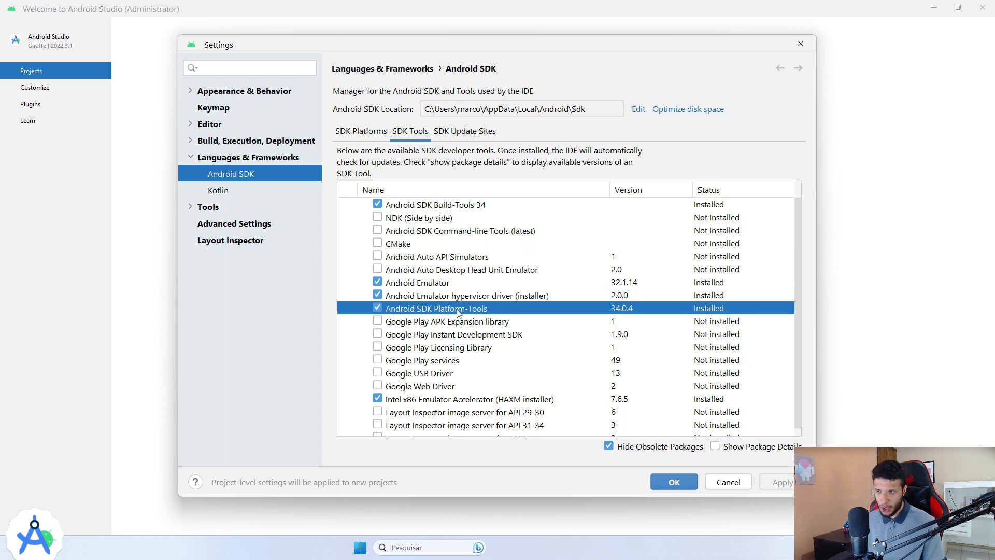
pyautogui.click(440, 399)
pyautogui.scroll(-1, 442, 398)
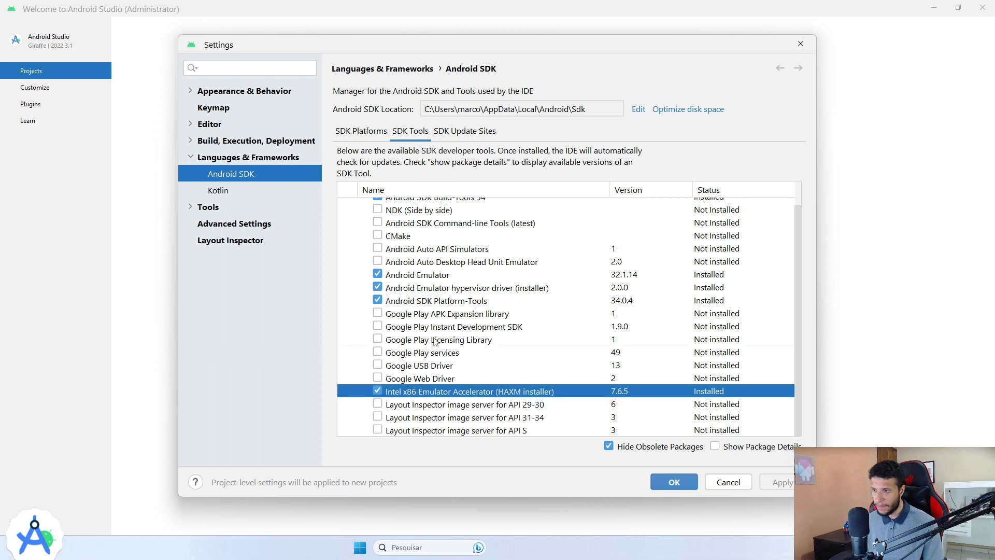
pyautogui.scroll(1, 435, 311)
pyautogui.click(434, 206)
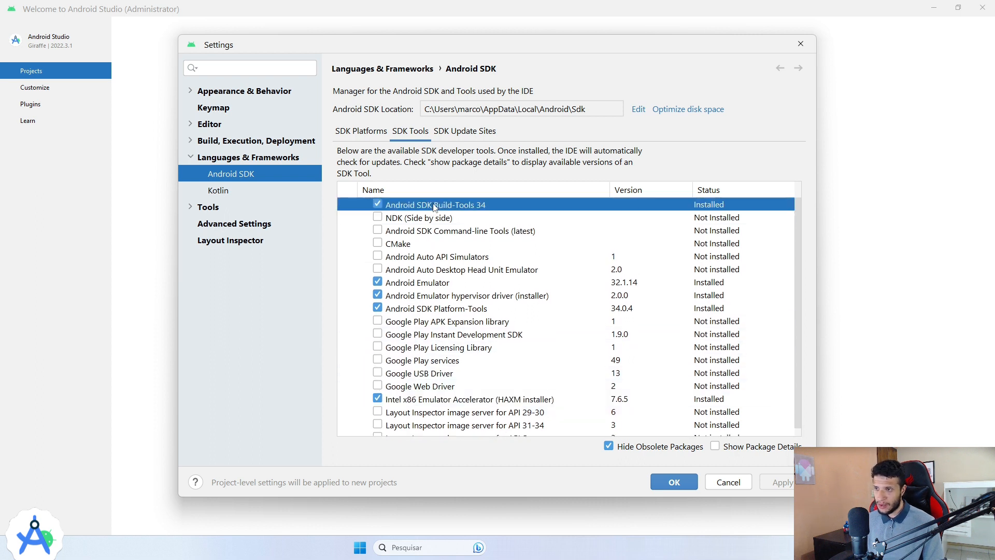
pyautogui.click(421, 285)
pyautogui.click(421, 296)
pyautogui.click(420, 310)
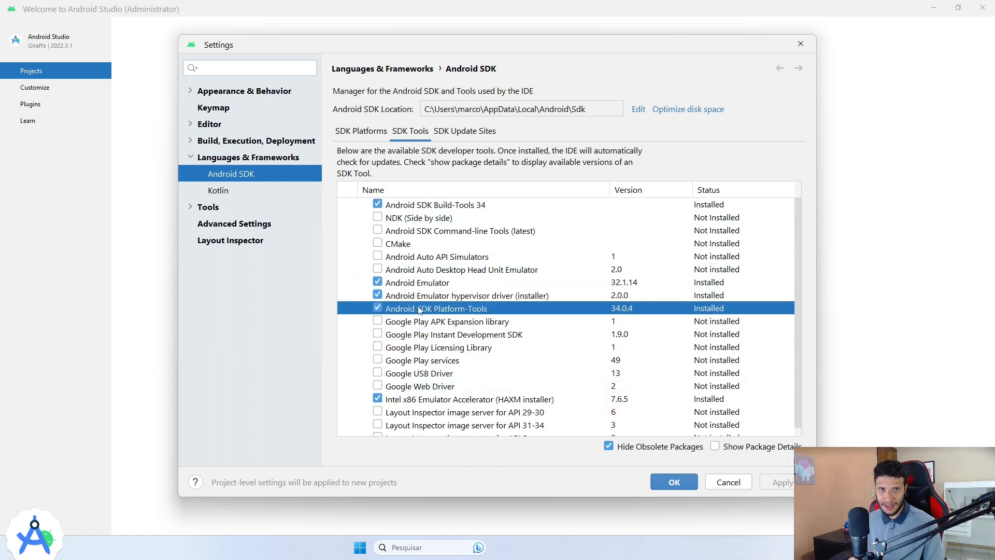
pyautogui.scroll(-1, 420, 309)
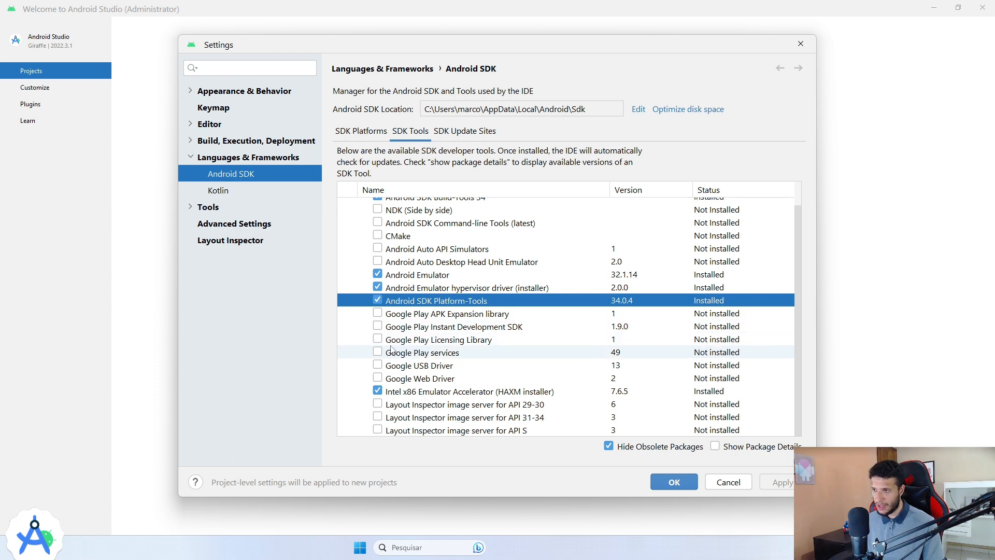
# Select Google Play APK Expansion library, Instant Development SDK, Licensing Library and services, plus Google USB Driver and Google Web Driver, for installation.
pyautogui.click(399, 313)
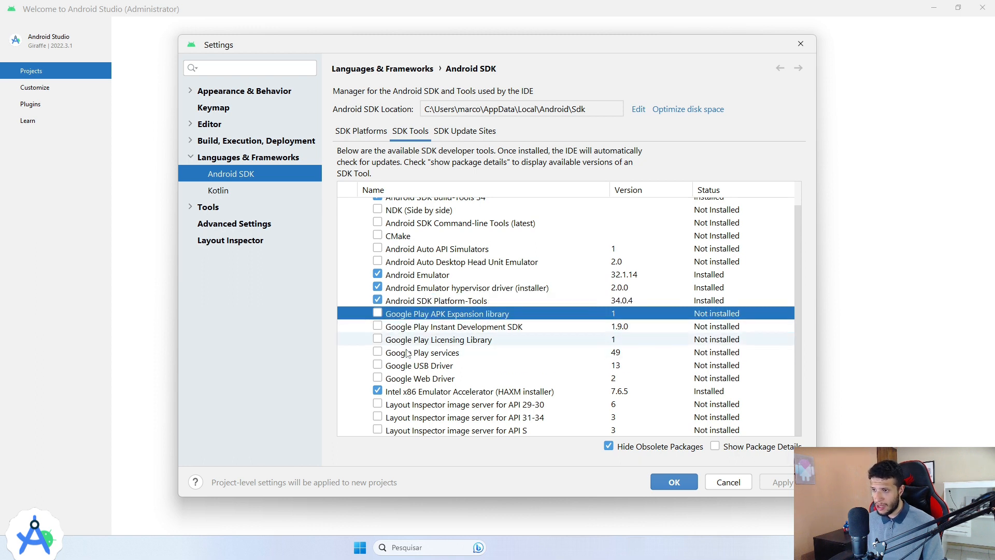
pyautogui.click(409, 377)
pyautogui.click(410, 337)
pyautogui.click(396, 314)
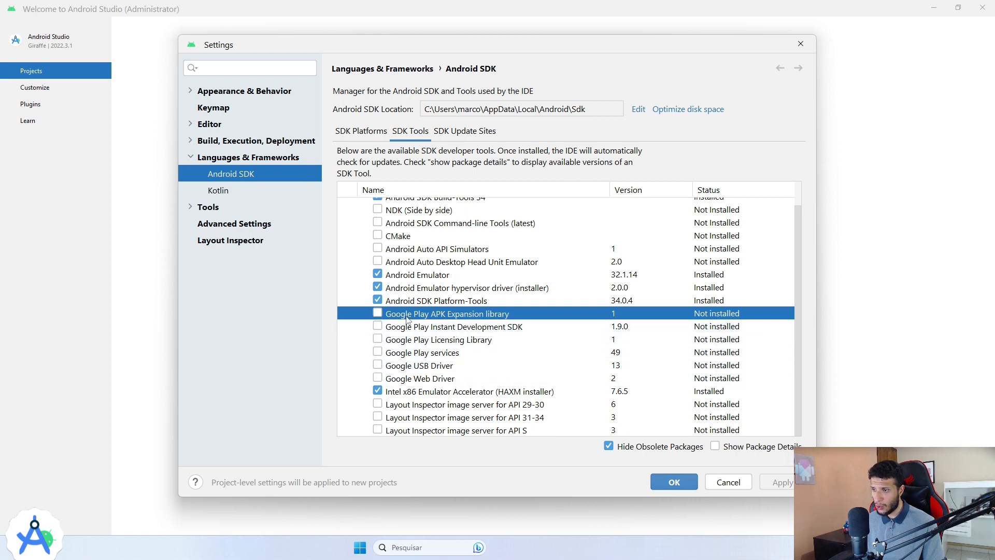
pyautogui.click(377, 313)
pyautogui.click(377, 326)
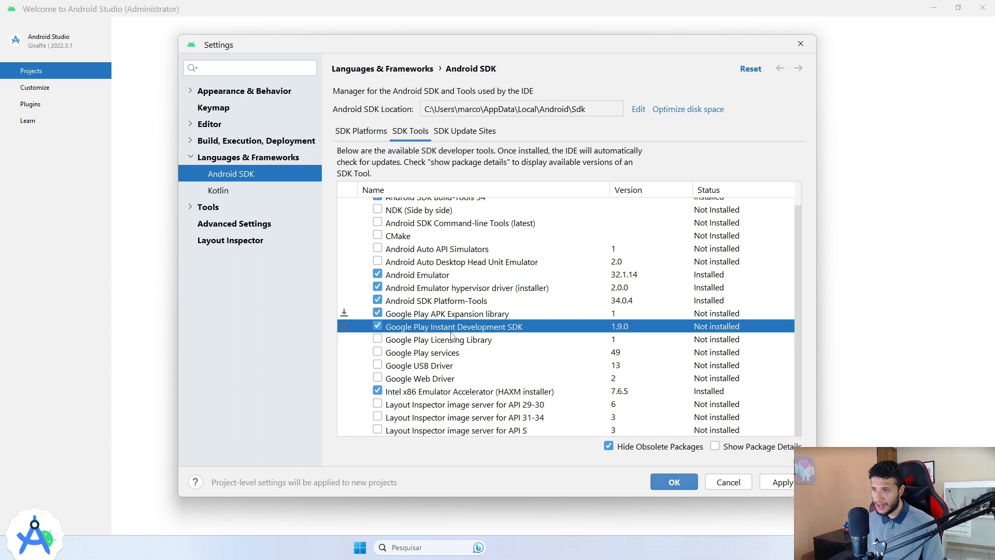
pyautogui.click(377, 340)
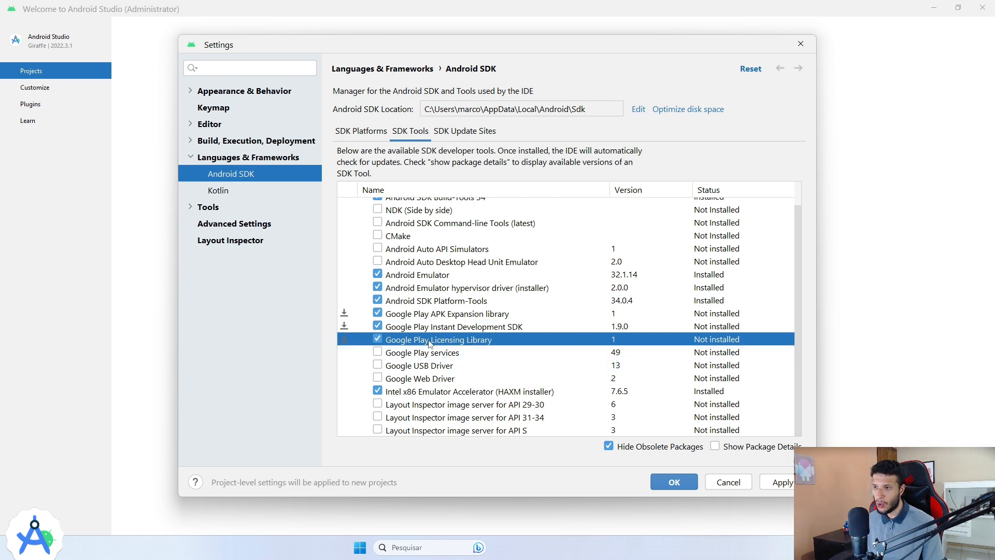
pyautogui.click(378, 352)
pyautogui.click(377, 365)
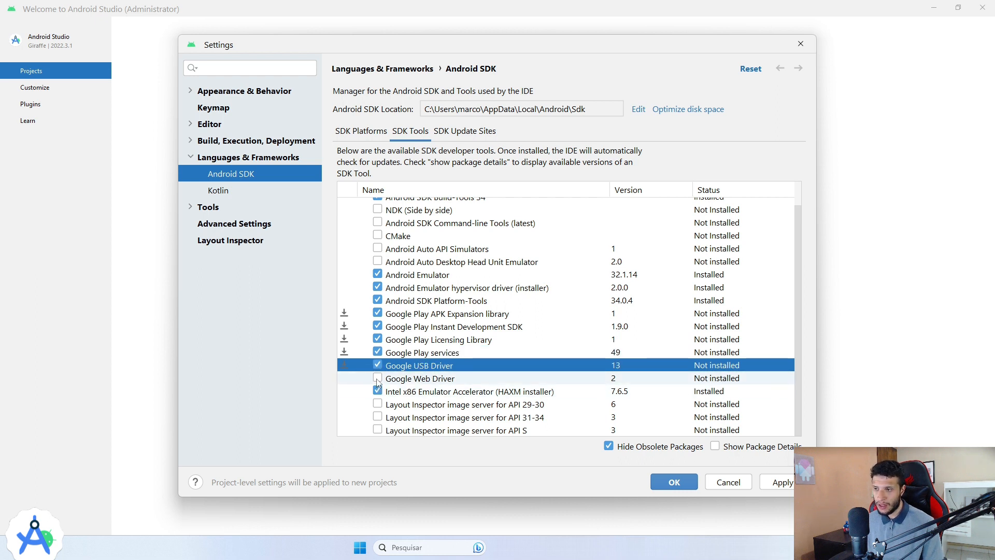
pyautogui.click(428, 378)
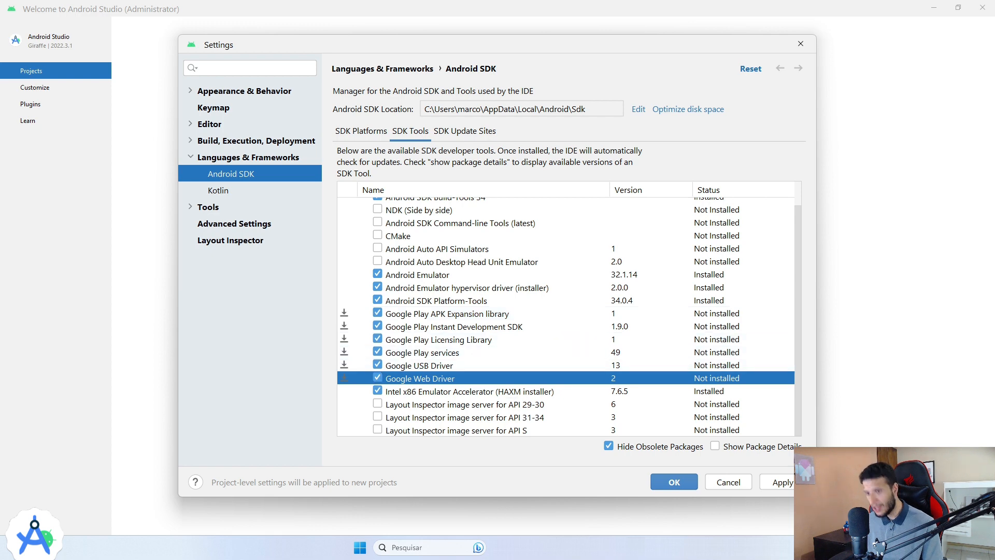
# Apply and confirm the installation of the selected Google SDK tools, finish the installer and check their status.
pyautogui.click(783, 483)
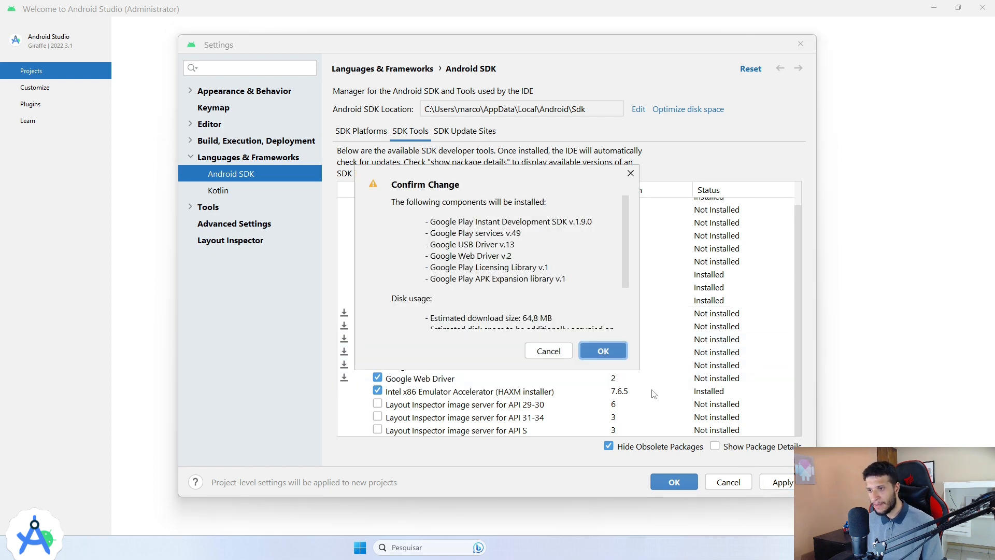
pyautogui.click(612, 356)
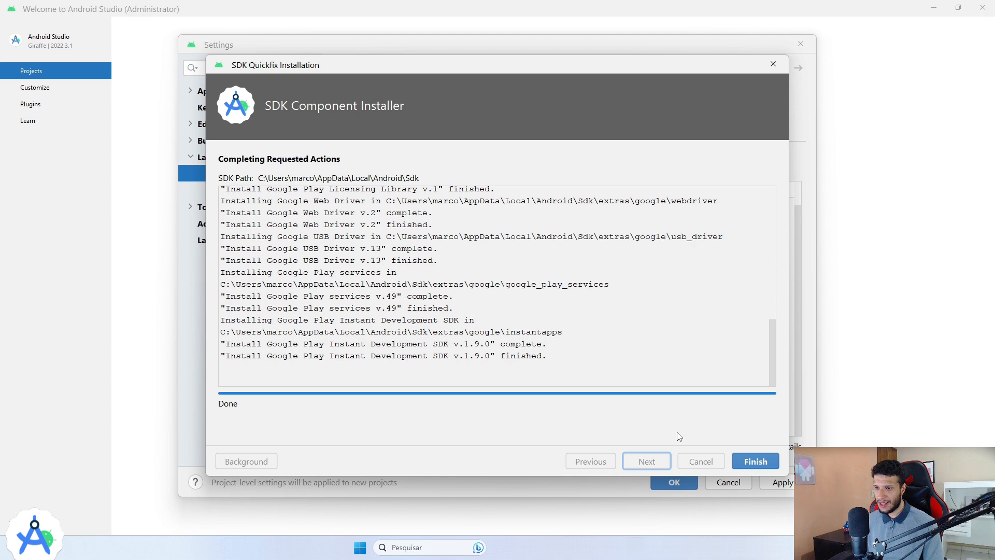
pyautogui.click(757, 461)
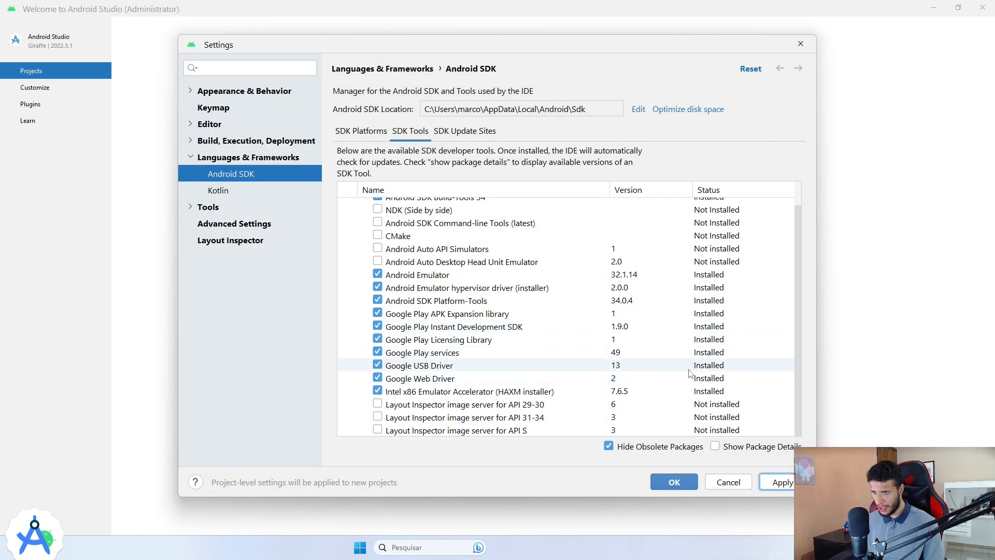
pyautogui.scroll(1, 596, 311)
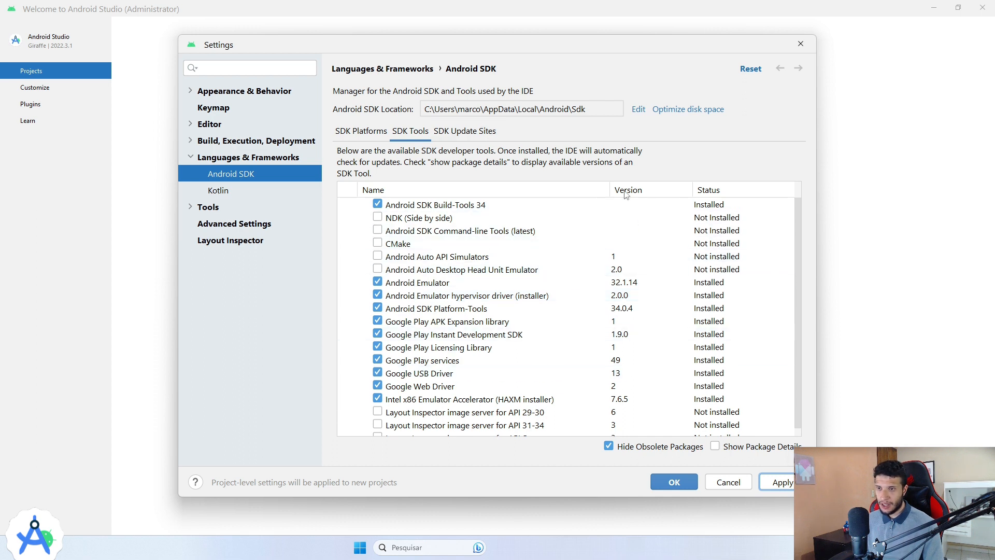
# Close the Android SDK settings without further changes and open the New Project template selection.
pyautogui.click(364, 131)
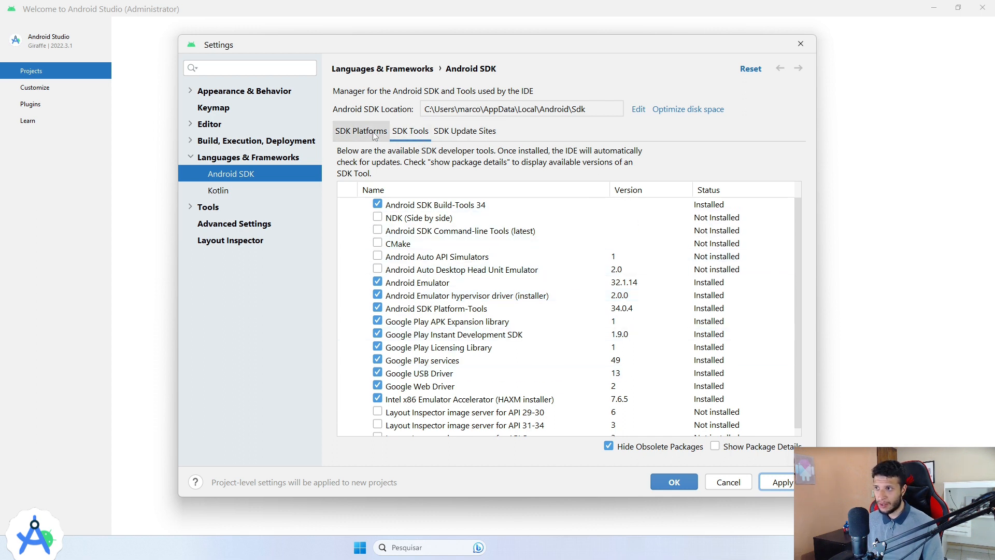
pyautogui.click(729, 483)
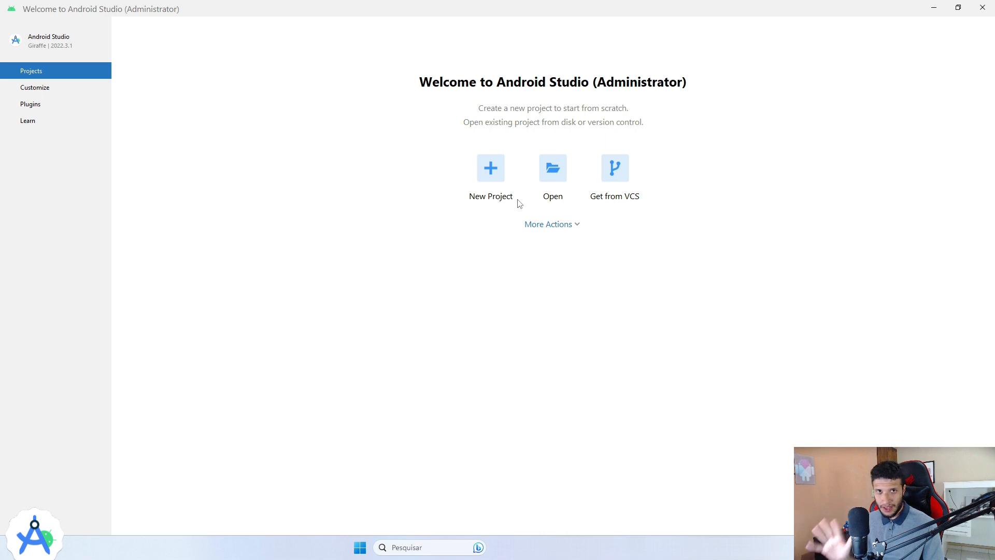
pyautogui.click(494, 172)
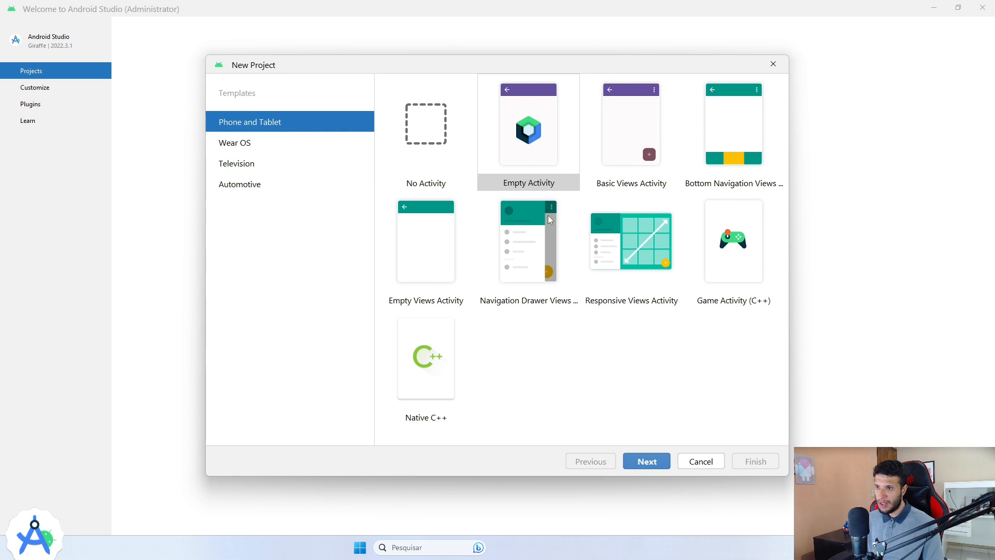
# Choose the Empty Views Activity template for phone and tablet and continue to the project configuration.
pyautogui.click(520, 161)
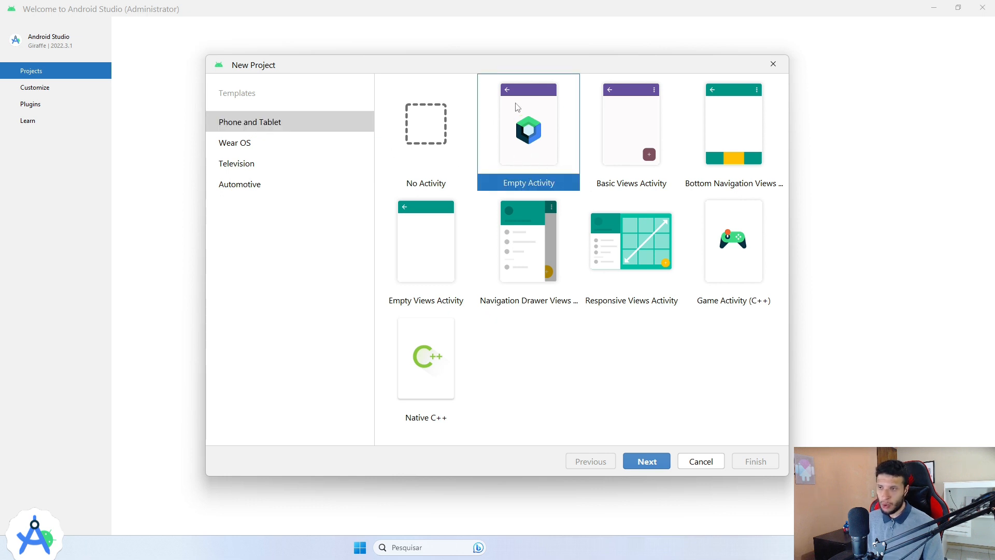
pyautogui.click(483, 256)
pyautogui.click(439, 255)
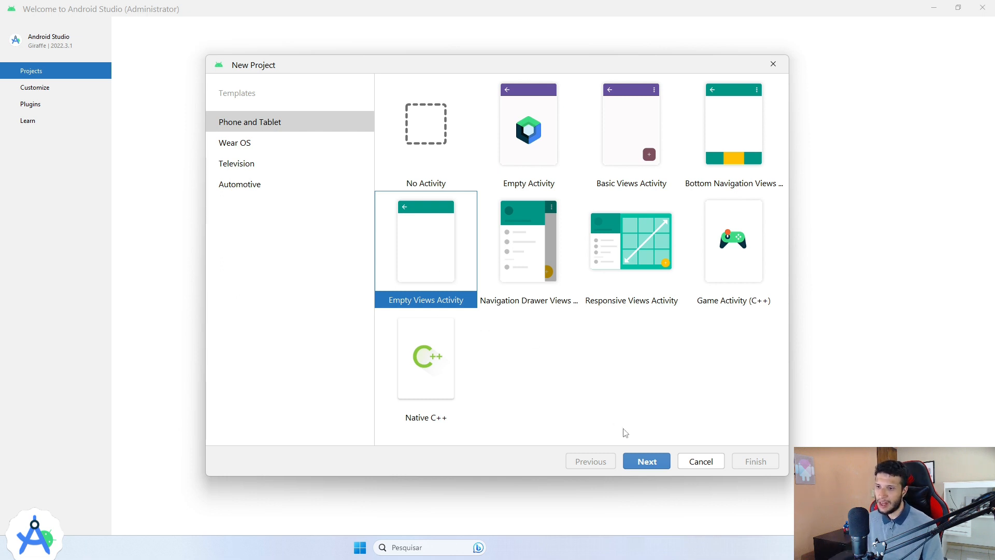
pyautogui.click(648, 460)
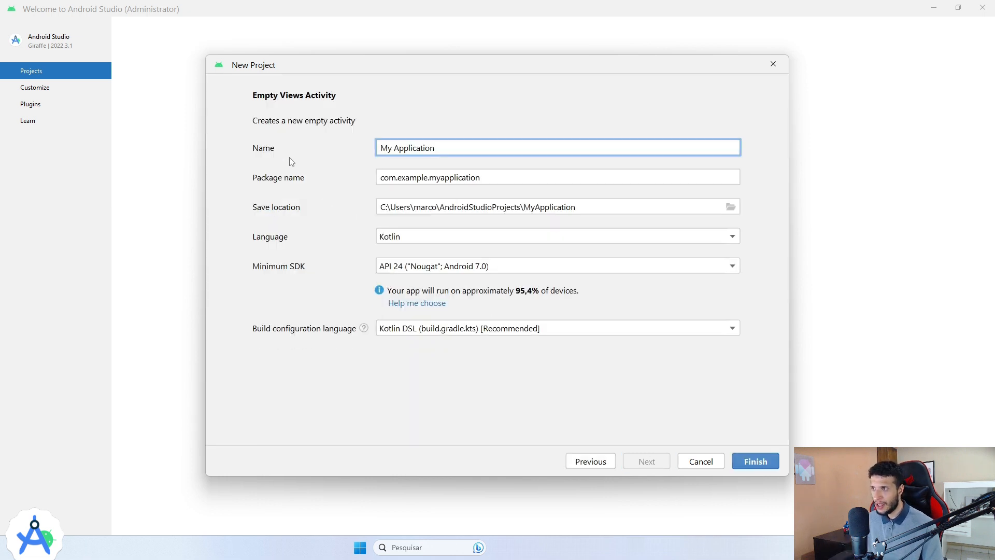
# Name the new project Primeiro App.
pyautogui.moveTo(435, 149); pyautogui.dragTo(349, 149)
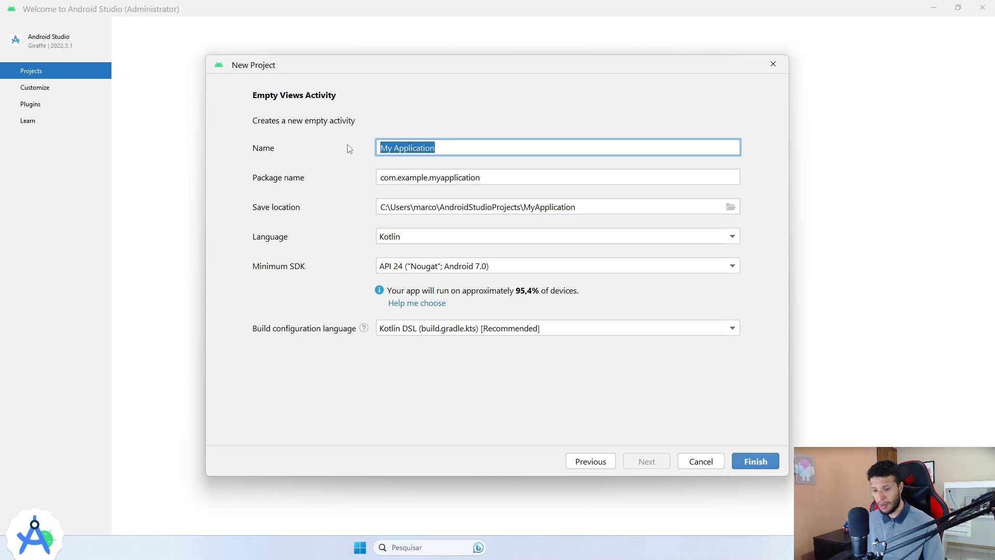
pyautogui.write('Primei')
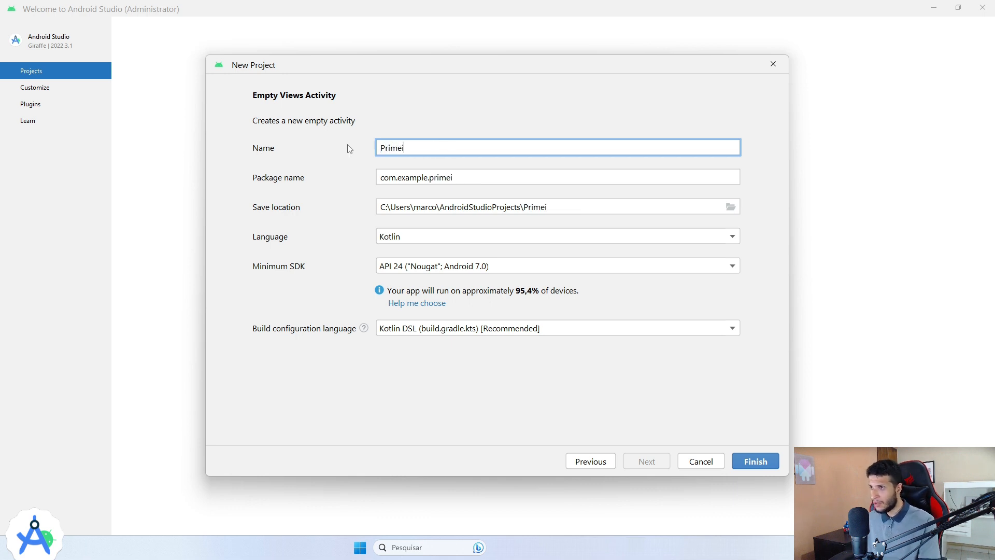
pyautogui.write('ro App')
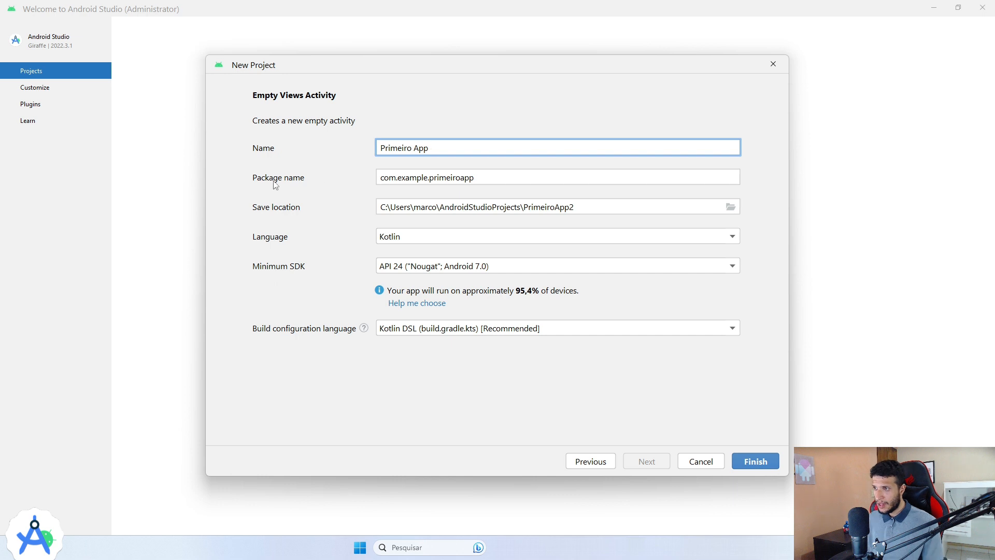
# Replace the "example" segment of the package name with the developer's first name in lowercase.
pyautogui.doubleClick(429, 177)
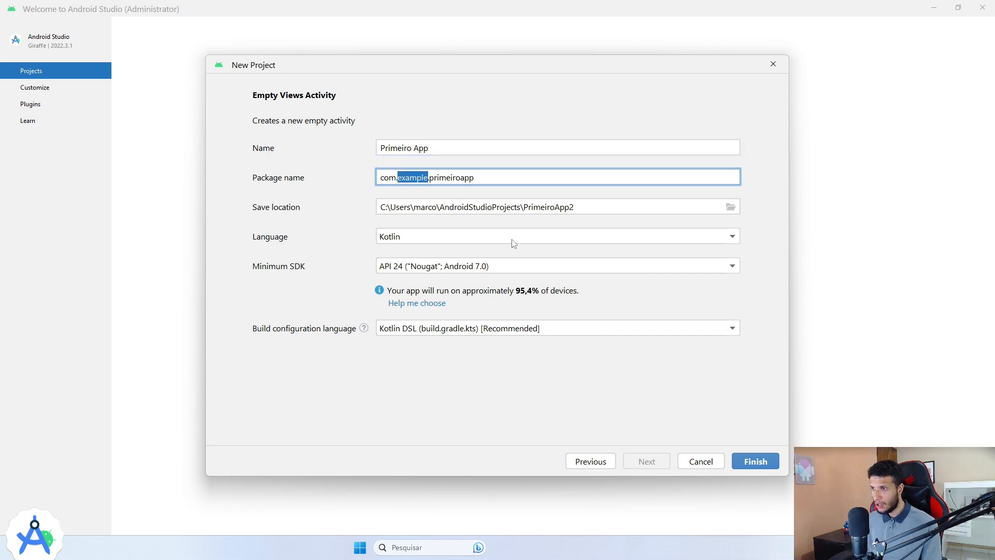
pyautogui.press('BackSpace')
pyautogui.write('marcos')
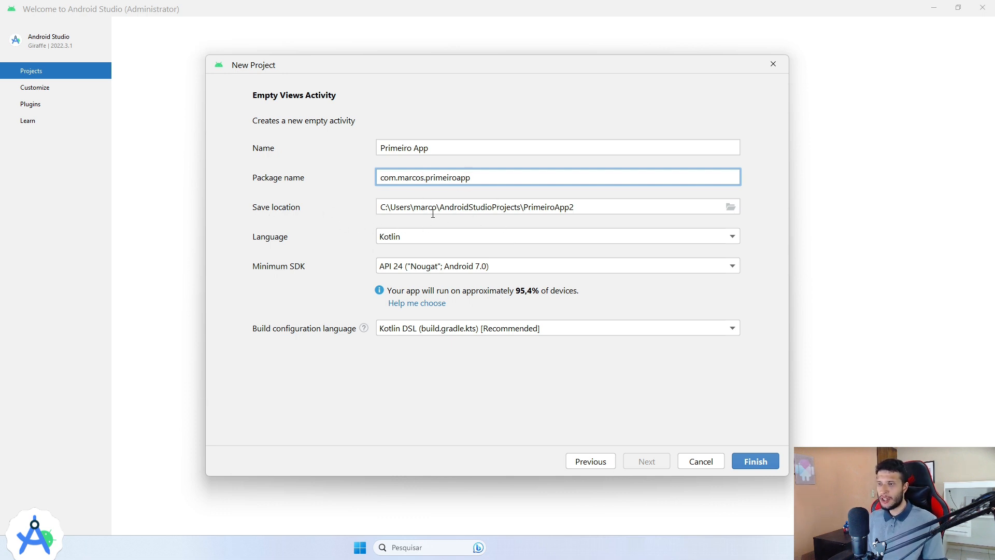
# Examine the parts of the save location path: drive, user folder, AndroidStudioProjects folder and project folder.
pyautogui.click(390, 208)
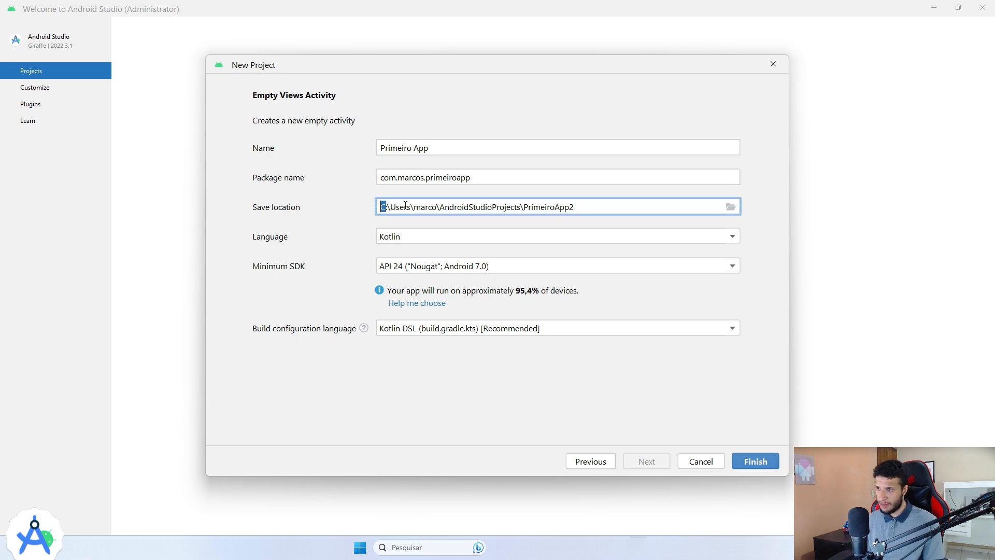
pyautogui.moveTo(411, 207)
pyautogui.mouseDown()
pyautogui.moveTo(383, 205)
pyautogui.moveTo(410, 204)
pyautogui.mouseUp()
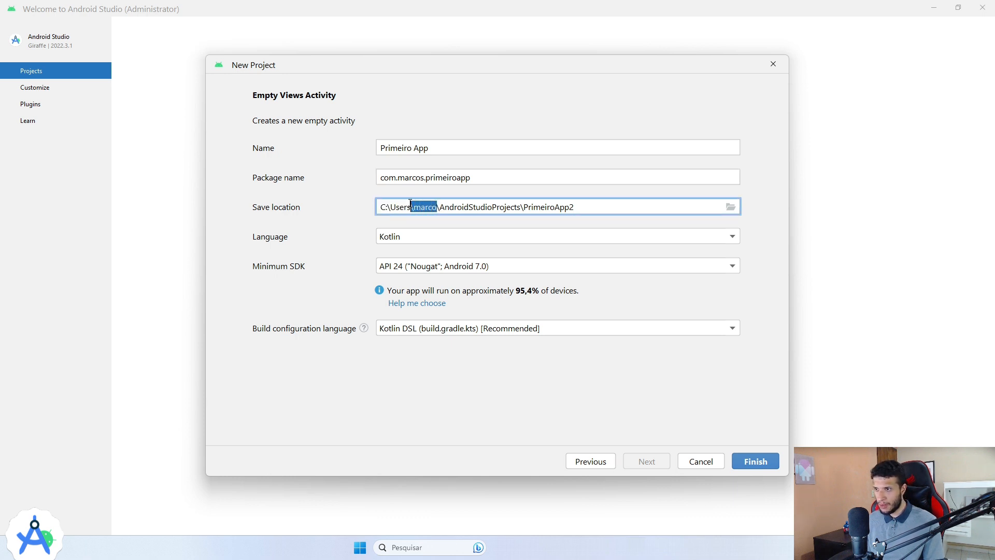
pyautogui.moveTo(522, 207); pyautogui.dragTo(439, 205)
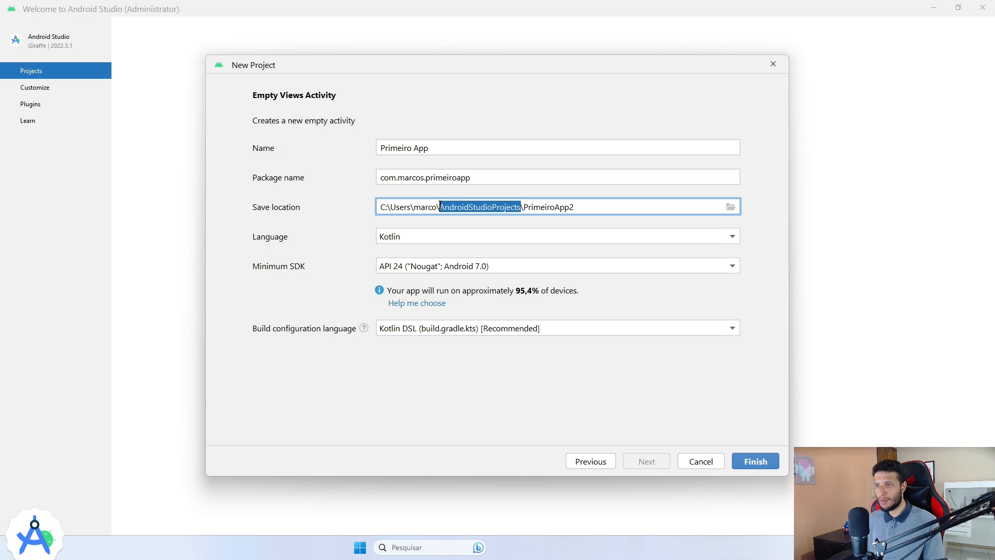
pyautogui.moveTo(590, 206); pyautogui.dragTo(526, 208)
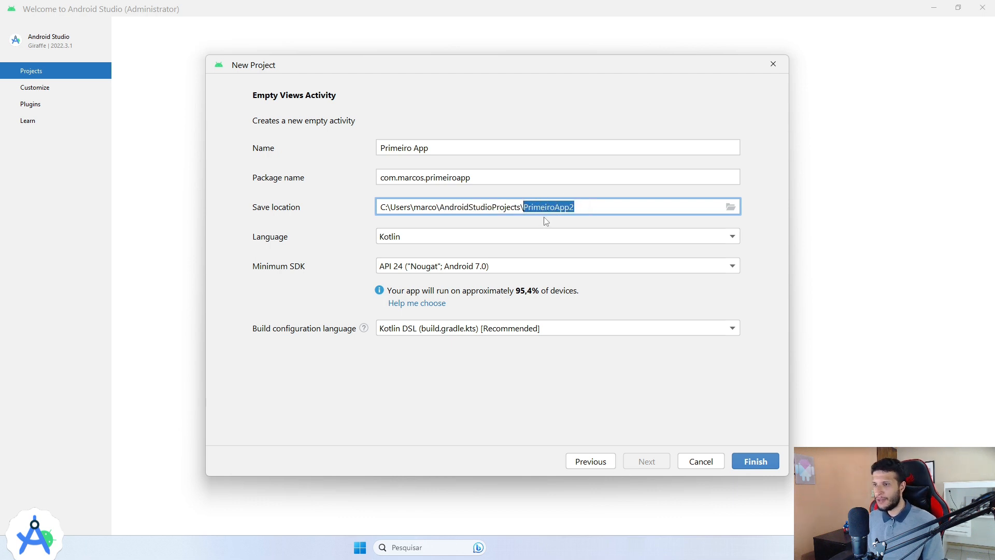
pyautogui.click(575, 207)
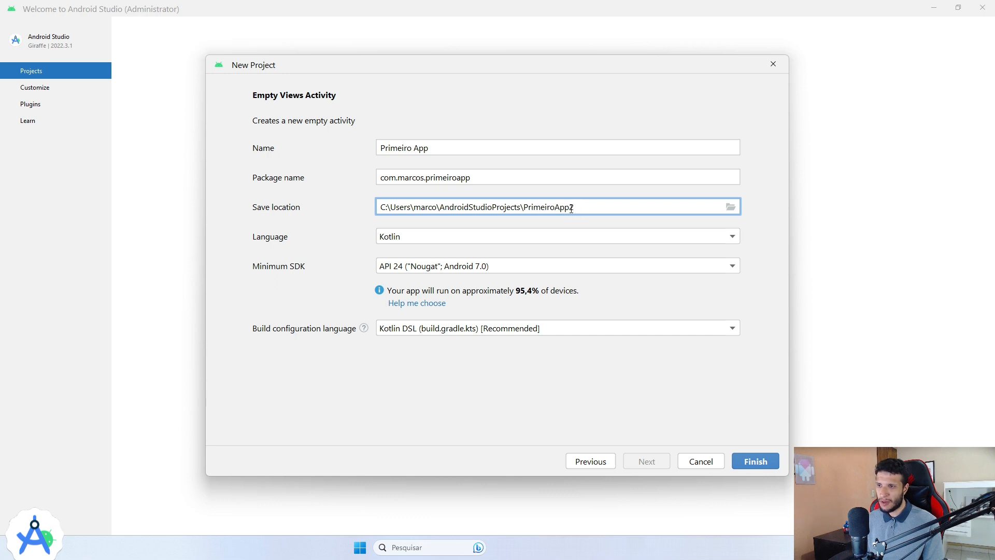
# Rename the project Stack Mobile and change the last segment of the package name to stackmobile.
pyautogui.moveTo(455, 144); pyautogui.dragTo(348, 145)
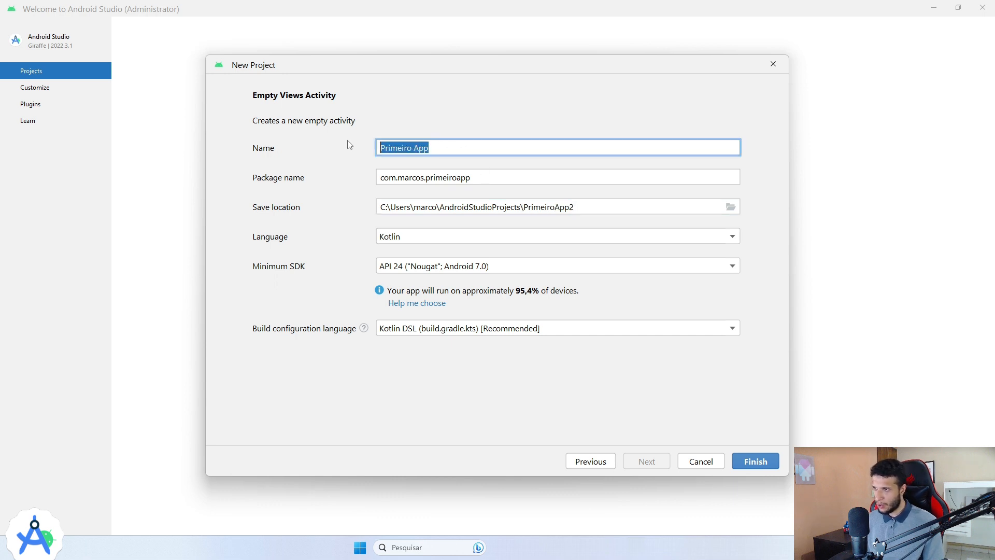
pyautogui.press('BackSpace')
pyautogui.write('Stack ')
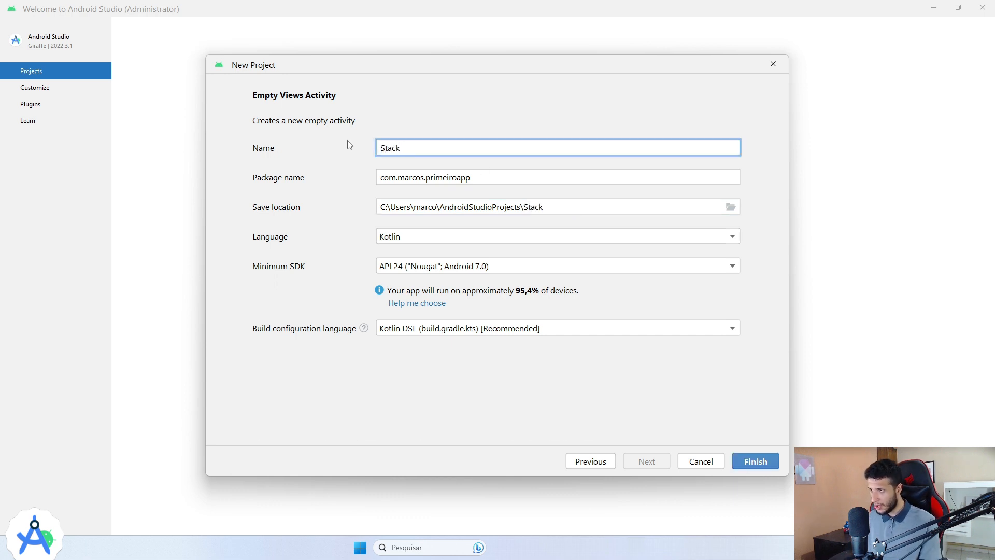
pyautogui.write('Mobile')
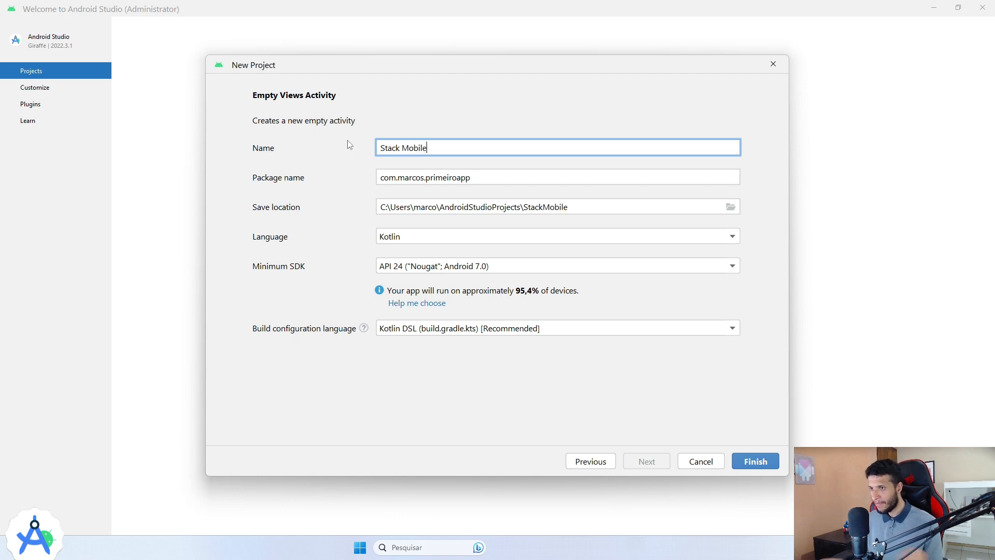
pyautogui.doubleClick(399, 177)
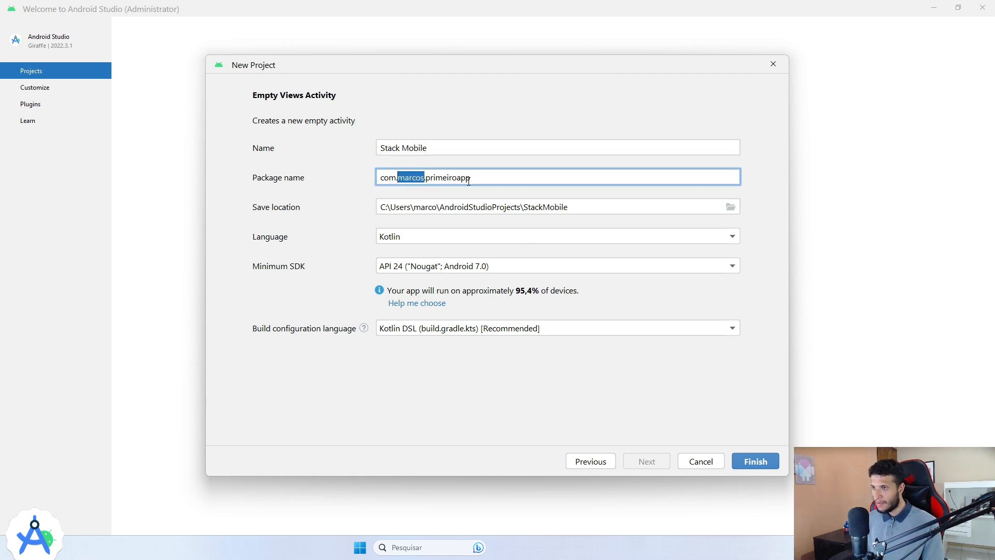
pyautogui.moveTo(469, 180); pyautogui.dragTo(426, 180)
pyautogui.write('str')
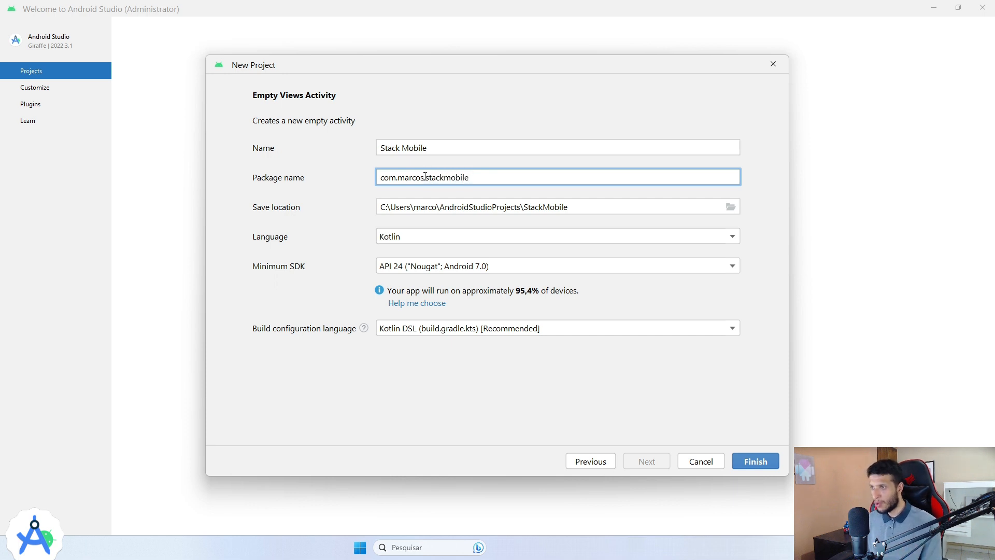
# Switch the project language to Java and back to Kotlin.
pyautogui.click(416, 237)
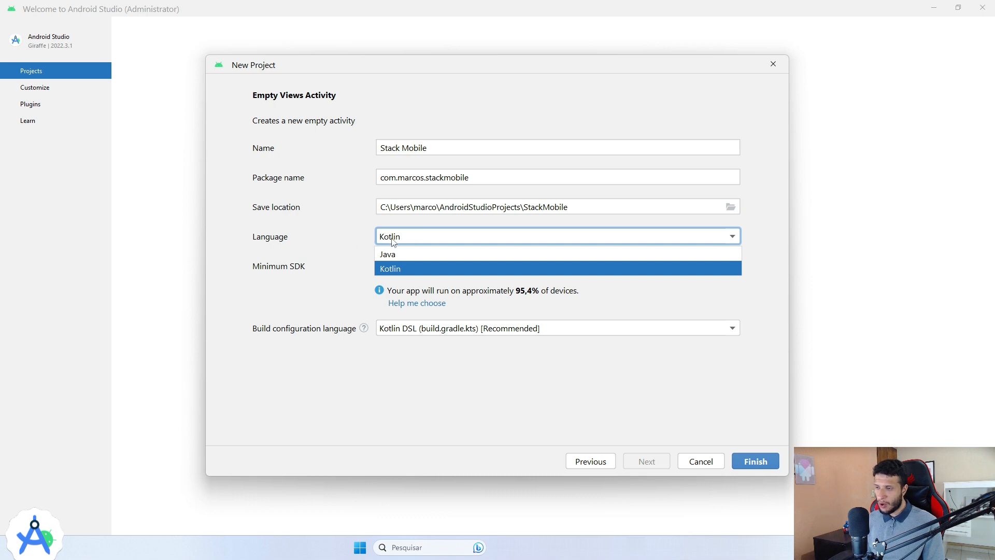
pyautogui.click(390, 254)
pyautogui.click(394, 237)
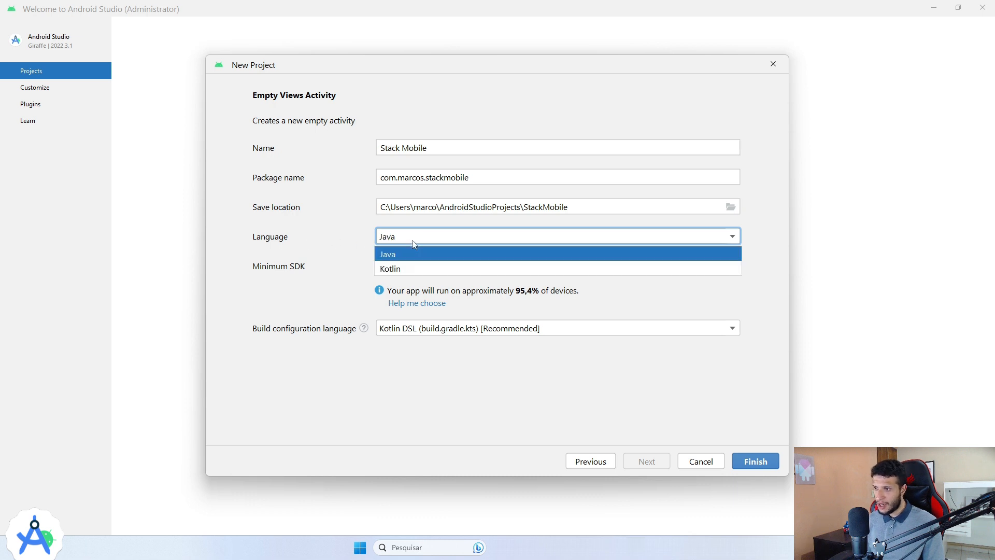
pyautogui.click(405, 269)
# Set the project's minimum SDK to API 21 ("Lollipop"; Android 5.0).
pyautogui.click(459, 270)
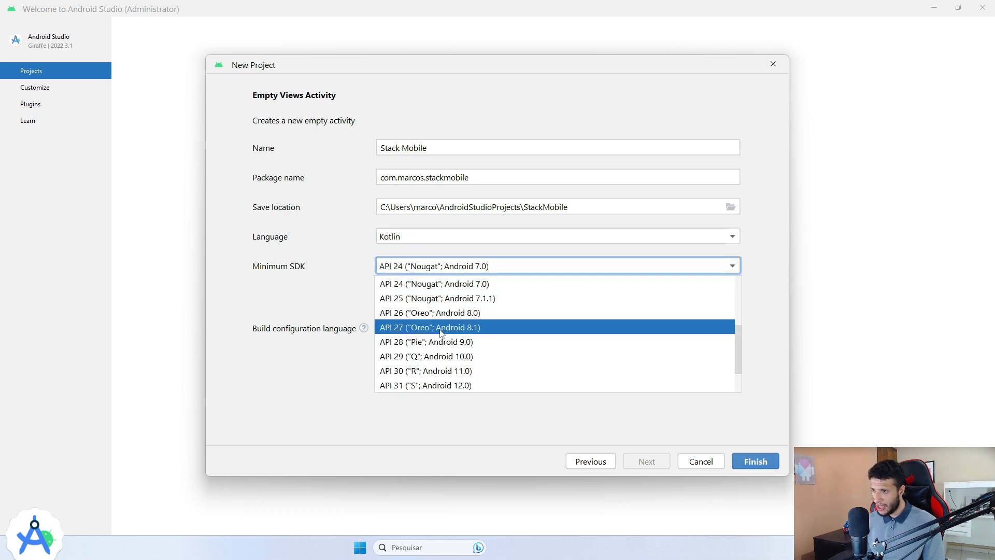
pyautogui.scroll(2, 441, 332)
pyautogui.click(410, 329)
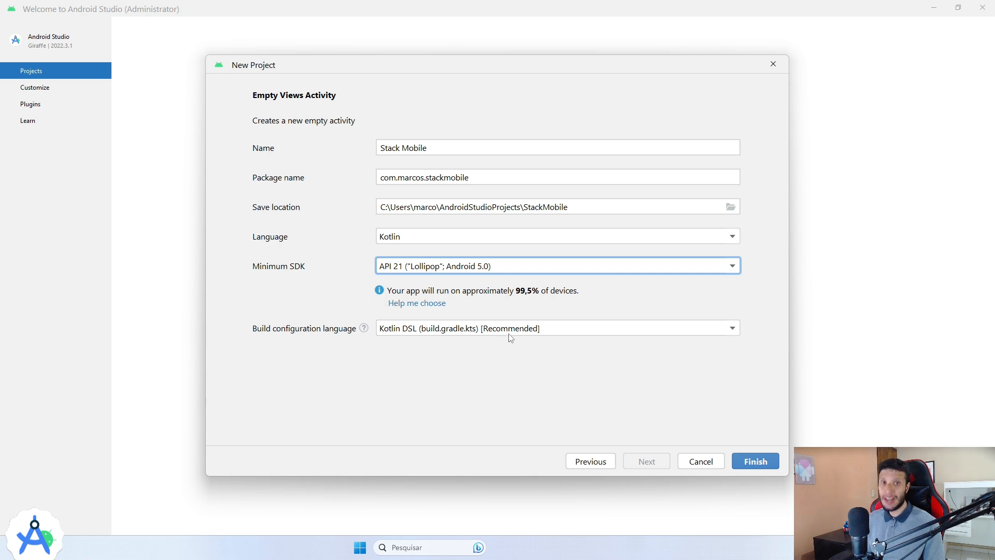
# Choose Kotlin DSL (build.gradle.kts) [Recommended] as the build configuration language and create the project.
pyautogui.click(527, 332)
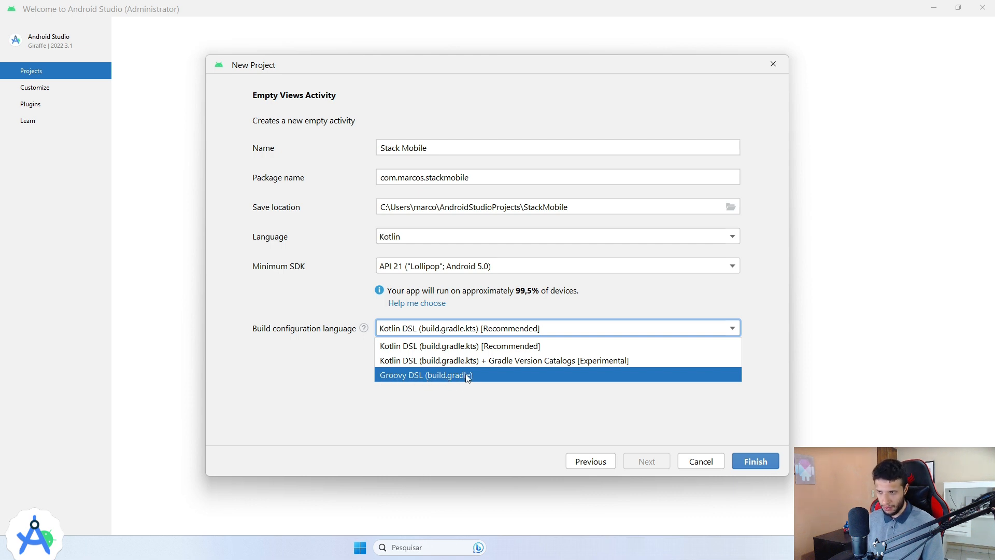
pyautogui.click(433, 351)
pyautogui.click(746, 463)
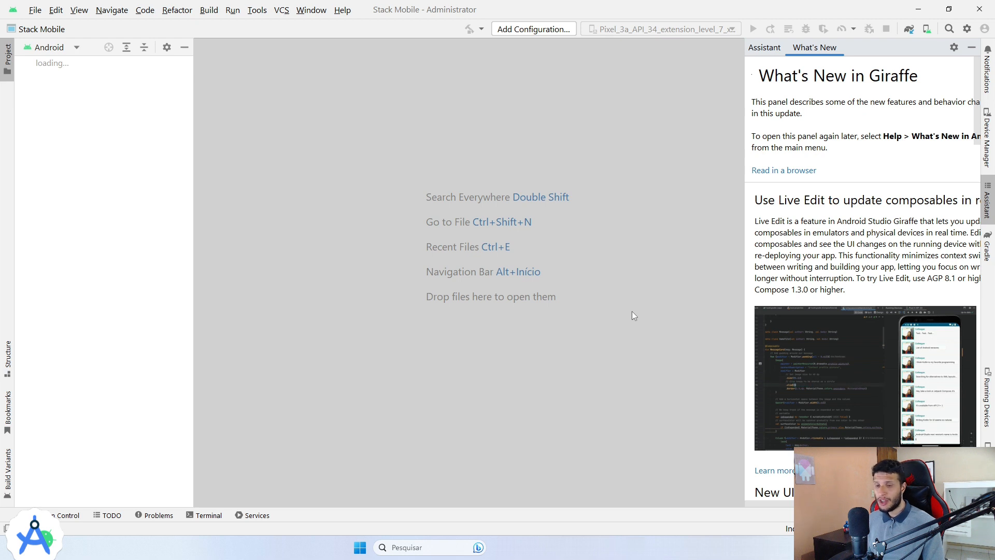
# Switch from the new project's window to another application.
pyautogui.click(513, 547)
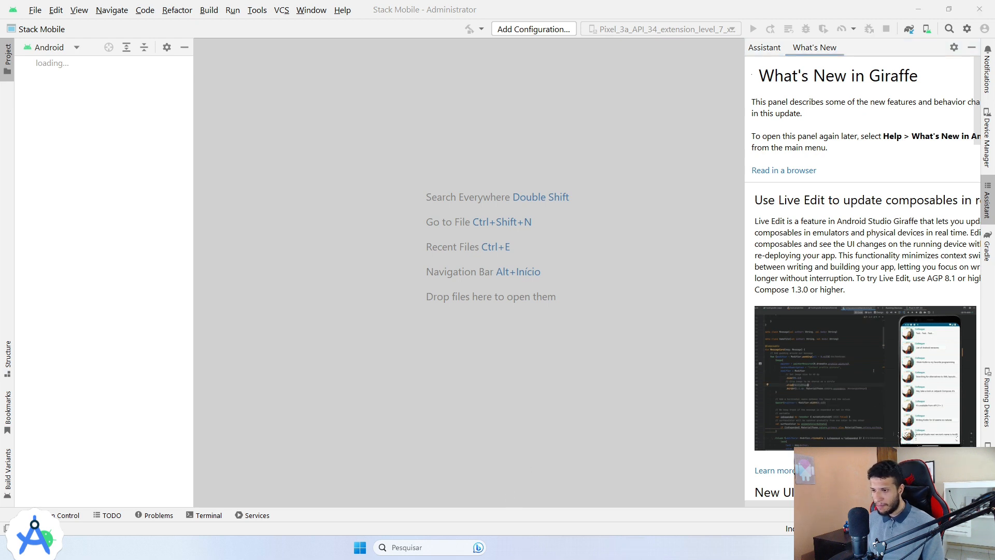
# Browse in File Explorer from the SSD (C:) drive through Usuários and the user's profile folder into the .gradle folder.
pyautogui.scroll(-3, 201, 254)
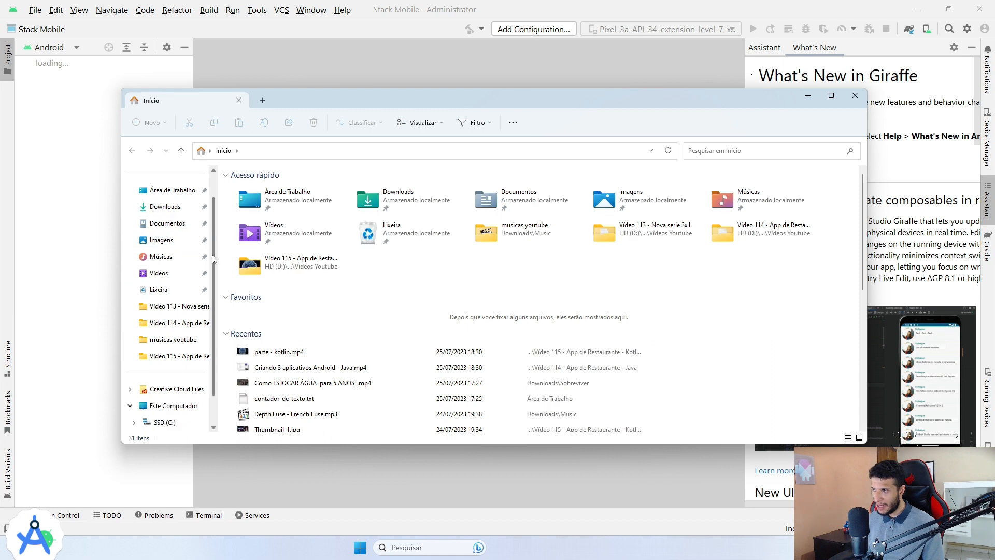
pyautogui.click(173, 372)
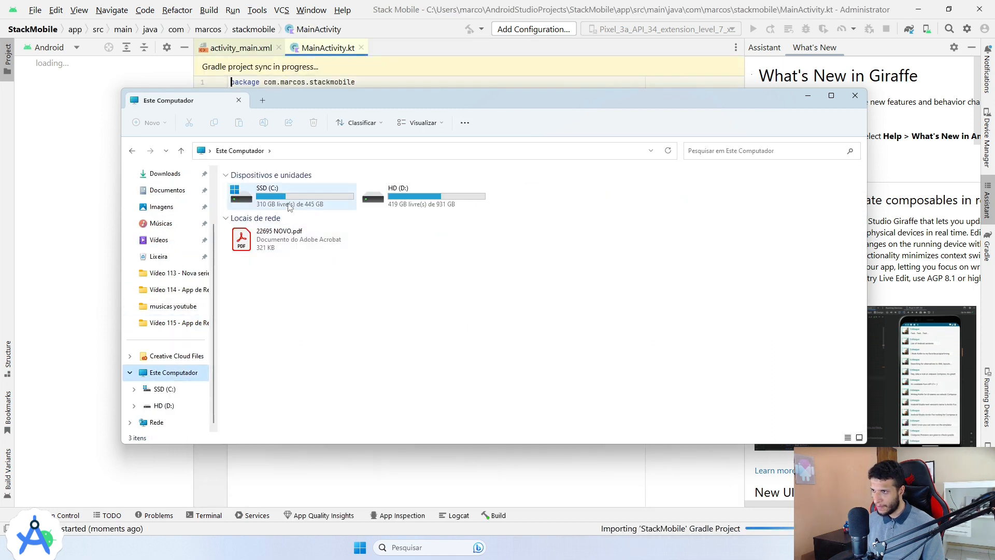
pyautogui.doubleClick(276, 196)
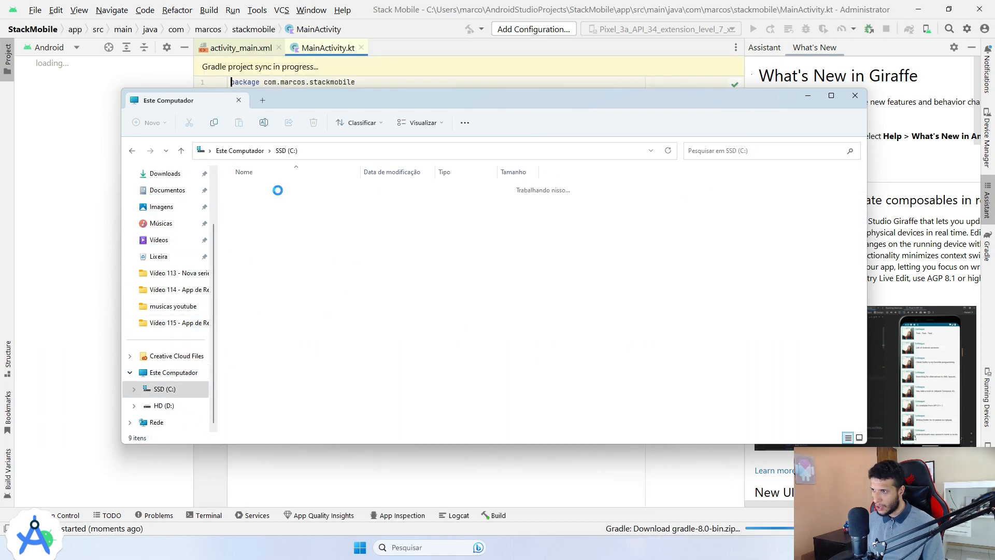
pyautogui.doubleClick(252, 285)
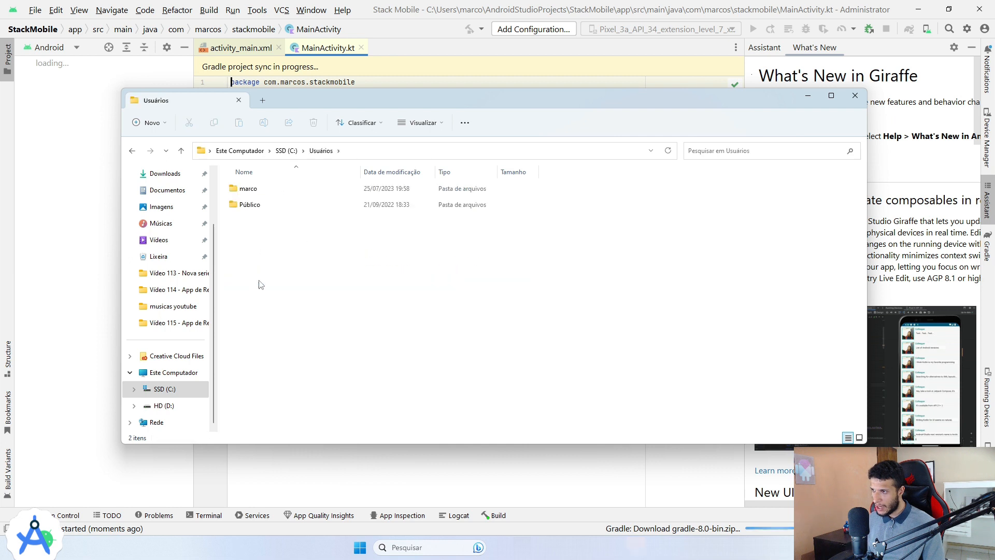
pyautogui.doubleClick(253, 192)
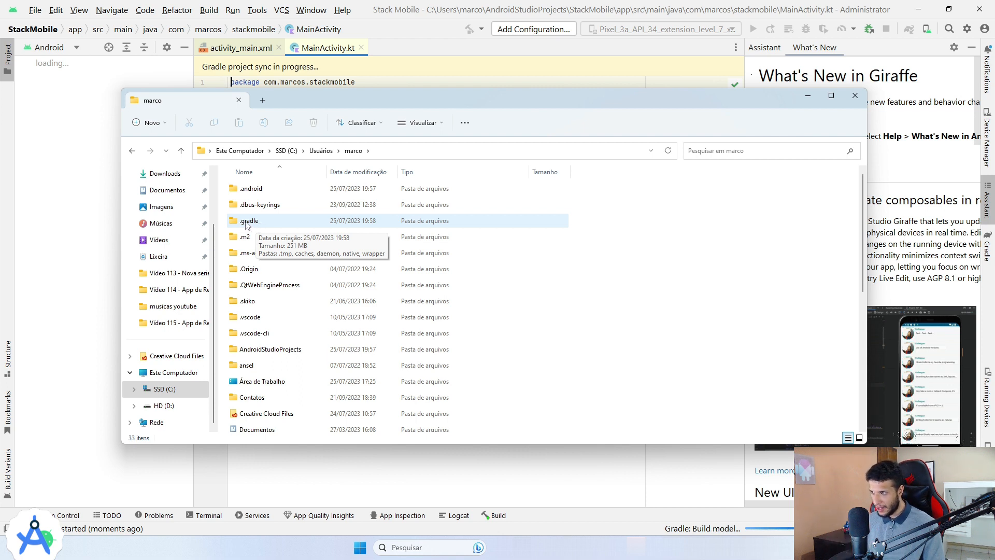
pyautogui.doubleClick(247, 222)
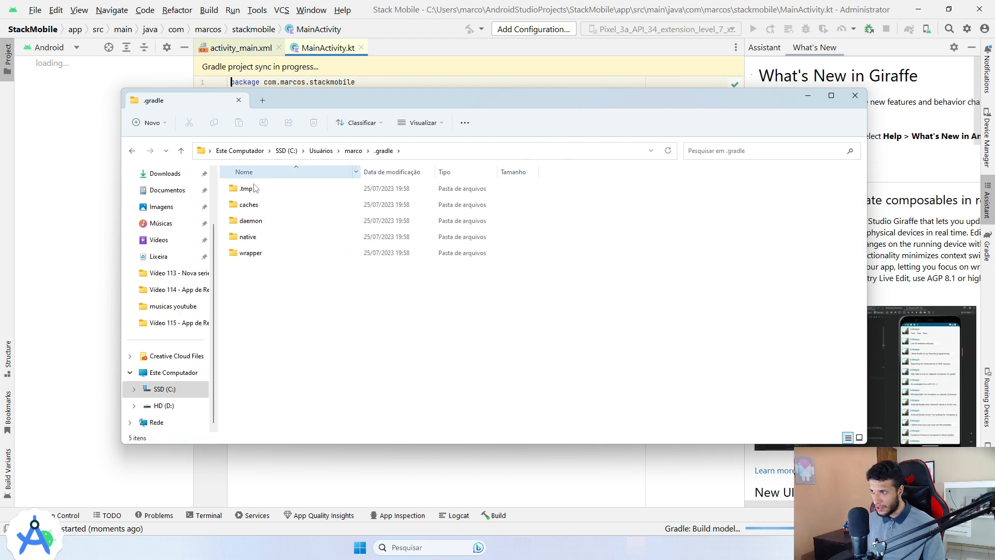
# Go back to the profile folder, recheck the .gradle folder's contents, and close the File Explorer window.
pyautogui.click(181, 150)
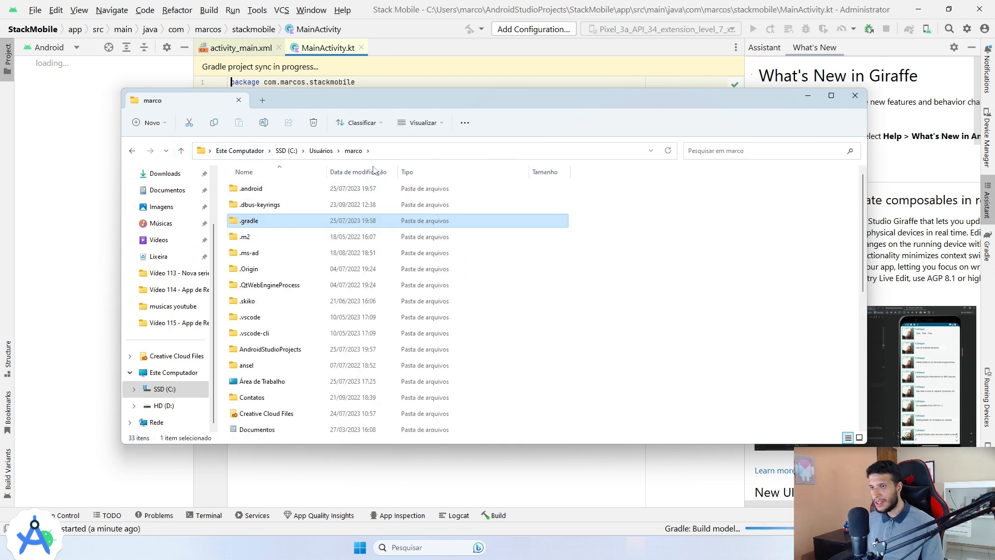
pyautogui.doubleClick(250, 224)
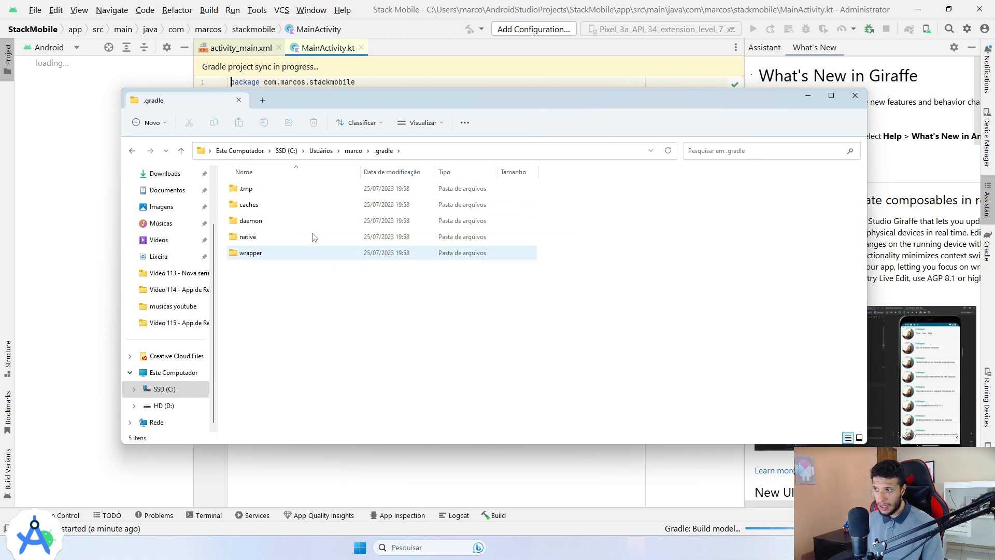
pyautogui.click(181, 151)
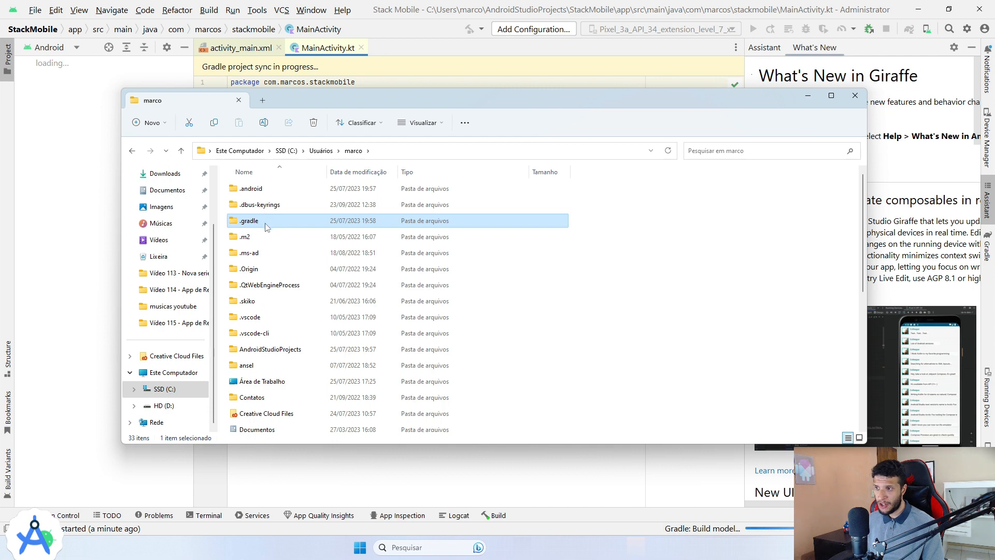
pyautogui.click(856, 95)
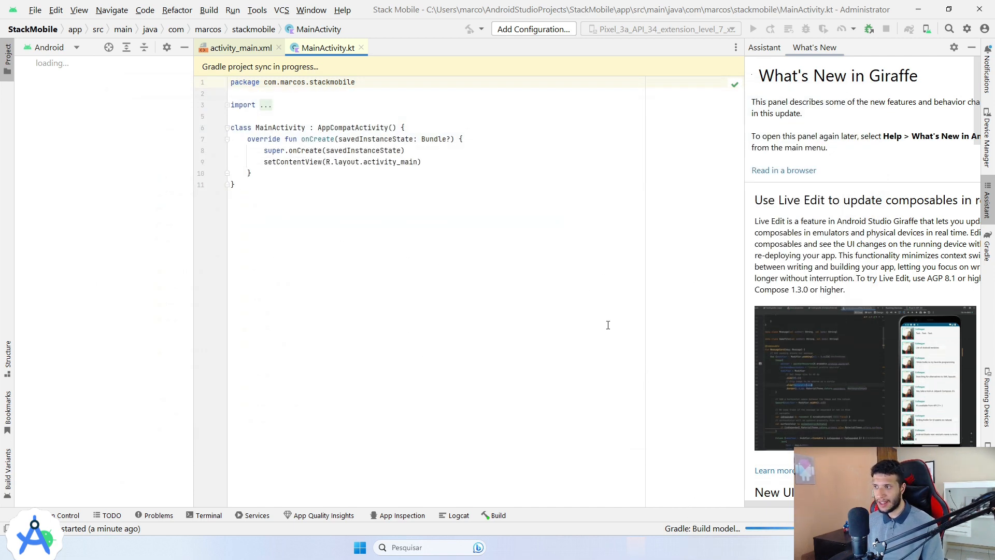
# Skim the What's New in Giraffe notes and hide the Assistant panel.
pyautogui.scroll(-3, 831, 330)
pyautogui.scroll(3, 832, 331)
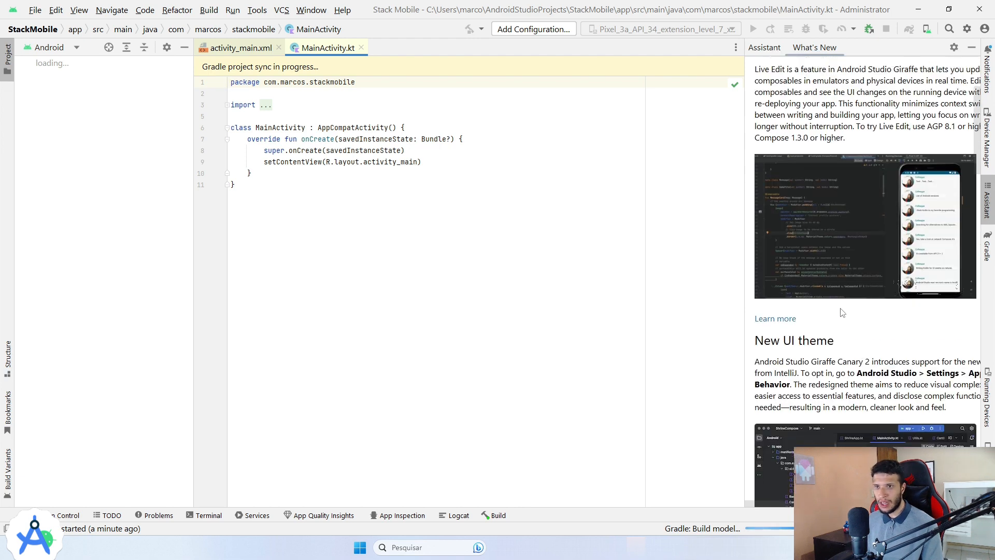
pyautogui.scroll(-8, 831, 331)
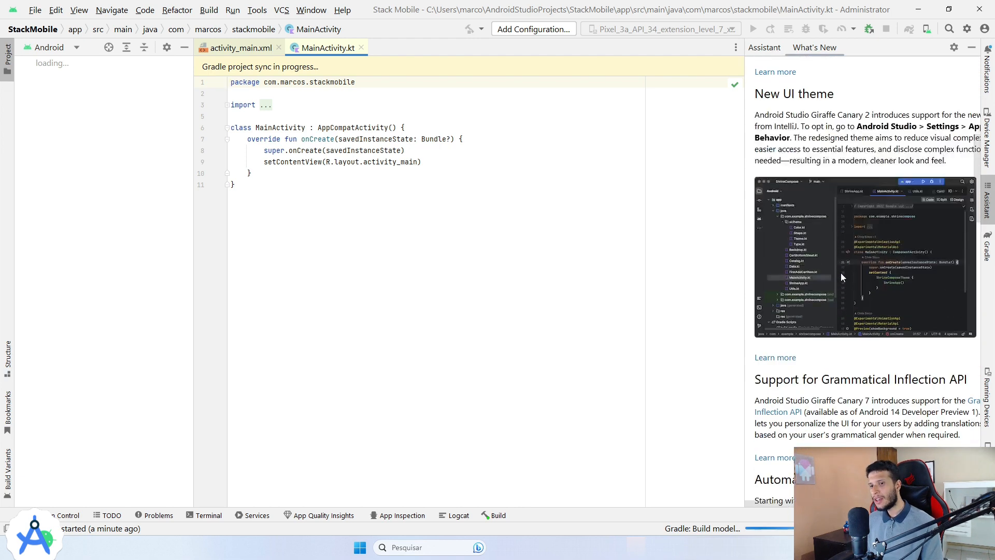
pyautogui.scroll(-10, 863, 280)
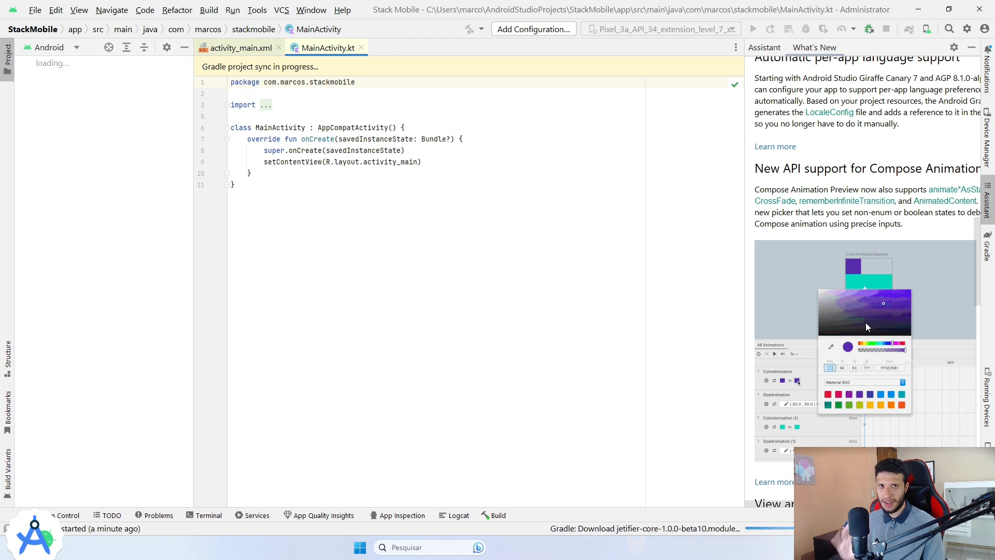
pyautogui.click(972, 47)
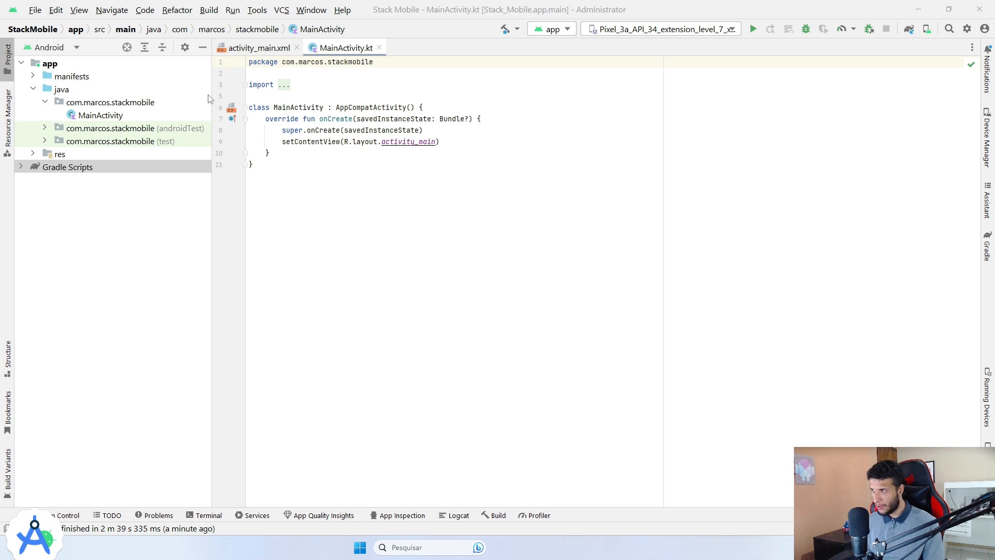
# View the activity_main.xml layout design and return to the MainActivity.kt code.
pyautogui.click(258, 48)
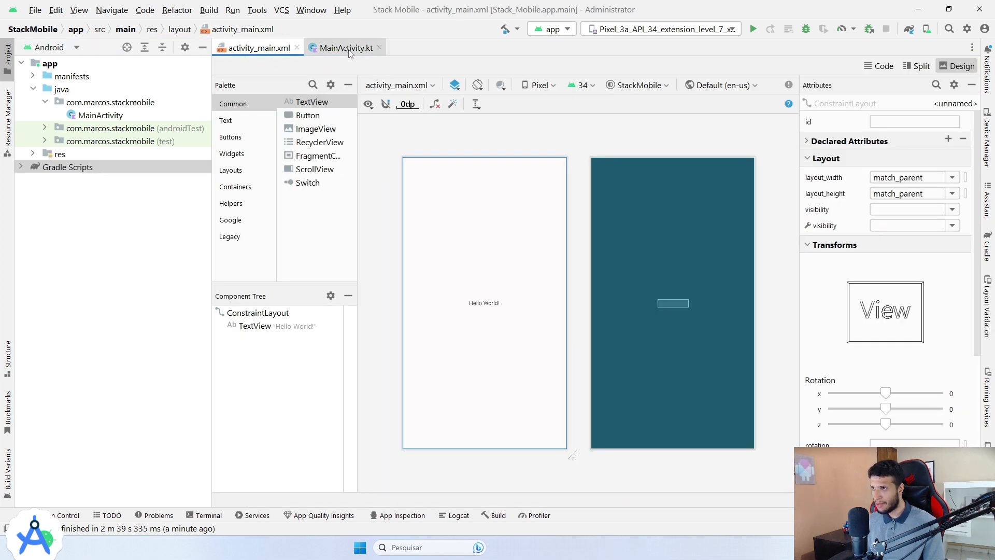
pyautogui.click(346, 48)
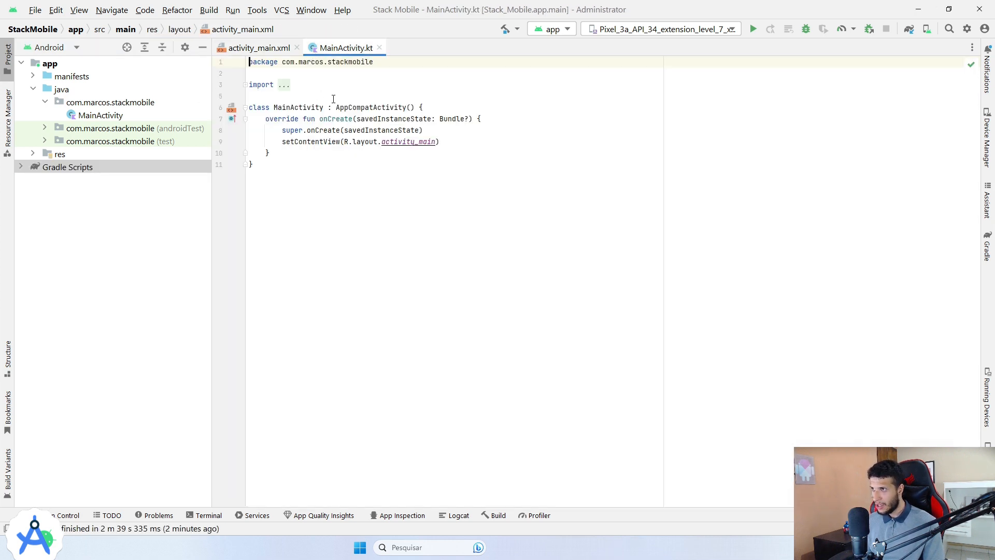
# Collapse the main source package, expand res, and look inside its drawable, layout and mipmap folders.
pyautogui.click(45, 102)
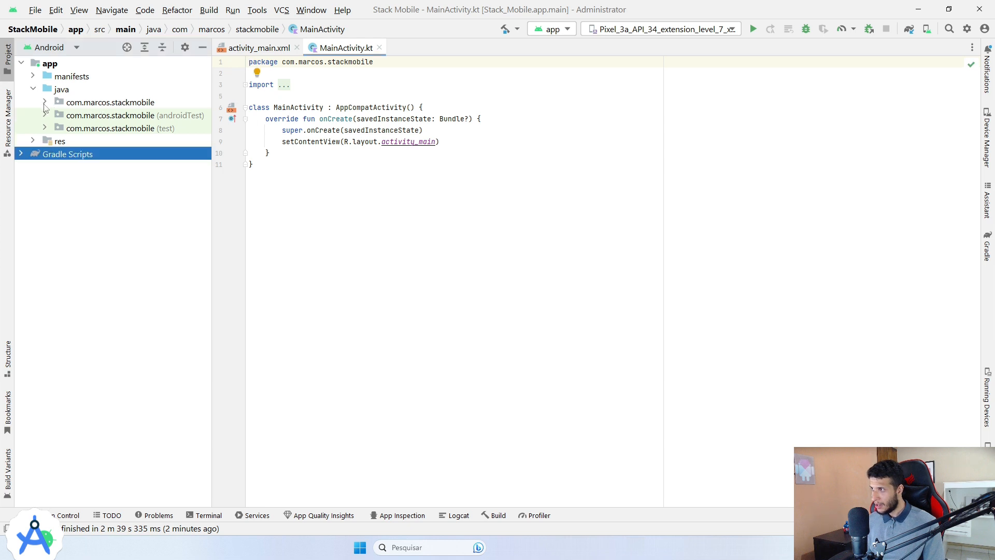
pyautogui.click(33, 141)
pyautogui.click(45, 154)
pyautogui.click(45, 154)
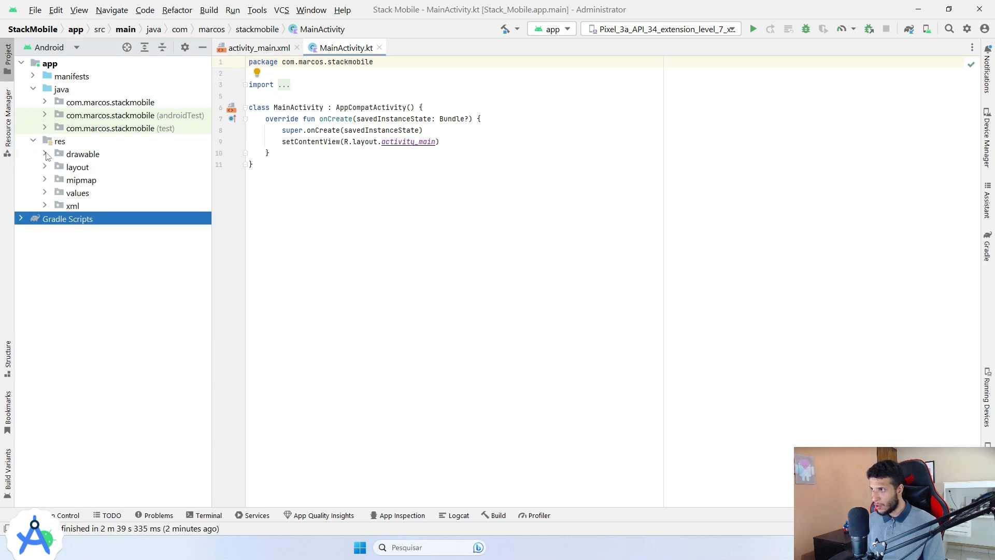
pyautogui.click(45, 167)
pyautogui.click(45, 167)
pyautogui.click(46, 179)
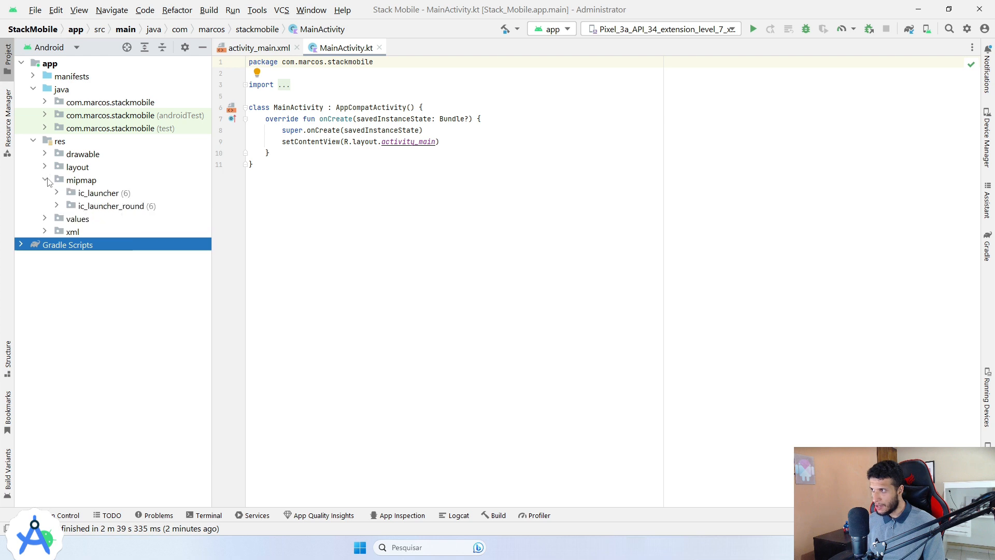
pyautogui.click(45, 180)
# Look inside the values, themes and xml resource folders, collapsing each one again.
pyautogui.click(46, 193)
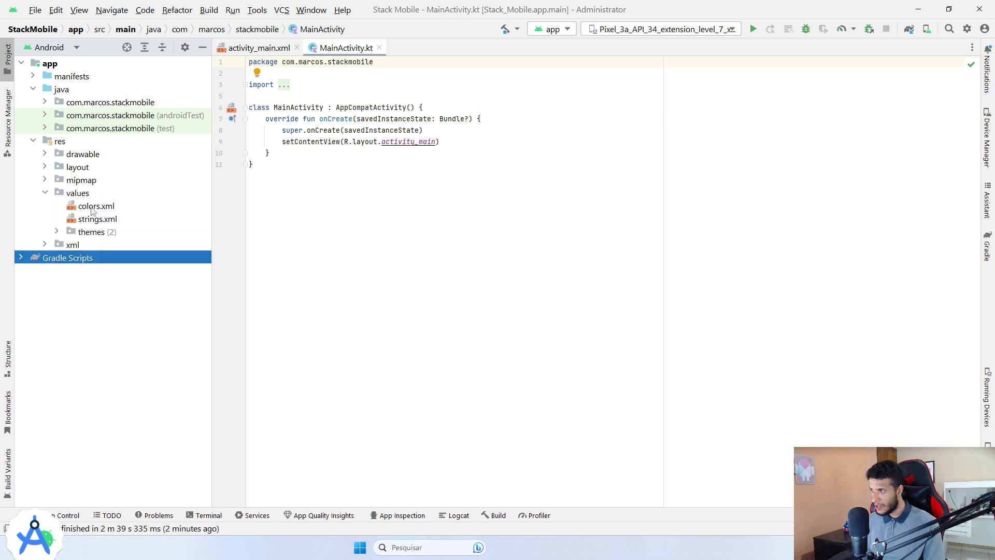
pyautogui.click(57, 232)
pyautogui.click(57, 232)
pyautogui.click(45, 244)
pyautogui.click(45, 245)
pyautogui.click(45, 193)
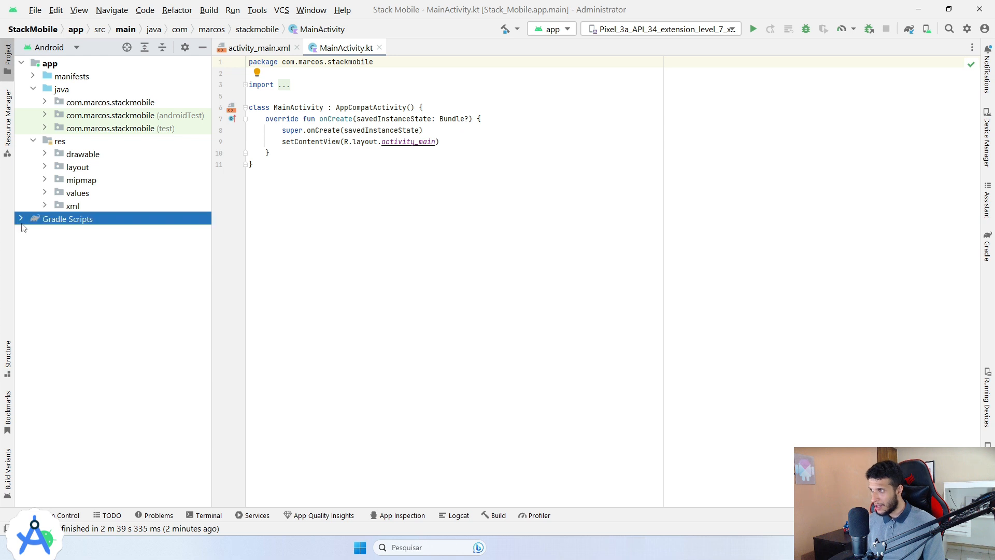
# Expand Gradle Scripts, point out the project and module build.gradle.kts files, and collapse the group.
pyautogui.click(21, 218)
pyautogui.click(81, 233)
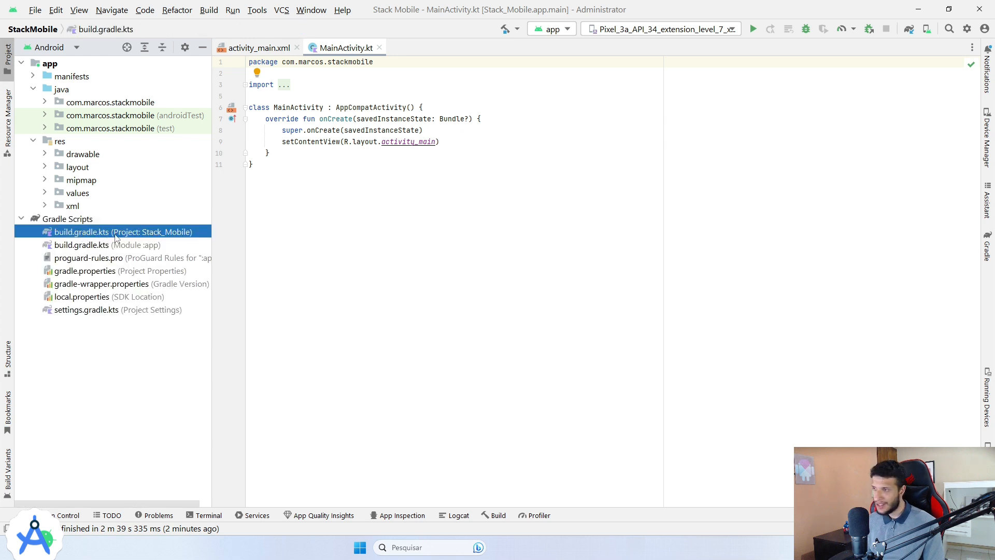
pyautogui.click(99, 245)
pyautogui.click(21, 219)
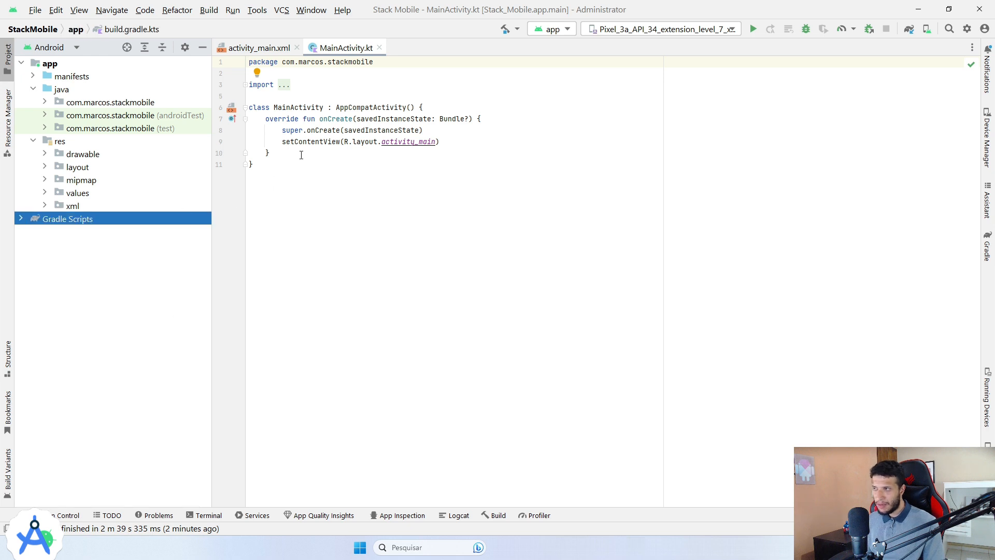
# Expand manifests, open AndroidManifest.xml to view it, and close the file.
pyautogui.click(33, 77)
pyautogui.doubleClick(98, 89)
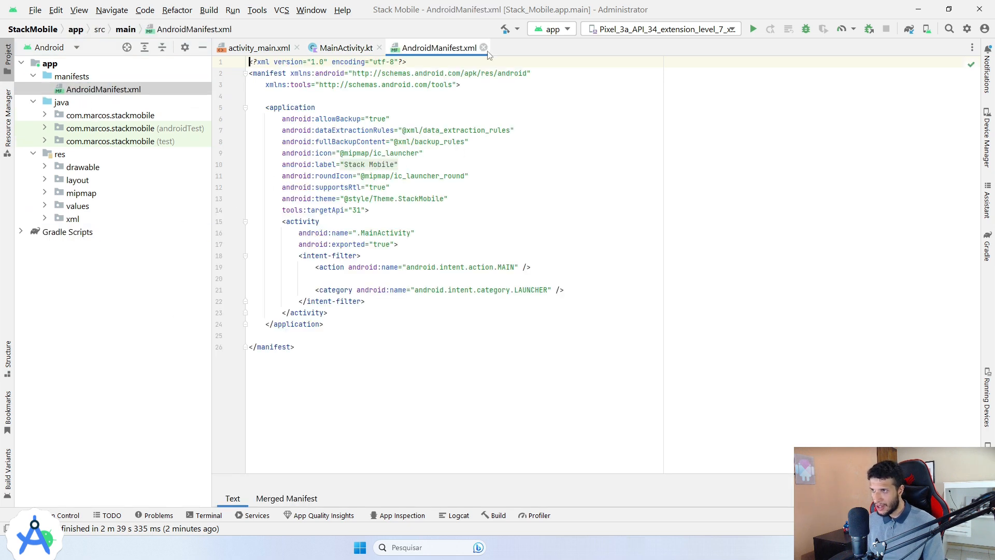
pyautogui.click(484, 48)
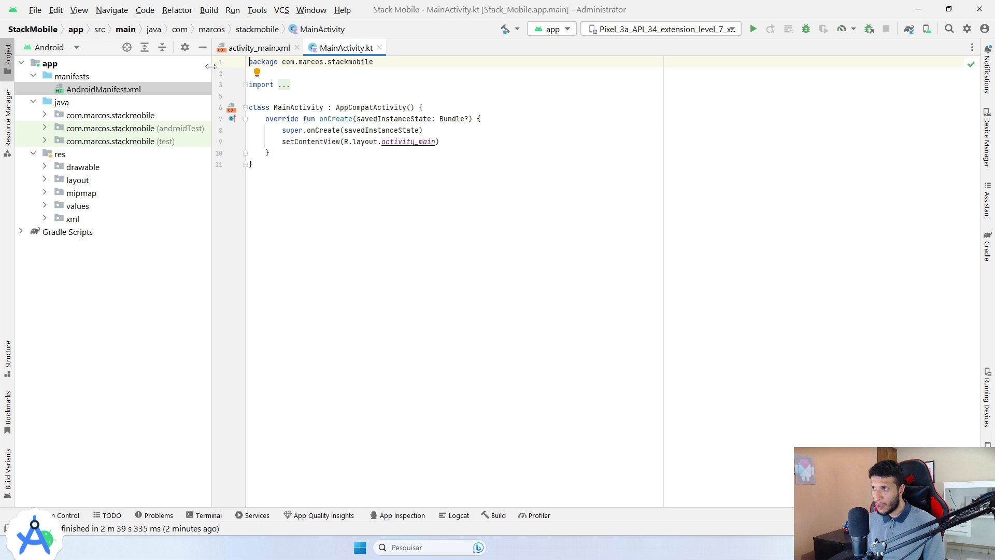
# Narrow the project pane and highlight the MainActivity class code in the editor.
pyautogui.moveTo(211, 66); pyautogui.dragTo(181, 69)
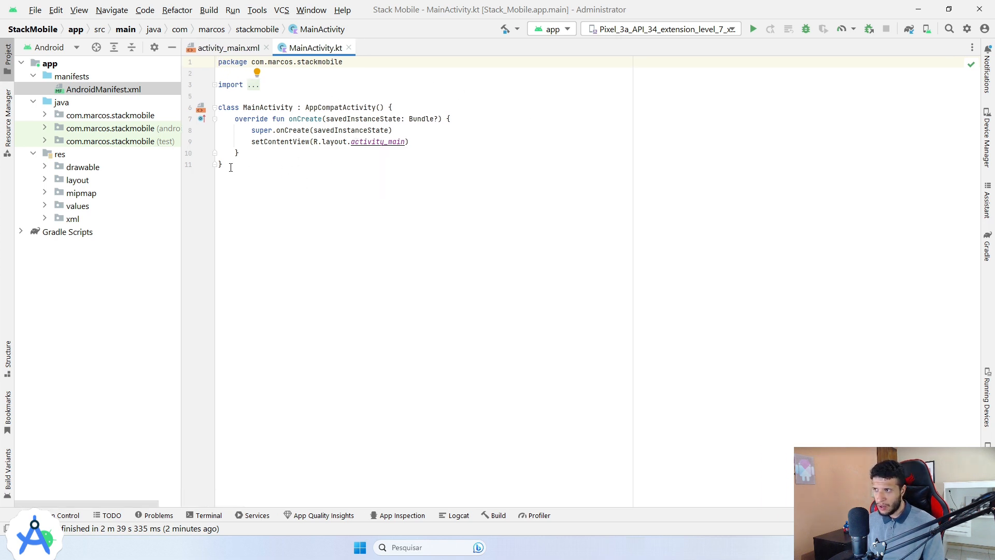
pyautogui.moveTo(230, 167); pyautogui.dragTo(218, 96)
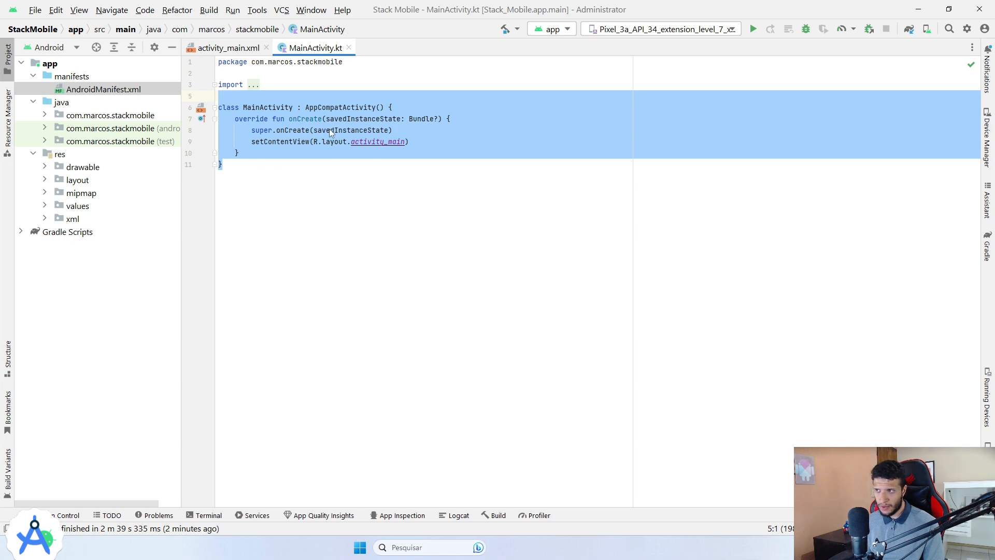
pyautogui.click(330, 133)
# Show activity_main.xml in Split view with its XML code beside the layout preview.
pyautogui.click(229, 48)
pyautogui.click(917, 66)
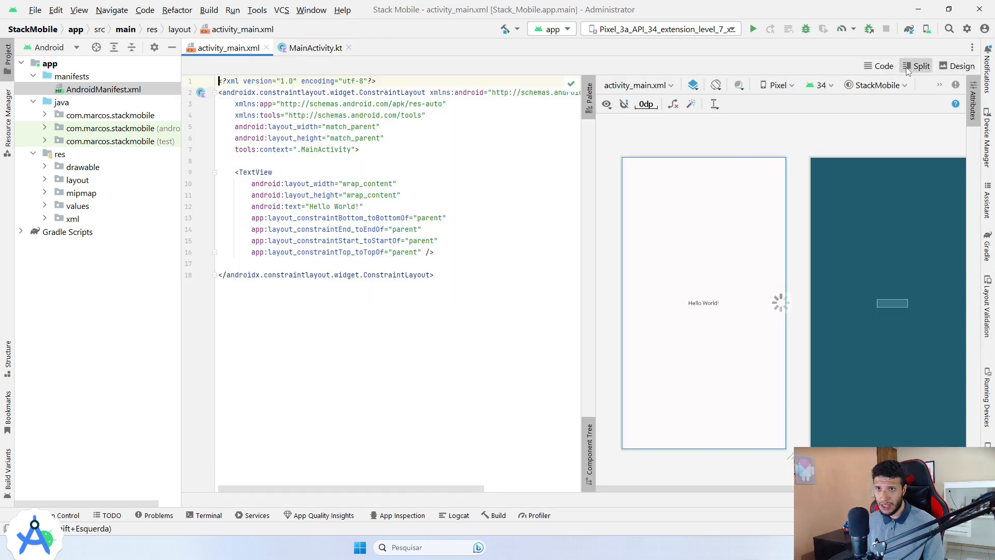
pyautogui.click(326, 126)
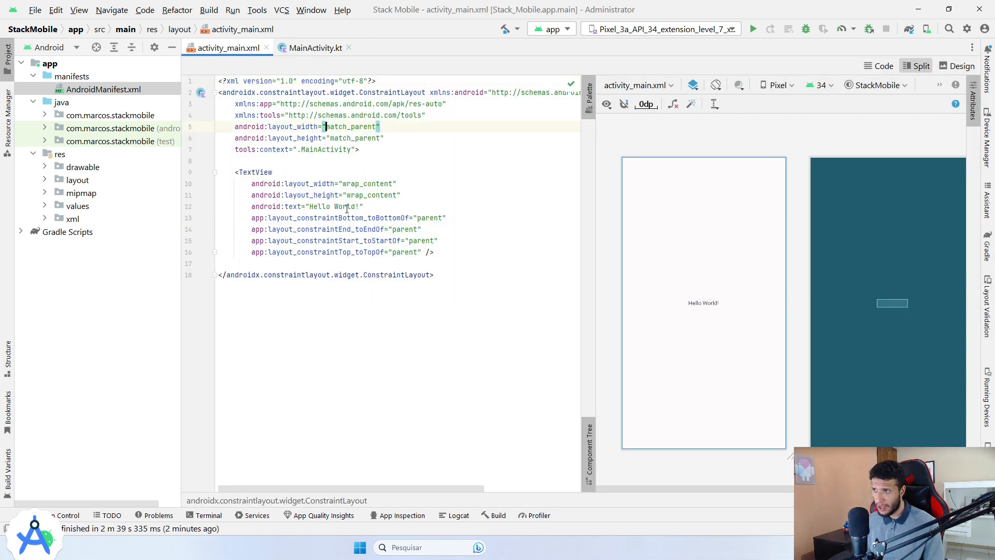
# Return to MainActivity.kt, highlight its import and class code, and widen the project pane to fit the package names.
pyautogui.click(315, 48)
pyautogui.moveTo(229, 165); pyautogui.dragTo(218, 86)
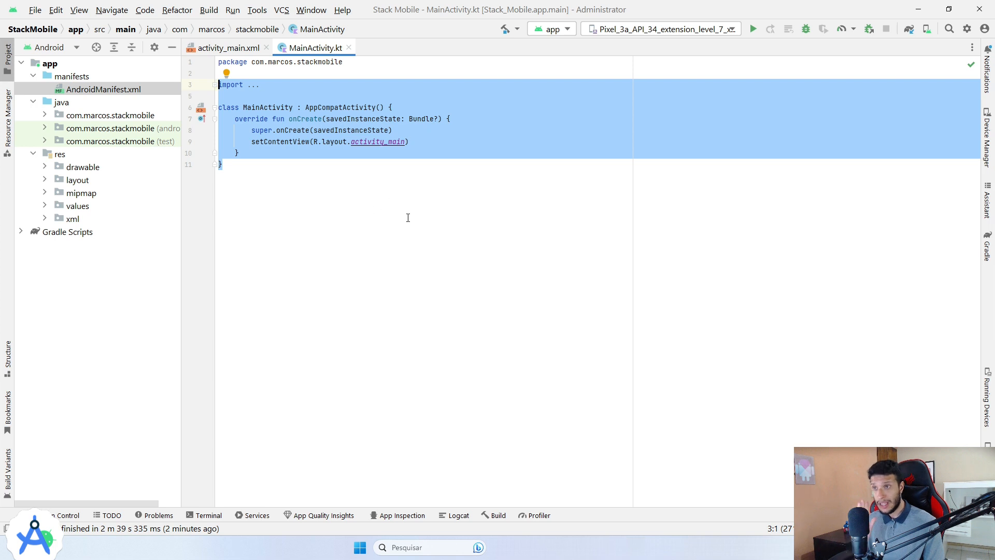
pyautogui.click(434, 193)
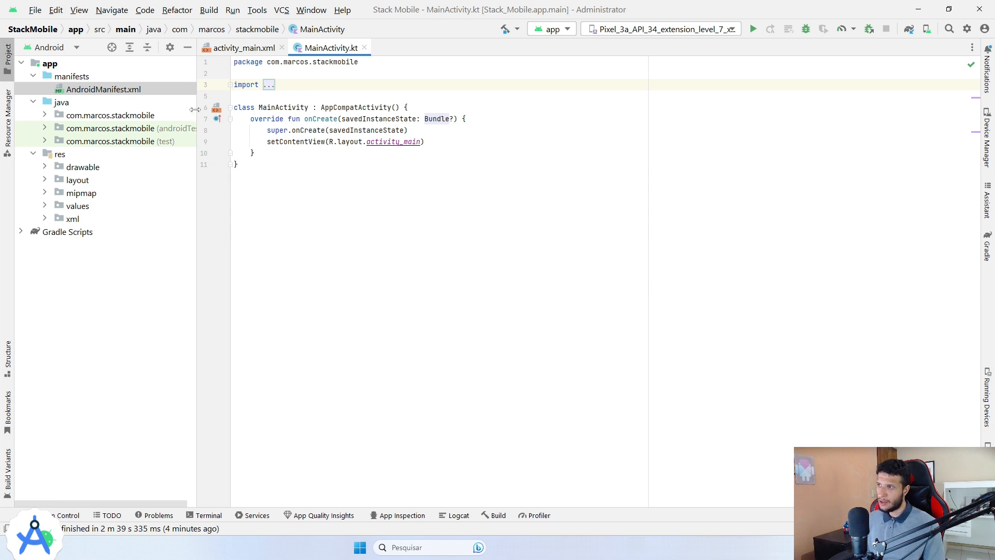
pyautogui.moveTo(198, 146); pyautogui.dragTo(215, 144)
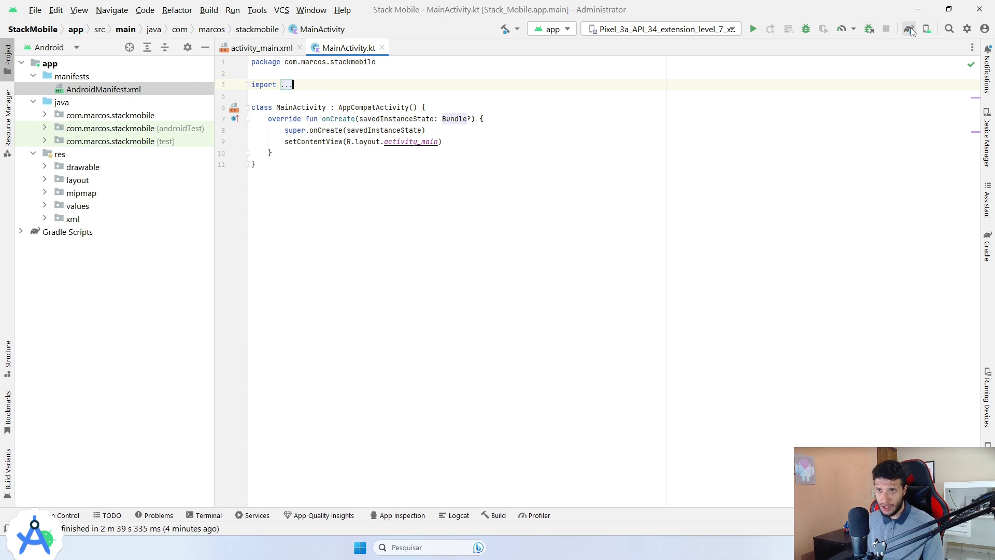
# Search everywhere for "sdk ma" and open the SDK Manager settings.
pyautogui.click(949, 28)
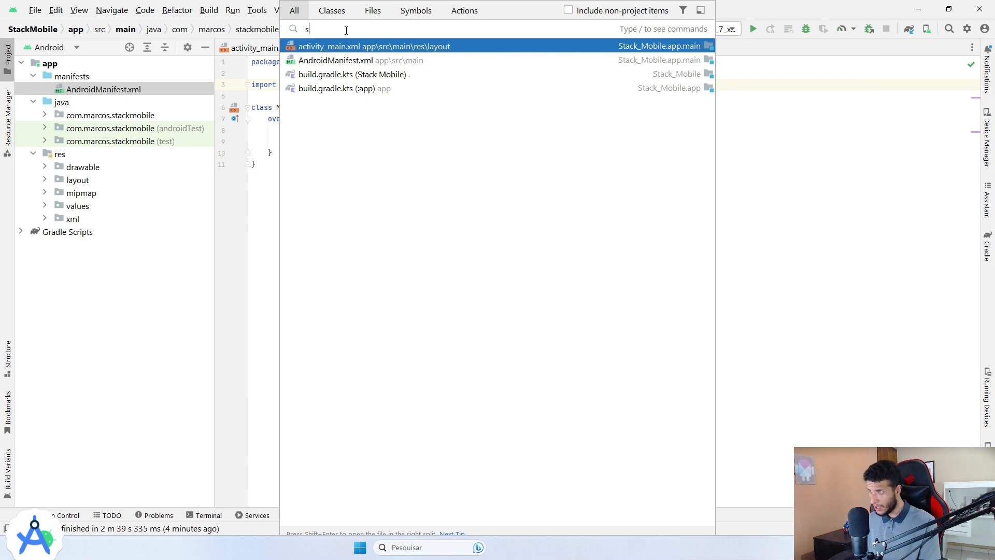
pyautogui.write('sdk ma')
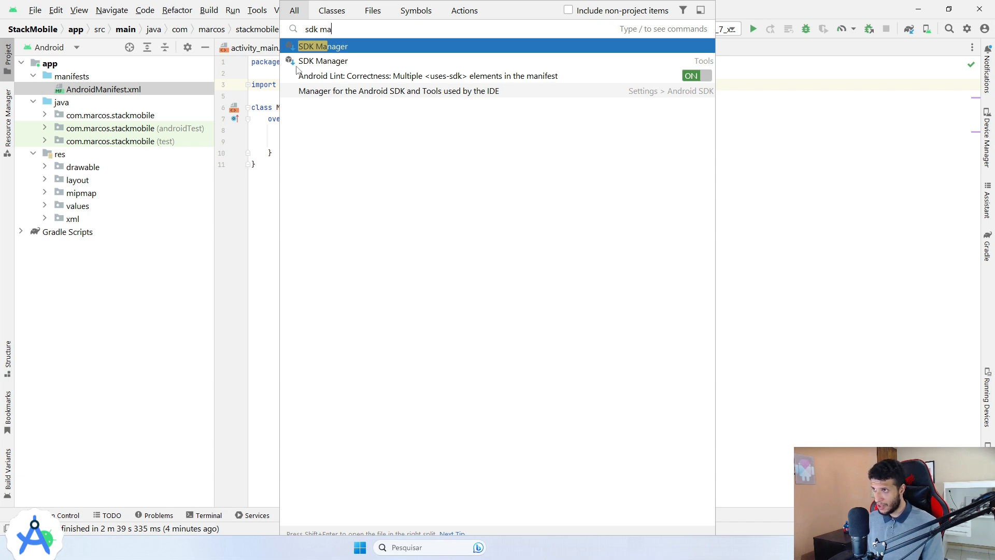
pyautogui.click(319, 61)
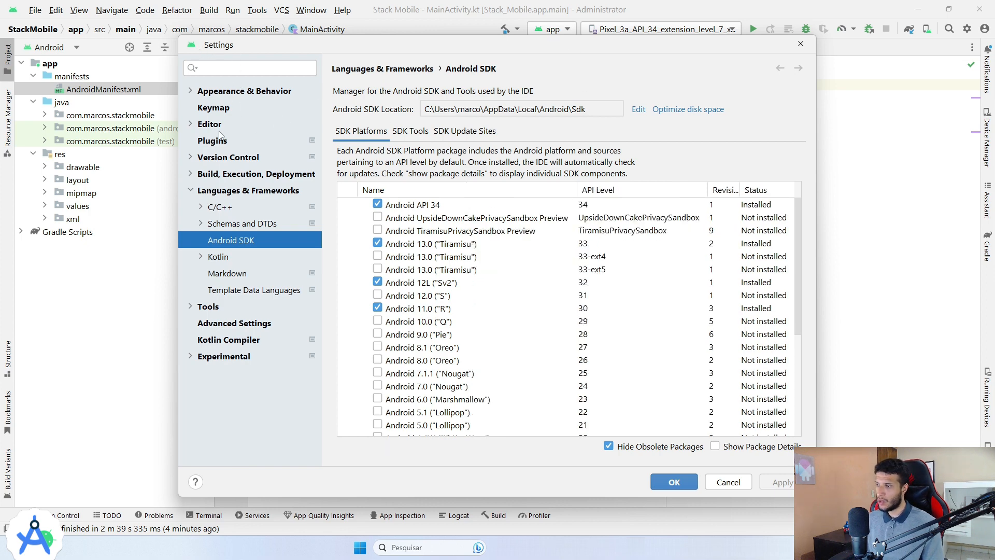
# Close the SDK settings, and show that they can be reached again through the IDE settings and the global search.
pyautogui.click(801, 44)
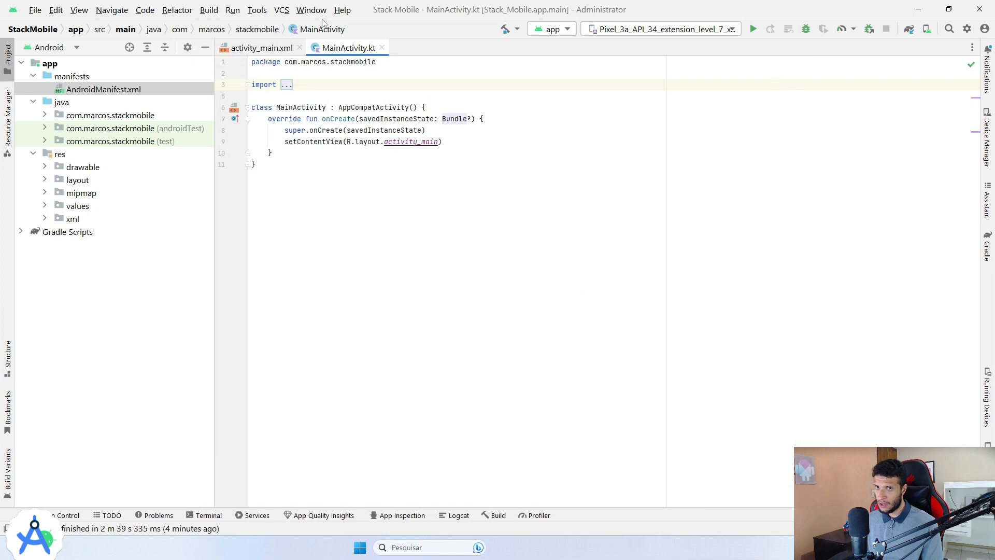
pyautogui.click(34, 12)
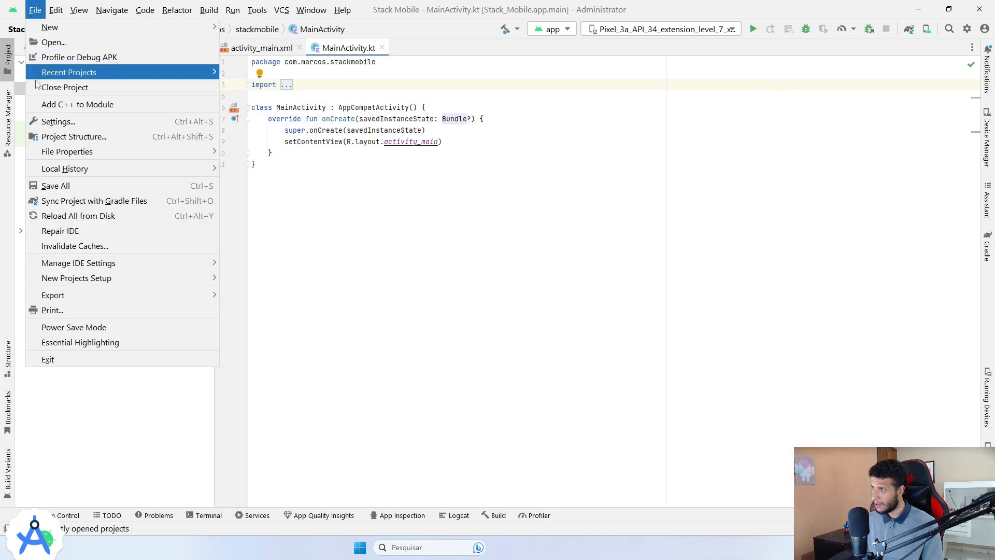
pyautogui.click(58, 122)
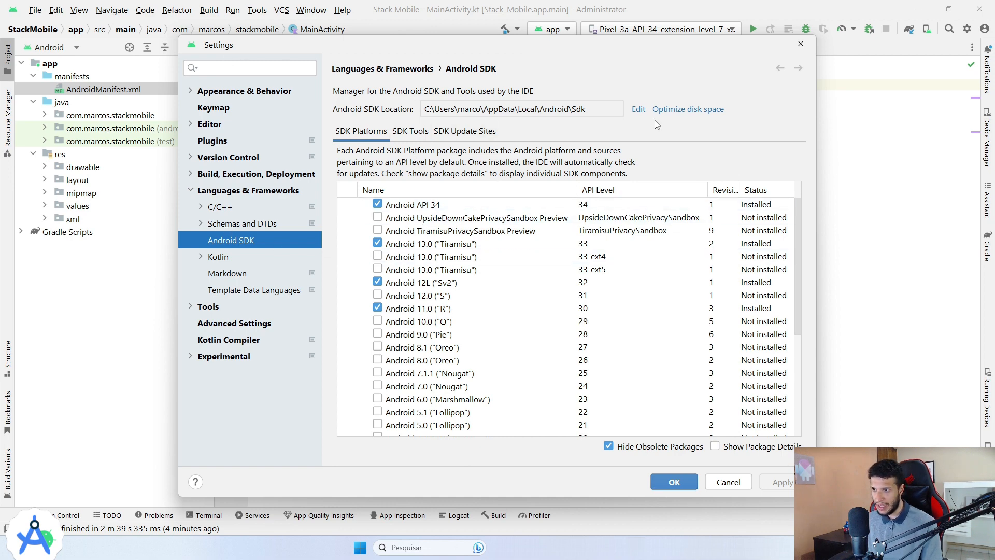
pyautogui.click(801, 44)
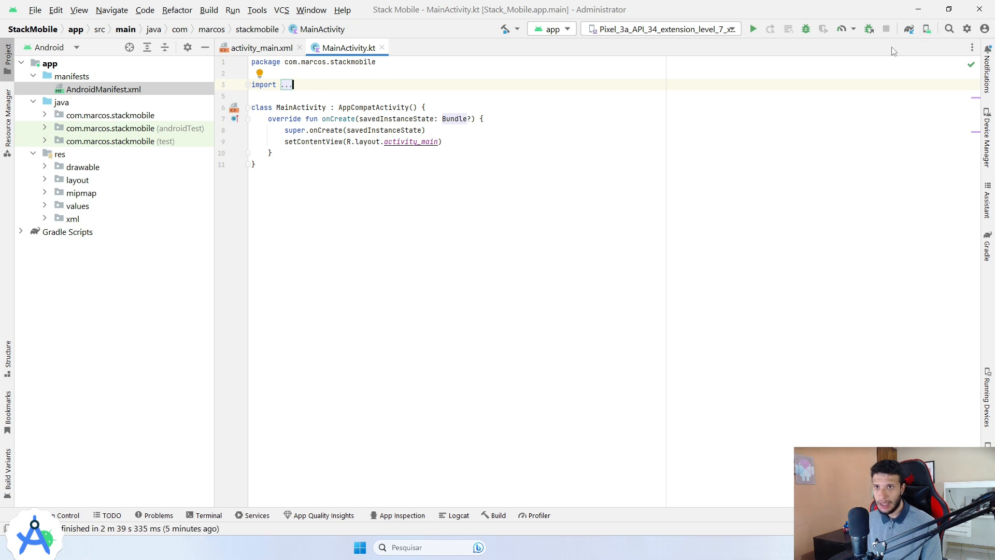
pyautogui.click(950, 29)
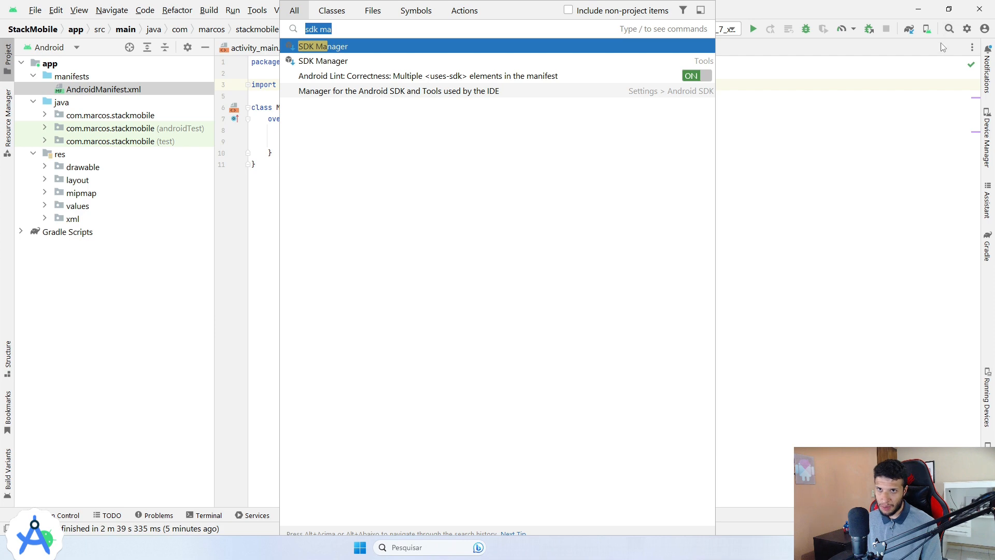
pyautogui.click(799, 92)
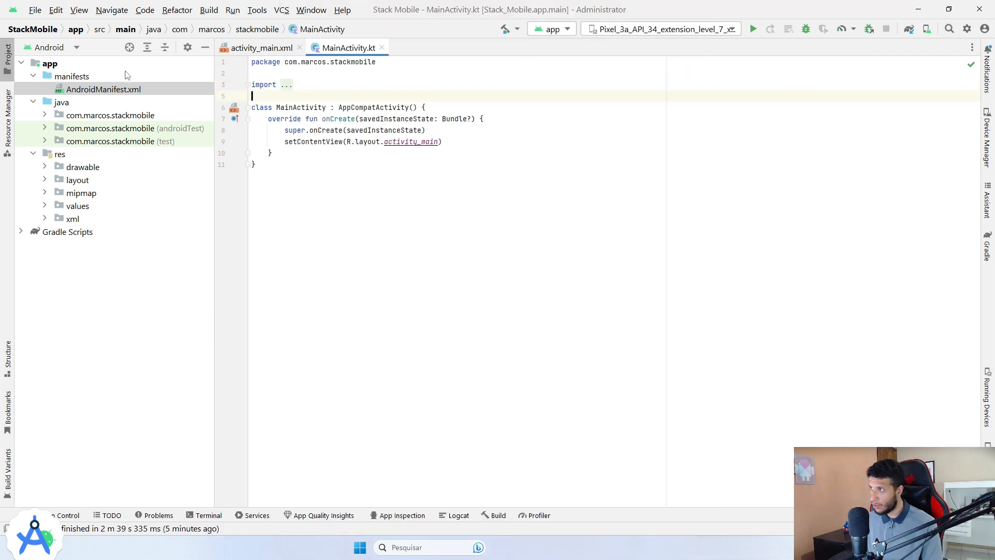
# Open the IDE's editor font settings and set the code font size to 21.
pyautogui.click(36, 11)
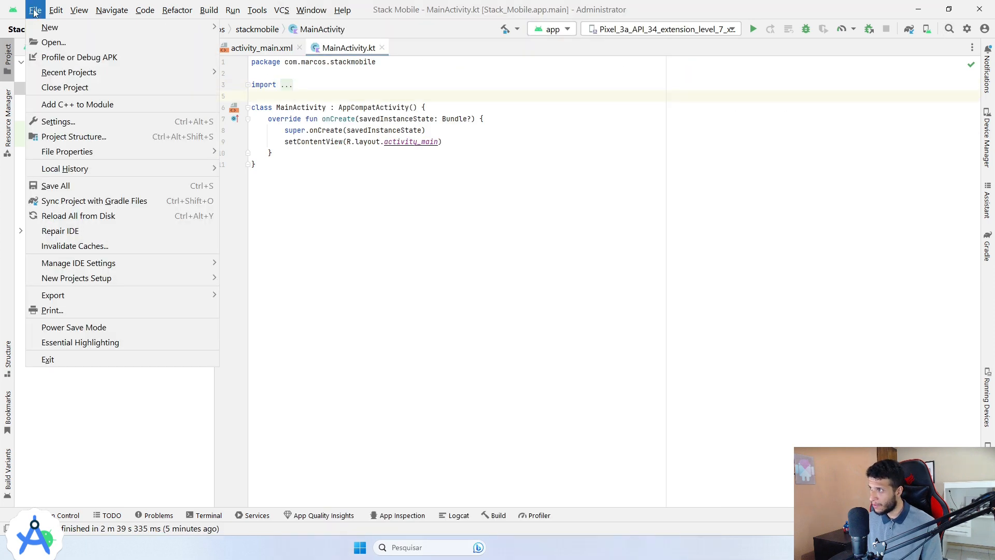
pyautogui.click(49, 123)
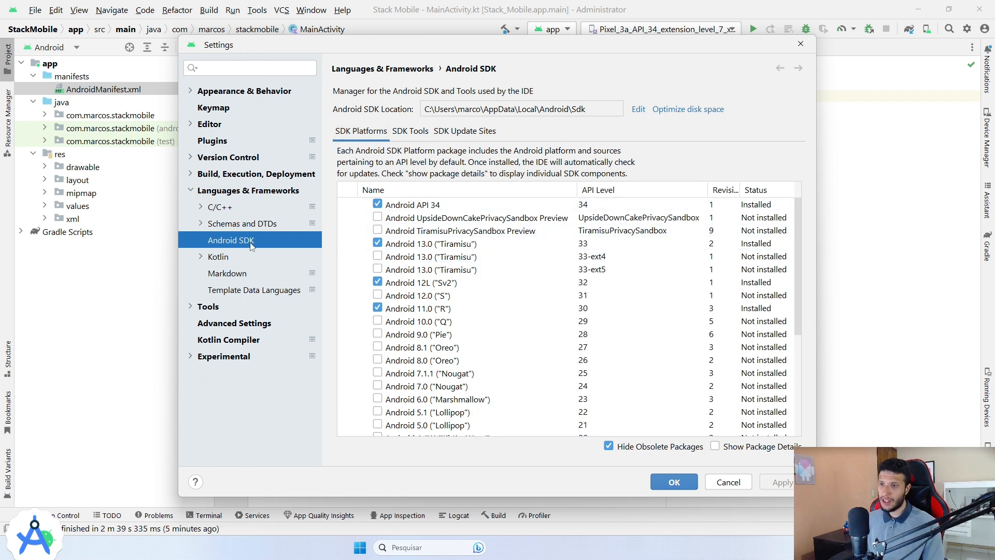
pyautogui.click(209, 126)
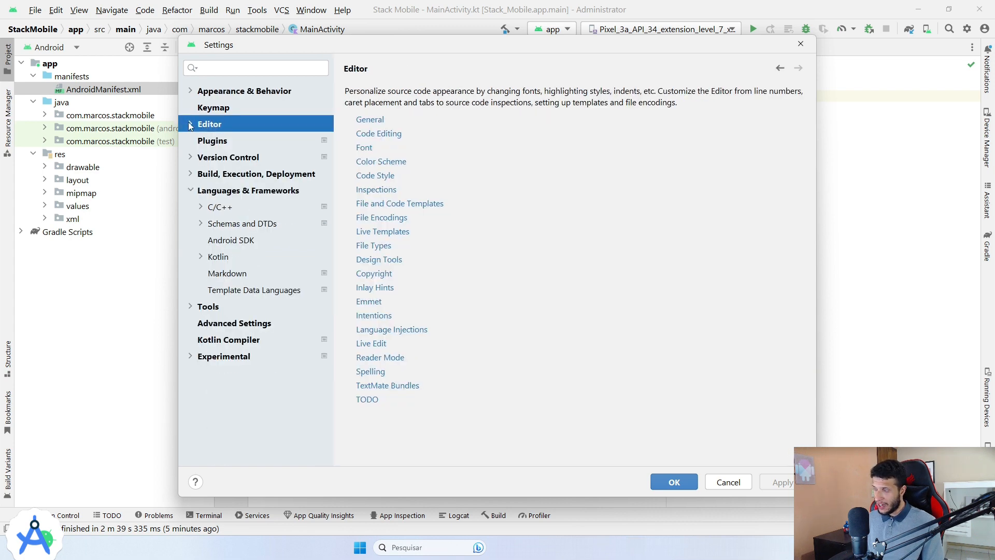
pyautogui.click(191, 125)
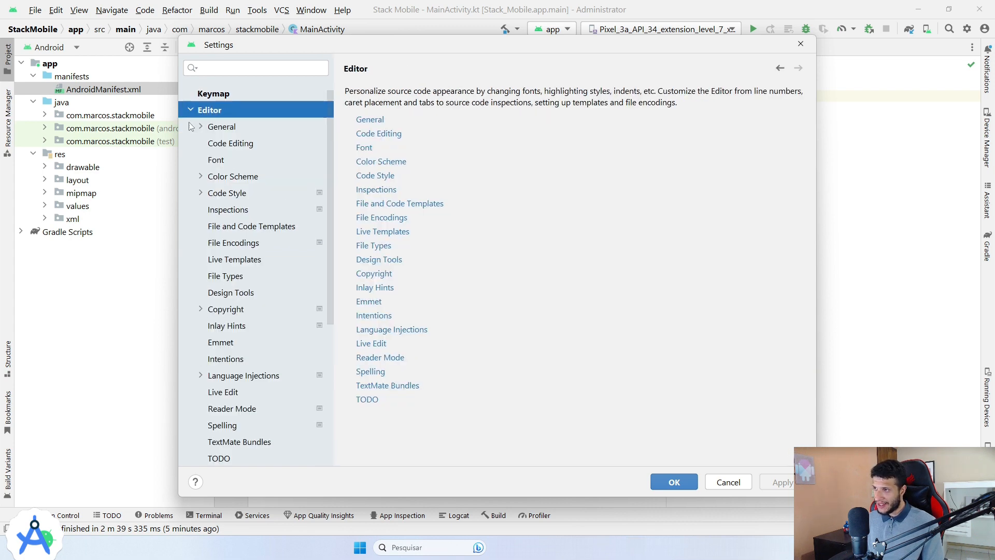
pyautogui.click(218, 163)
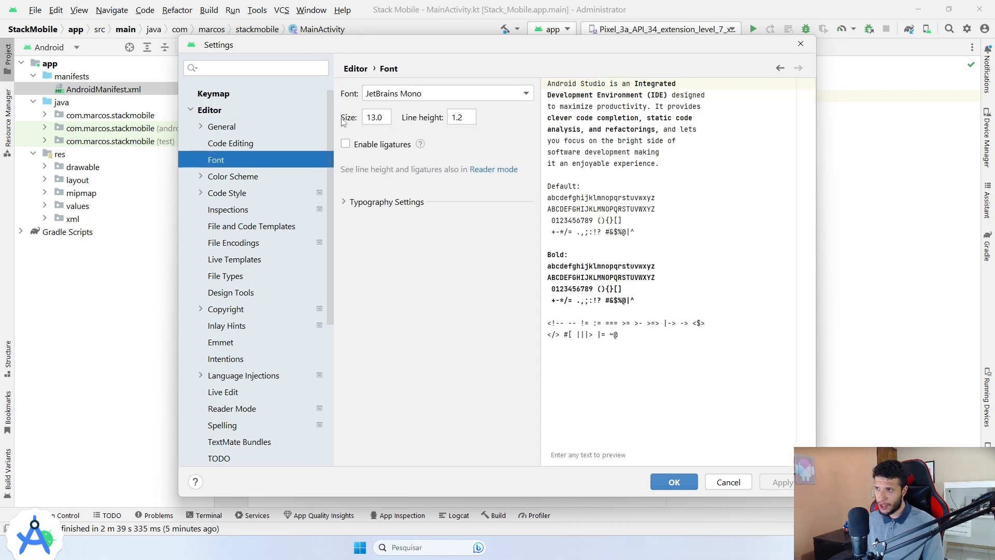
pyautogui.moveTo(375, 117); pyautogui.dragTo(362, 117)
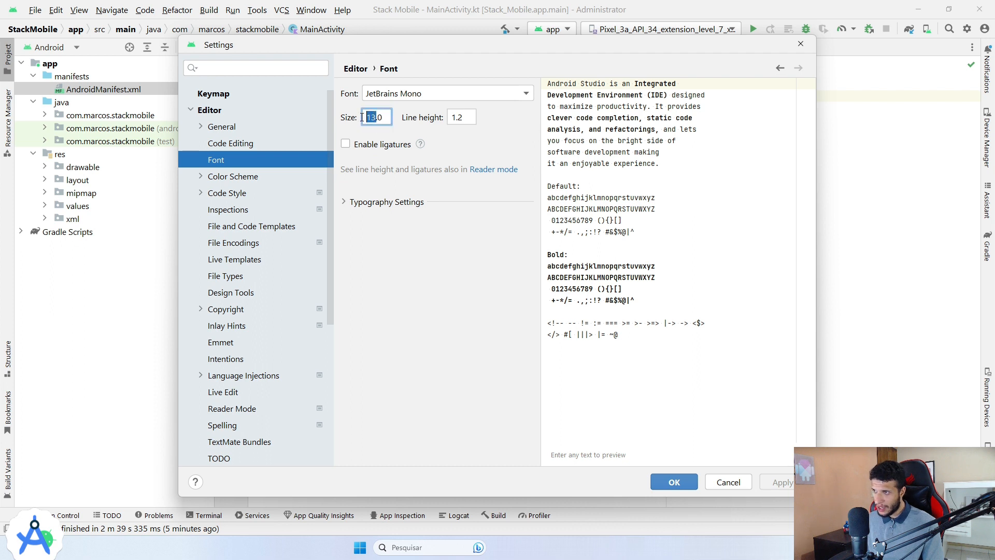
pyautogui.write('21')
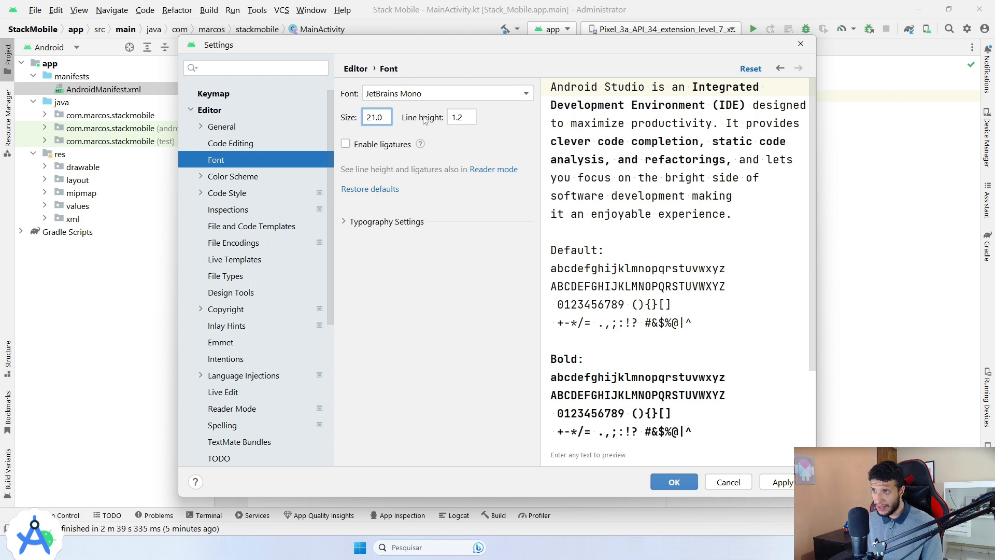
# Try editor line heights of 1.9, 2 and 2.5 against the preview text, and return to 1.2.
pyautogui.moveTo(464, 118); pyautogui.dragTo(456, 118)
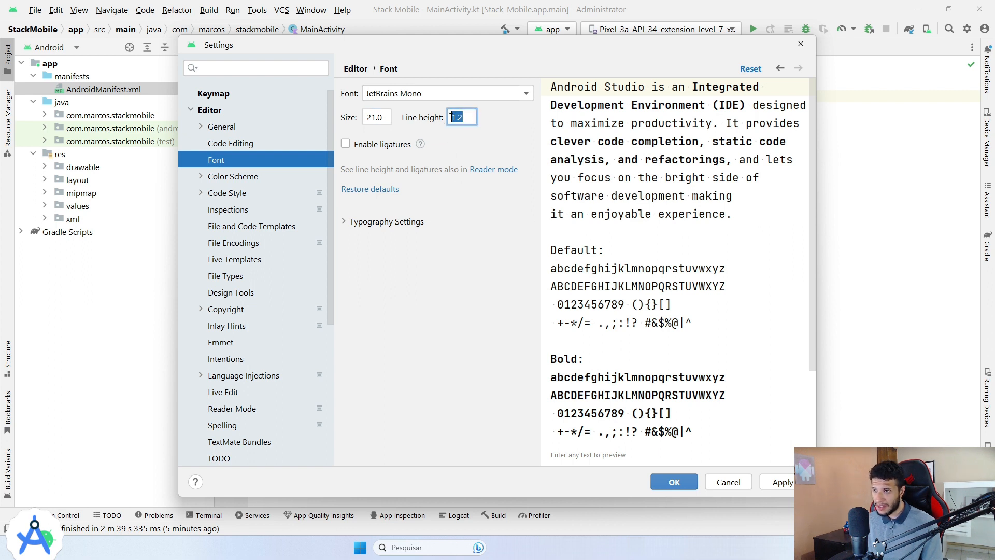
pyautogui.click(471, 117)
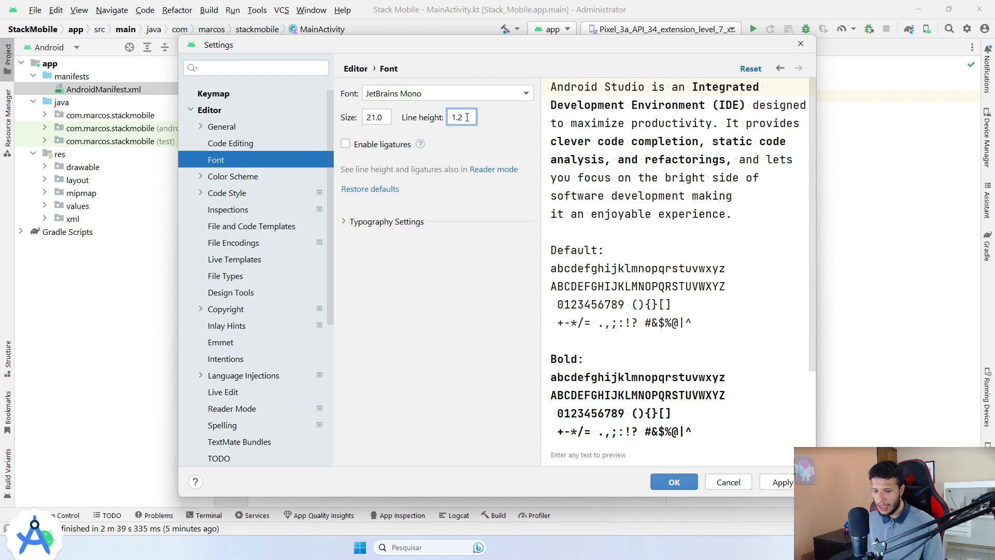
pyautogui.press('BackSpace')
pyautogui.write('9')
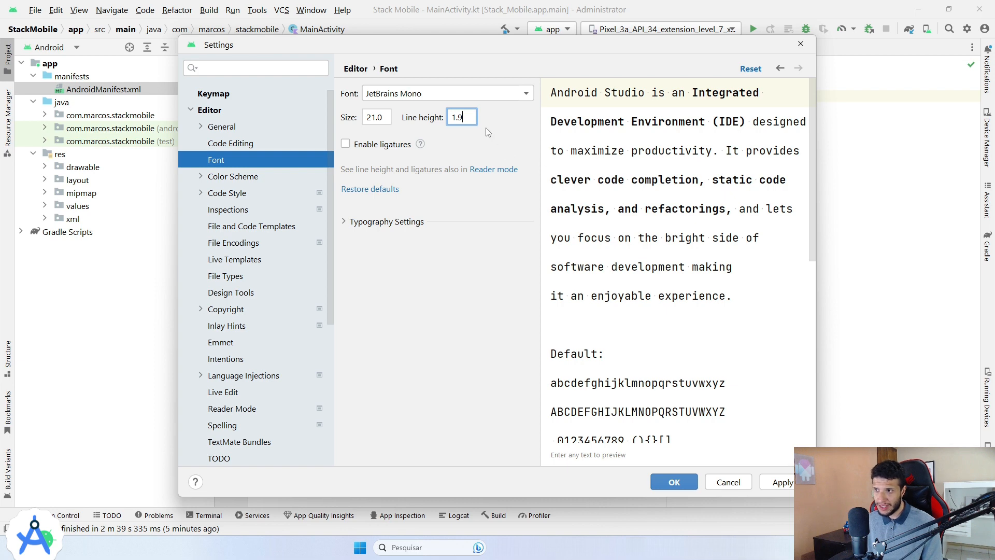
pyautogui.press('BackSpace')
pyautogui.press('BackSpace')
pyautogui.press('BackSpace')
pyautogui.write('2')
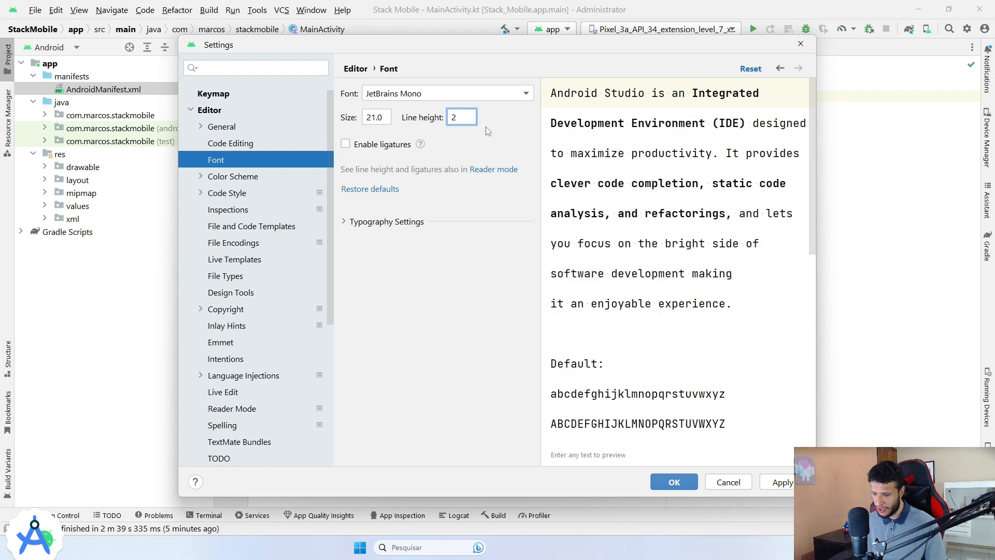
pyautogui.write('.5')
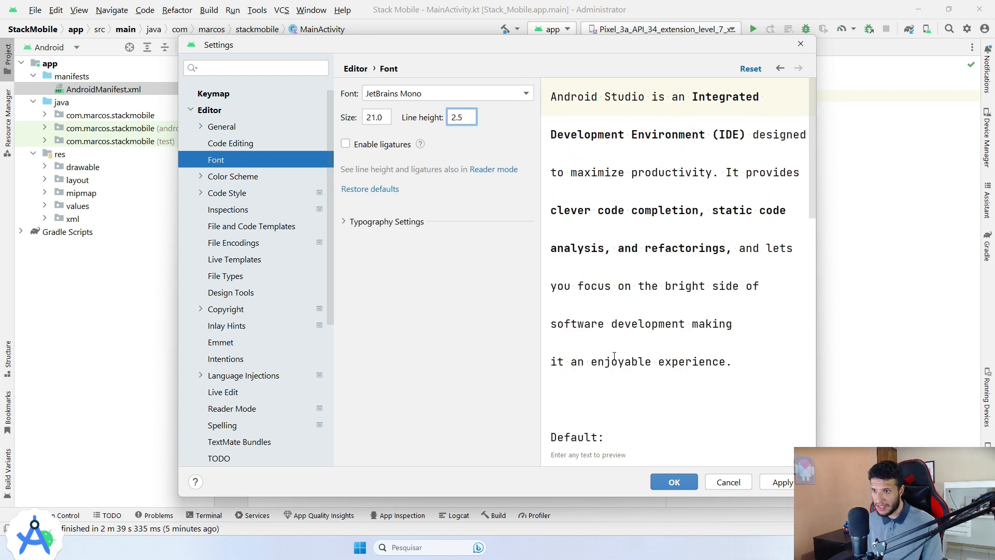
pyautogui.press('BackSpace')
pyautogui.press('BackSpace')
pyautogui.press('BackSpace')
pyautogui.write('1')
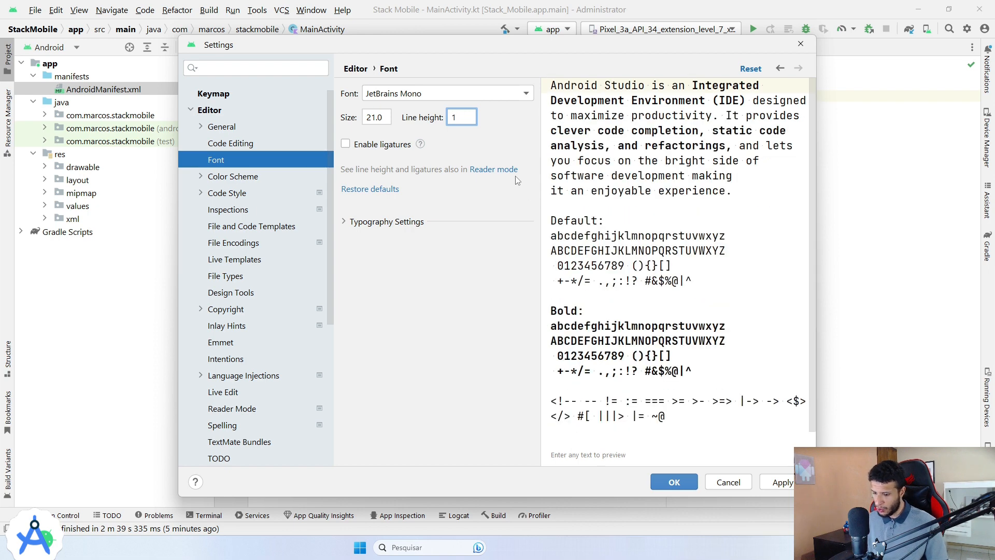
pyautogui.write('.2')
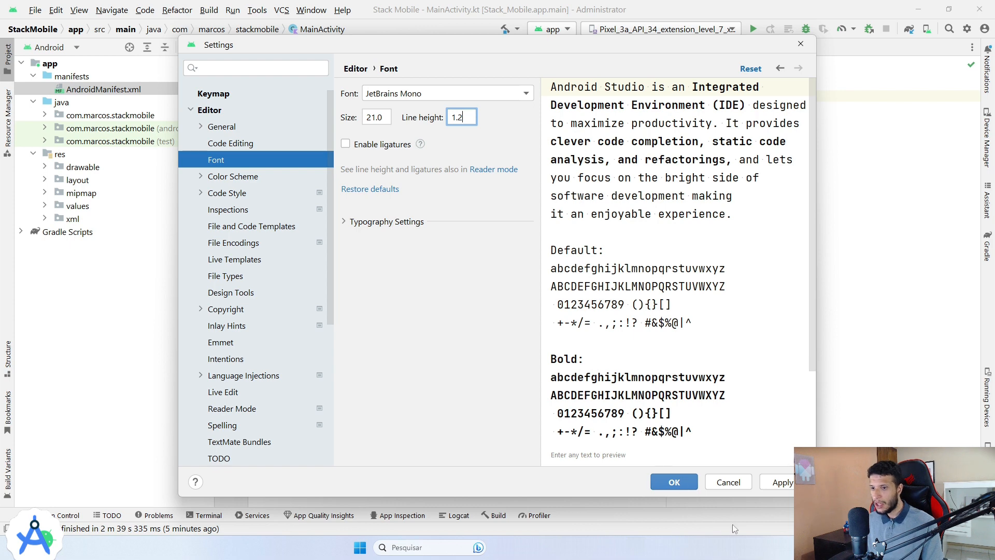
# Apply the editor font settings and move the Settings window aside and back to check the MainActivity code.
pyautogui.click(781, 486)
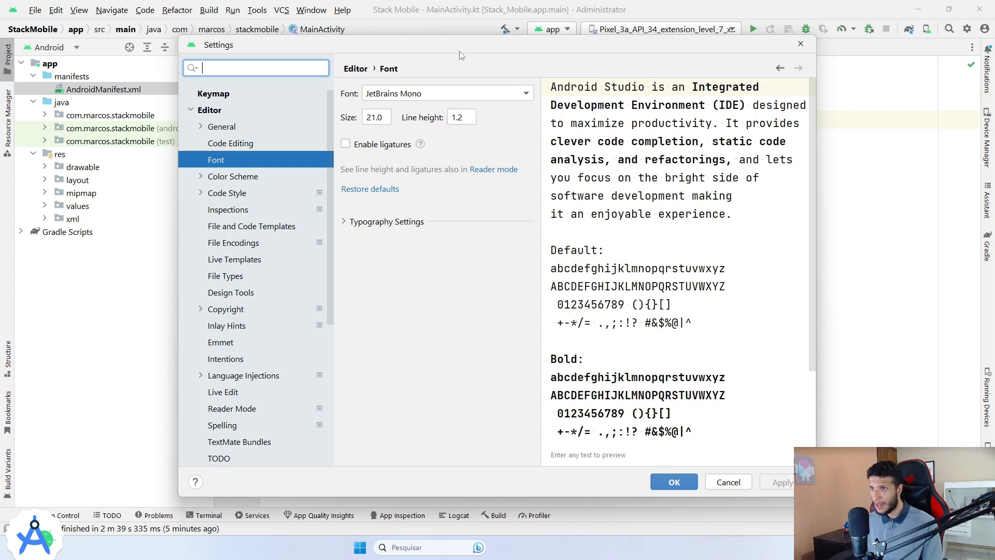
pyautogui.moveTo(438, 45); pyautogui.dragTo(819, 110)
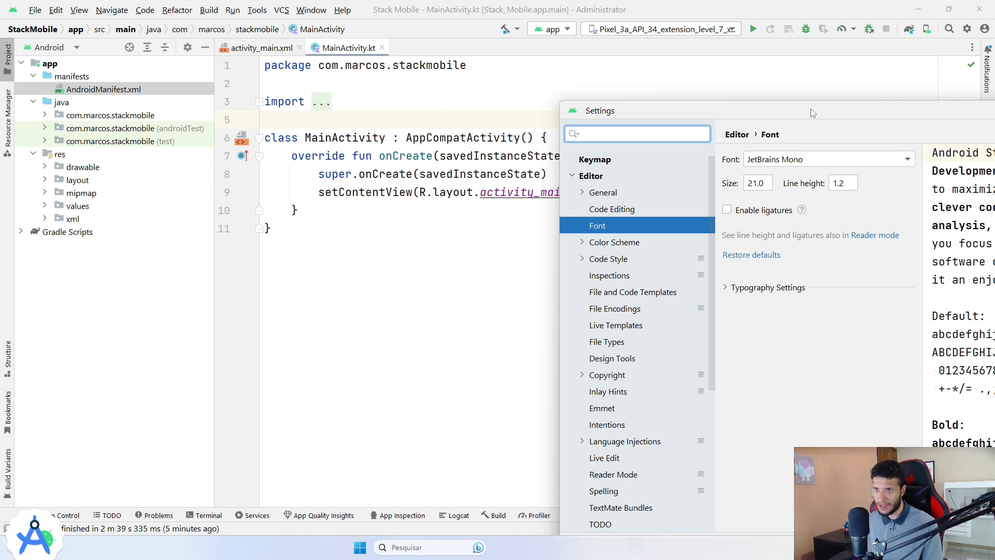
pyautogui.moveTo(813, 113); pyautogui.dragTo(407, 51)
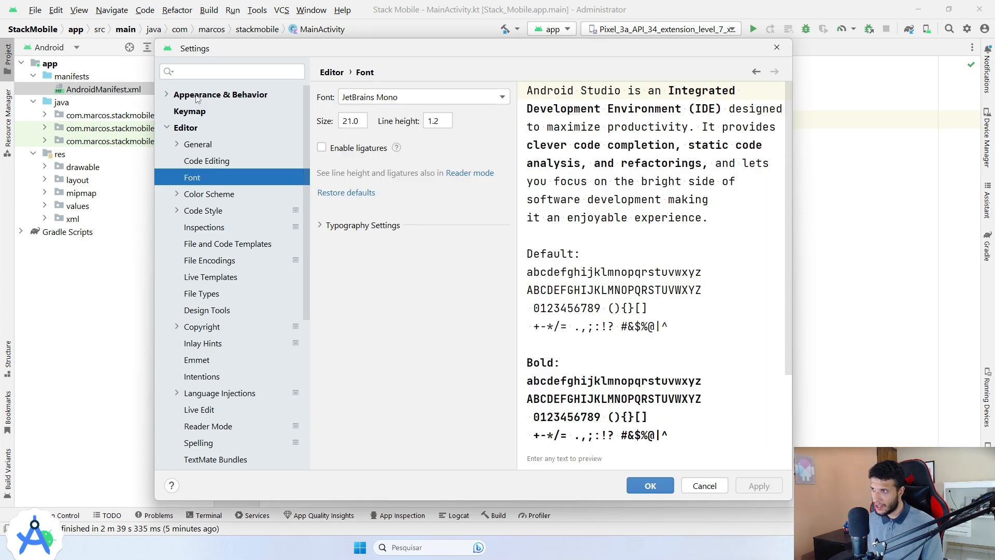
# Set the IDE interface font size to 18 in the Appearance settings and apply it.
pyautogui.click(198, 97)
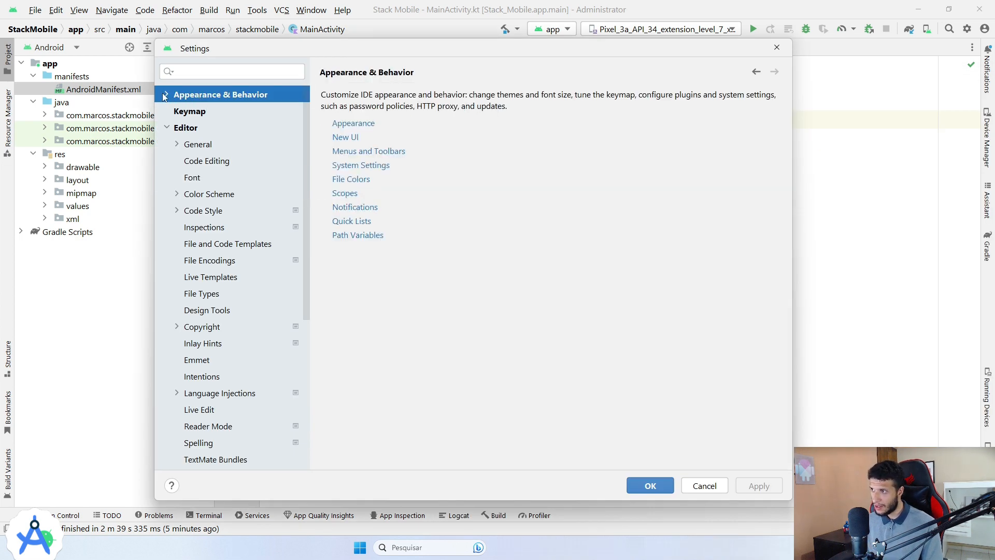
pyautogui.click(166, 95)
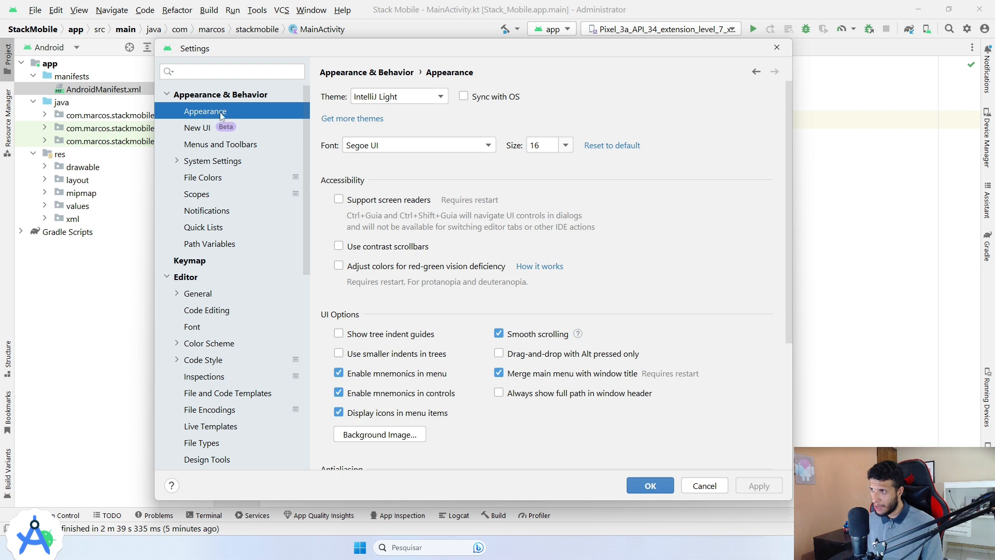
pyautogui.click(567, 146)
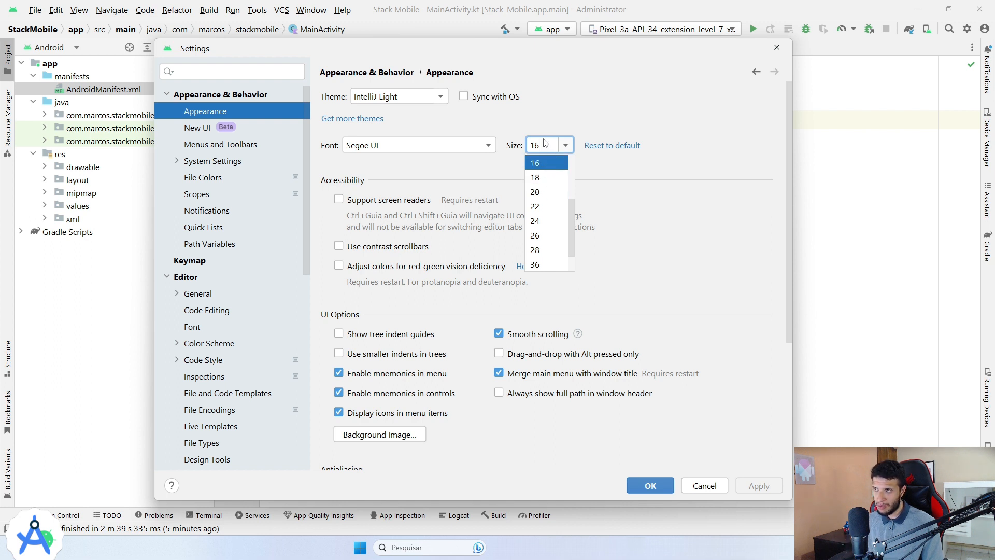
pyautogui.click(557, 178)
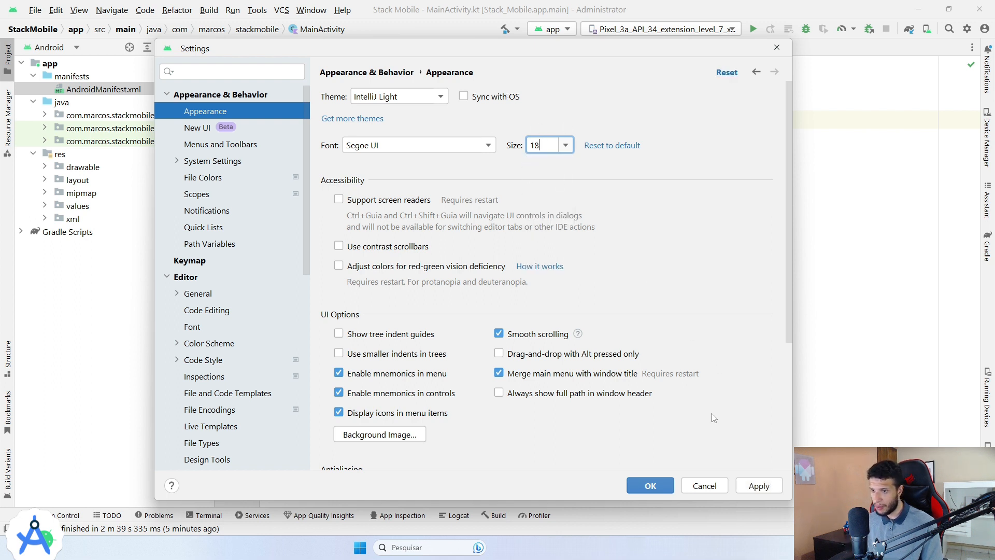
pyautogui.click(746, 486)
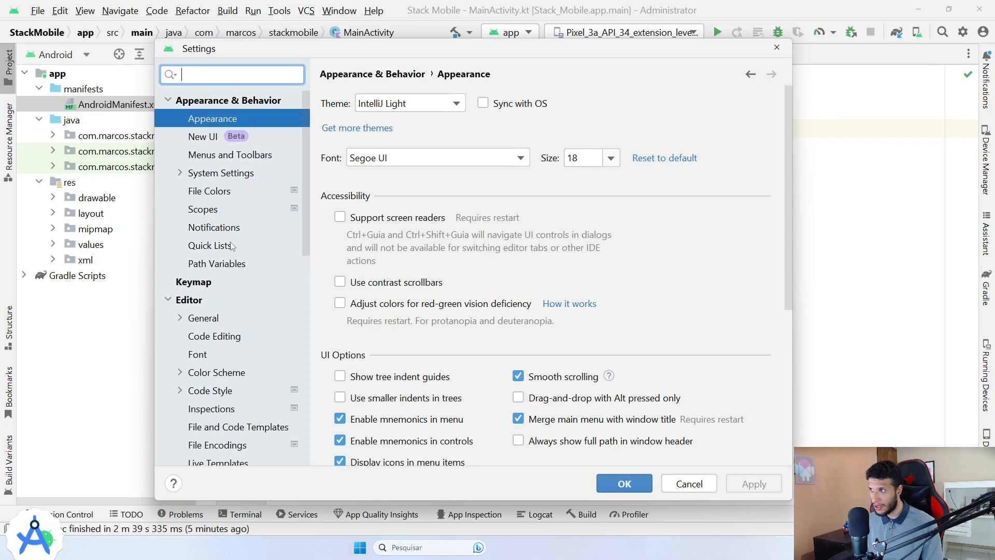
# Apply an interface font size of 16, accept the settings, and widen the project pane slightly.
pyautogui.click(612, 160)
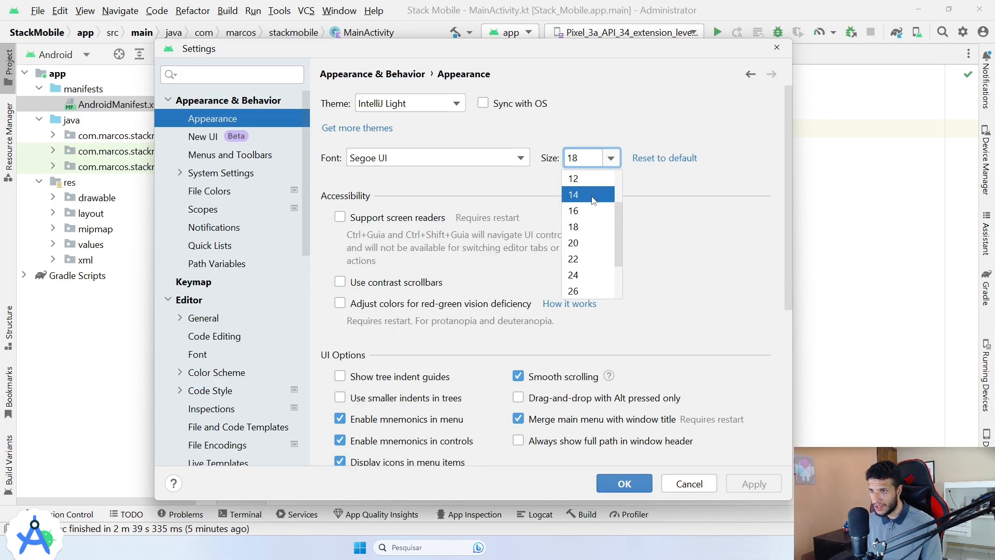
pyautogui.click(586, 212)
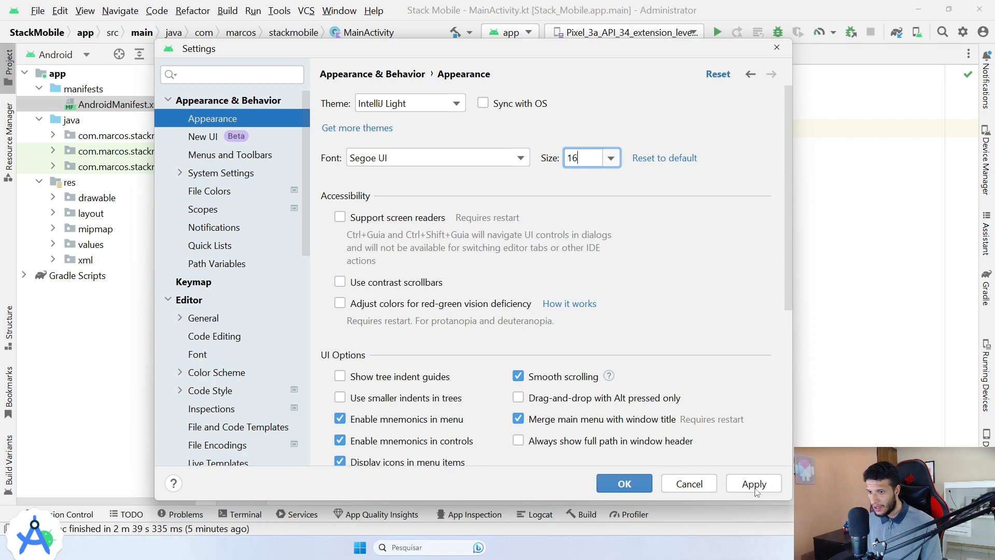
pyautogui.click(755, 486)
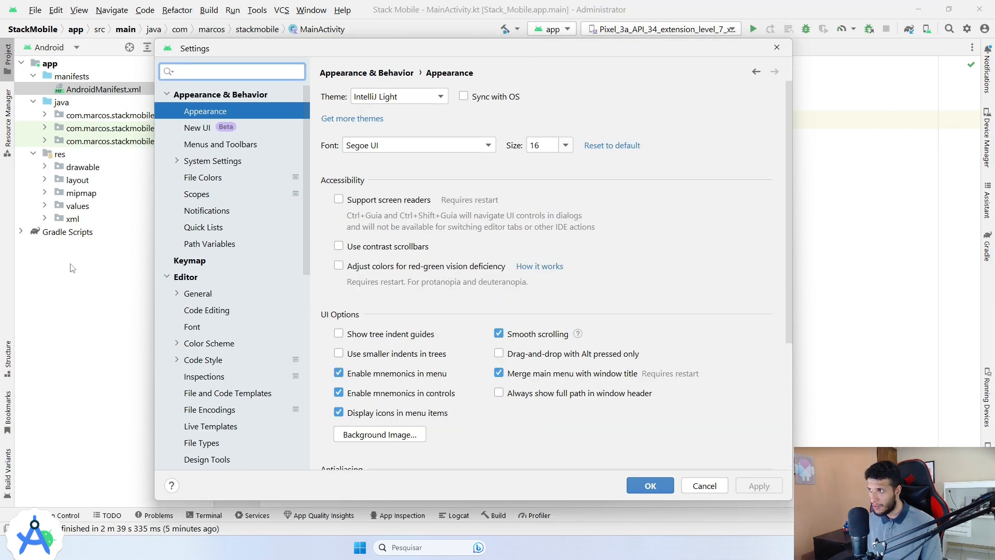
pyautogui.click(651, 486)
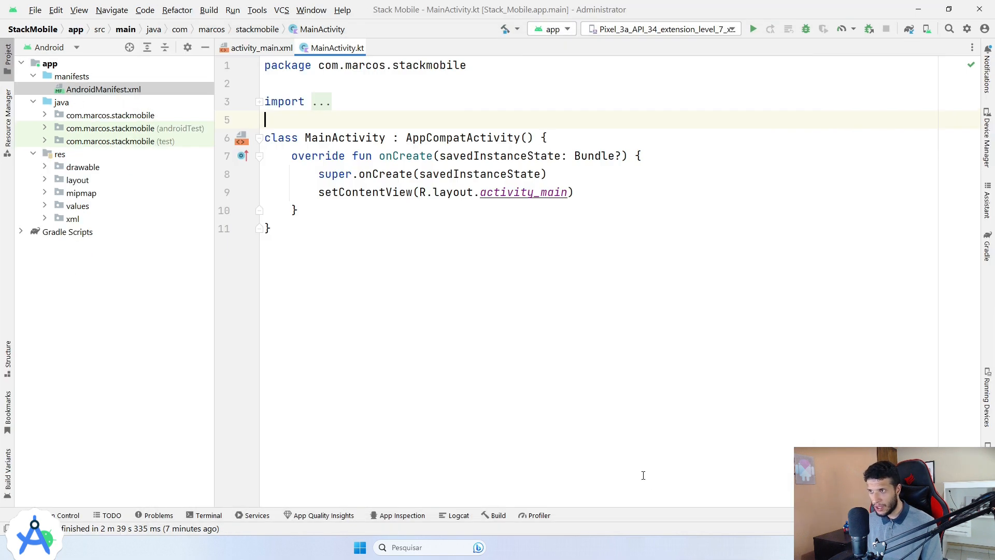
pyautogui.moveTo(215, 95)
pyautogui.mouseDown()
pyautogui.moveTo(197, 95)
pyautogui.moveTo(223, 95)
pyautogui.mouseUp()
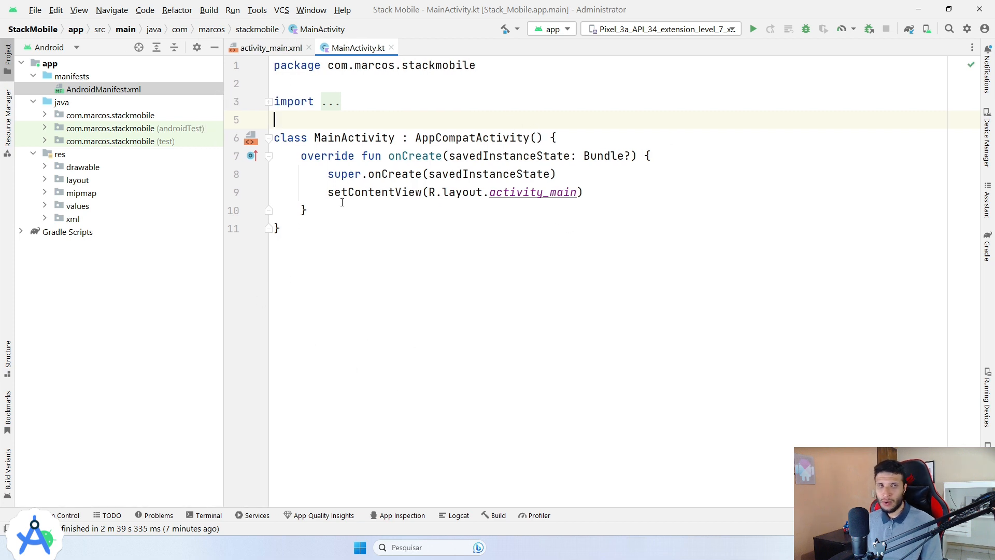
# Switch to File Explorer and open the user's home folder under Usuários on the SSD (C:) drive.
pyautogui.press('super+e')
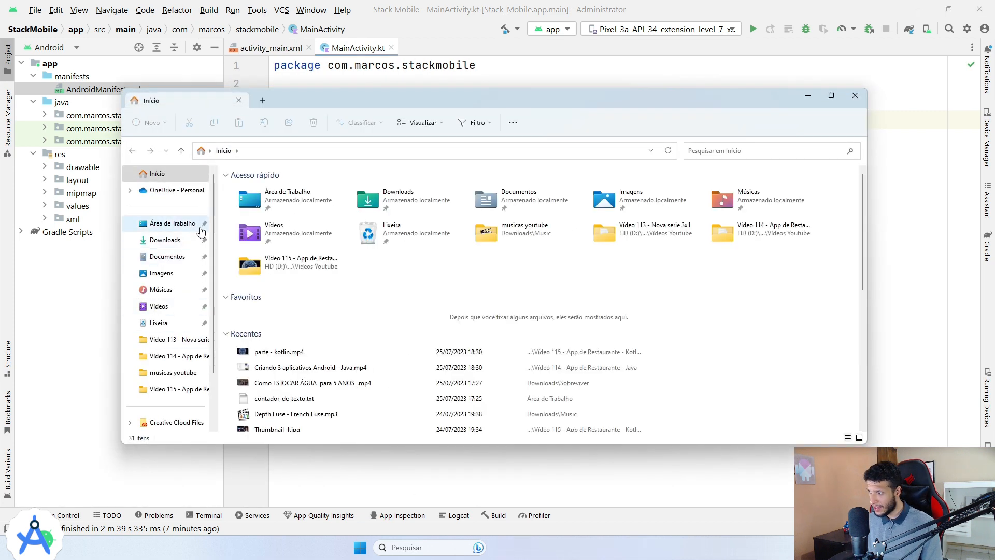
pyautogui.scroll(-2, 201, 232)
pyautogui.click(173, 372)
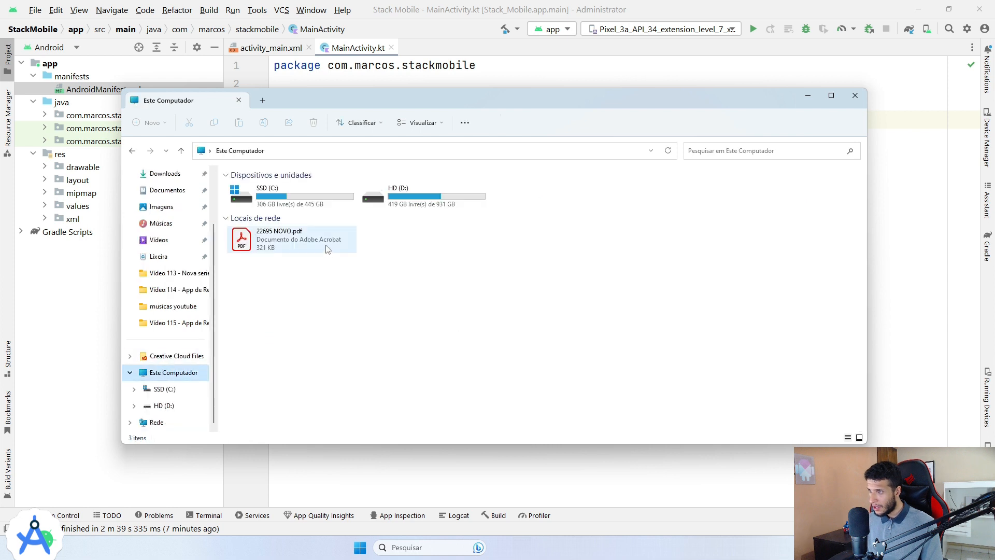
pyautogui.doubleClick(305, 194)
pyautogui.doubleClick(260, 288)
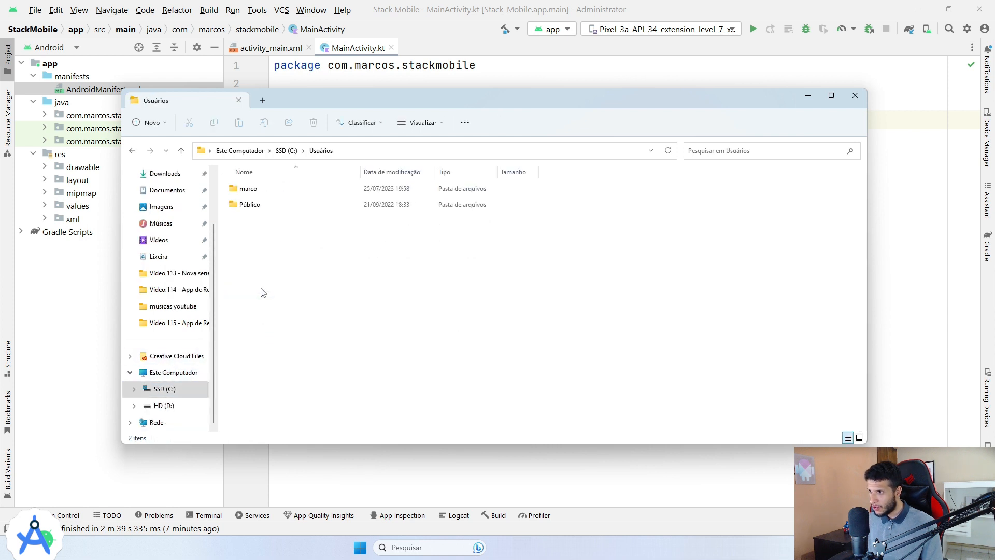
pyautogui.doubleClick(250, 189)
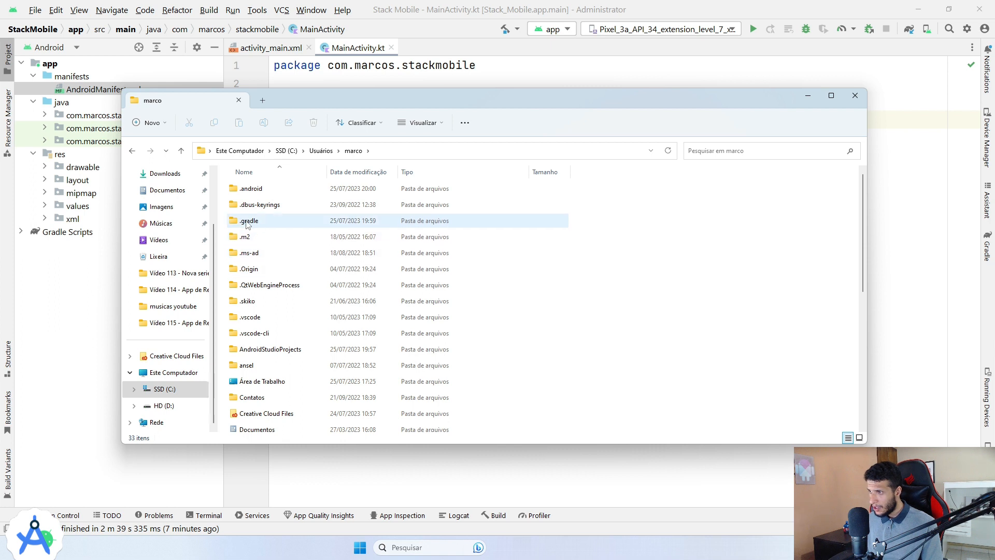
# Check the size of the .gradle folder in its properties and close the properties window.
pyautogui.click(255, 222)
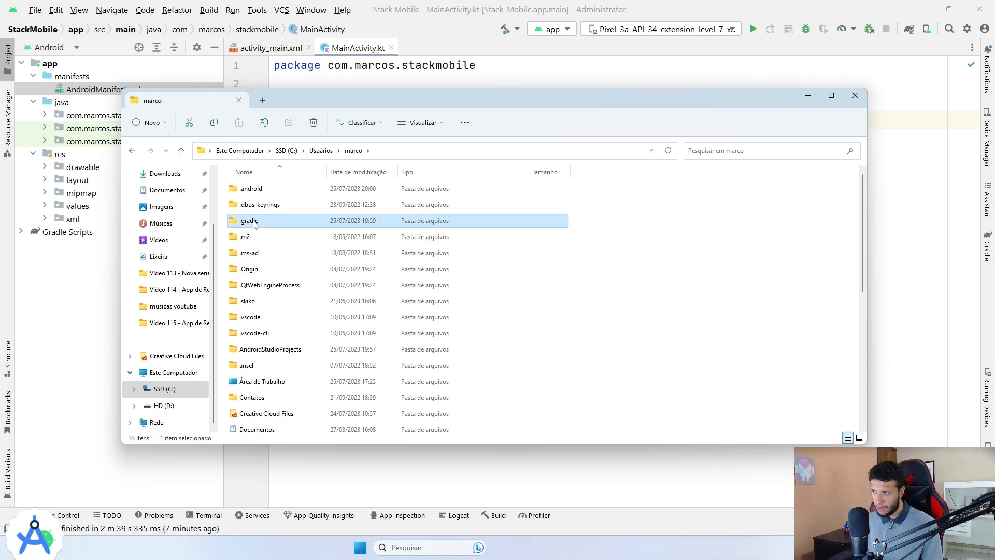
pyautogui.rightClick(255, 223)
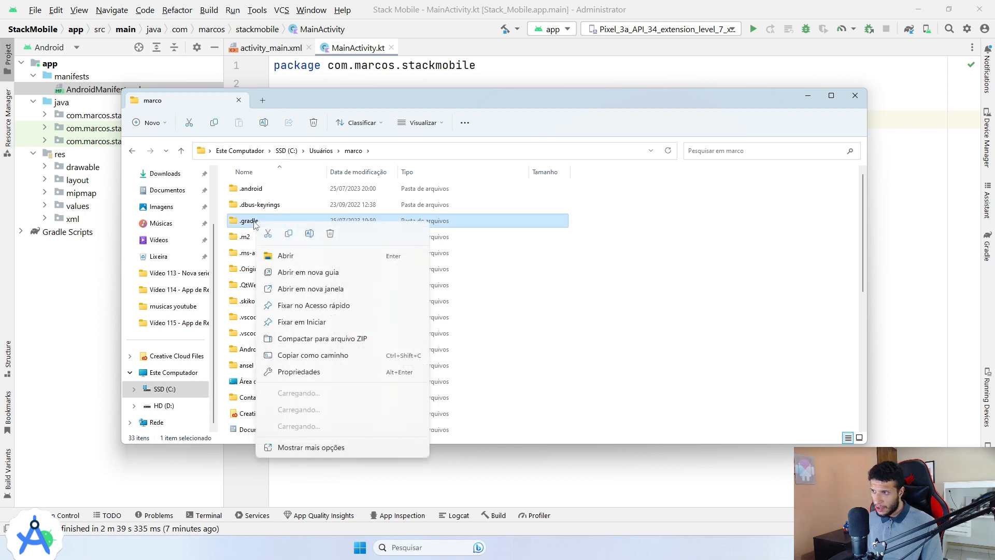
pyautogui.click(290, 446)
pyautogui.click(326, 436)
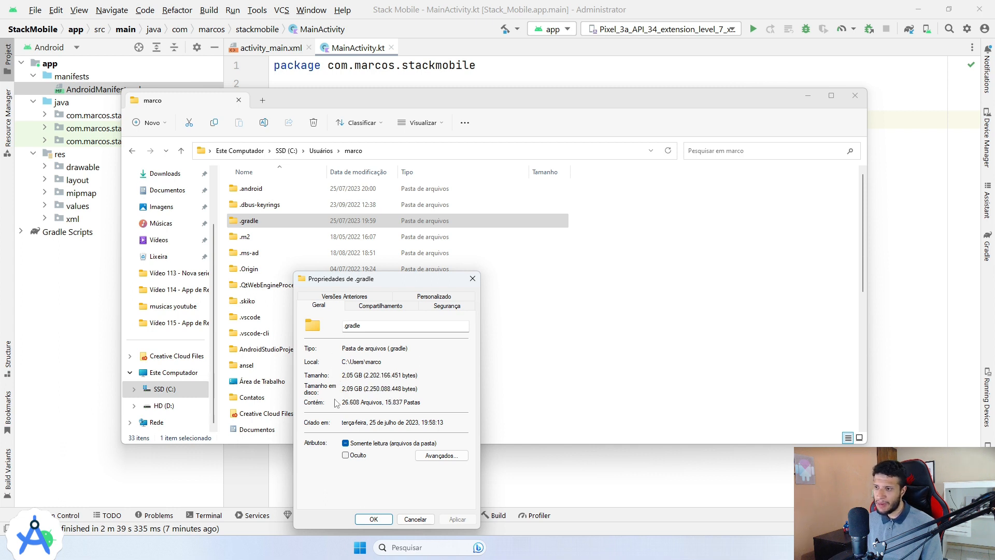
pyautogui.click(472, 279)
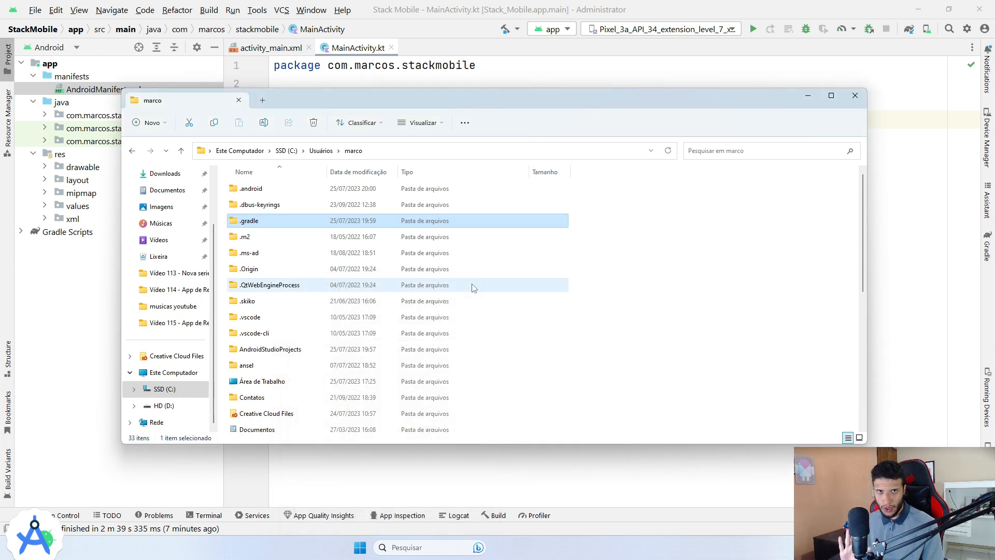
# Examine the subfolders of the .gradle folder, return to the user's home folder, and close File Explorer.
pyautogui.moveTo(249, 229)
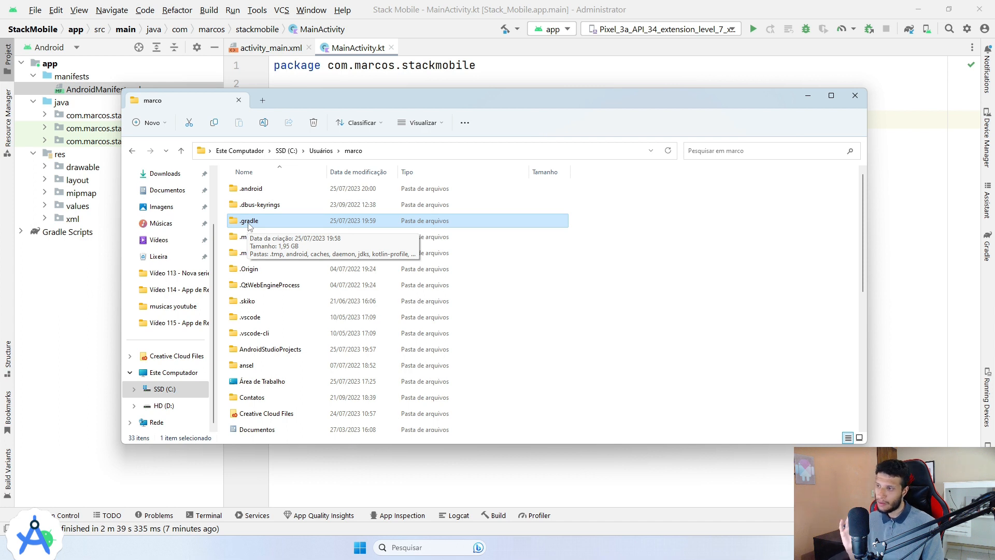
pyautogui.doubleClick(250, 222)
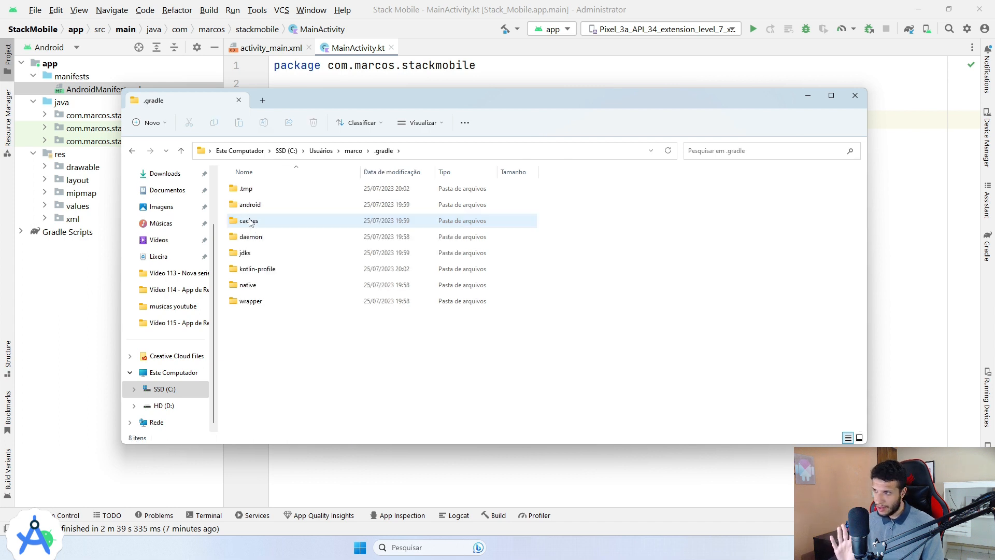
pyautogui.click(182, 150)
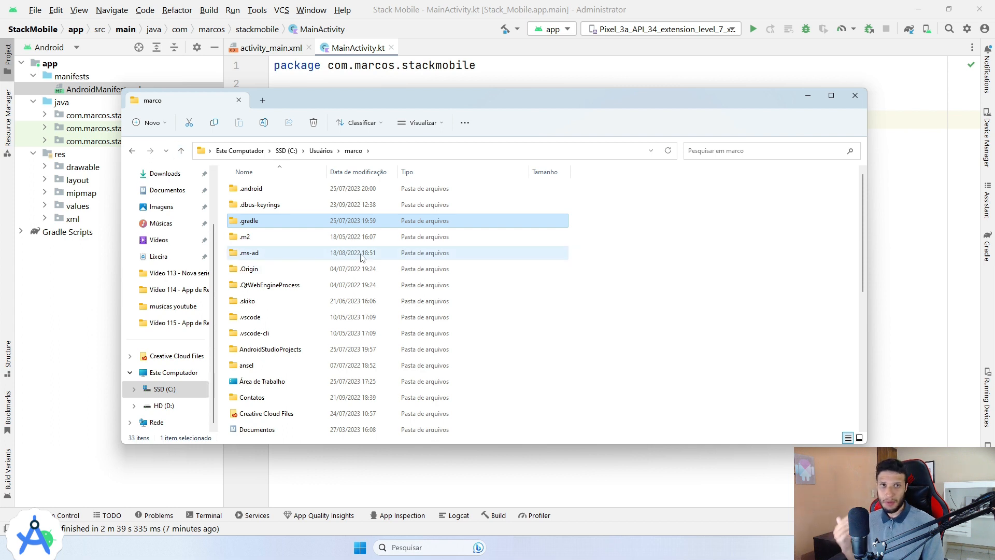
pyautogui.doubleClick(266, 226)
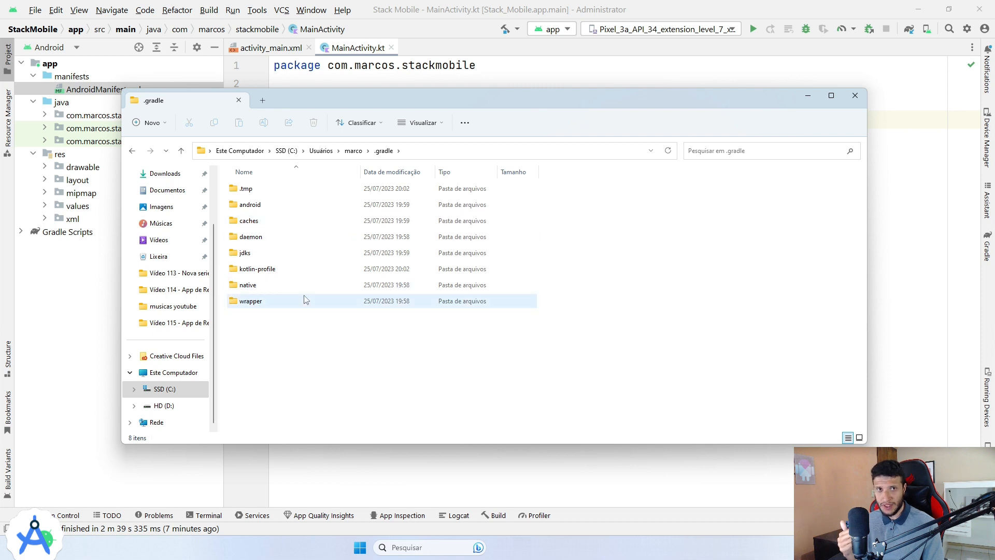
pyautogui.moveTo(305, 300)
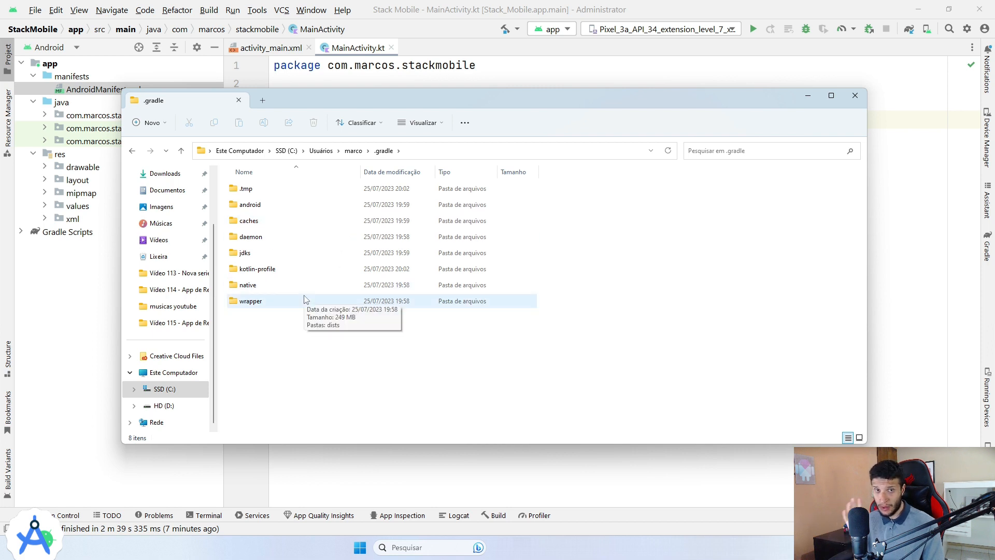
pyautogui.hotkey('alt', 'Up')
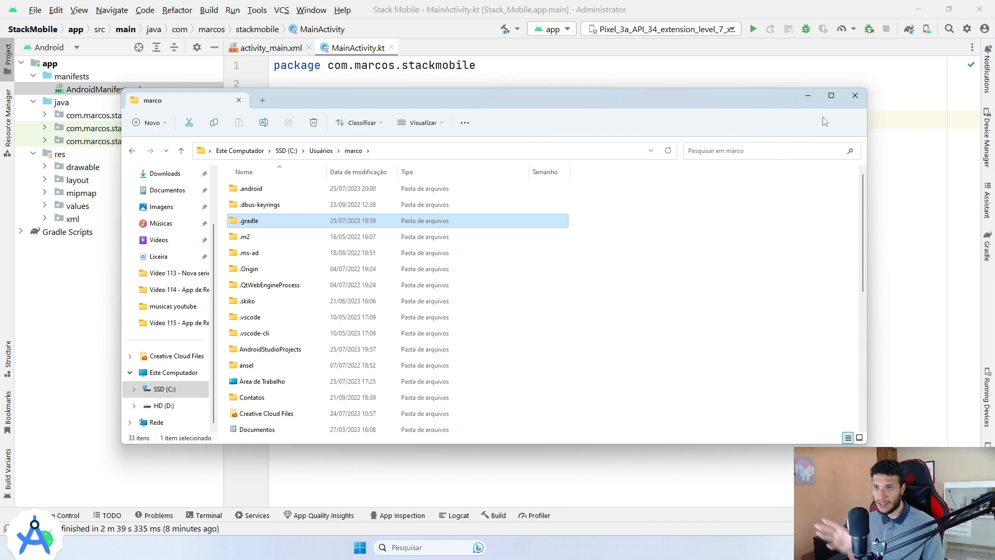
pyautogui.click(855, 95)
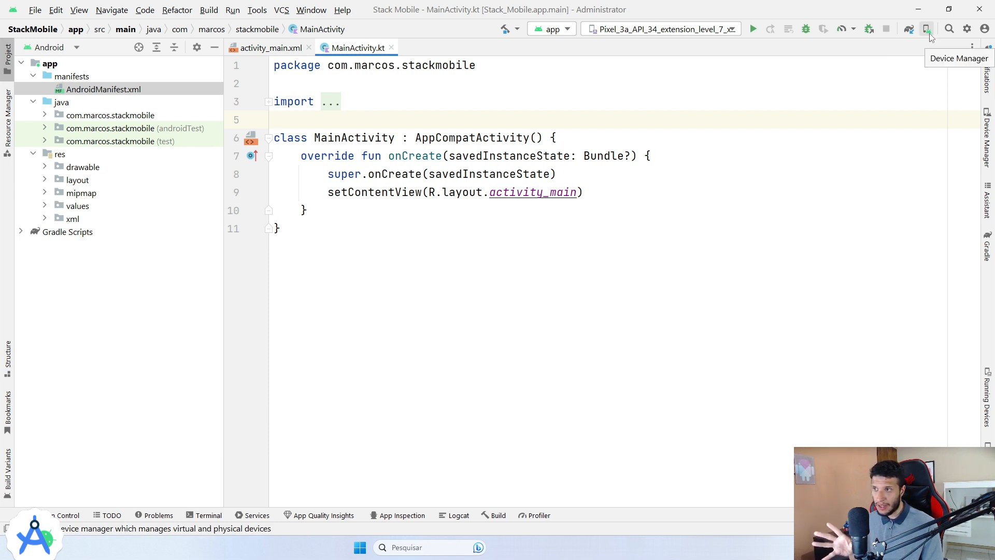
# Check the available run devices for the app and show the Device Manager.
pyautogui.click(732, 30)
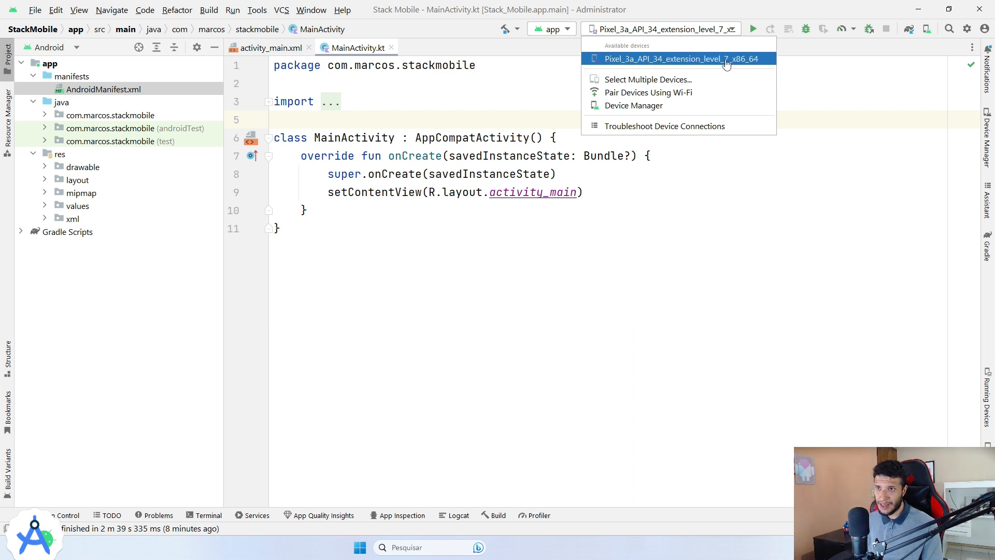
pyautogui.click(836, 59)
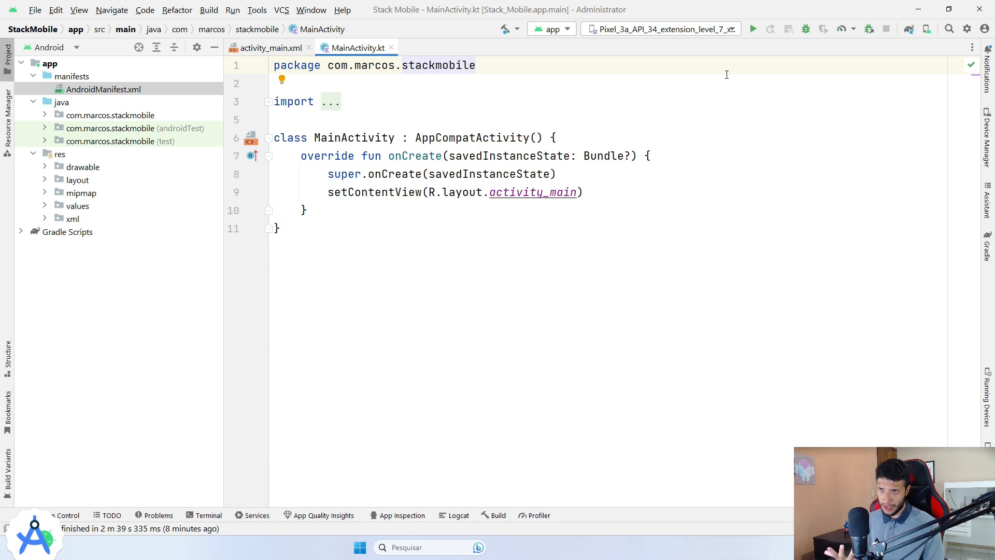
pyautogui.click(927, 31)
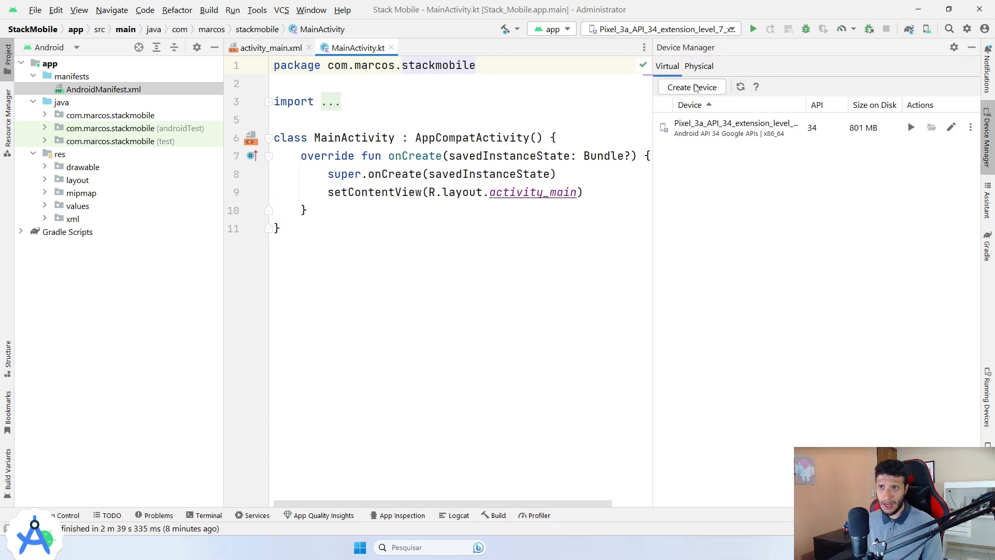
# Review the phone hardware definitions for a new virtual device in an enlarged dialog, cancel it, and hide the Device Manager.
pyautogui.click(698, 88)
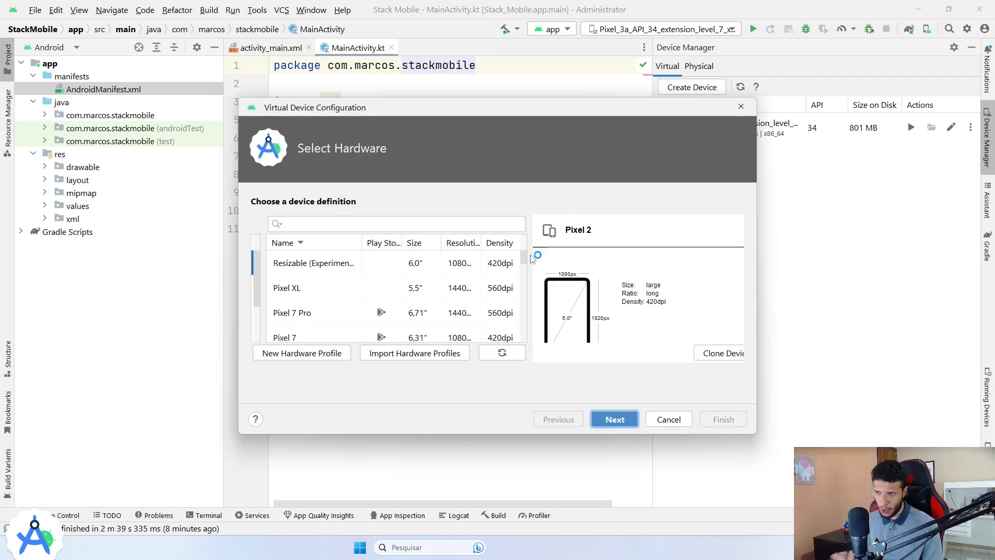
pyautogui.moveTo(758, 245); pyautogui.dragTo(917, 245)
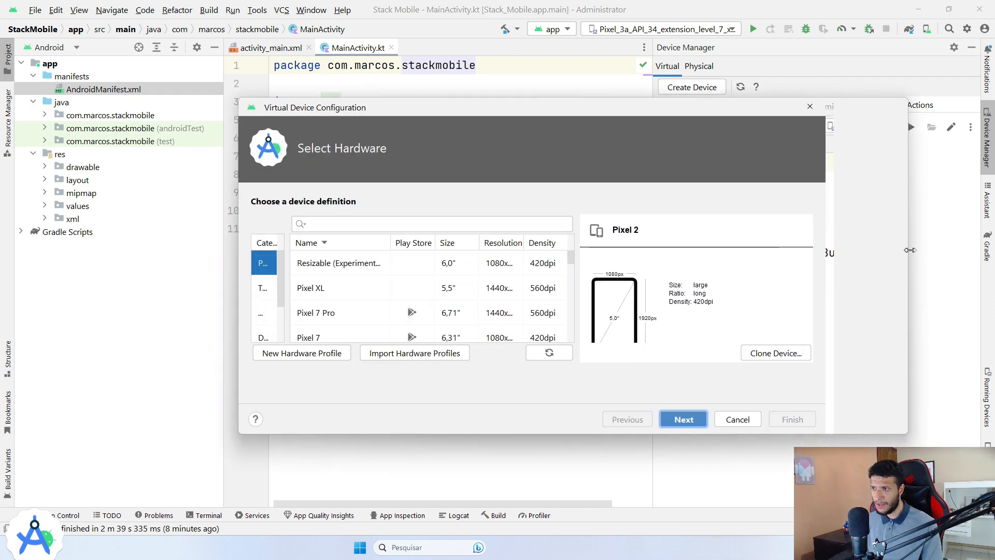
pyautogui.moveTo(568, 434); pyautogui.dragTo(585, 471)
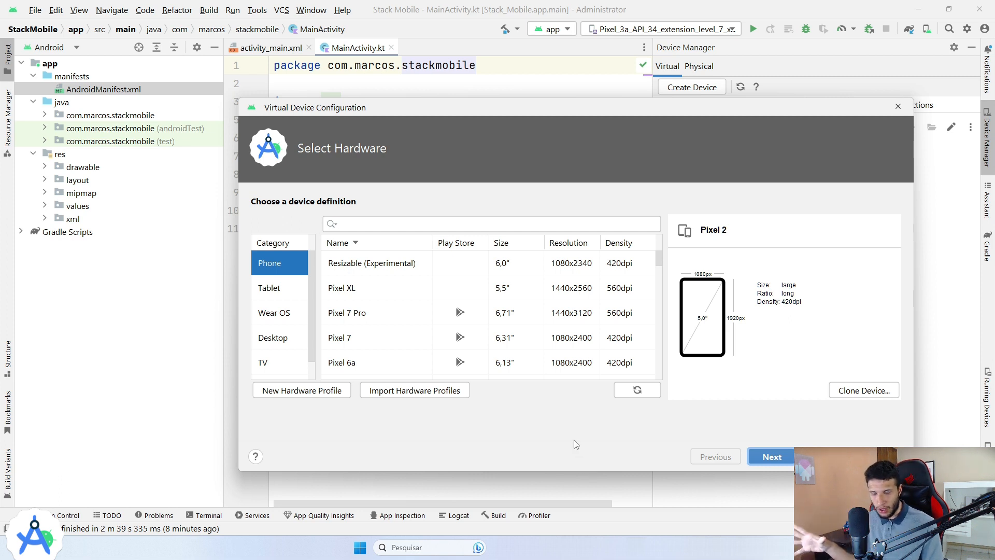
pyautogui.click(898, 108)
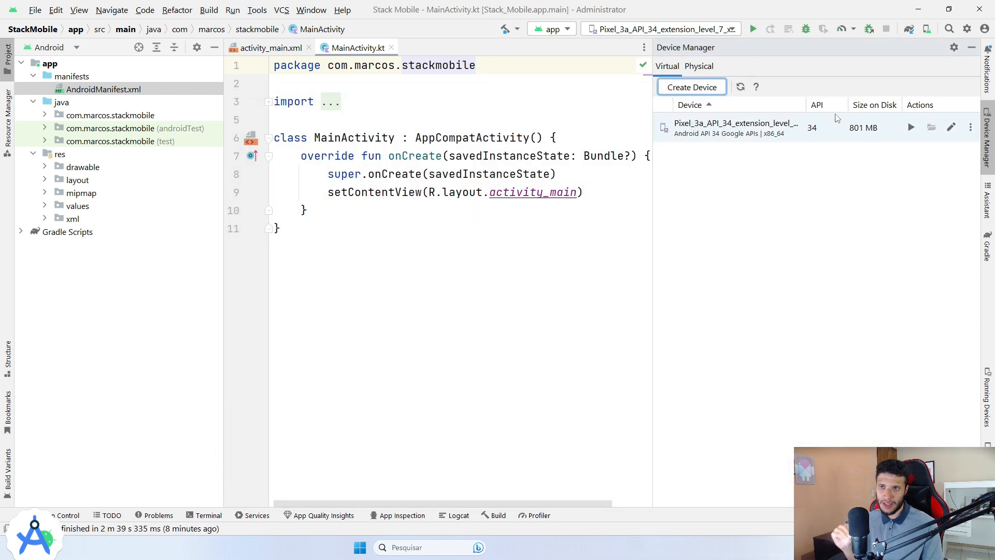
pyautogui.click(972, 48)
# Run the app on the Pixel 3a API 34 emulator, show the running device, and hide the Run output.
pyautogui.click(753, 29)
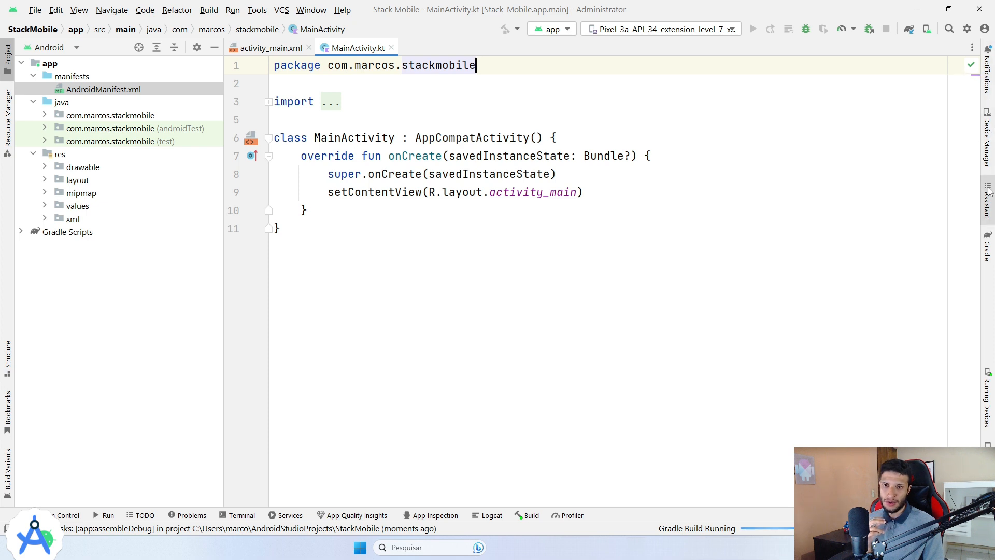
pyautogui.click(988, 394)
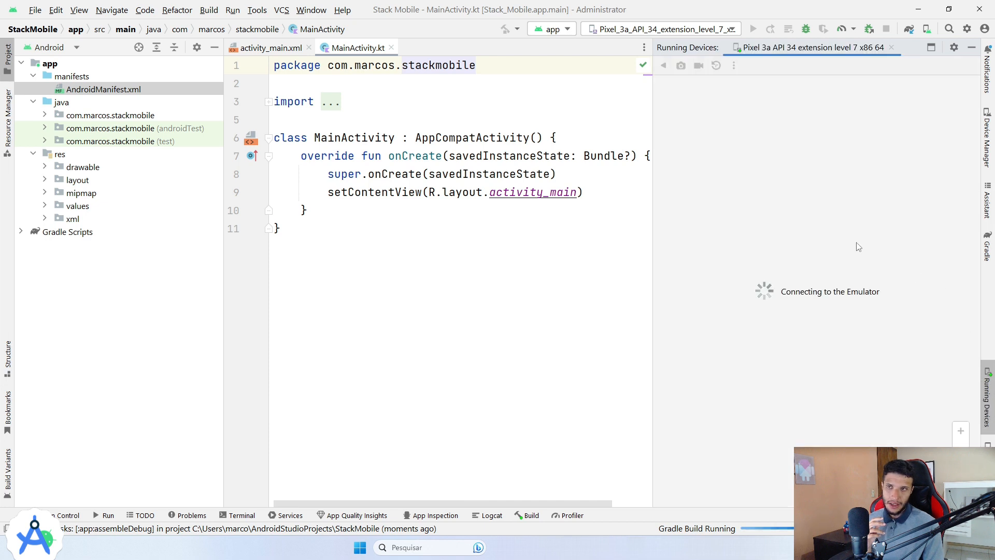
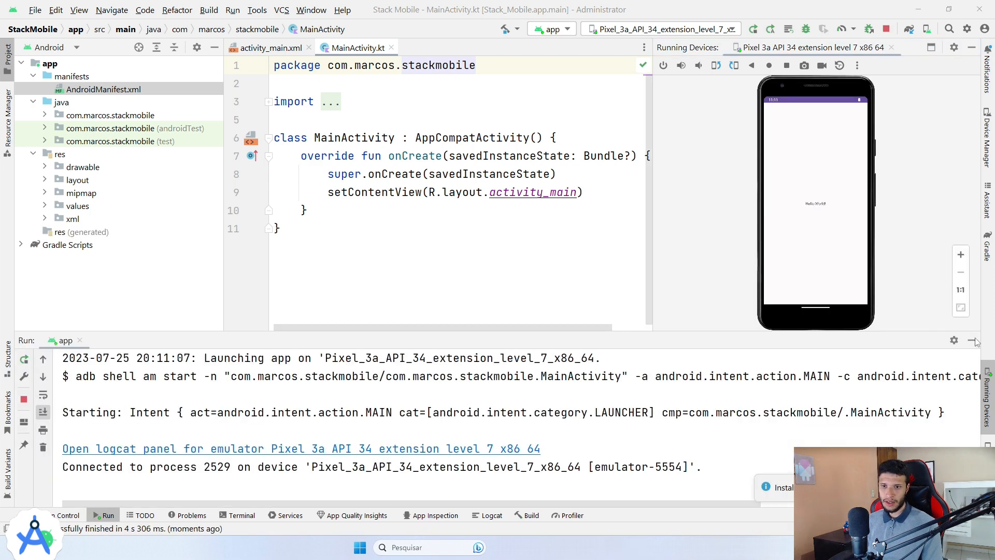
pyautogui.click(972, 340)
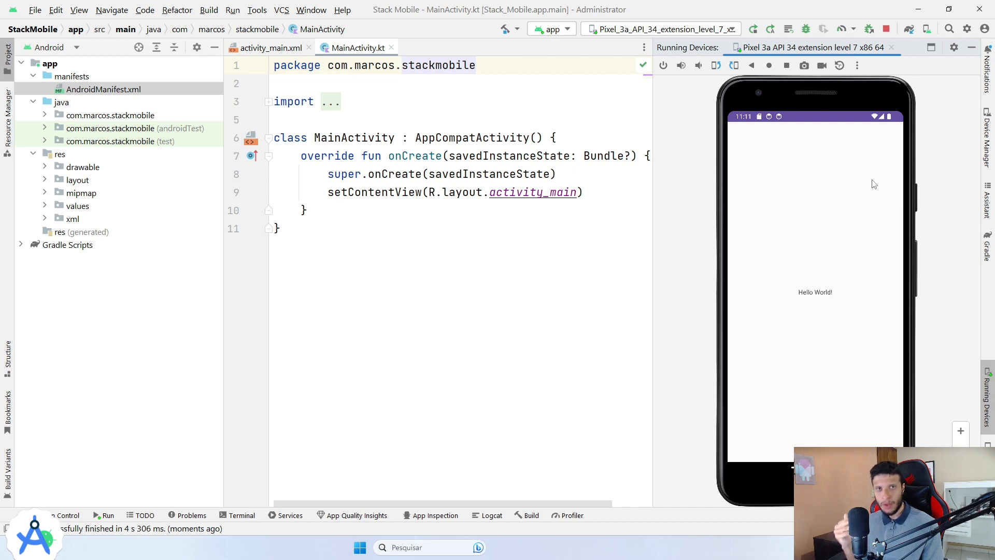
# Shut down the Pixel 3a emulator, hide the Running Devices view, and close the Stack Mobile project.
pyautogui.click(891, 47)
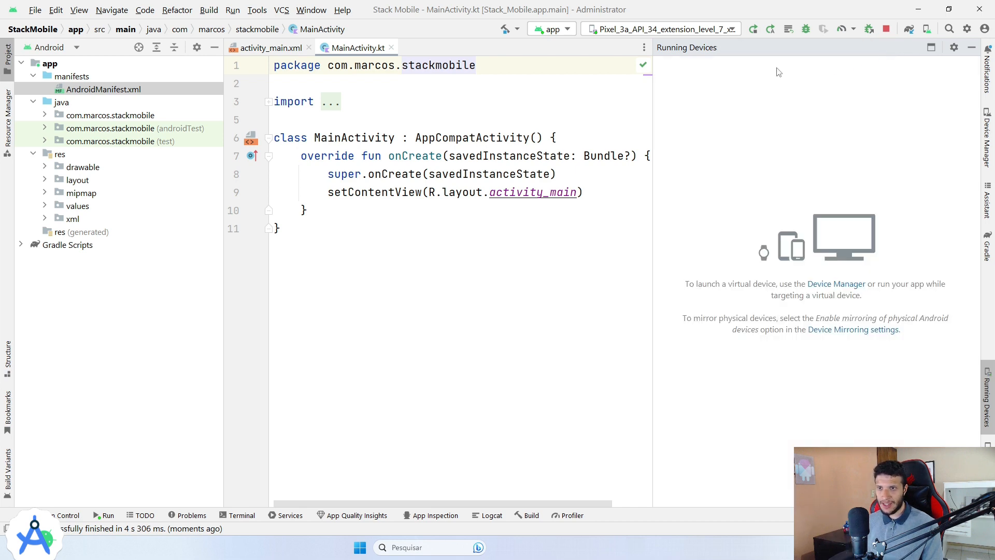
pyautogui.click(972, 47)
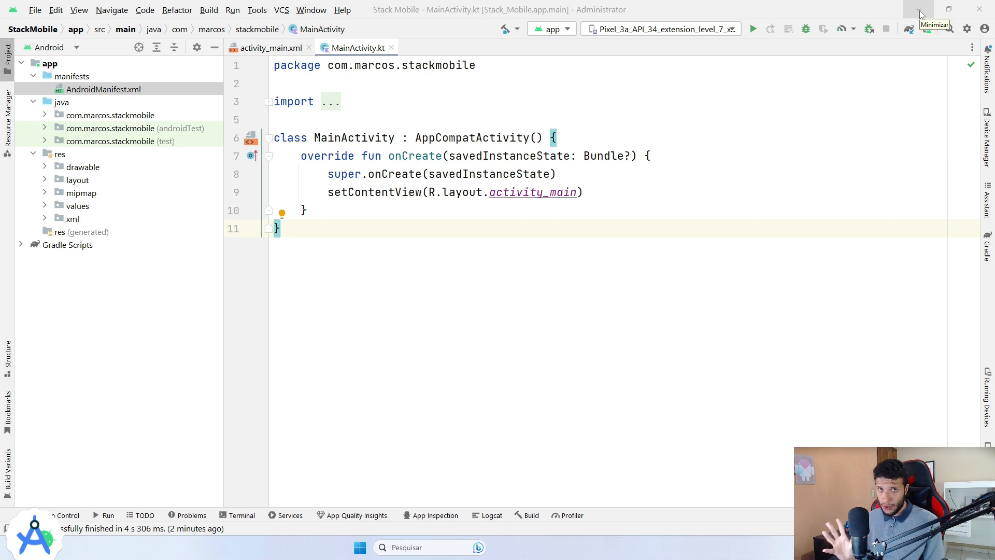
pyautogui.click(35, 11)
pyautogui.click(65, 88)
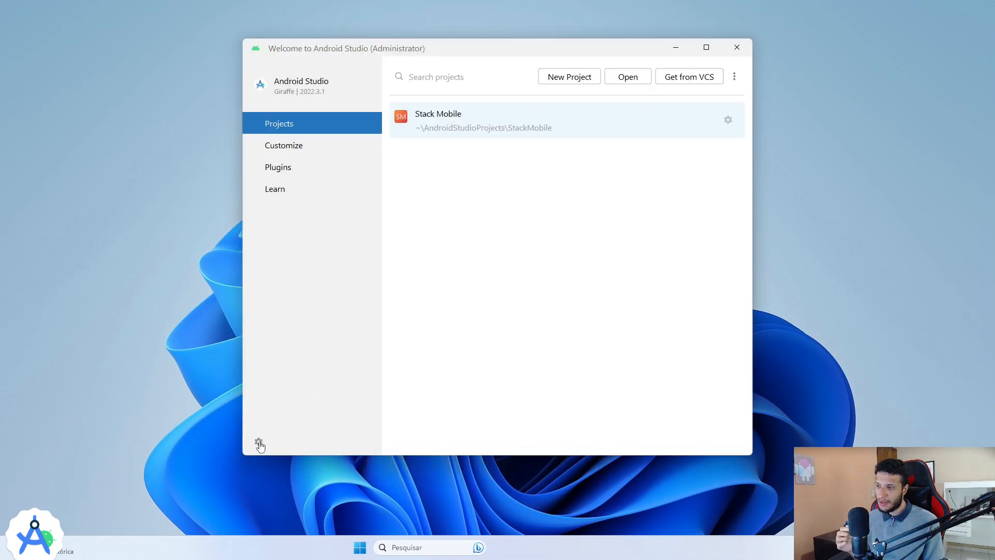
# Look over the welcome window's options for custom properties, custom VM options, diagnostic logs and updates.
pyautogui.click(259, 443)
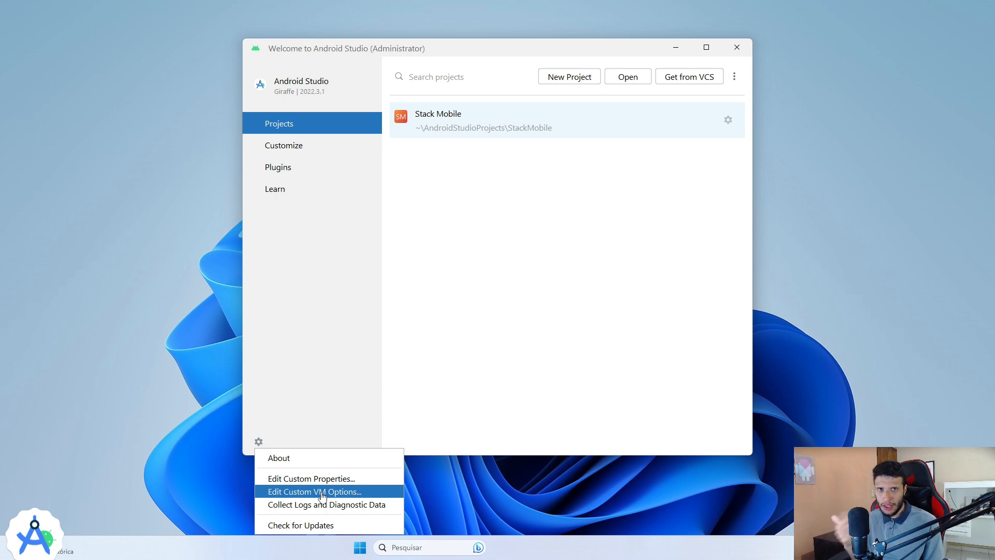
pyautogui.click(554, 280)
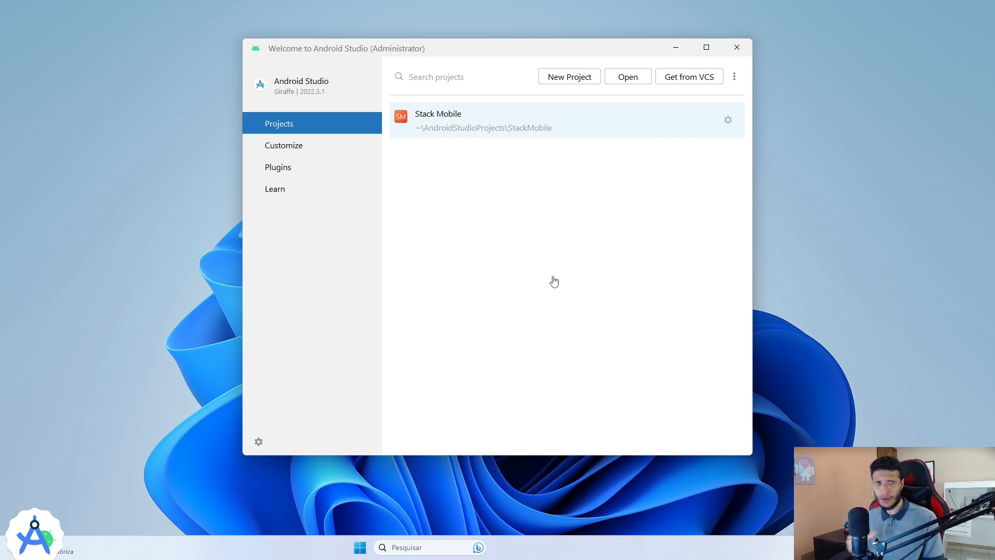
pyautogui.click(258, 441)
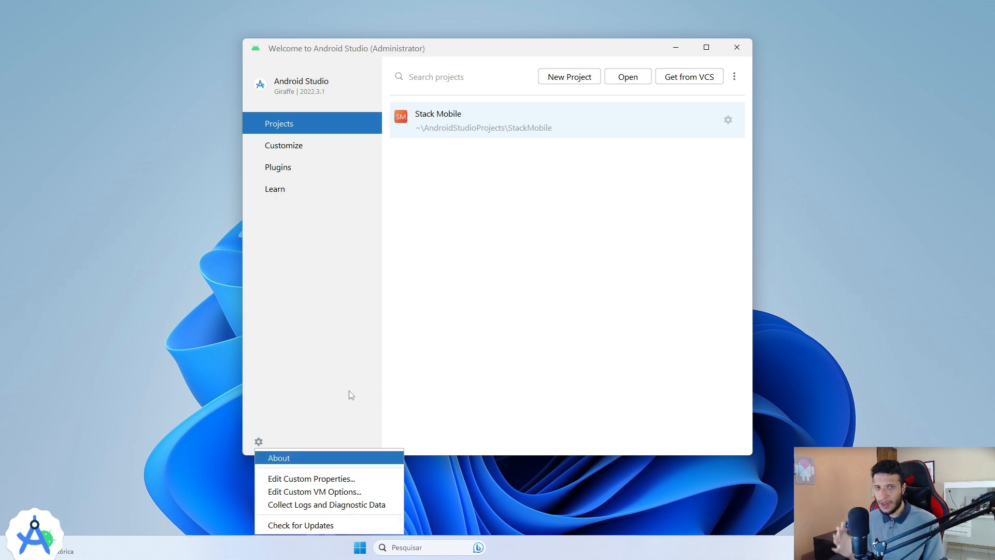
pyautogui.click(373, 369)
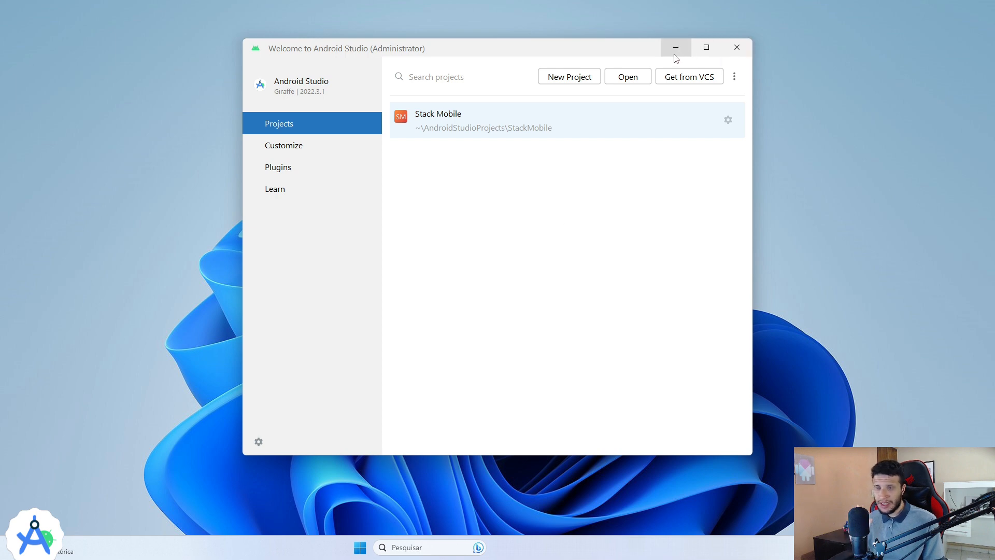
# Close the Android Studio welcome window and open the Control Panel's list of installed programs for uninstalling.
pyautogui.click(737, 48)
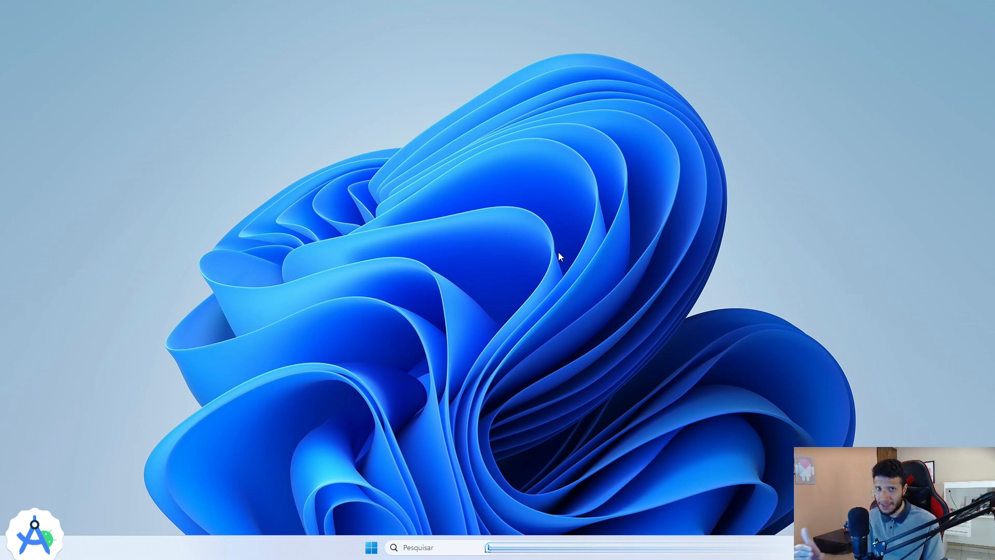
pyautogui.click(442, 548)
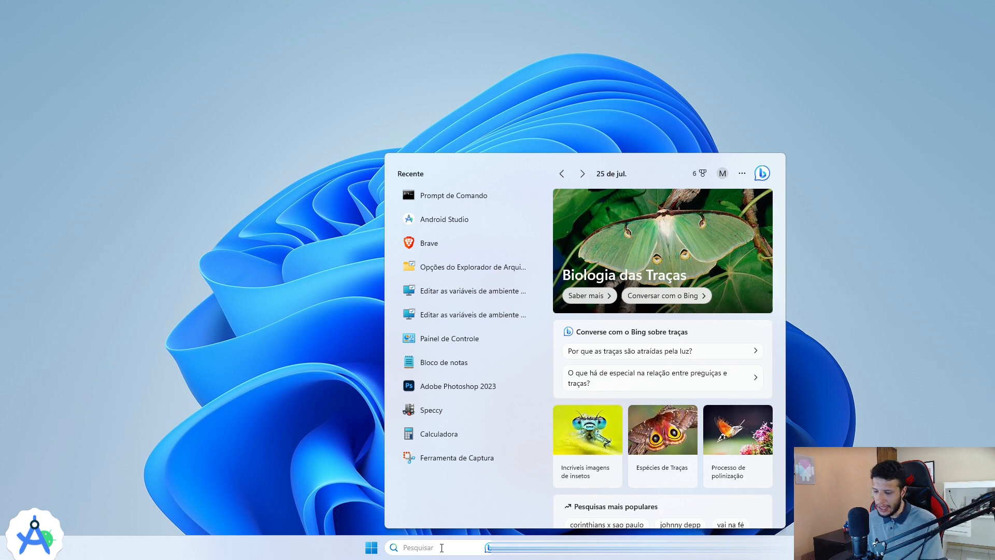
pyautogui.write('paineç')
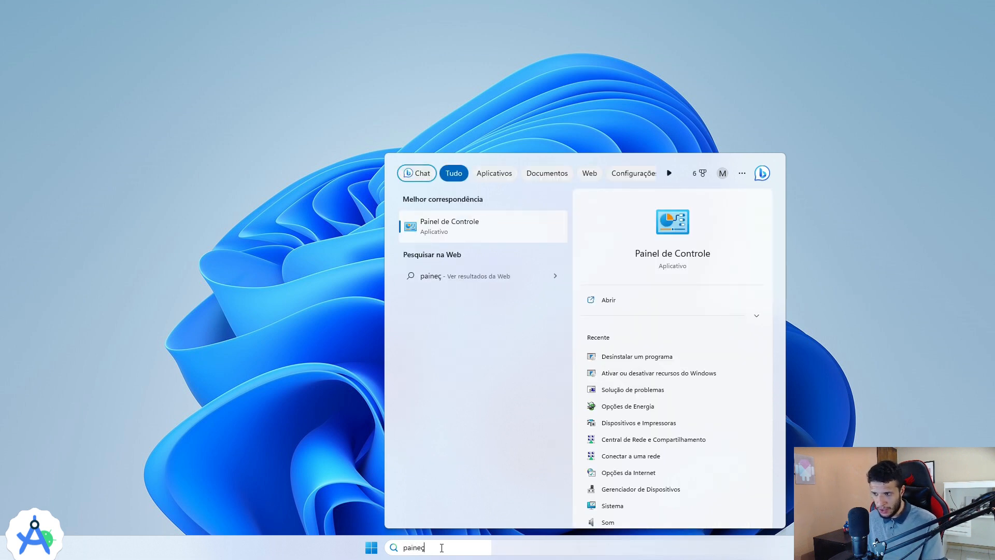
pyautogui.press('BackSpace')
pyautogui.write('l')
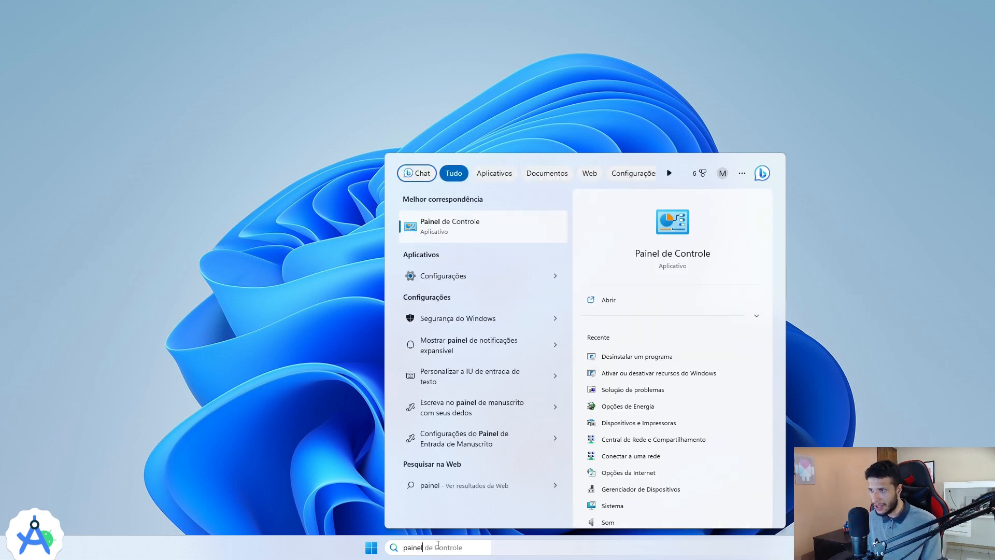
pyautogui.click(480, 237)
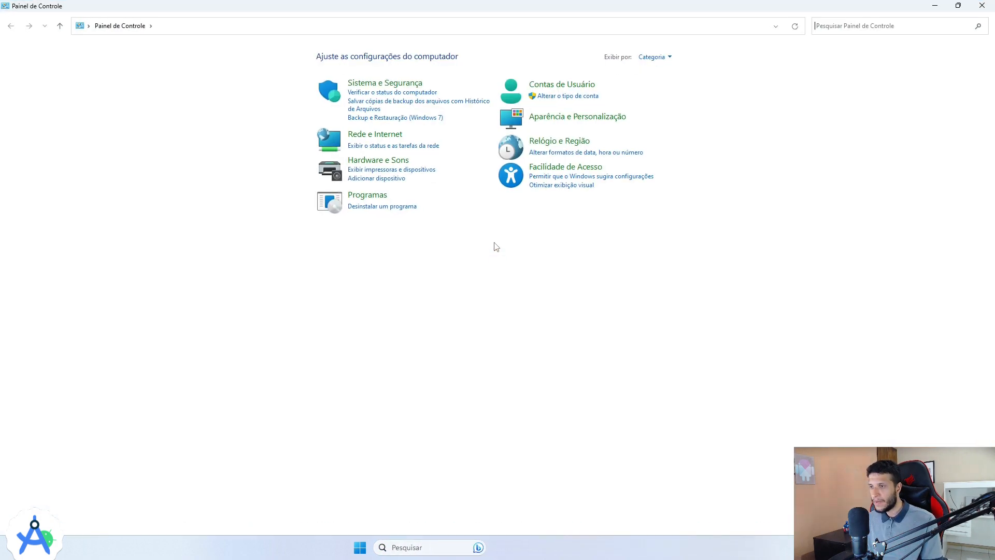
pyautogui.click(367, 207)
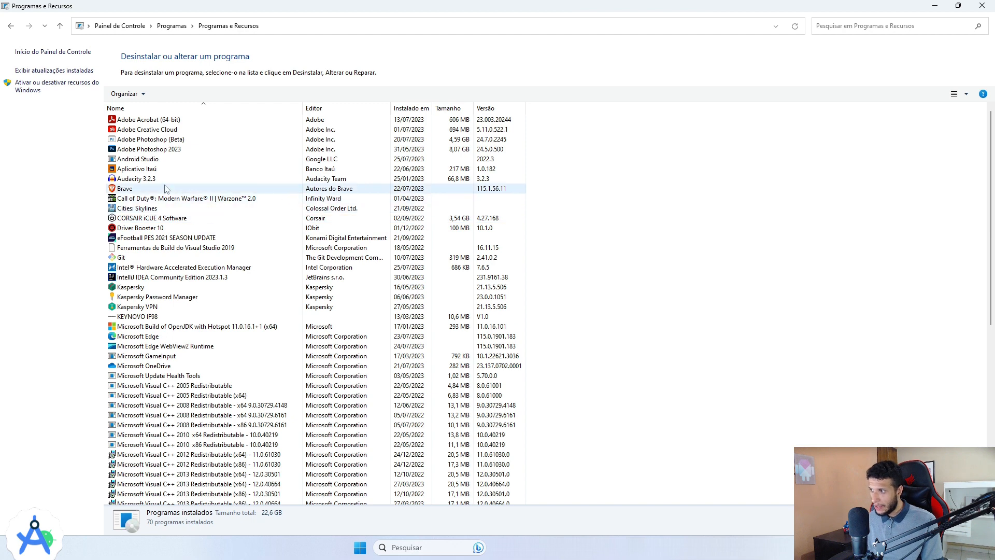
# Start the Android Studio uninstaller with Android User Settings included, cancel at the final confirmation page, and close the programs list.
pyautogui.click(137, 160)
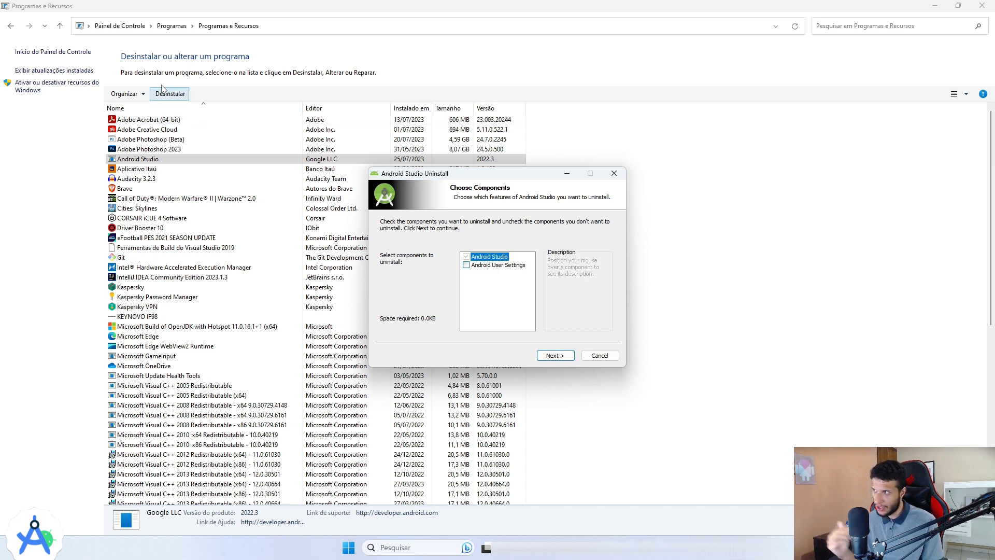
pyautogui.click(467, 265)
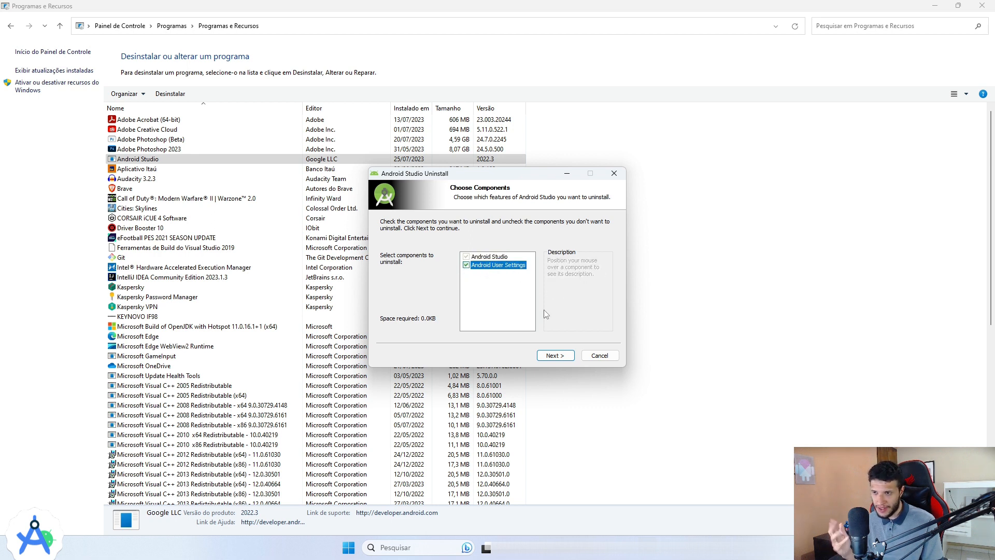
pyautogui.click(557, 357)
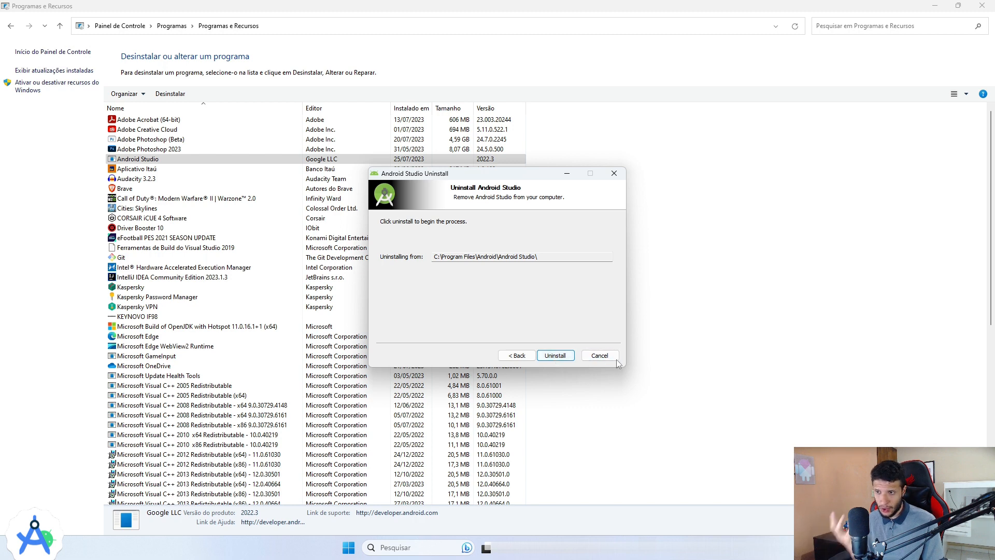
pyautogui.click(601, 356)
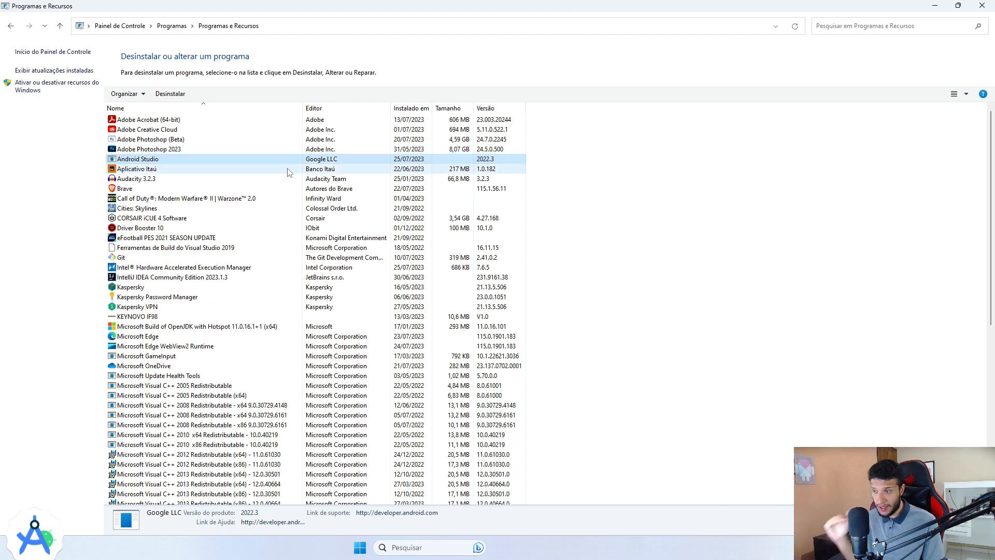
pyautogui.click(993, 6)
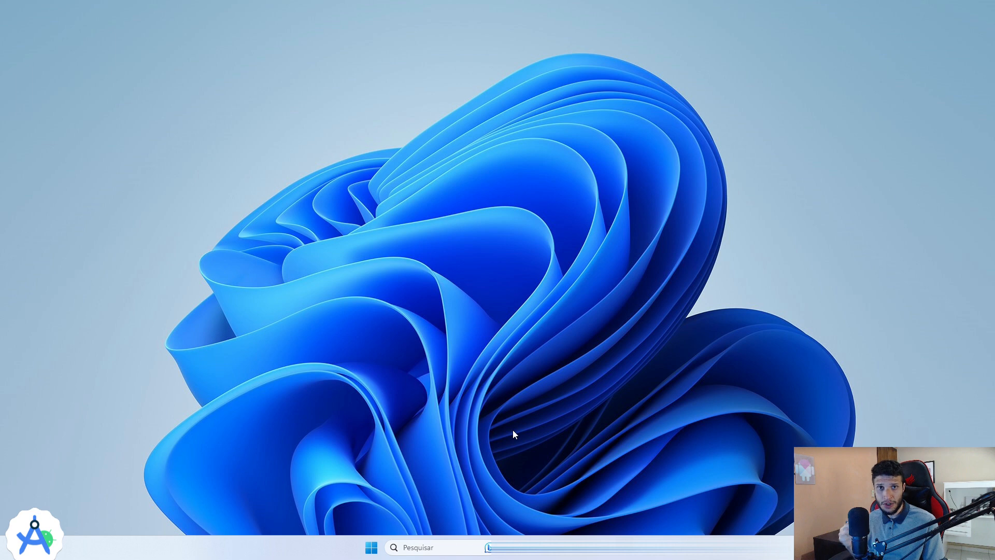
# Search Windows for "pastas", open the File Explorer Options, and set hidden files, folders and drives to be shown.
pyautogui.click(441, 550)
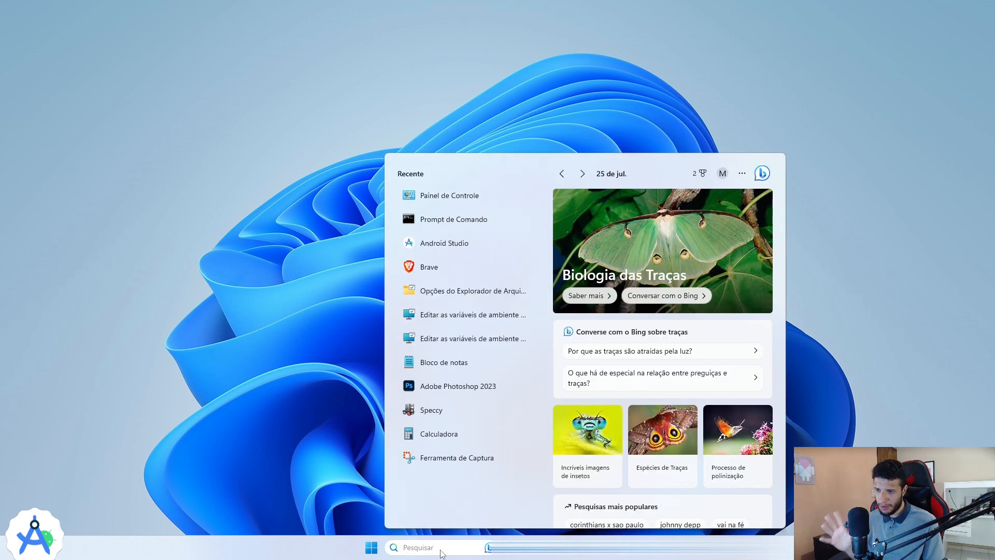
pyautogui.write('a')
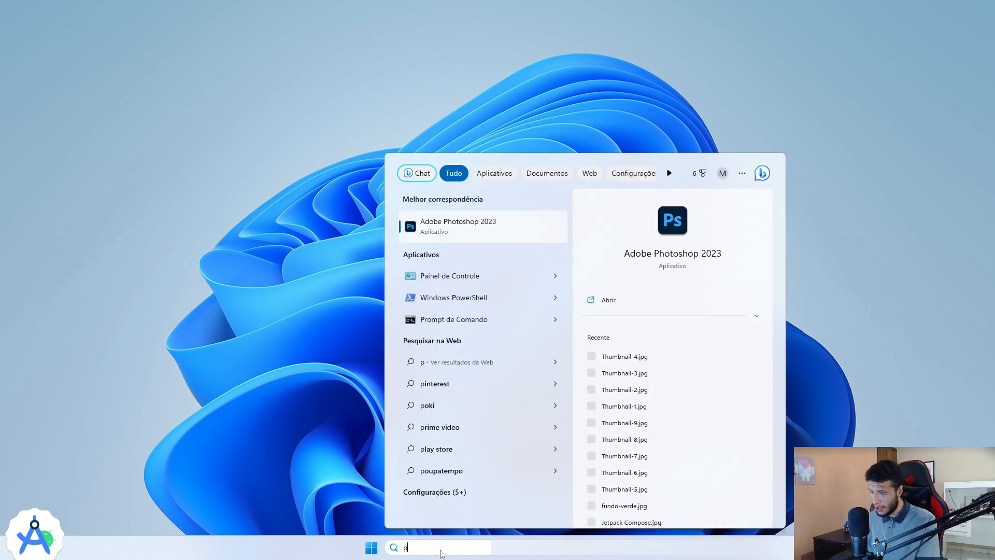
pyautogui.press('BackSpace')
pyautogui.write('pastas')
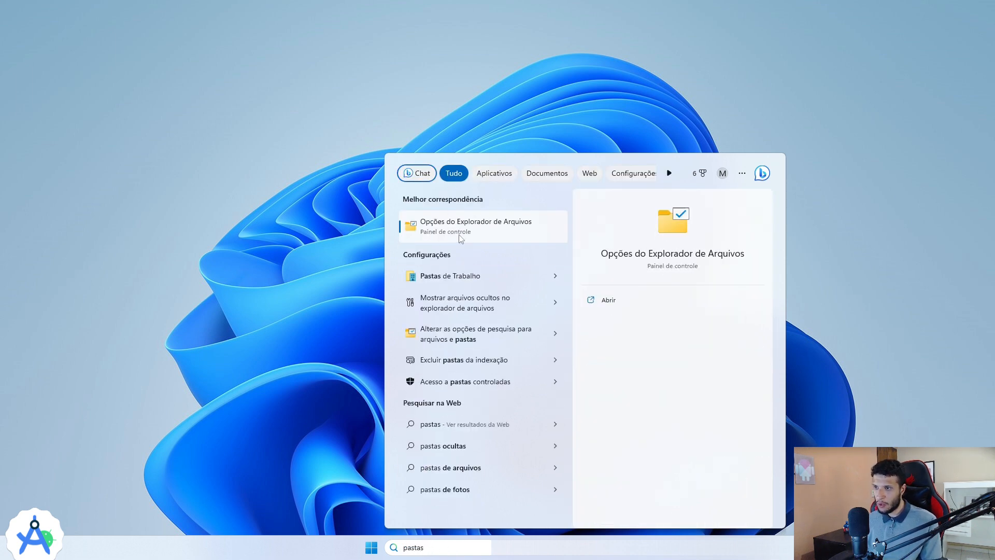
pyautogui.click(494, 228)
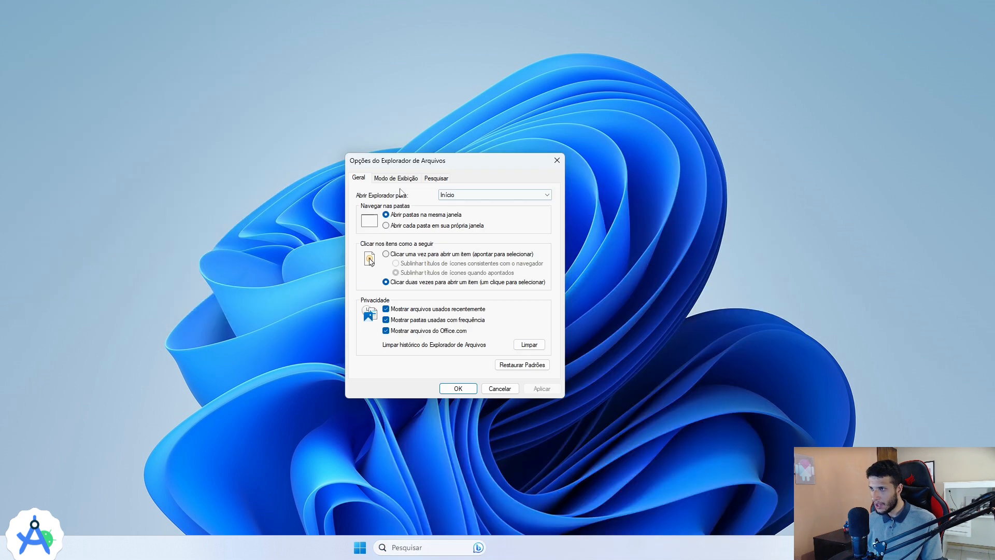
pyautogui.click(394, 181)
pyautogui.moveTo(524, 273); pyautogui.dragTo(530, 311)
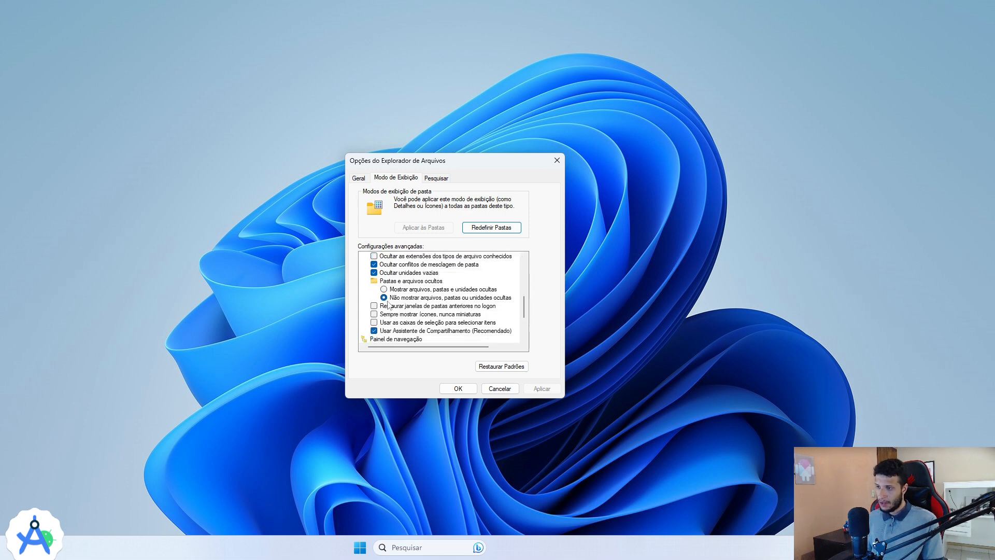
pyautogui.click(384, 289)
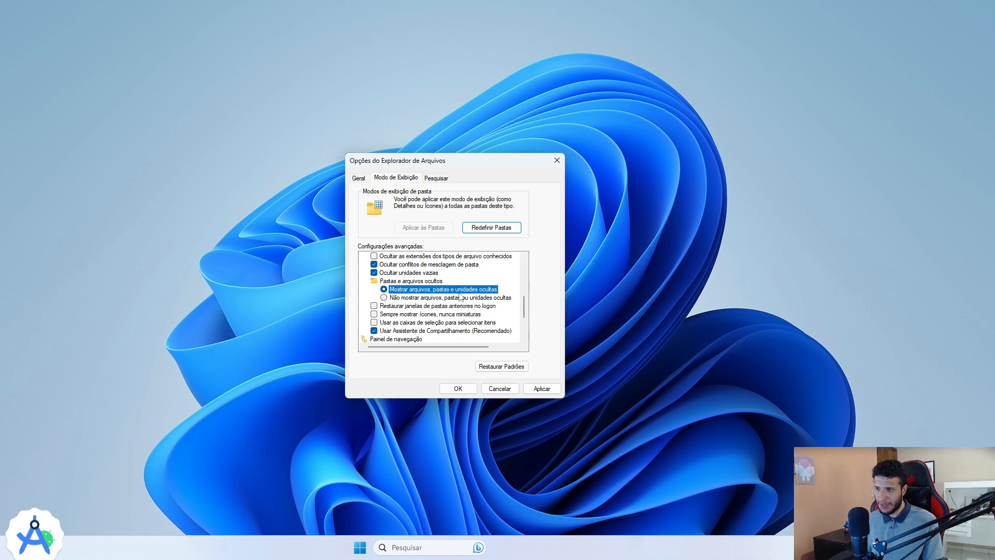
pyautogui.click(542, 389)
pyautogui.click(457, 390)
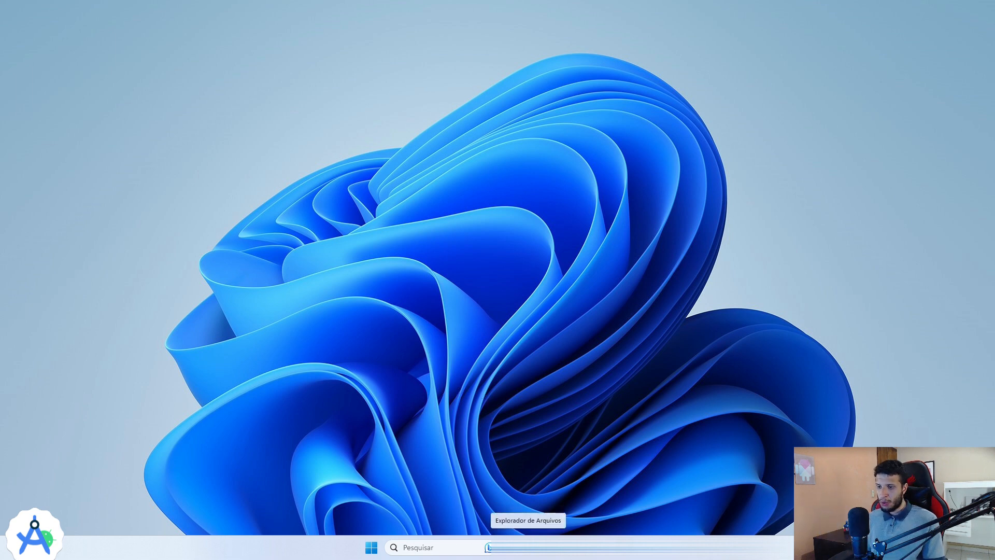
# Browse to the SSD (C:) drive in File Explorer and check the available actions for its android folder.
pyautogui.click(528, 548)
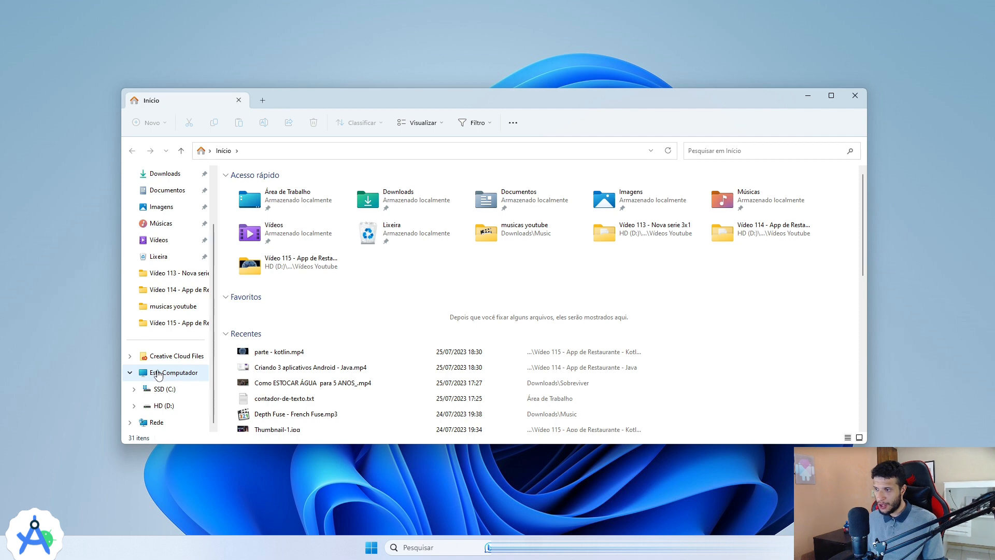
pyautogui.click(158, 374)
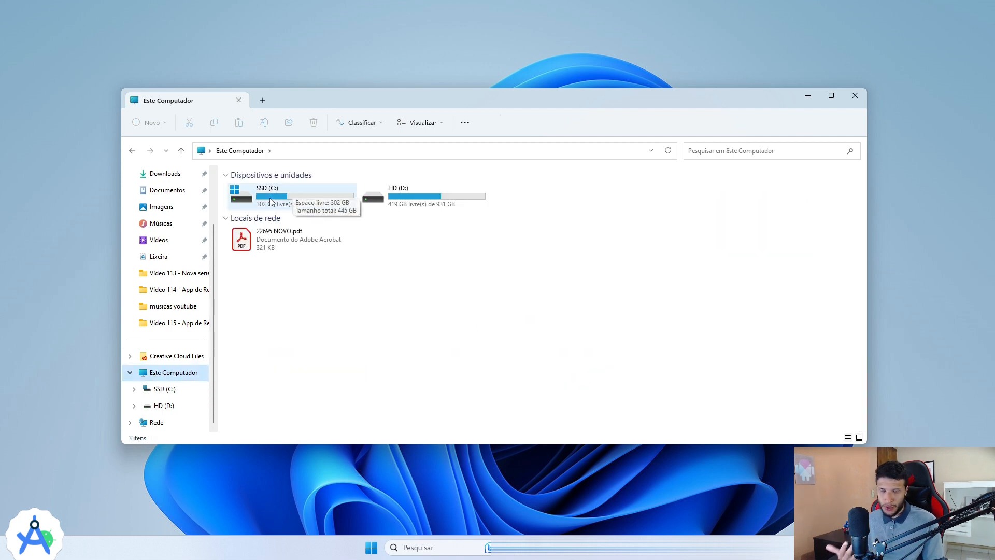
pyautogui.doubleClick(290, 192)
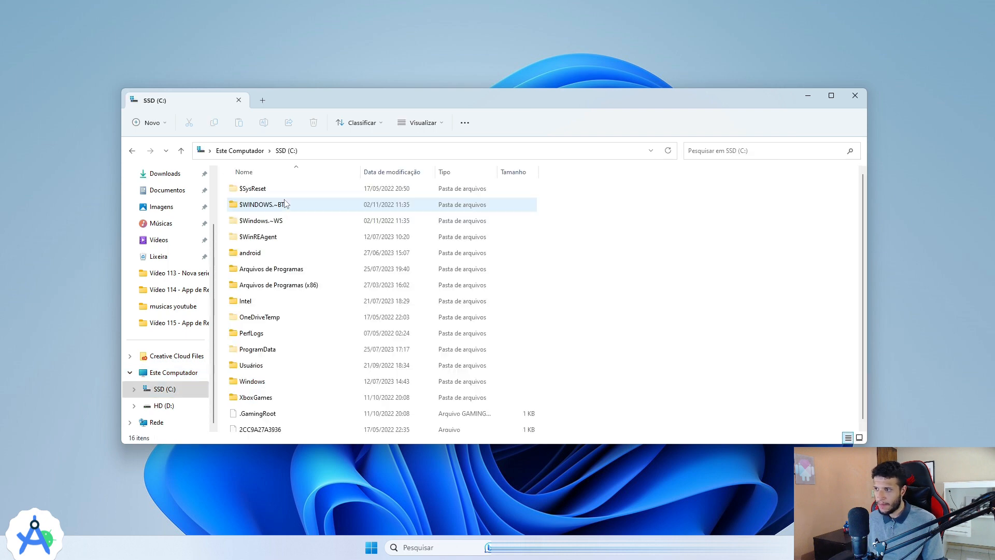
pyautogui.click(282, 253)
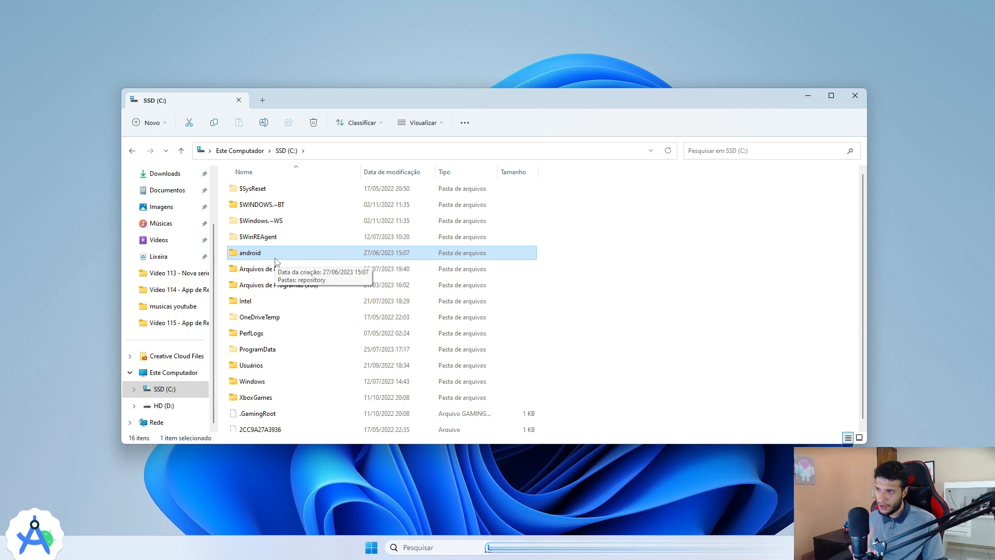
pyautogui.scroll(-1, 265, 256)
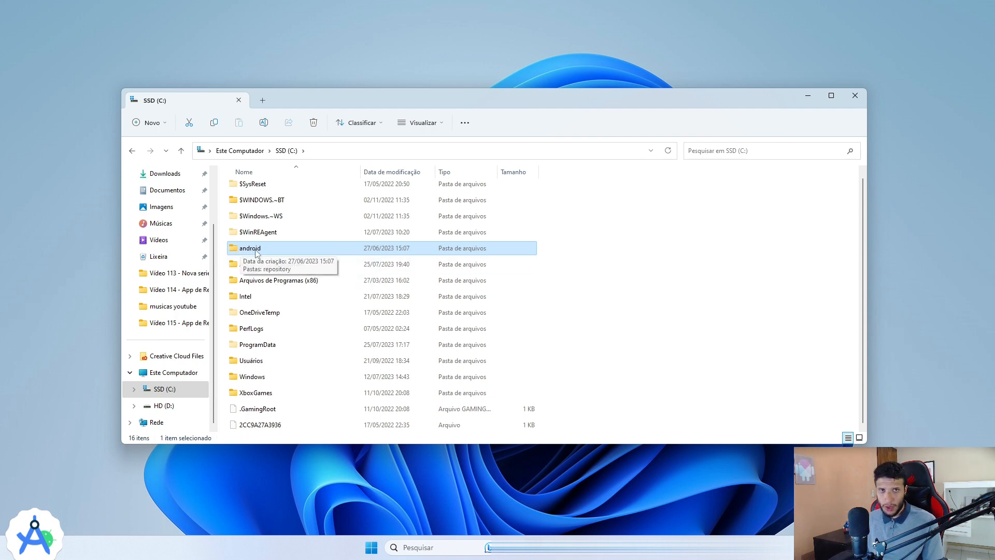
pyautogui.rightClick(263, 253)
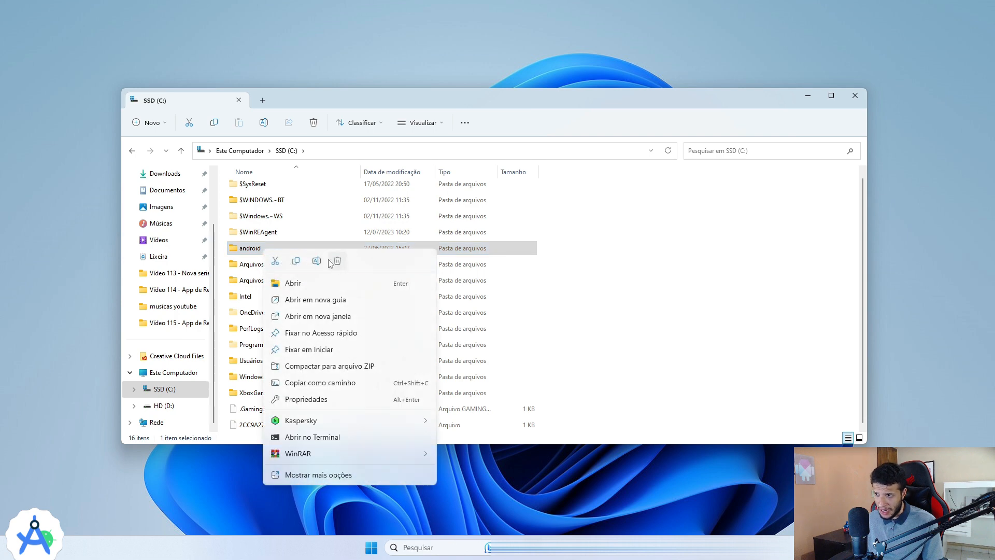
pyautogui.click(248, 250)
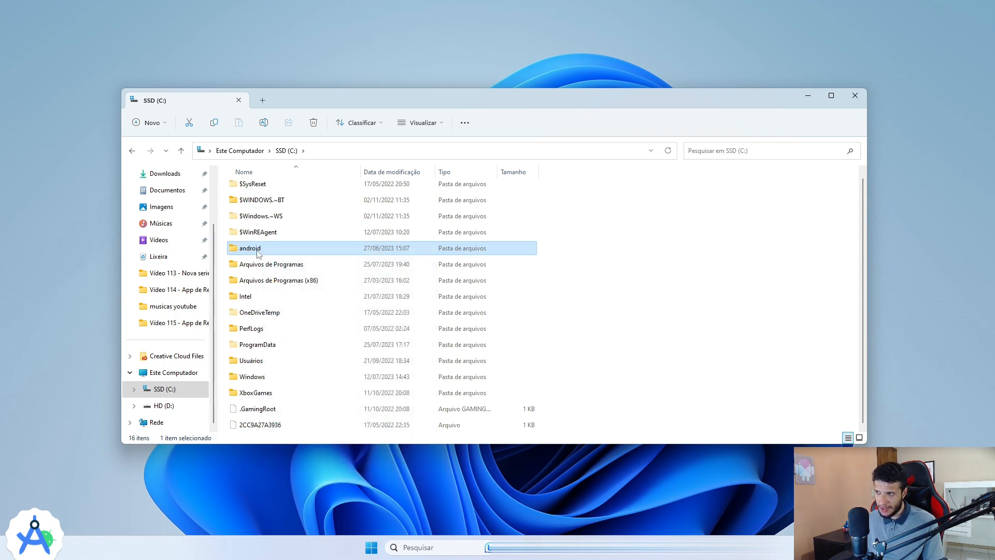
# Look inside the Android Studio installation folder under Arquivos de Programas\Android, and return to Arquivos de Programas.
pyautogui.doubleClick(272, 266)
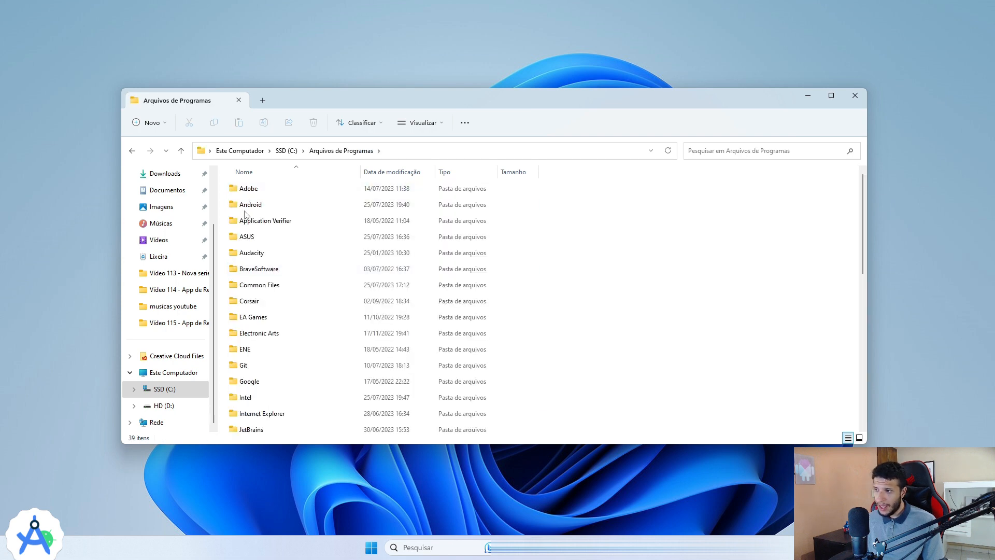
pyautogui.moveTo(247, 208)
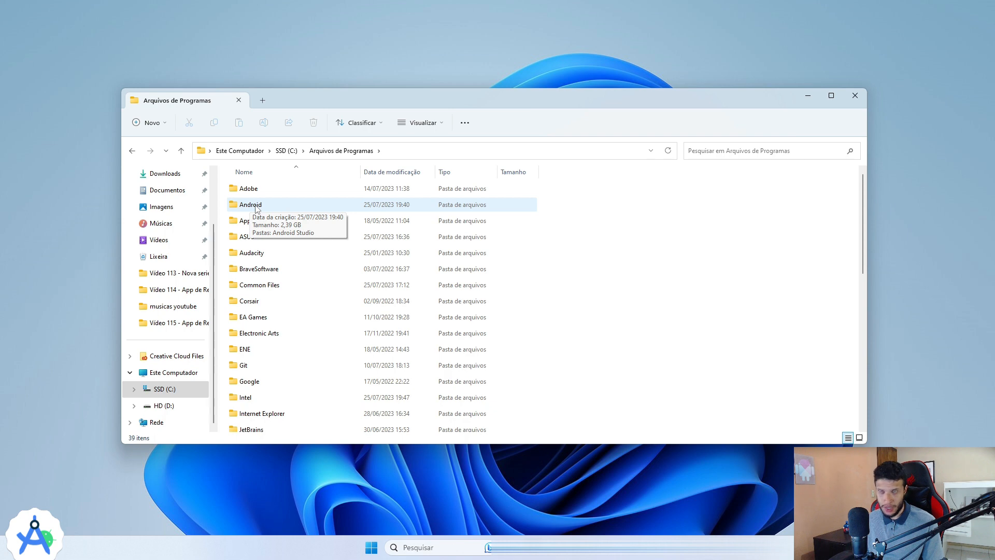
pyautogui.doubleClick(257, 209)
pyautogui.doubleClick(257, 191)
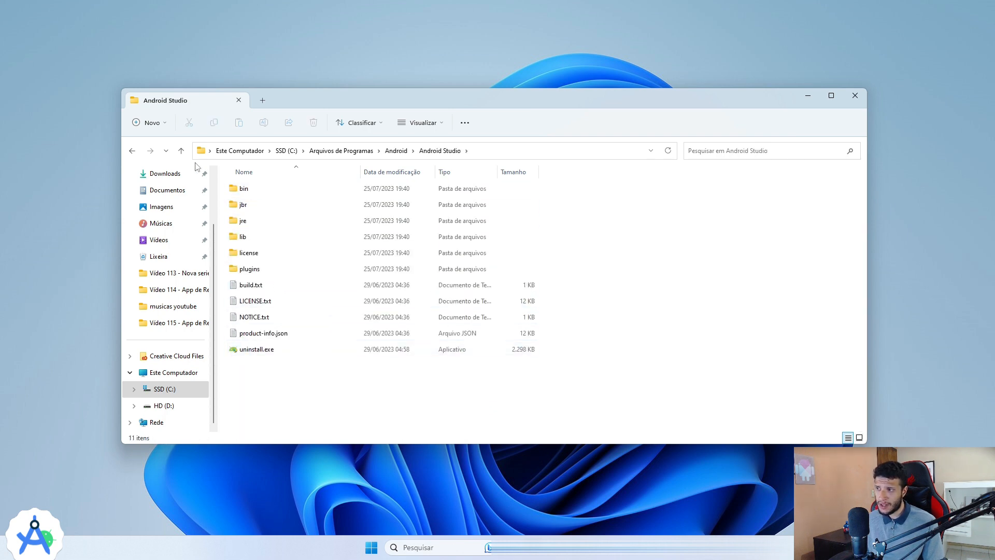
pyautogui.click(181, 151)
pyautogui.click(181, 151)
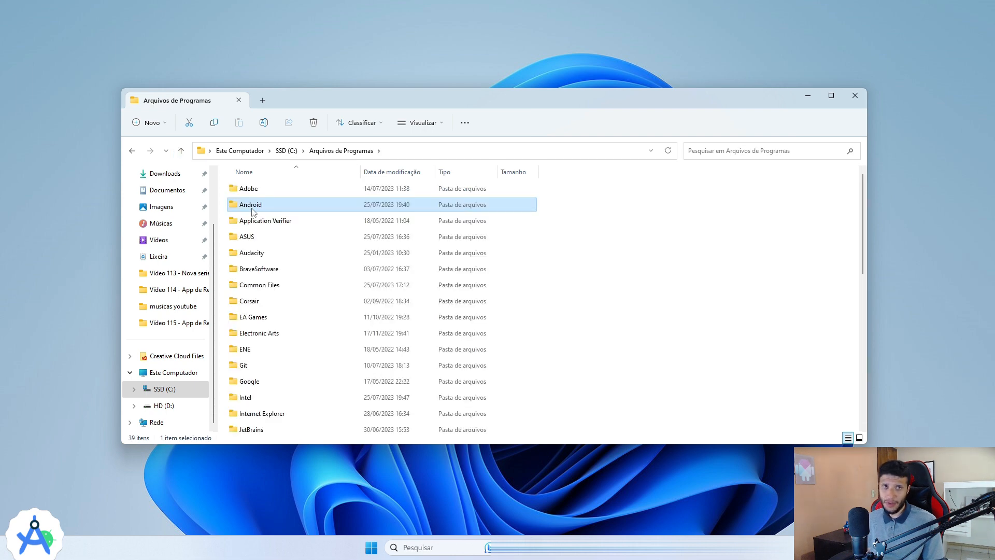
pyautogui.moveTo(253, 210)
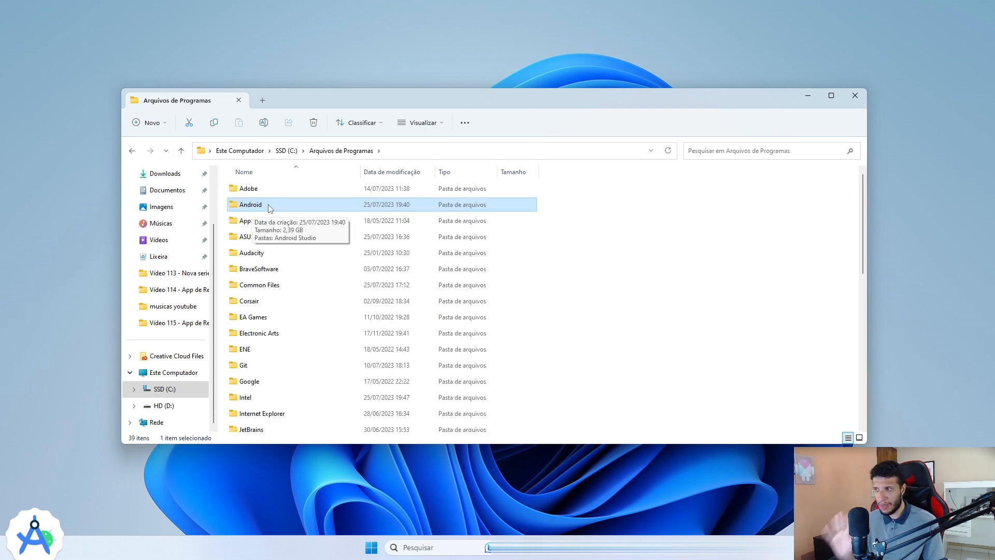
# Return to the C: drive and open the .android folder inside the personal user folder under Usuários.
pyautogui.click(187, 154)
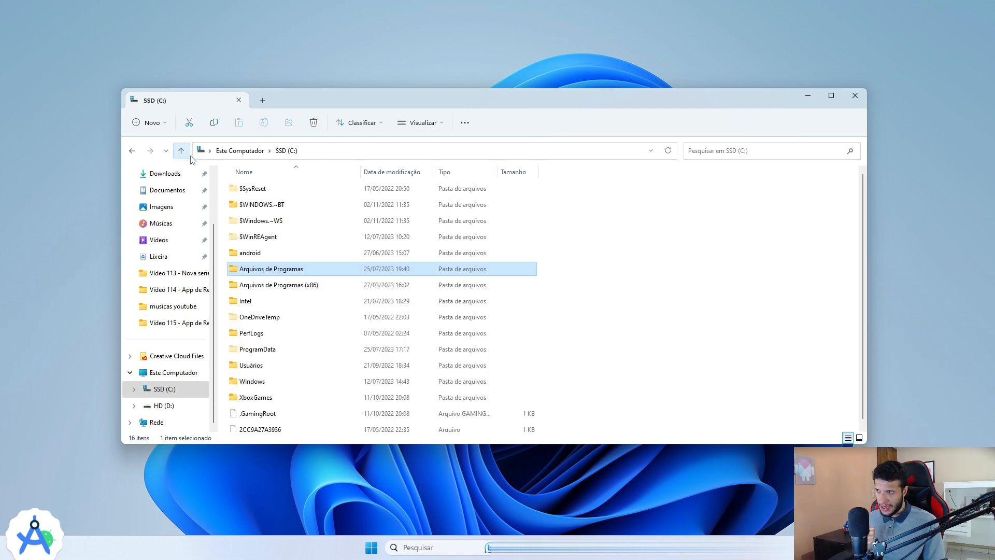
pyautogui.doubleClick(251, 365)
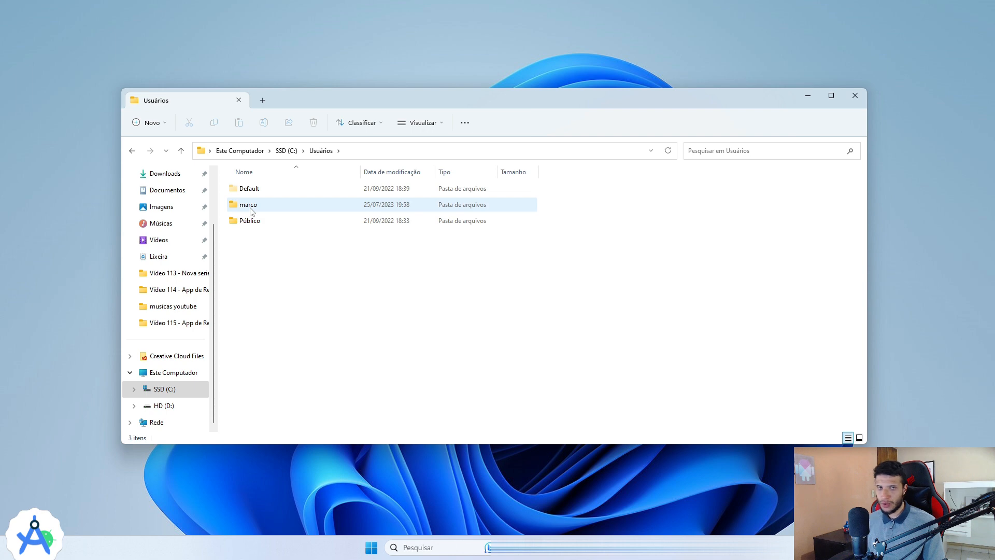
pyautogui.moveTo(250, 210)
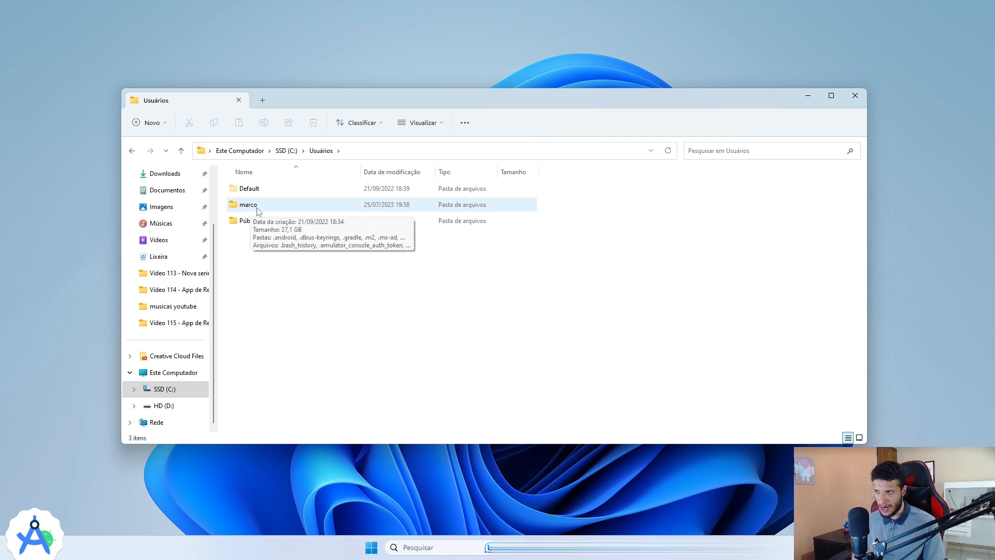
pyautogui.doubleClick(251, 207)
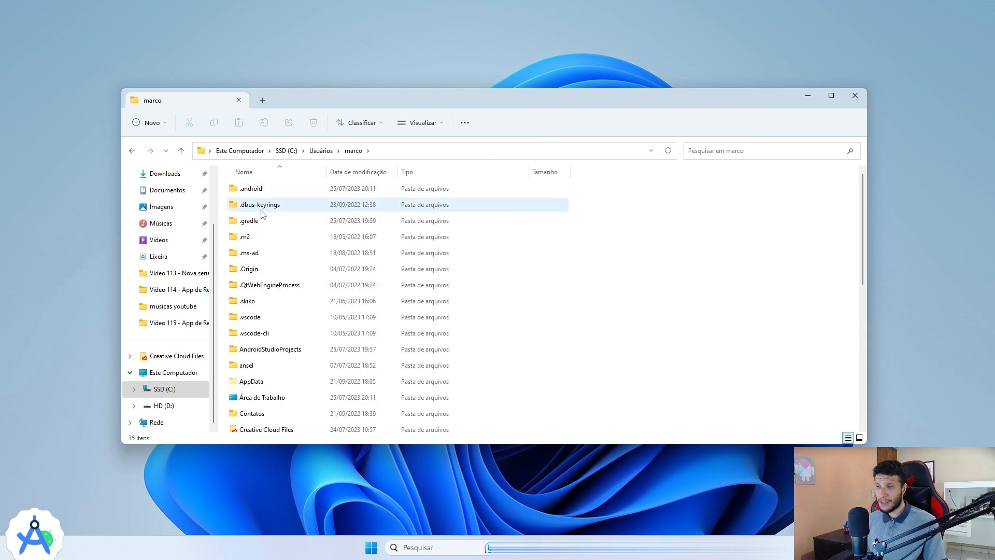
pyautogui.doubleClick(252, 190)
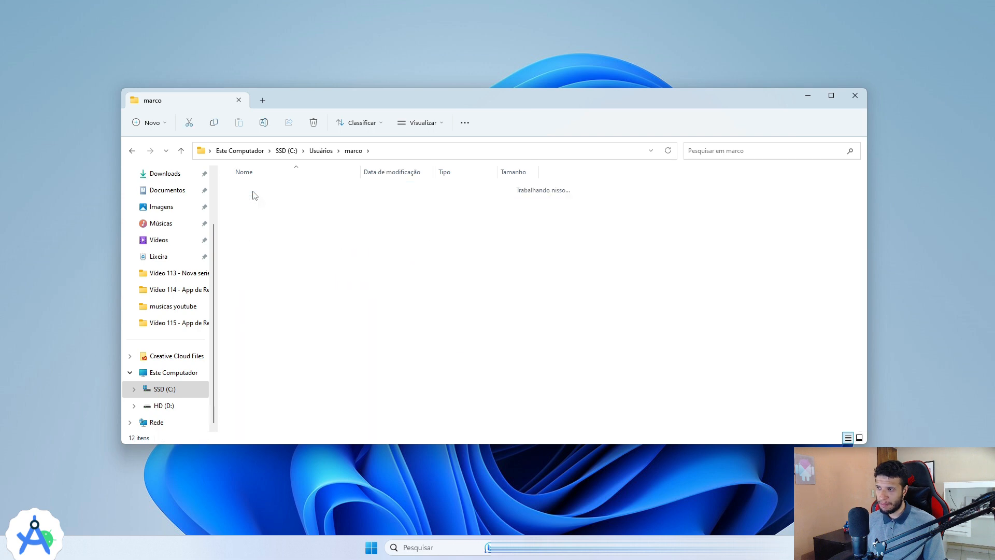
# Return to the personal user folder and point out the .gradle, AndroidStudioProjects and AppData folders.
pyautogui.click(182, 151)
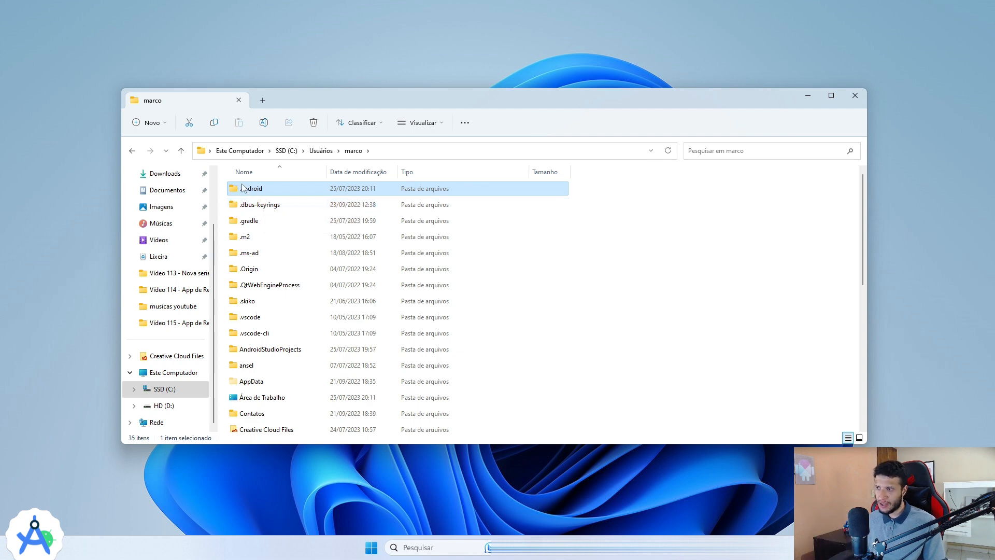
pyautogui.click(250, 224)
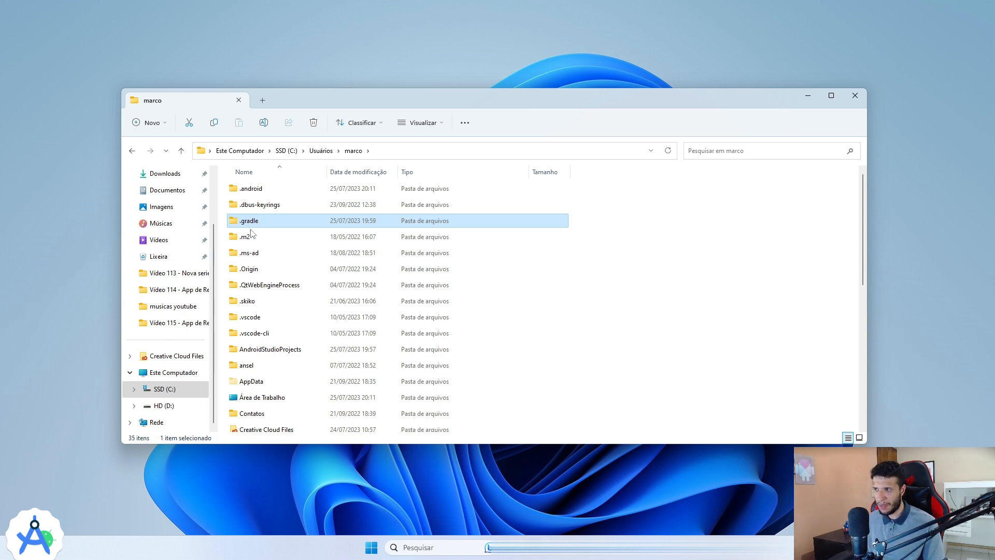
pyautogui.scroll(-1, 250, 233)
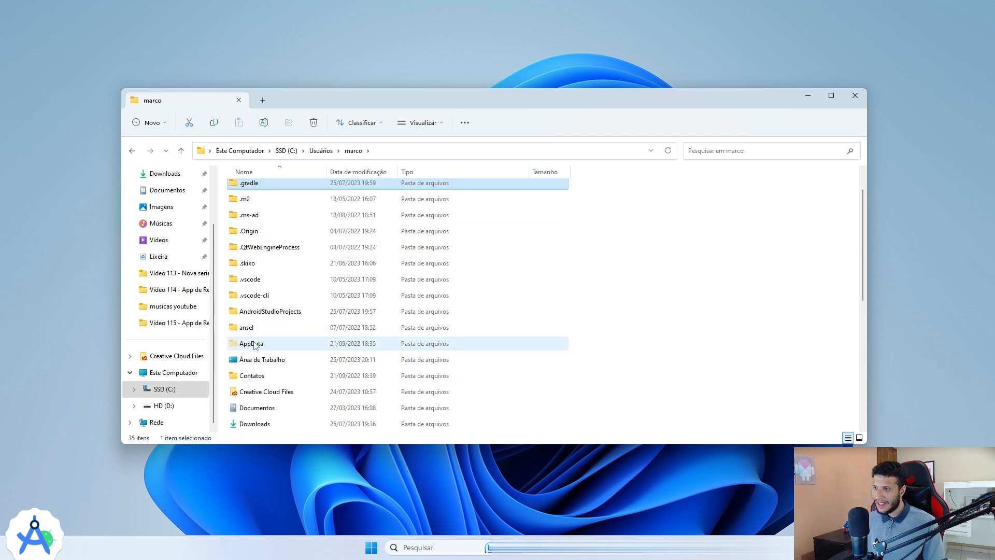
pyautogui.click(248, 344)
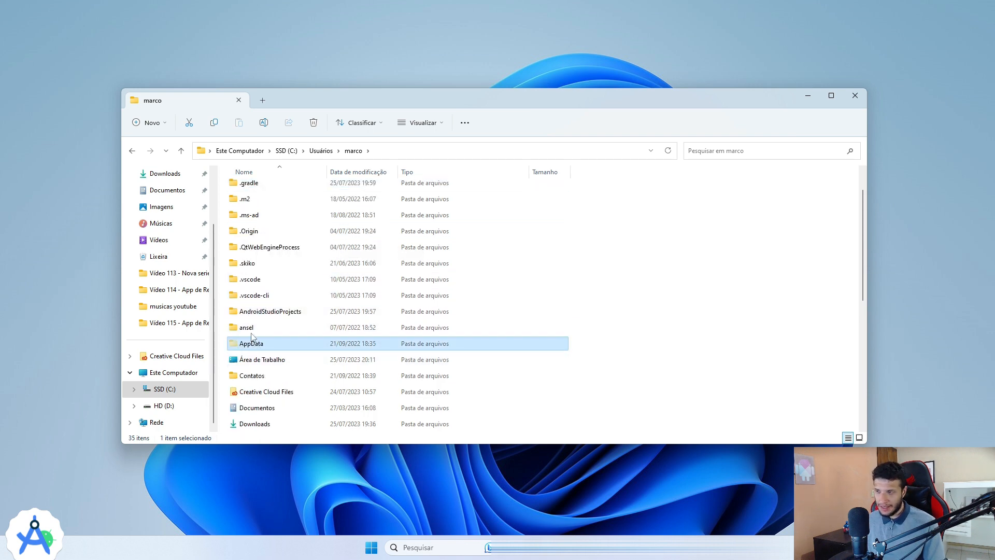
pyautogui.click(245, 315)
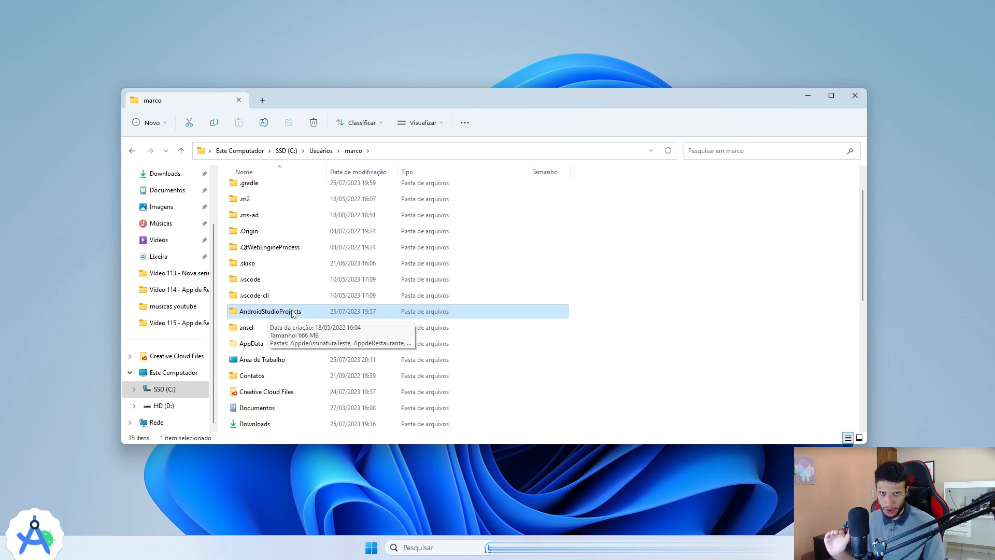
pyautogui.press('Down')
pyautogui.press('Down')
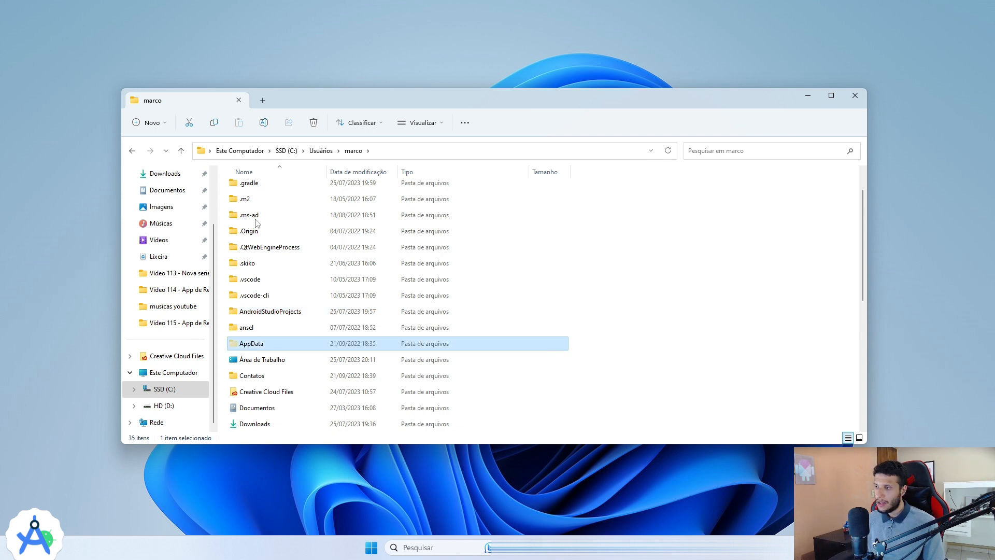
# Open the Android folder under AppData\Local and look inside its Sdk folder.
pyautogui.doubleClick(252, 347)
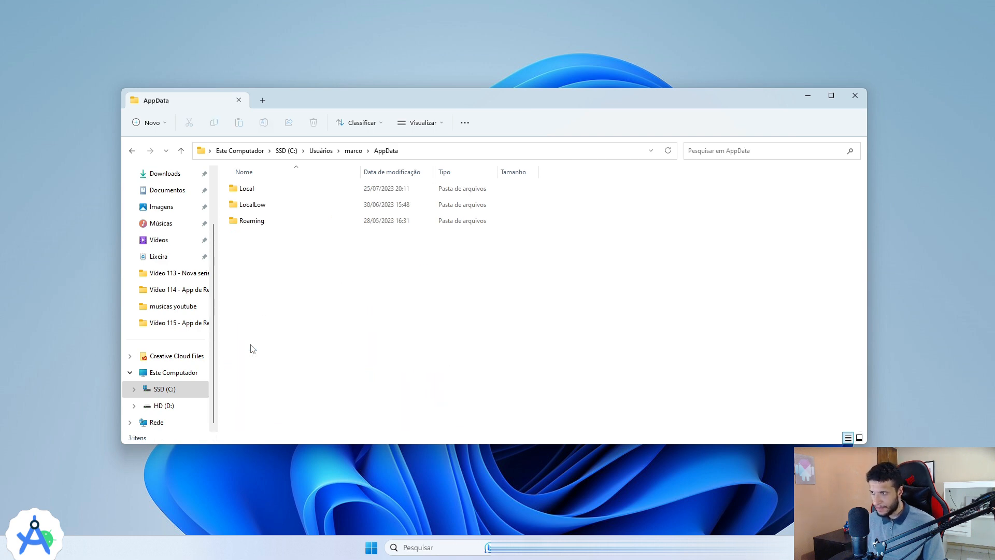
pyautogui.doubleClick(251, 193)
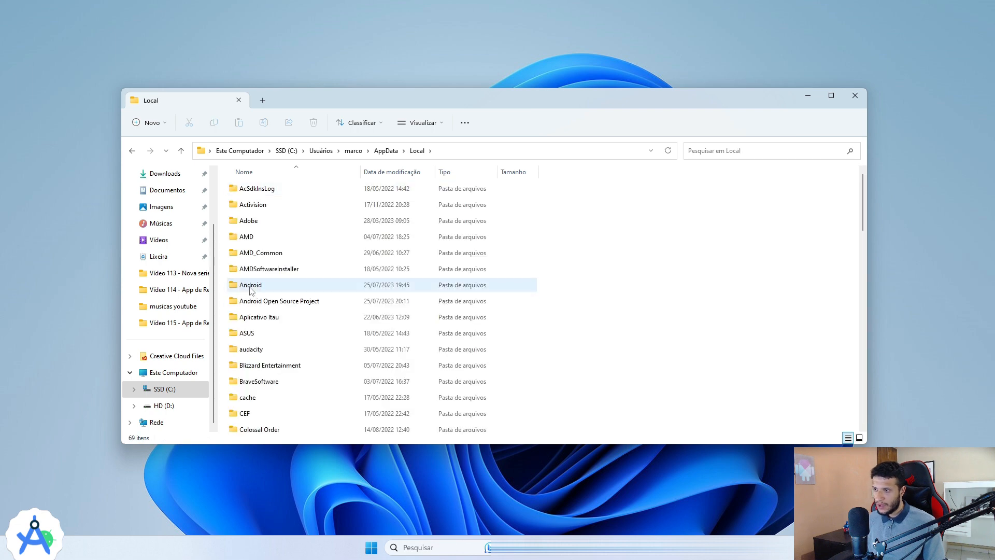
pyautogui.click(251, 289)
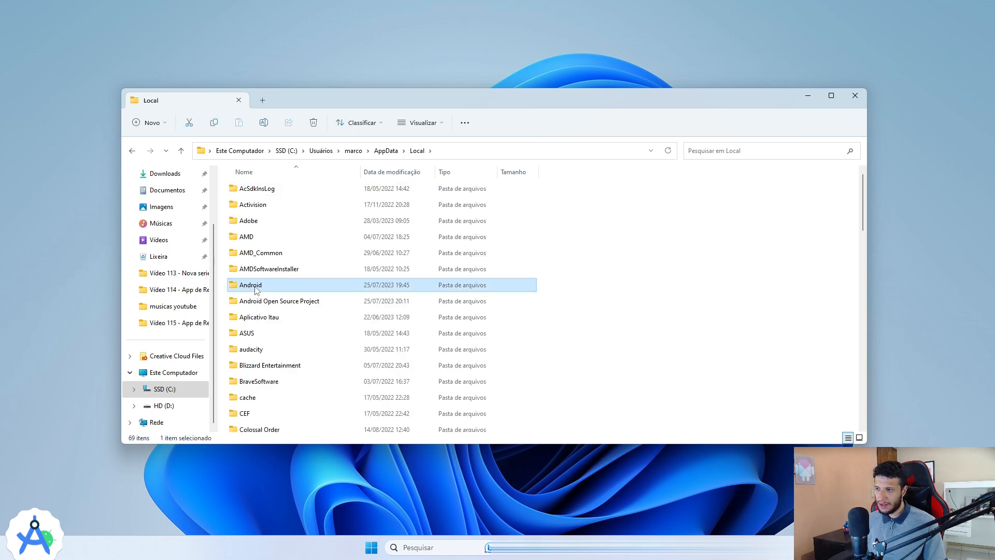
pyautogui.doubleClick(255, 290)
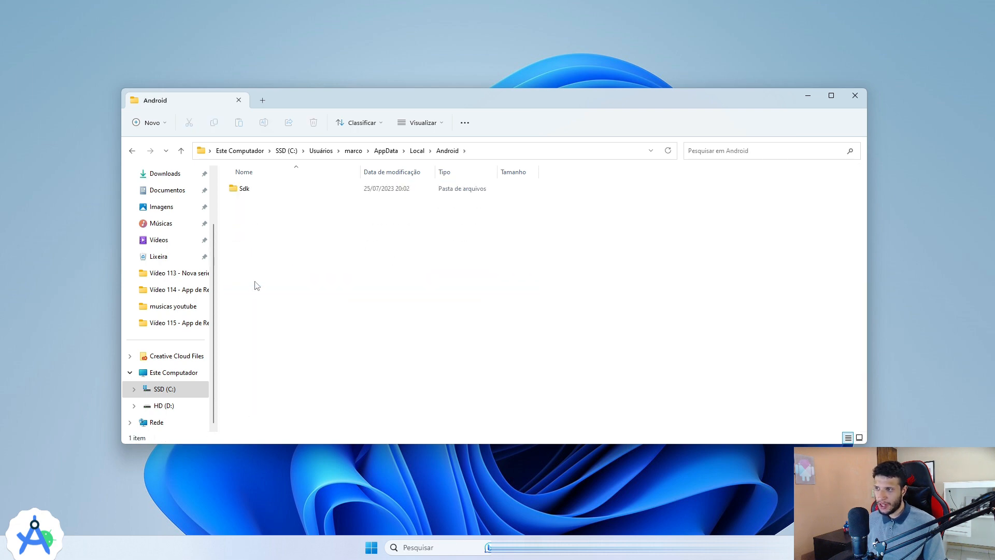
pyautogui.doubleClick(248, 191)
# Return to the Local folder, check the available actions for its Android folder, and select Android Open Source Project.
pyautogui.click(181, 150)
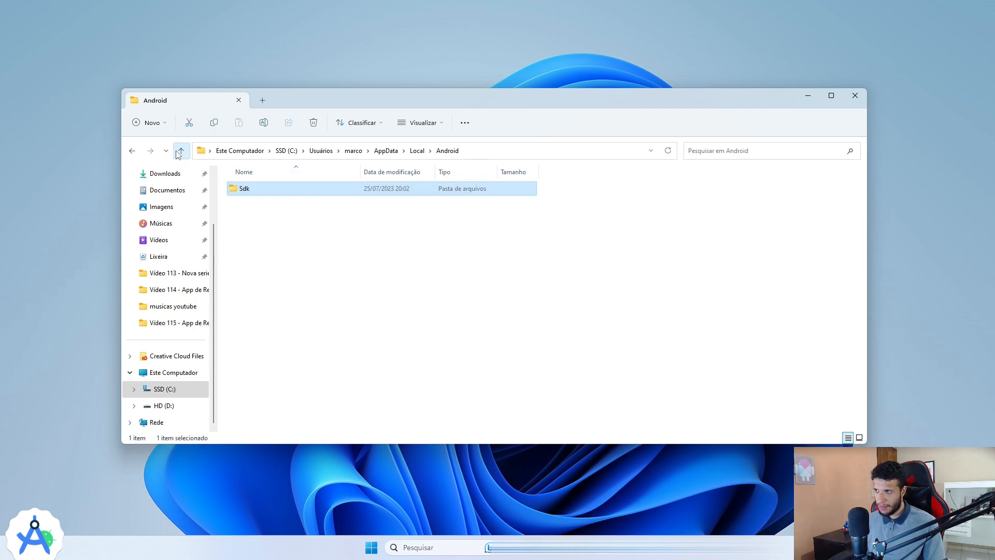
pyautogui.click(181, 151)
pyautogui.rightClick(249, 286)
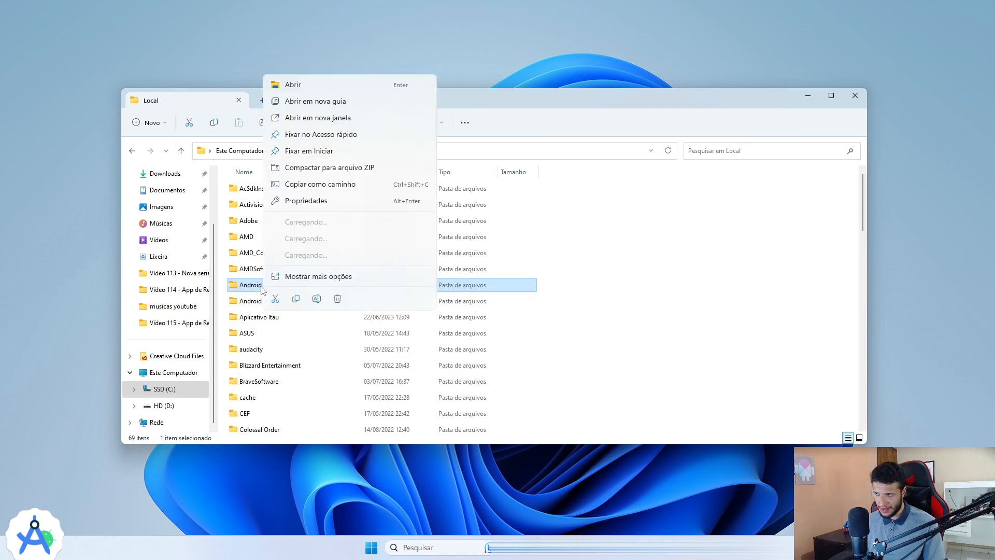
pyautogui.click(248, 284)
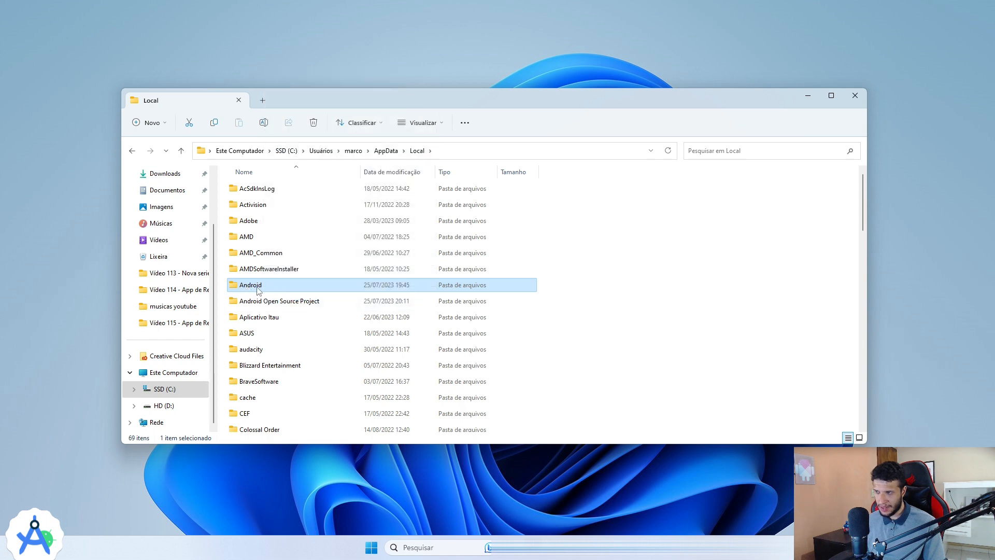
pyautogui.click(259, 304)
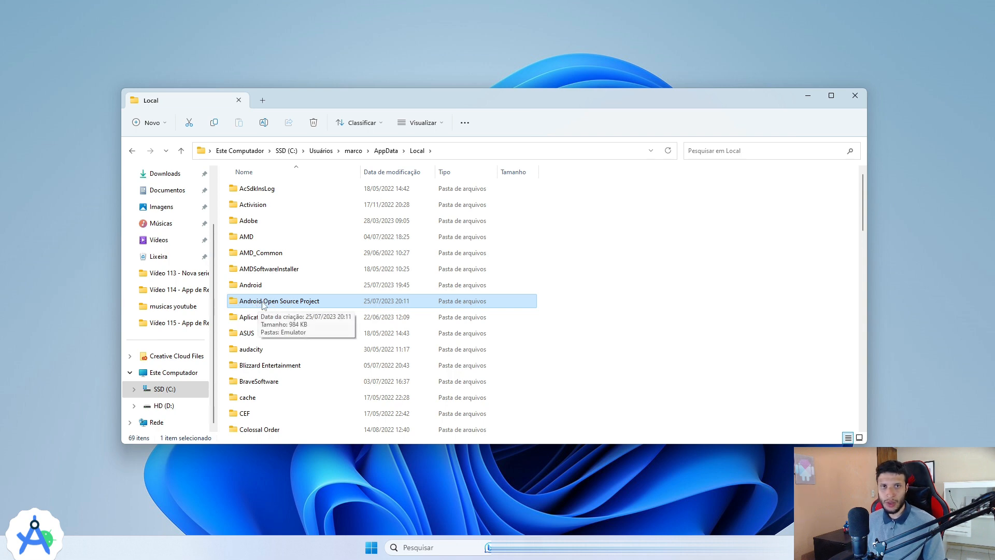
# Open the Google folder inside Local and select its AndroidStudio2022.3 folder.
pyautogui.scroll(-6, 267, 305)
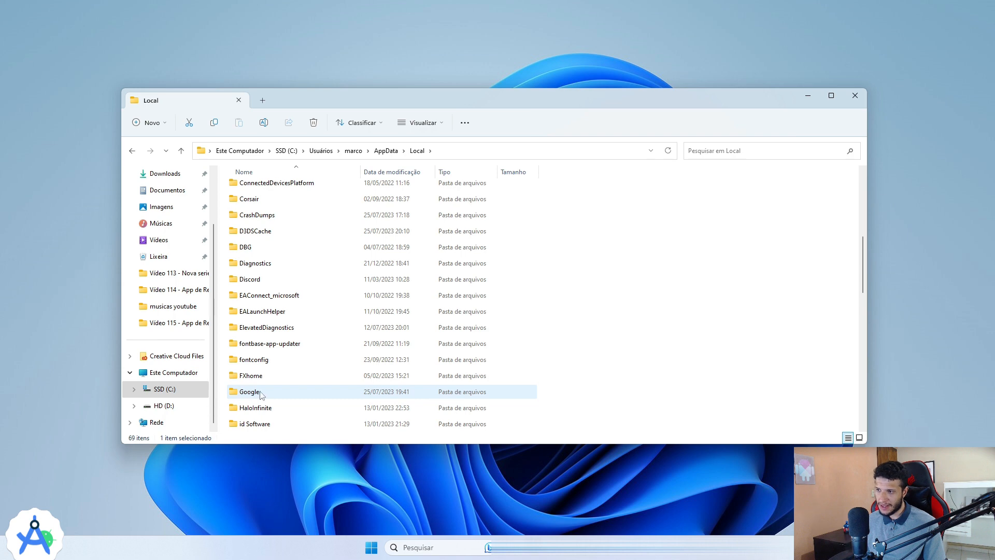
pyautogui.doubleClick(256, 393)
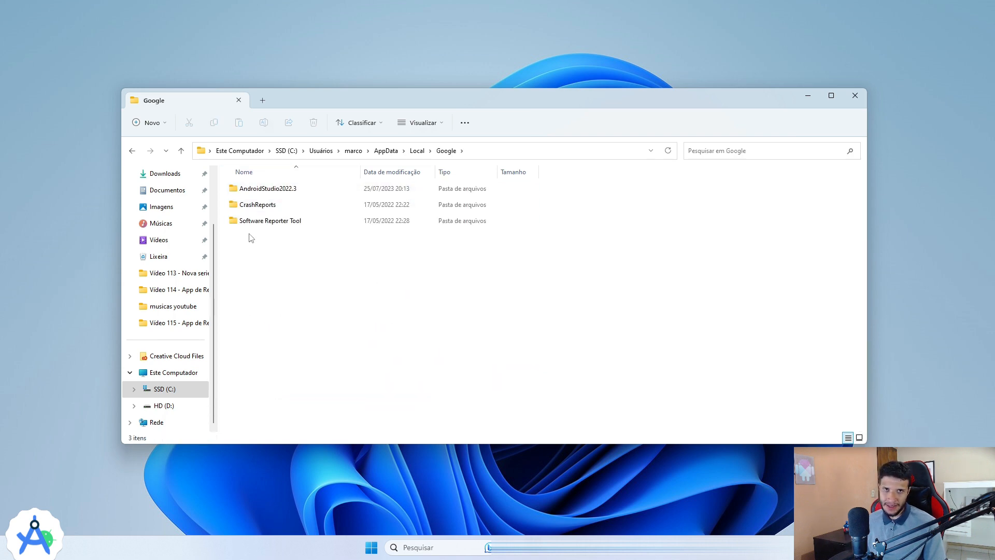
pyautogui.click(268, 223)
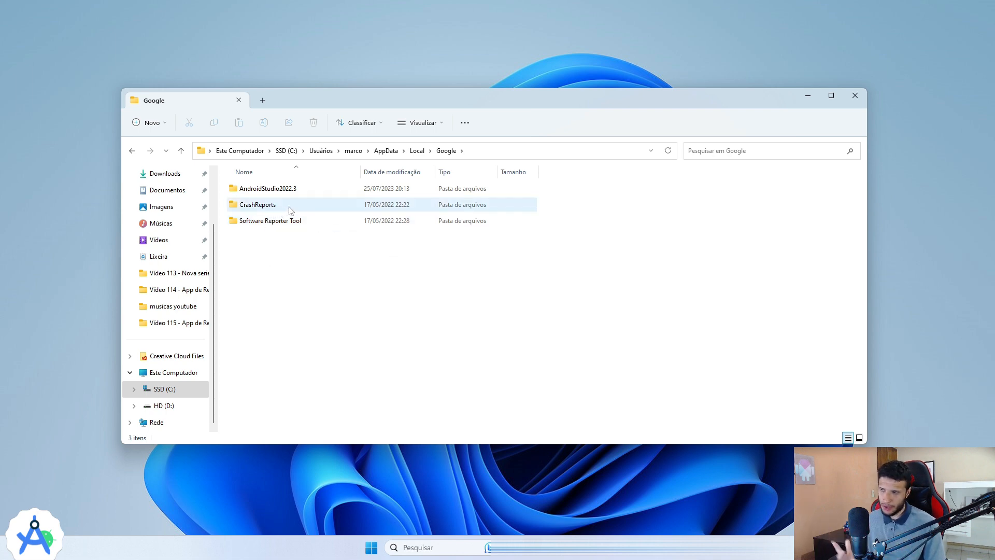
pyautogui.click(249, 190)
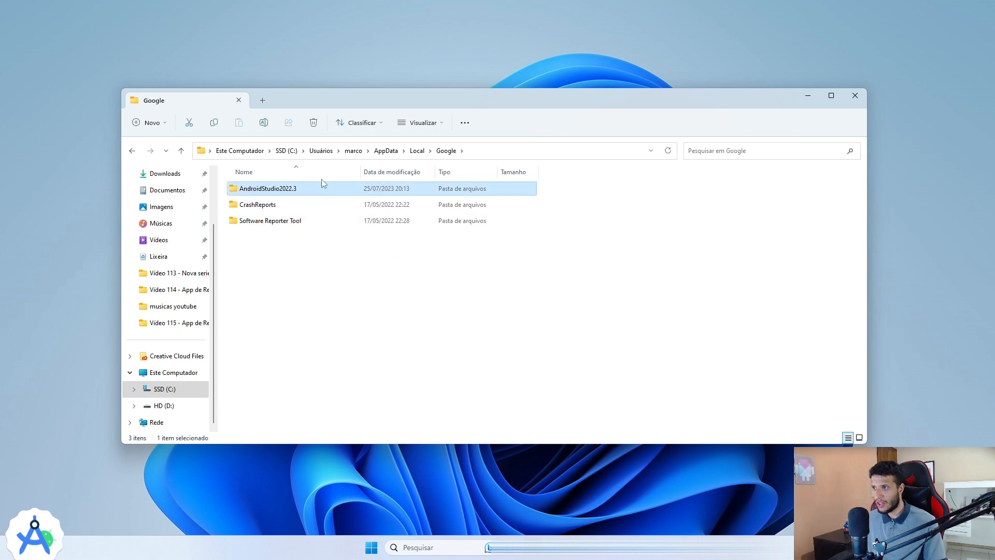
pyautogui.click(254, 205)
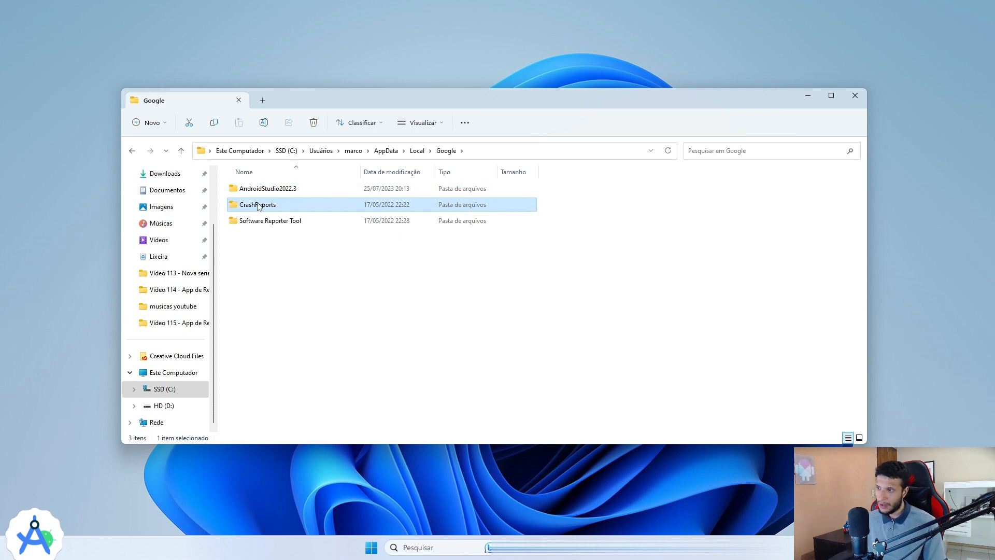
pyautogui.click(241, 192)
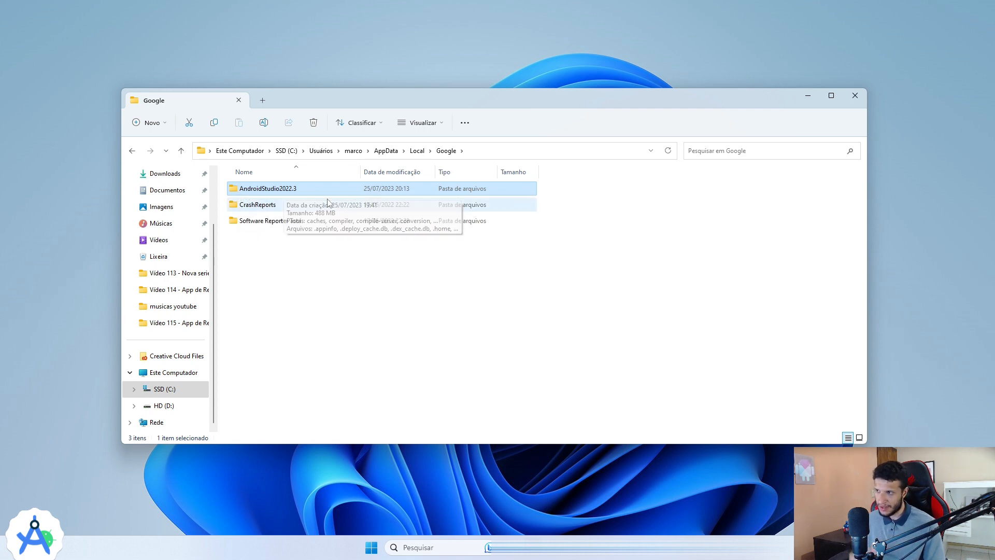
# Open the Google folder under AppData\Roaming and examine its AndroidStudio2022.3 and consentOptions folders.
pyautogui.click(181, 151)
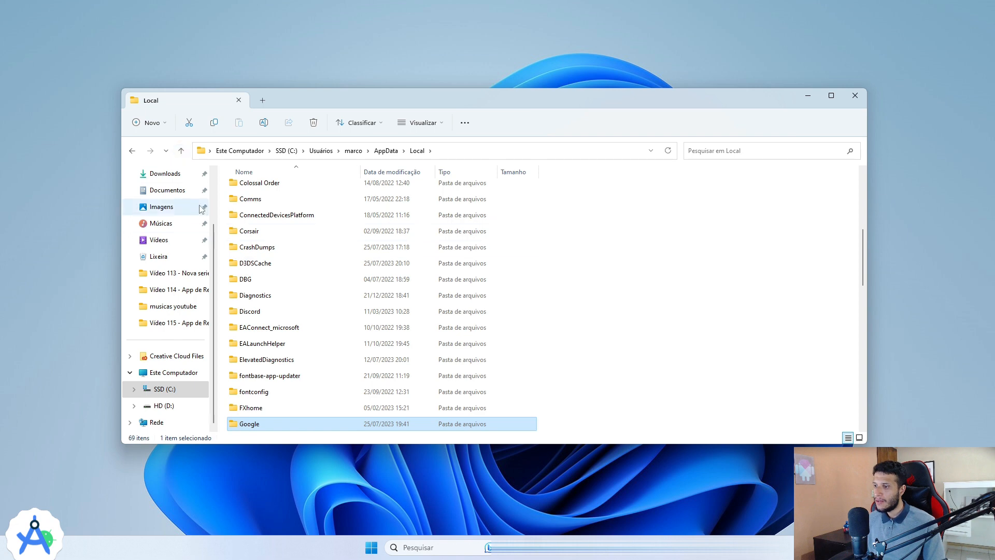
pyautogui.click(181, 151)
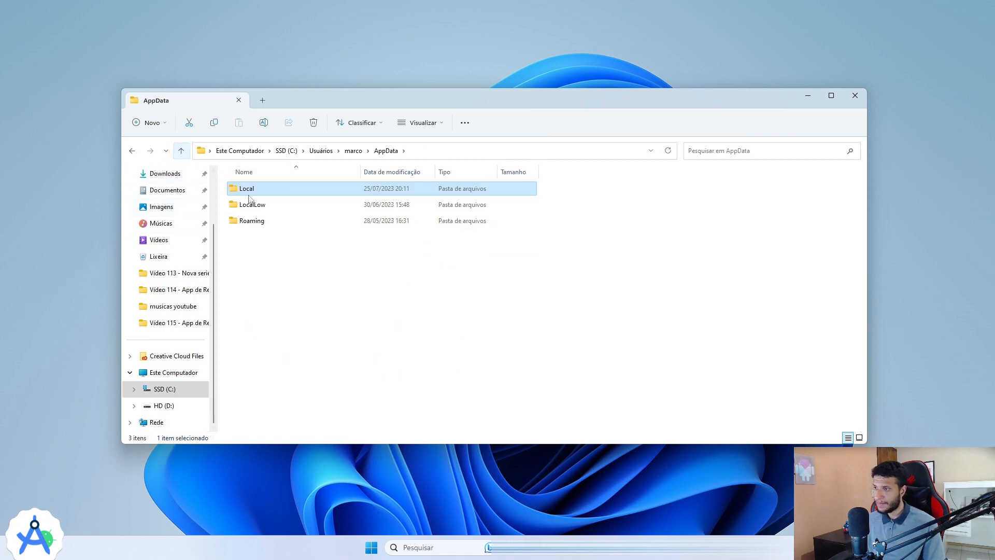
pyautogui.doubleClick(254, 221)
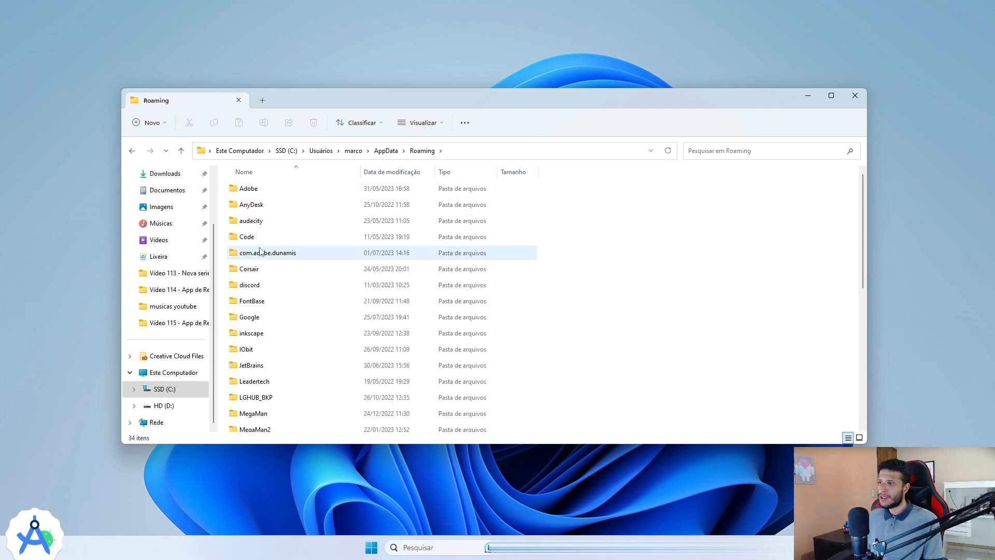
pyautogui.doubleClick(260, 319)
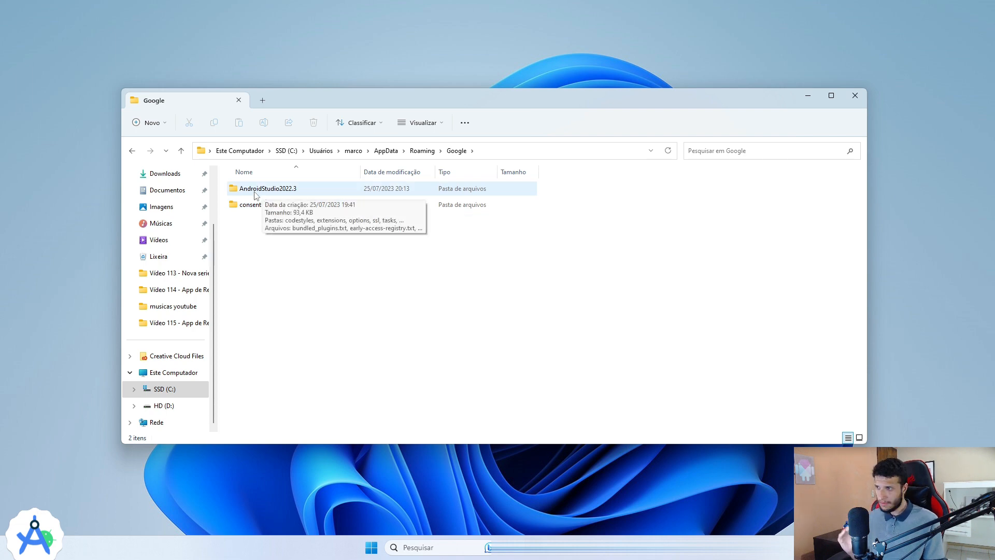
pyautogui.click(260, 190)
pyautogui.rightClick(259, 190)
pyautogui.press('Escape')
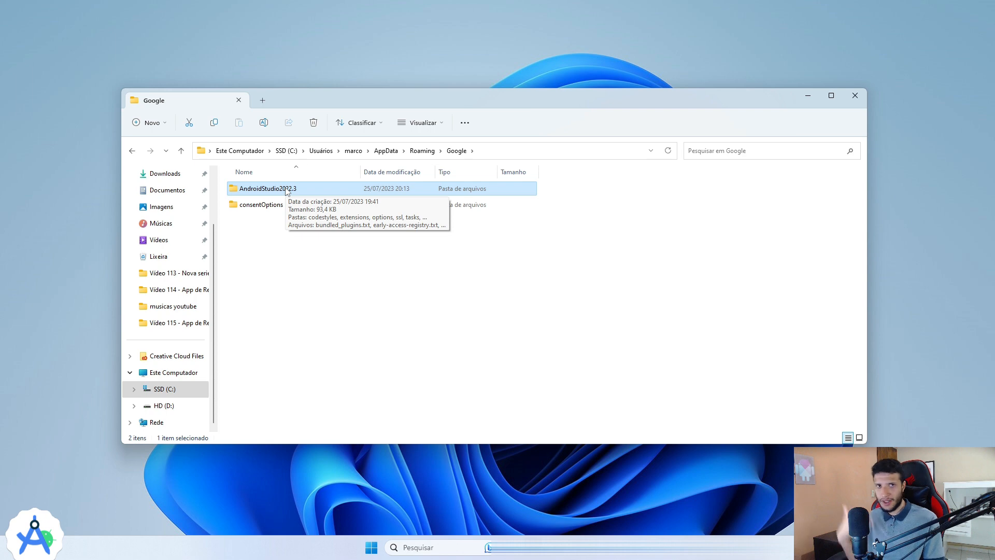
pyautogui.click(254, 205)
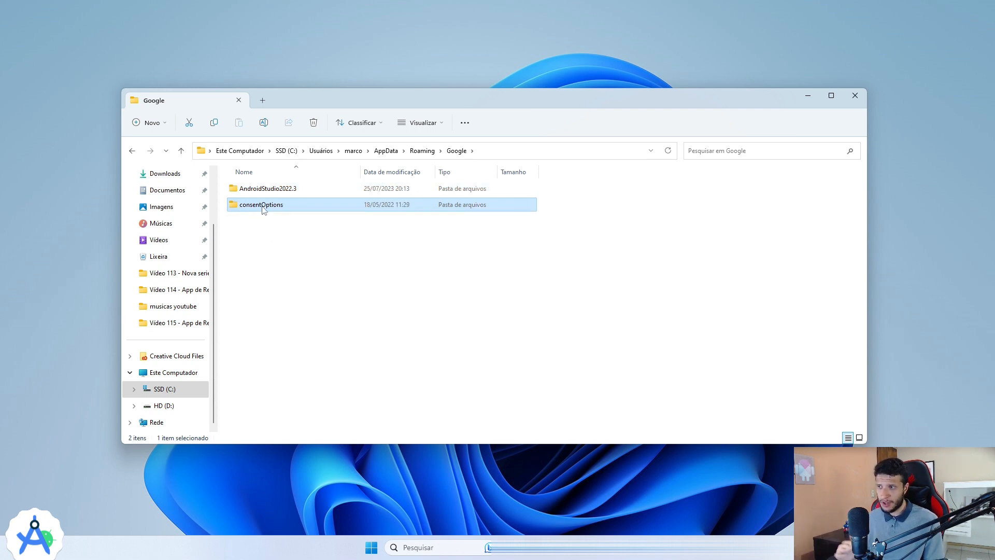
pyautogui.click(269, 194)
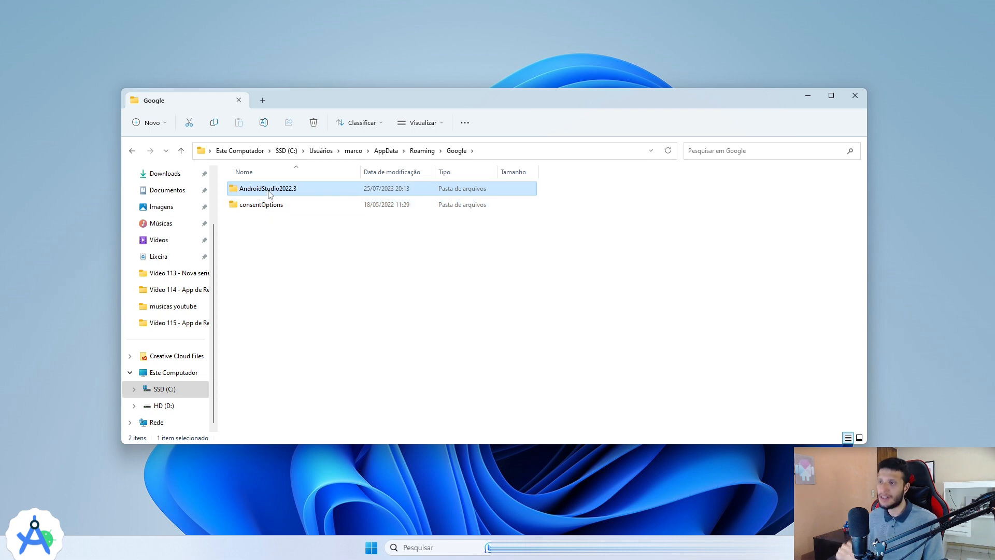
# Return to the AppData folder and close File Explorer.
pyautogui.click(181, 151)
pyautogui.click(181, 151)
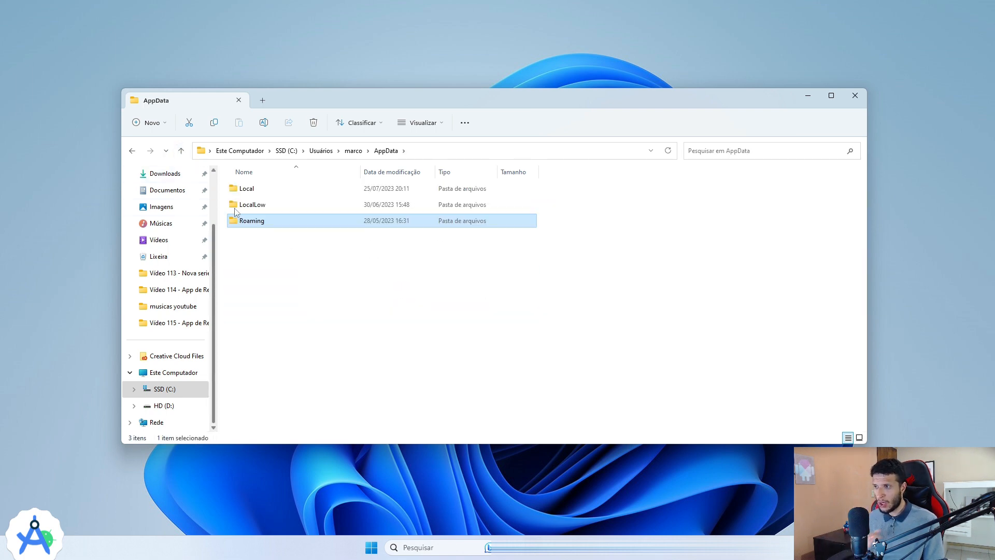
pyautogui.click(863, 101)
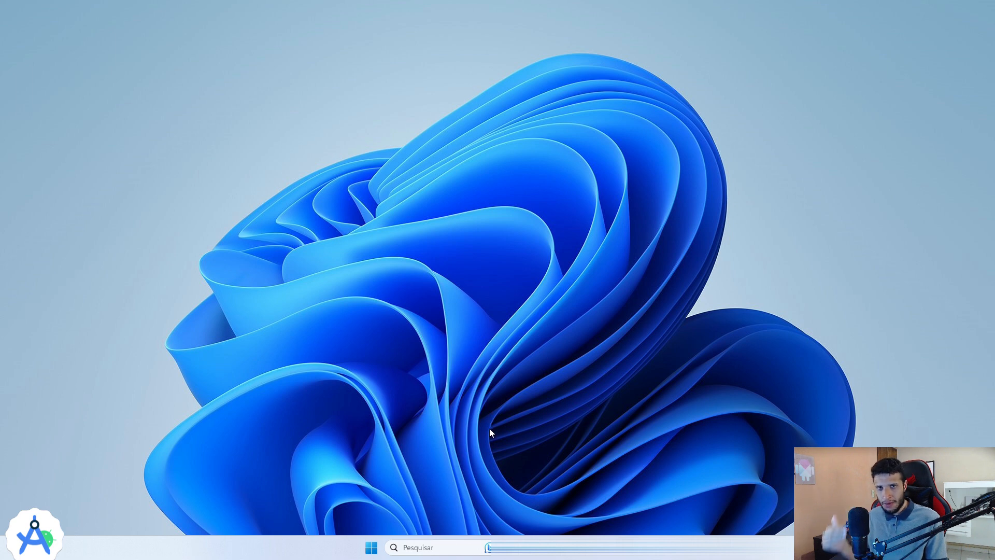
# Check for updates in the Windows Update section of the Windows settings, and close the settings.
pyautogui.click(371, 547)
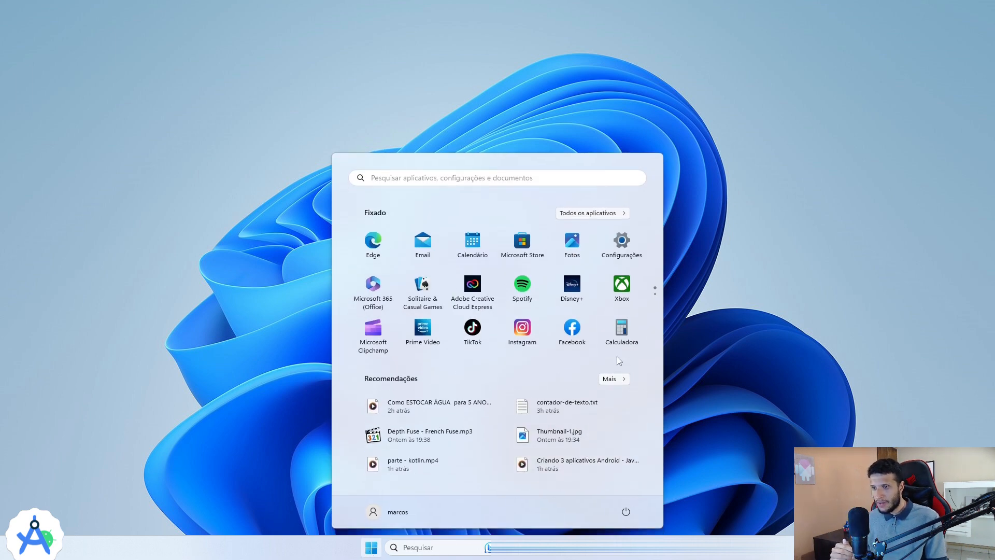
pyautogui.click(624, 246)
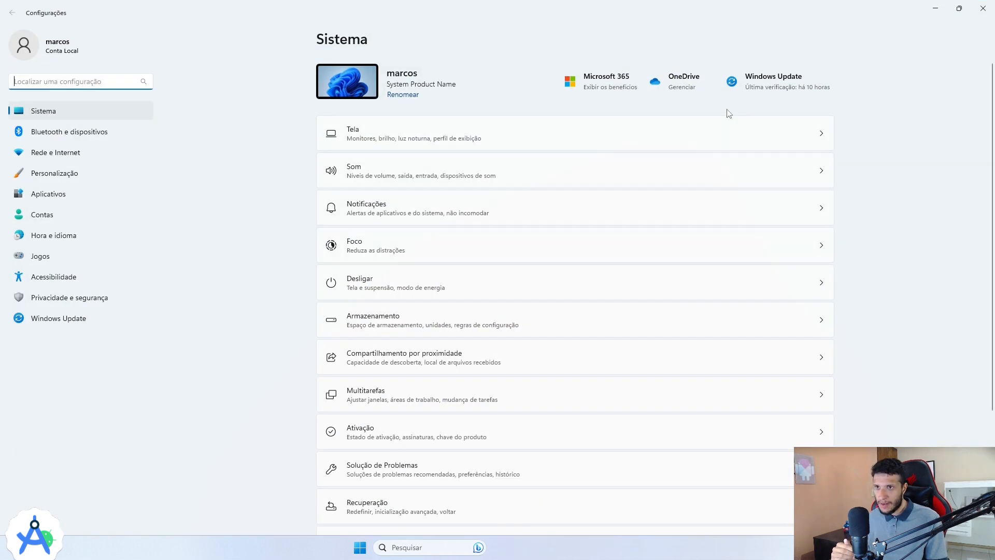
pyautogui.click(772, 78)
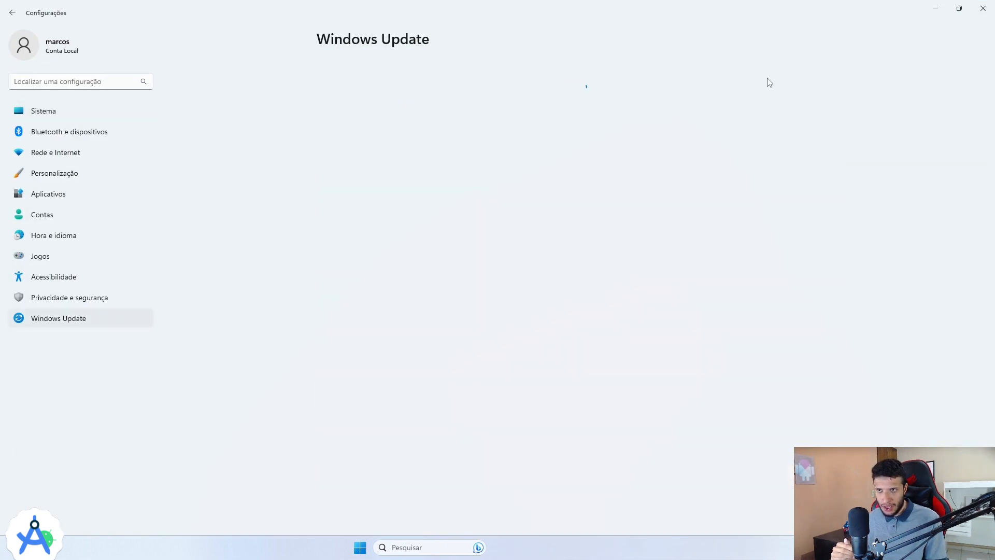
pyautogui.click(776, 85)
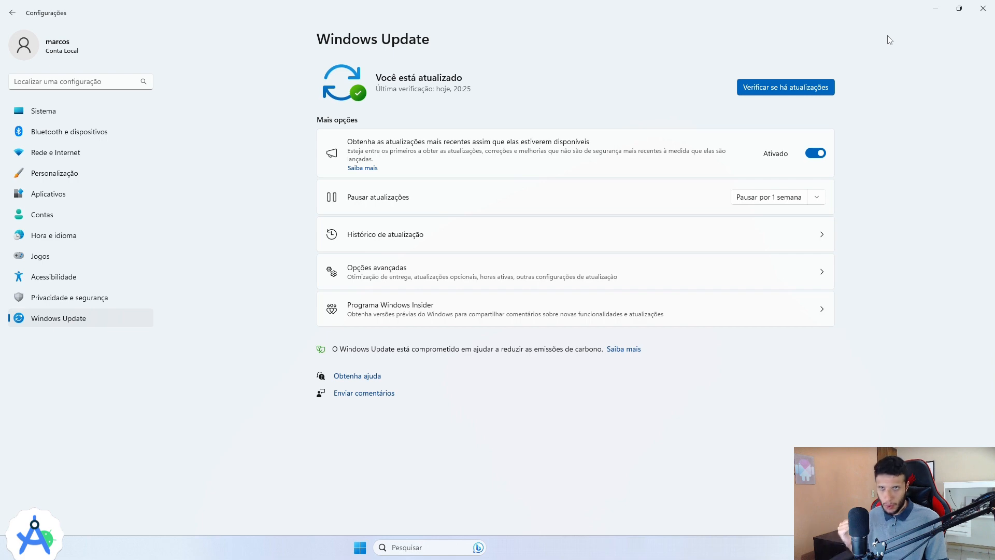
pyautogui.click(983, 8)
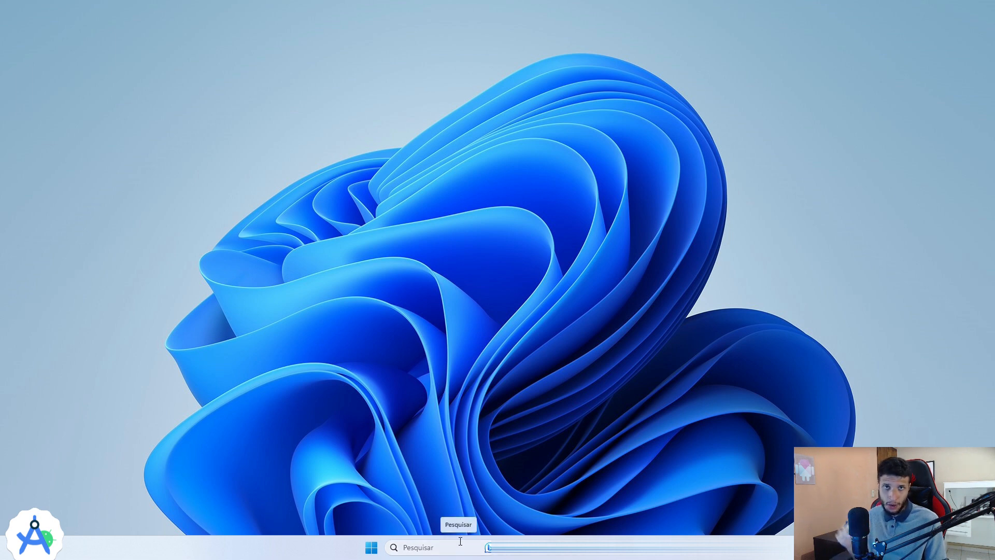
# Open Driver Booster 10 and scan the computer for outdated drivers.
pyautogui.click(439, 548)
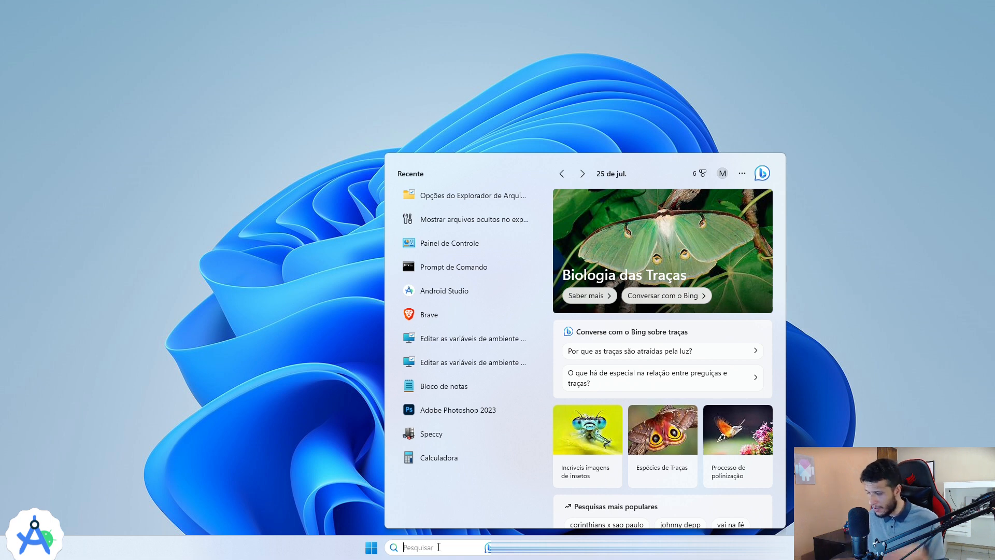
pyautogui.write('driver')
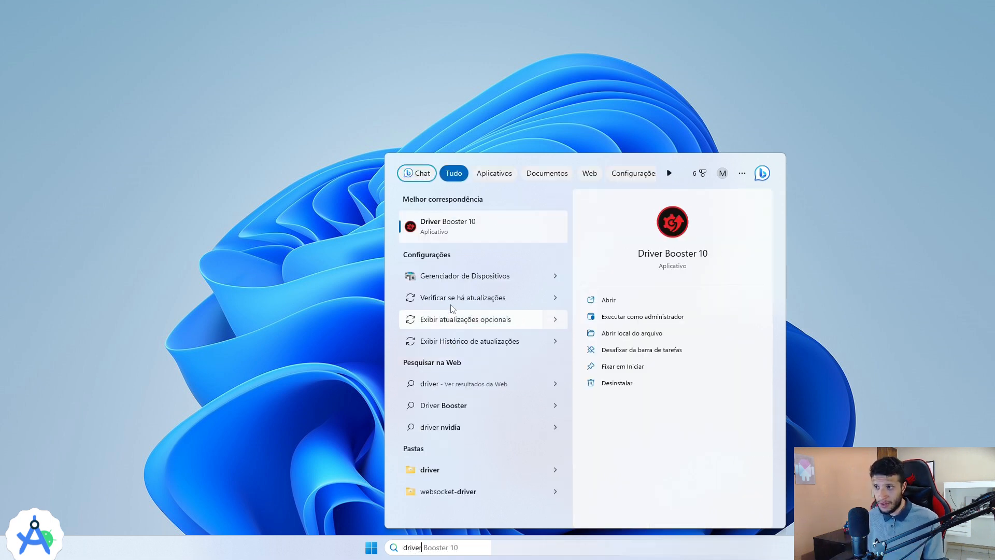
pyautogui.click(482, 226)
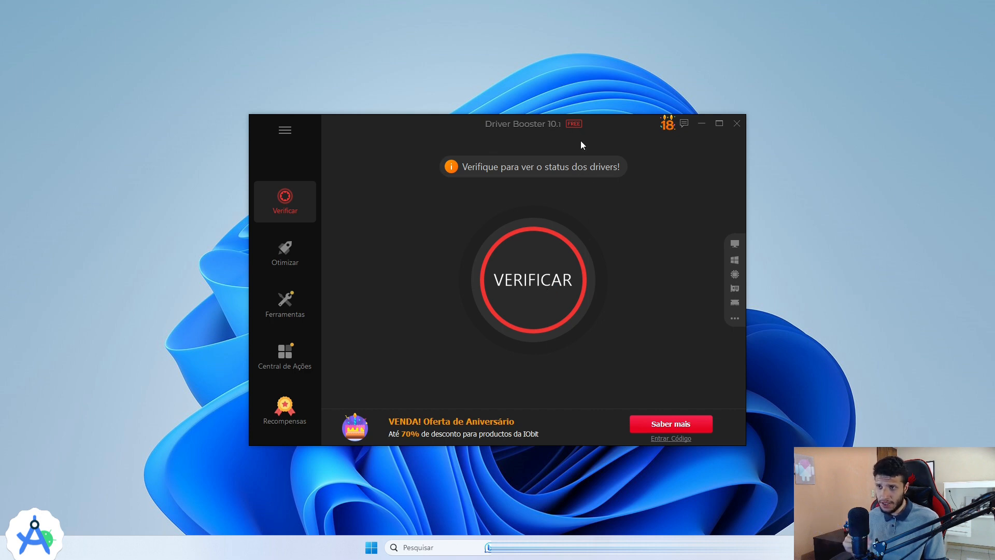
pyautogui.click(542, 280)
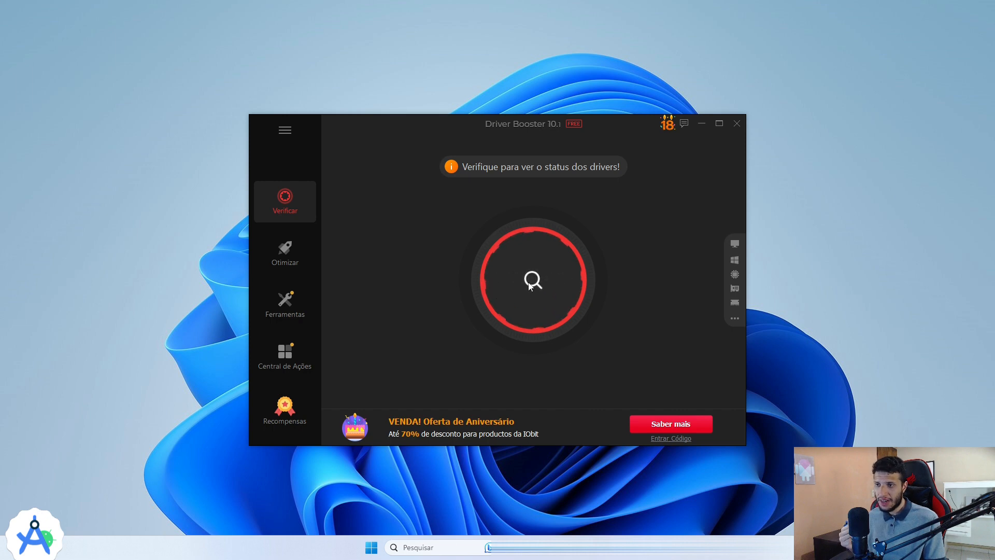
pyautogui.click(539, 273)
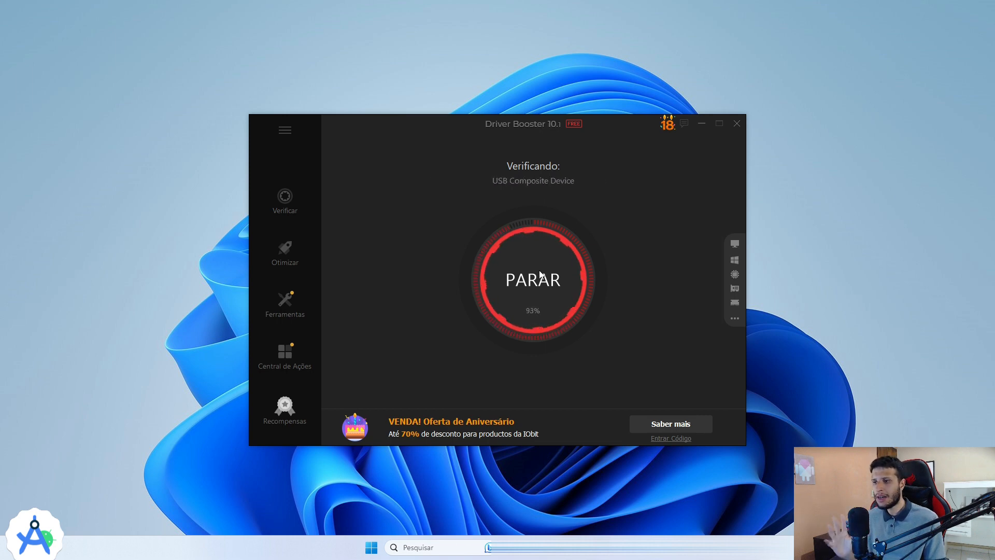
pyautogui.click(540, 273)
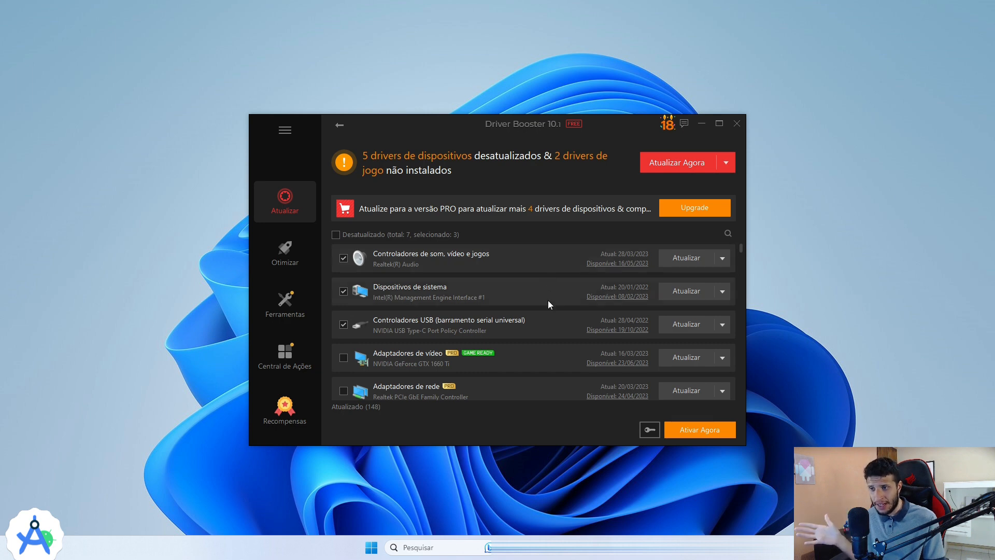
# Review the list of outdated device drivers and game components, and close Driver Booster.
pyautogui.scroll(-3, 550, 305)
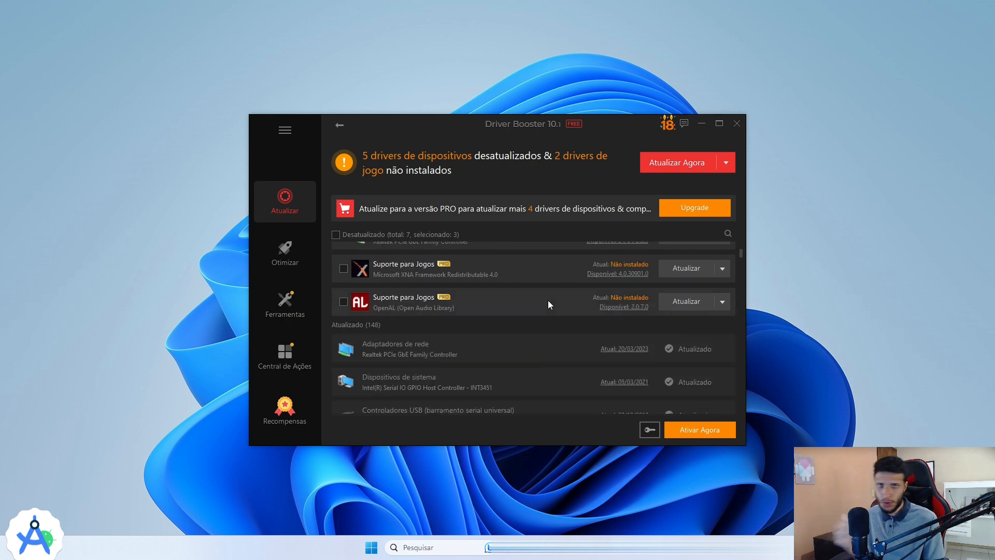
pyautogui.scroll(3, 549, 300)
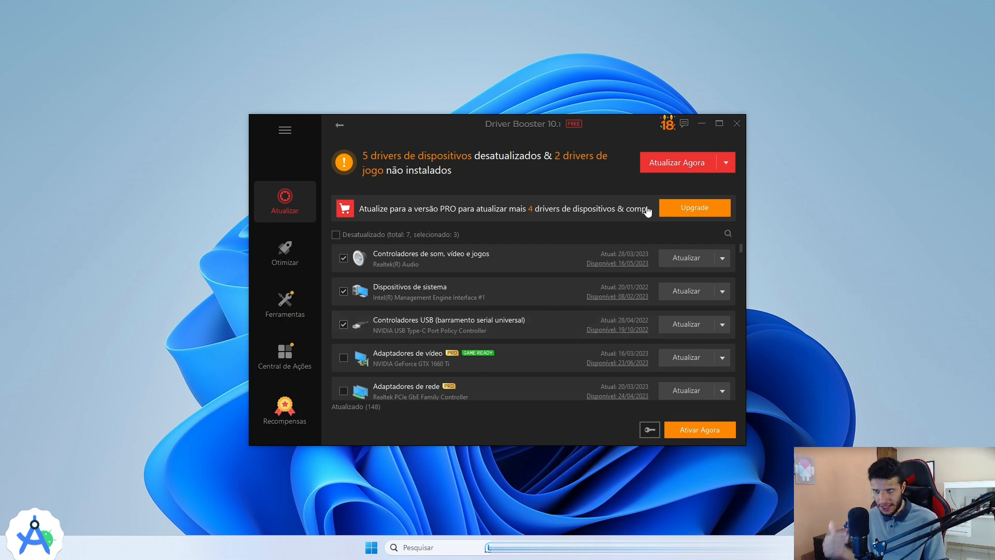
pyautogui.click(737, 123)
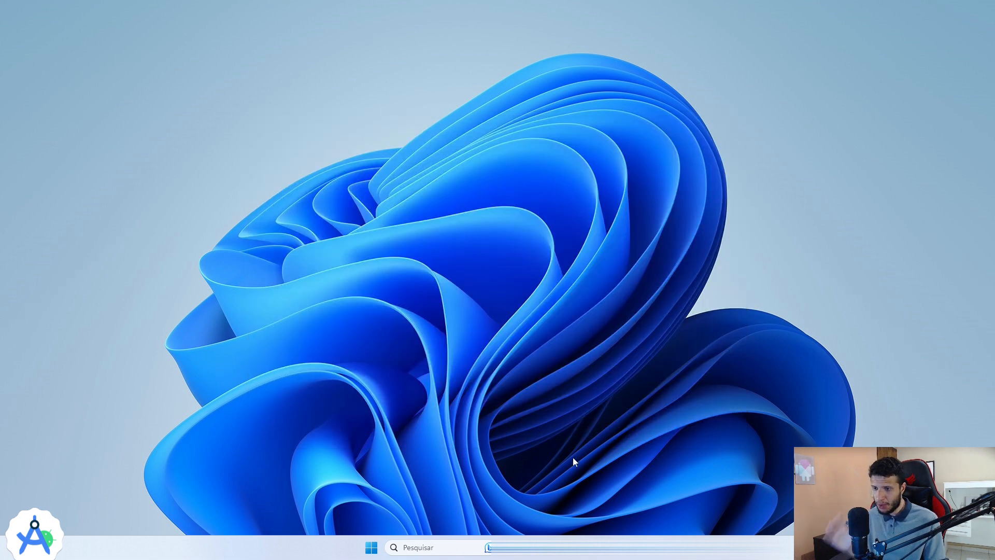
# Switch to Brave, search Google for "driver booster" and open IObit's Driver Booster 10 Free page.
pyautogui.click(422, 547)
pyautogui.write('brave')
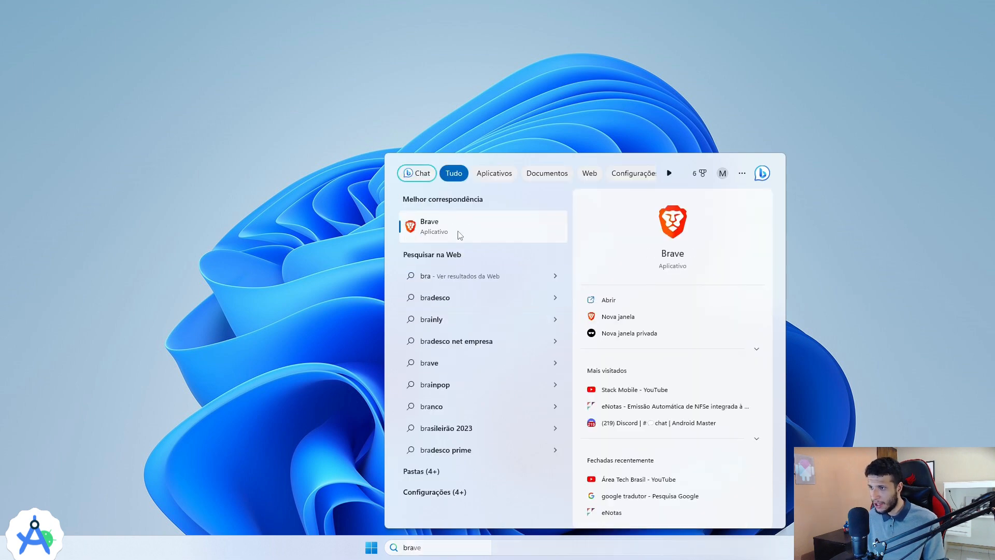
pyautogui.click(460, 229)
pyautogui.write('drive')
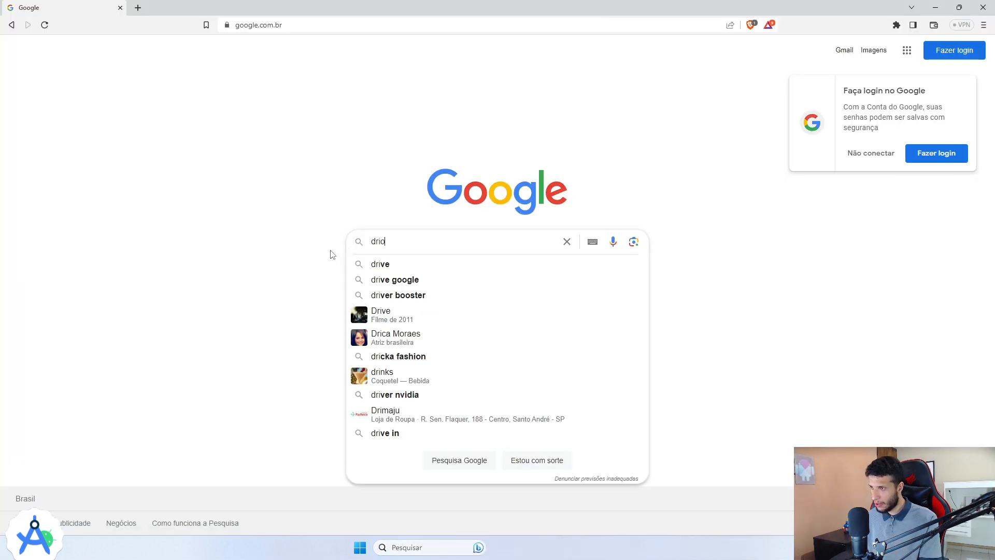
pyautogui.write('booster')
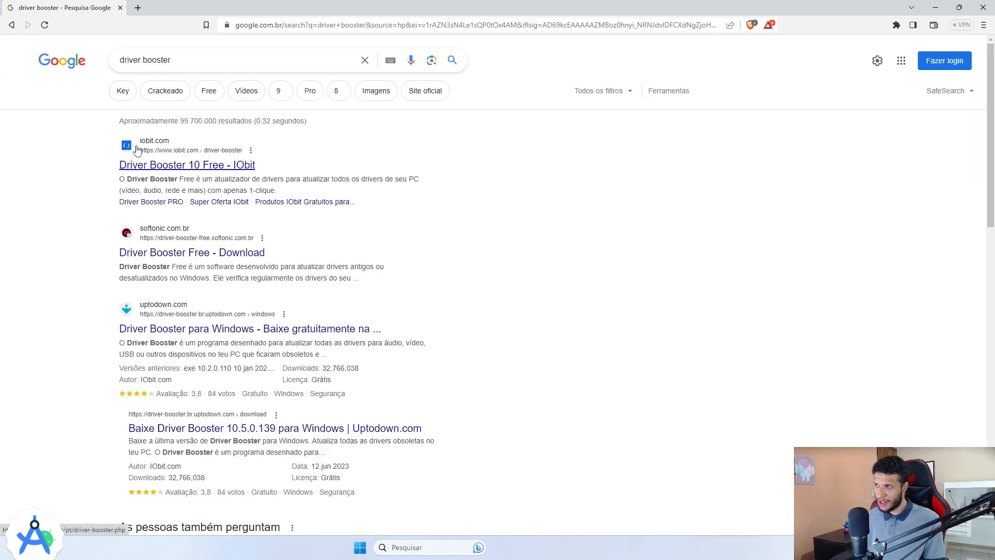
pyautogui.click(176, 165)
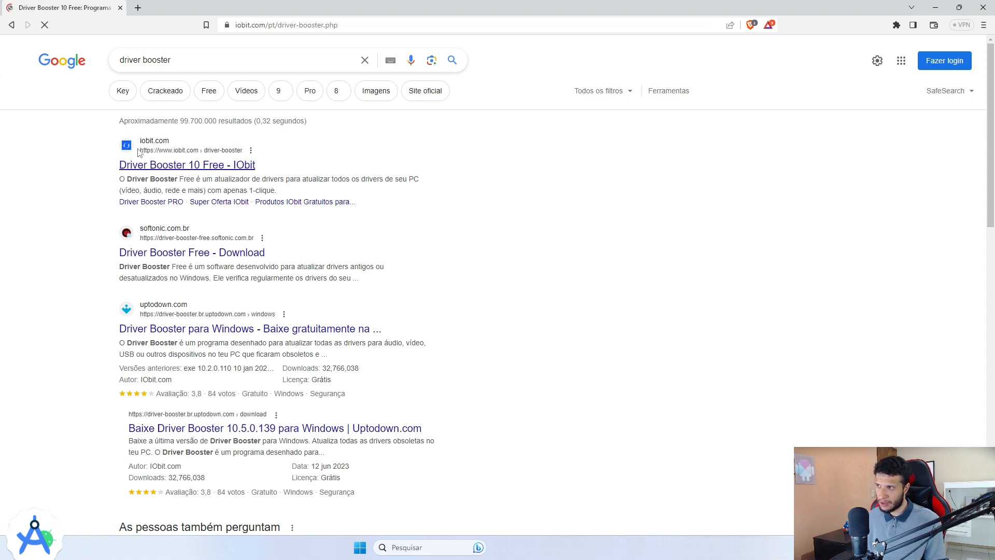
pyautogui.scroll(-1, 457, 304)
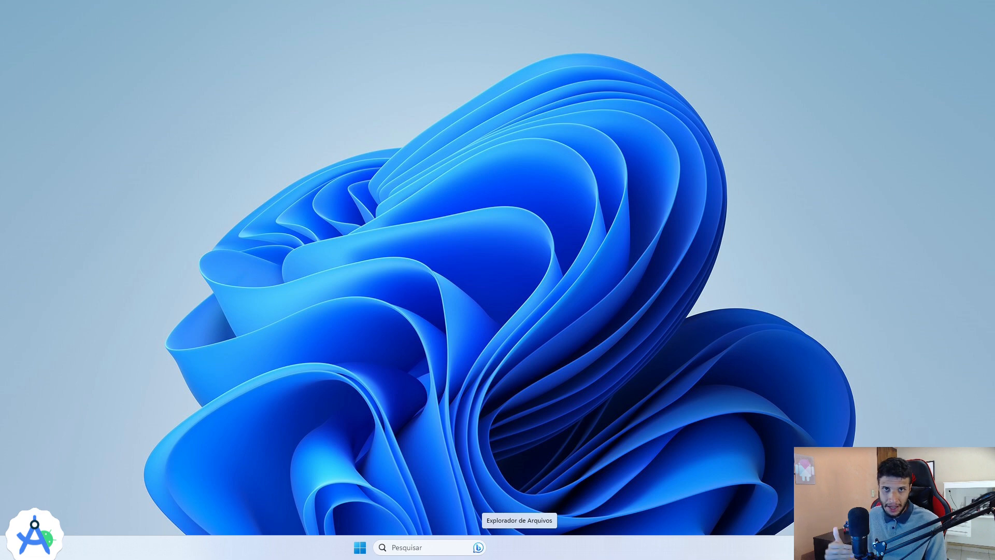
# In File Explorer, go to Este Computador and open the properties of the HD (D:) drive.
pyautogui.click(520, 548)
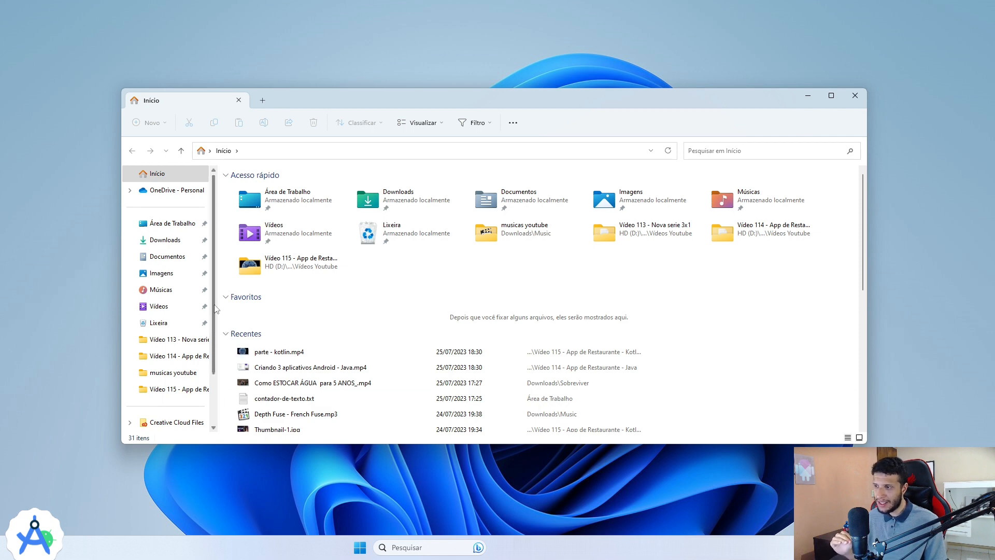
pyautogui.scroll(-2, 176, 363)
pyautogui.click(188, 375)
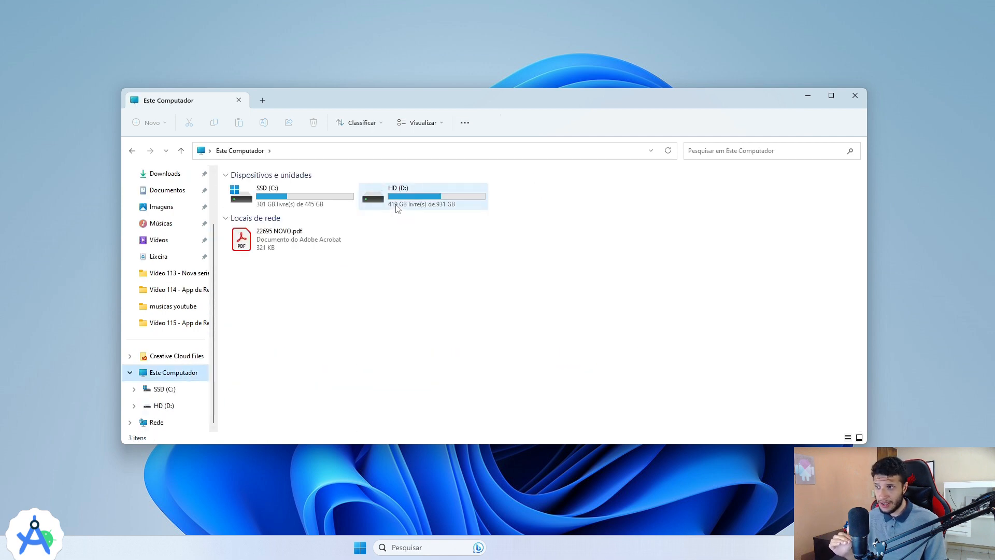
pyautogui.click(383, 193)
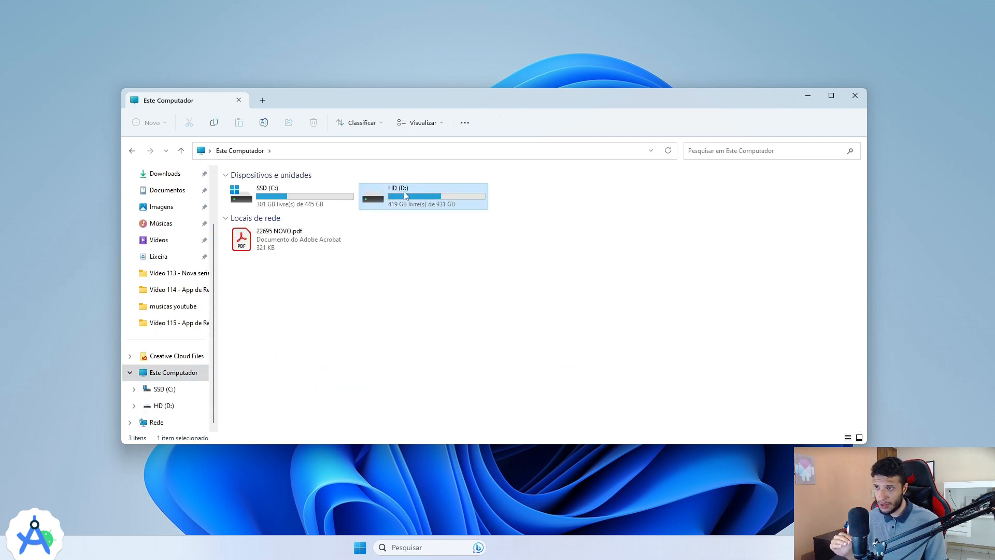
pyautogui.rightClick(404, 191)
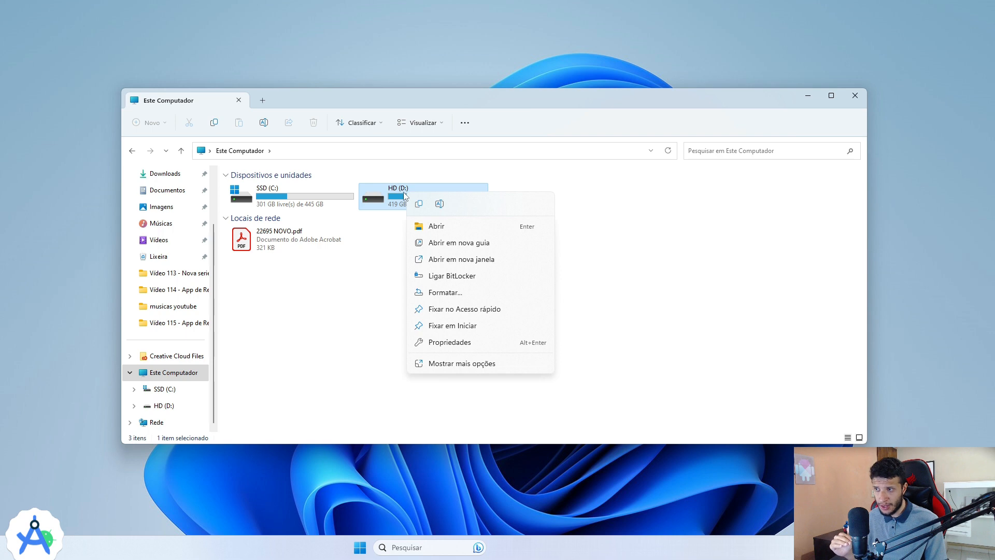
pyautogui.click(460, 365)
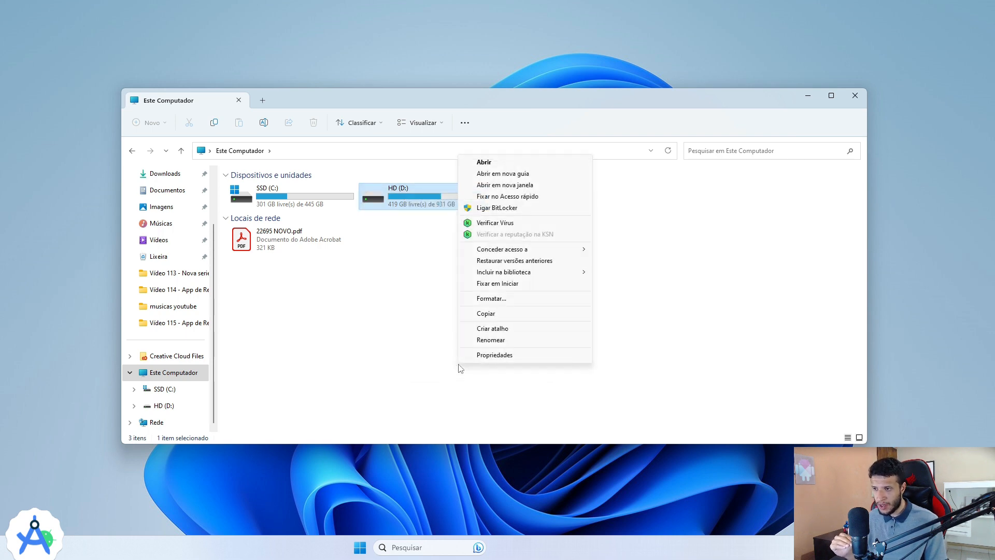
pyautogui.click(491, 356)
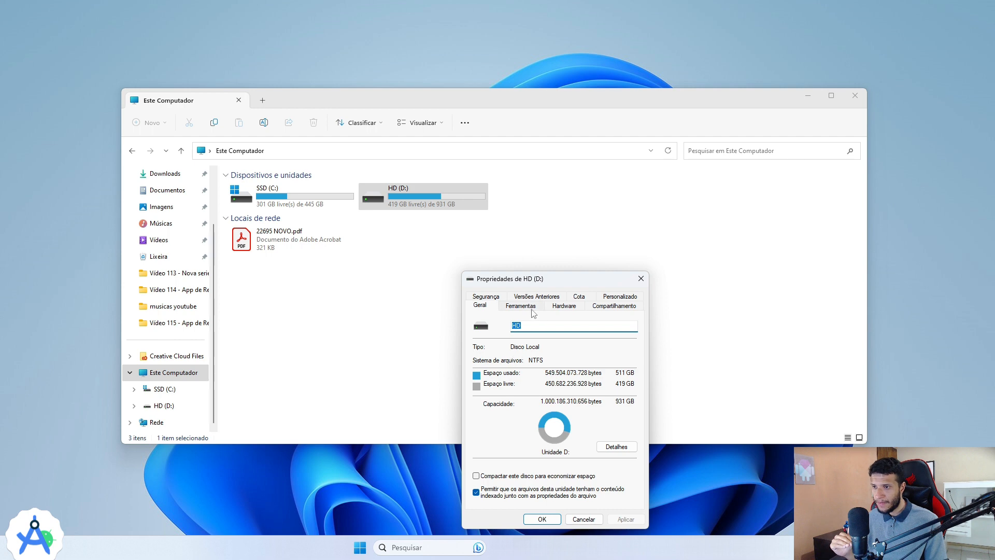
# Open the drive optimization tool for HD (D:), check the drives' status, and close both the tool and the drive properties.
pyautogui.click(529, 307)
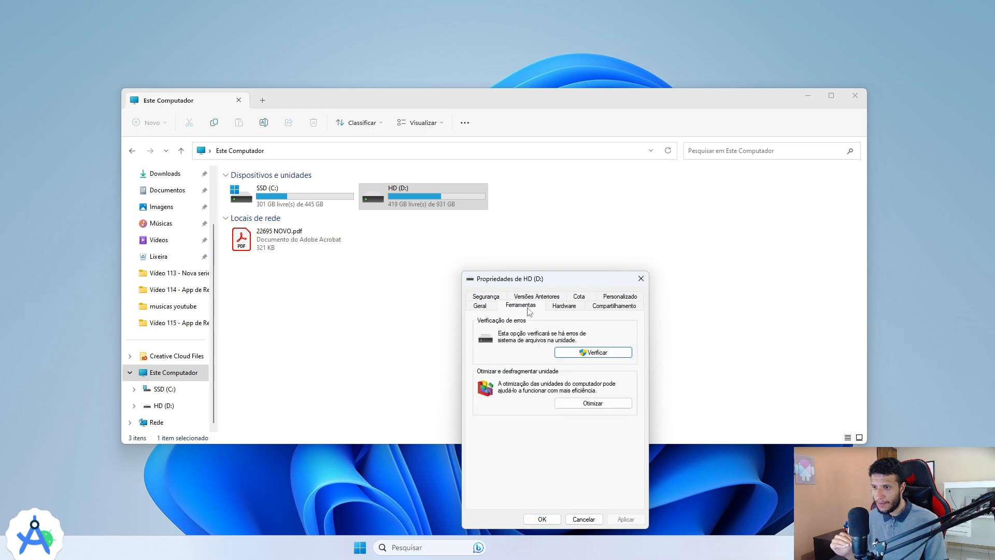
pyautogui.click(591, 405)
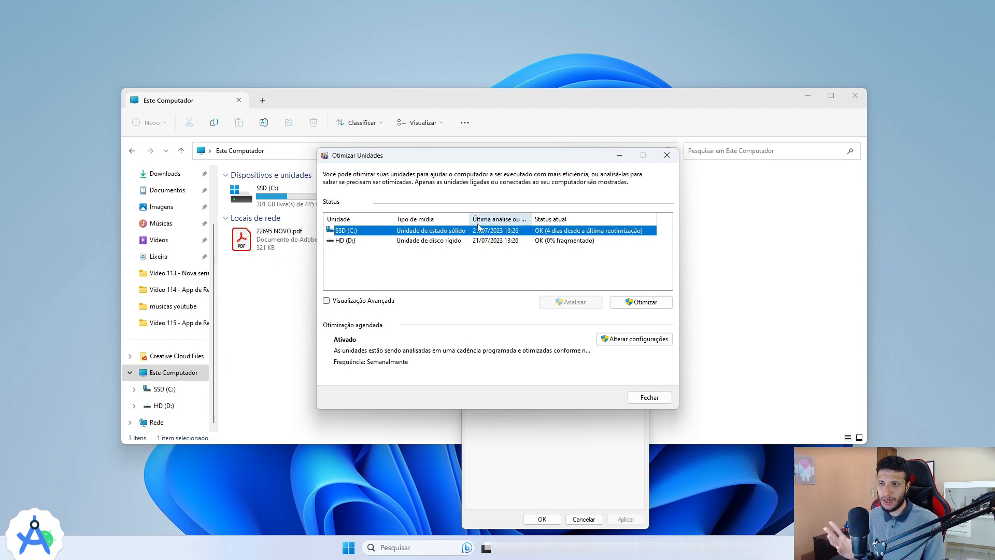
pyautogui.click(667, 155)
pyautogui.click(642, 279)
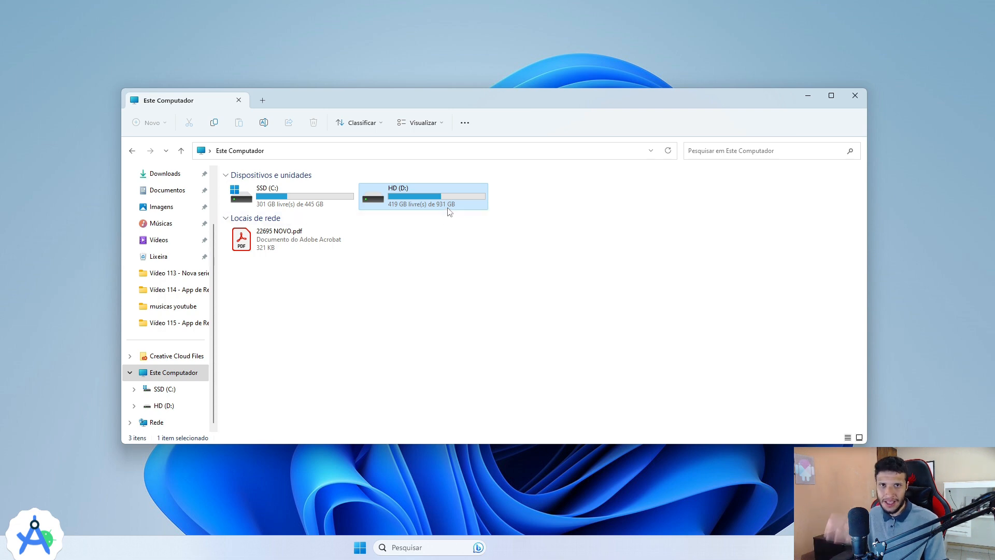
# Select the SSD (C:) drive and the HD (D:) drive in turn to compare them, and close File Explorer.
pyautogui.click(293, 197)
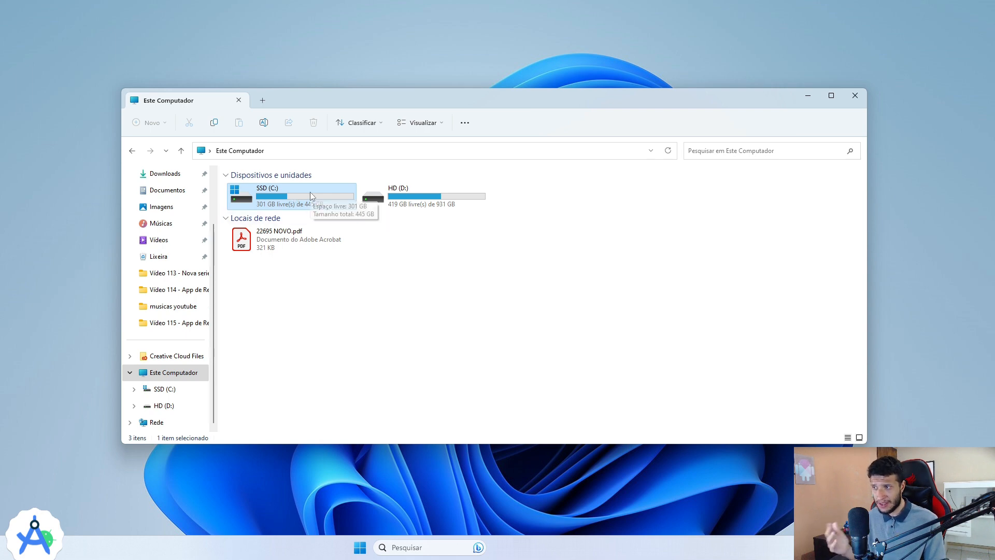
pyautogui.click(443, 200)
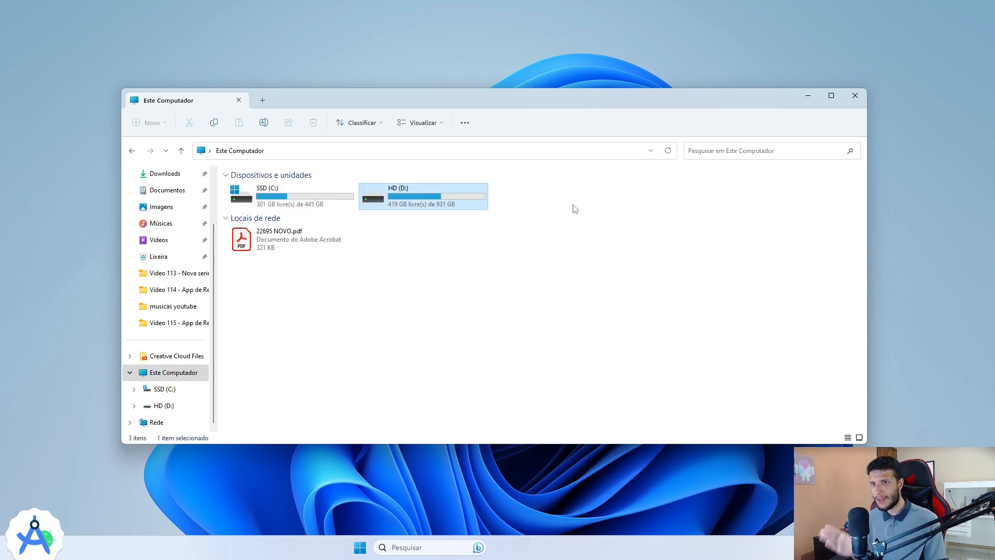
pyautogui.click(855, 96)
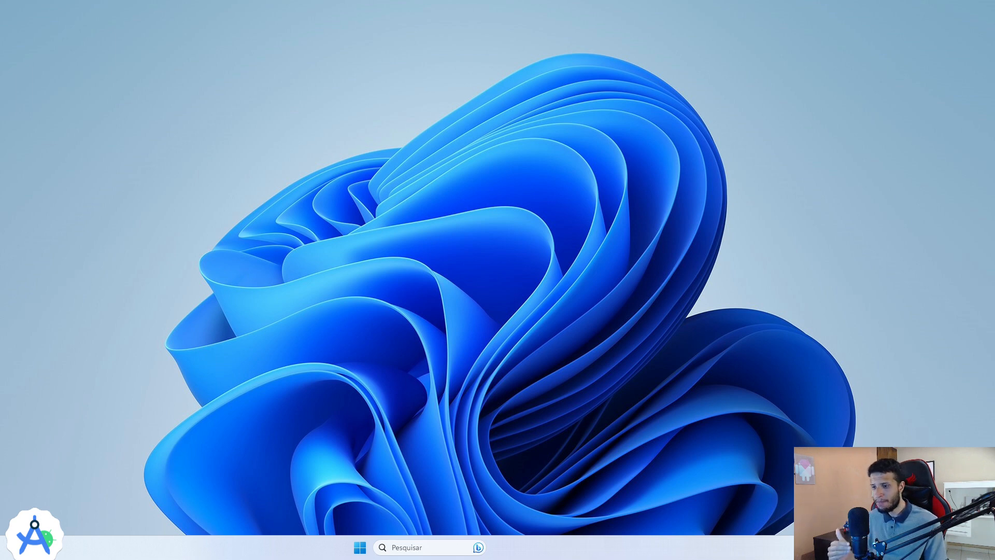
# Switch to Brave, search Google for "kaspersky", view the official Kaspersky website, and close the browser.
pyautogui.click(446, 551)
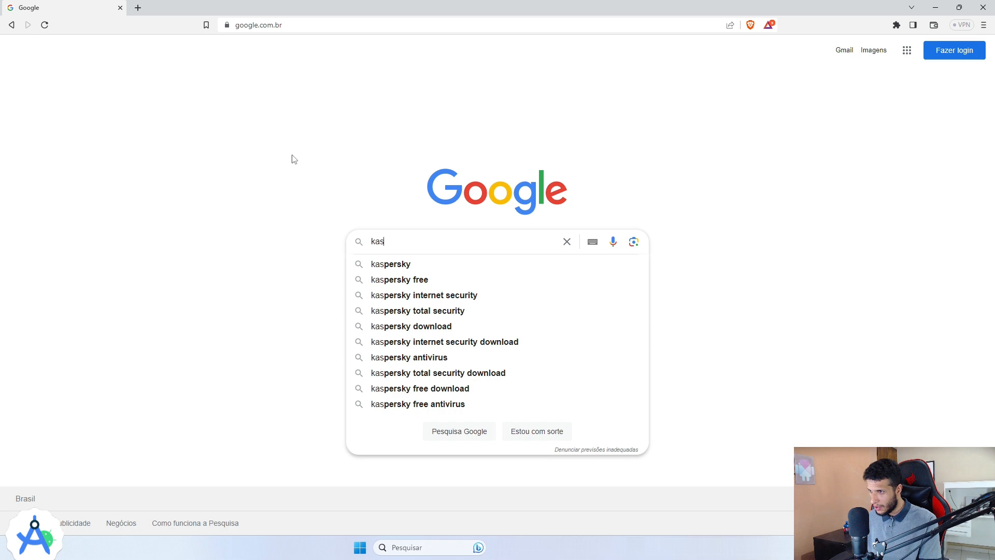
pyautogui.write('persky')
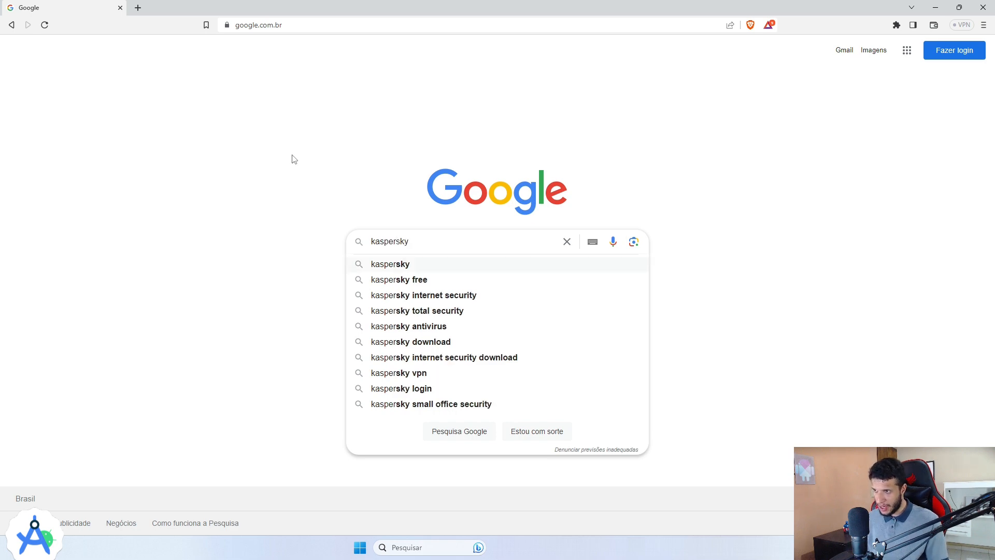
pyautogui.press('Return')
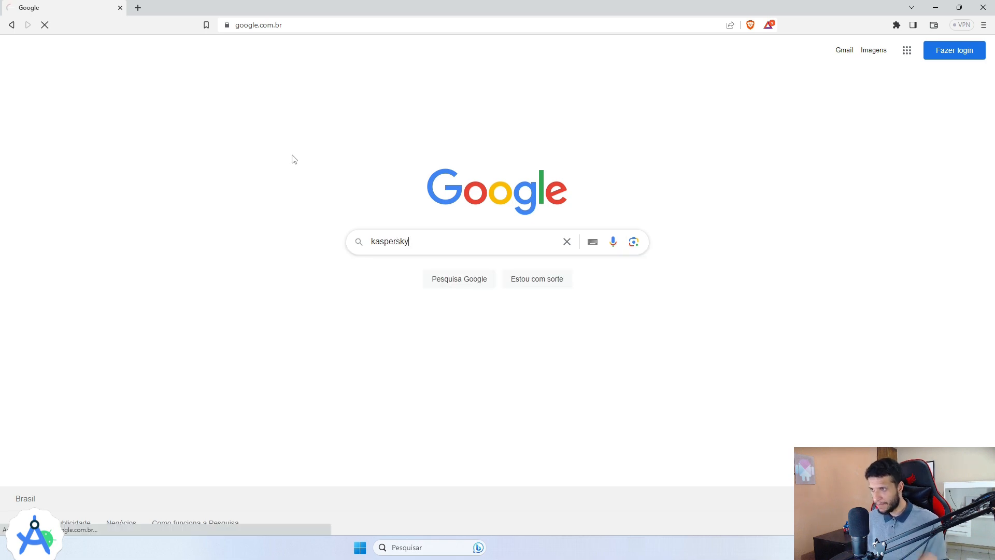
pyautogui.click(186, 212)
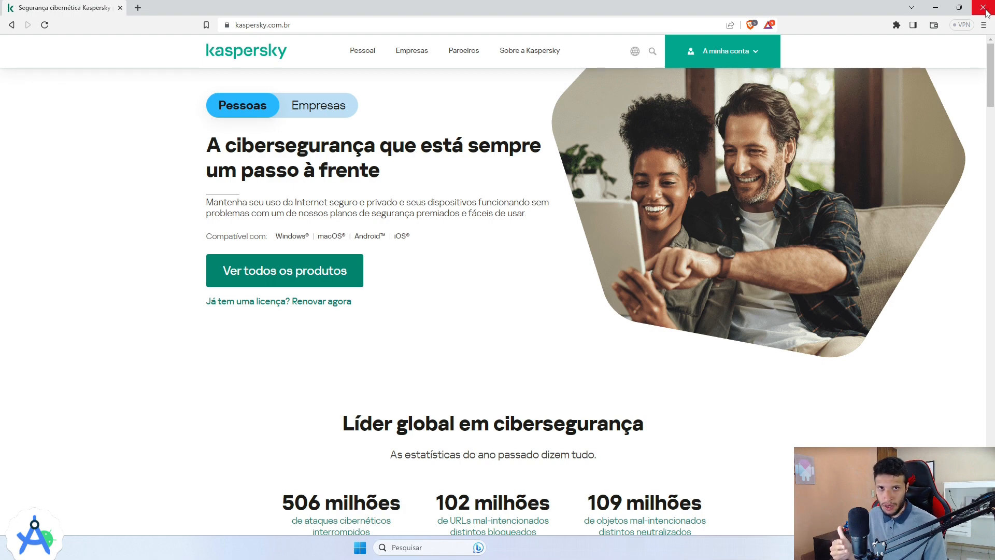
pyautogui.click(983, 10)
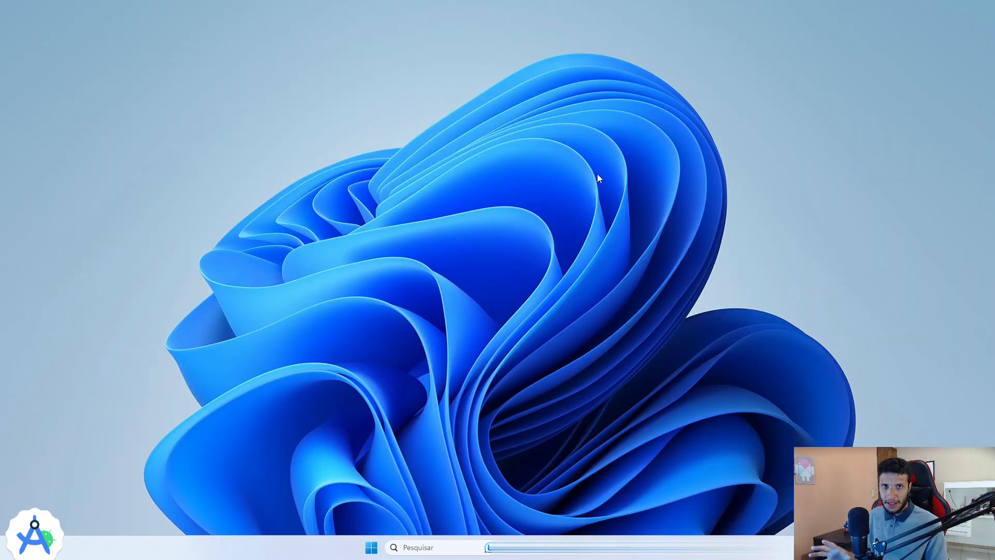